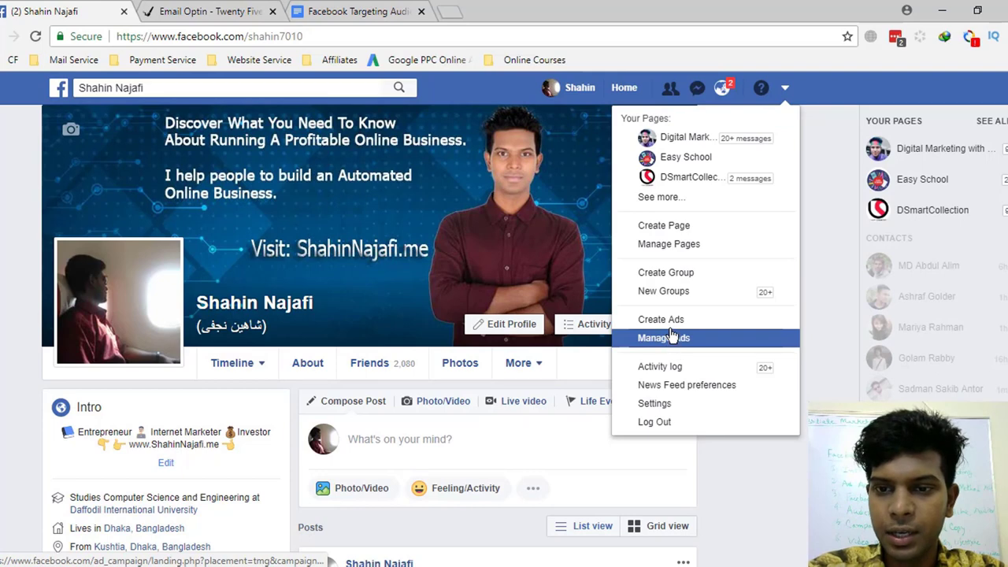
- Open Manage Ads from the account menu, then open a new browser tab
{"action": "left_click", "coordinate": [648, 339]}
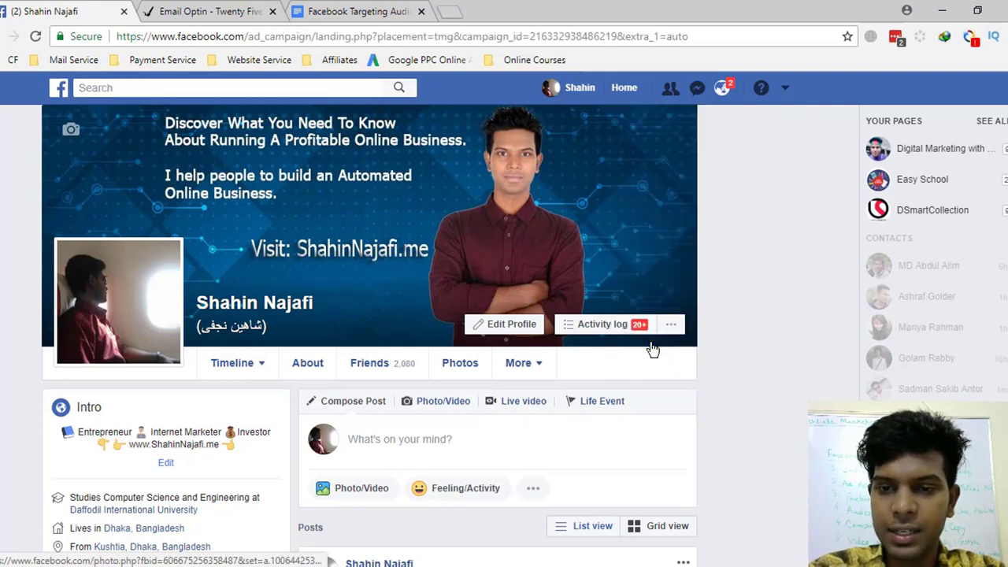
{"action": "left_click", "coordinate": [449, 12]}
- Load business.facebook.com in the new tab
{"action": "type", "text": "bu"}
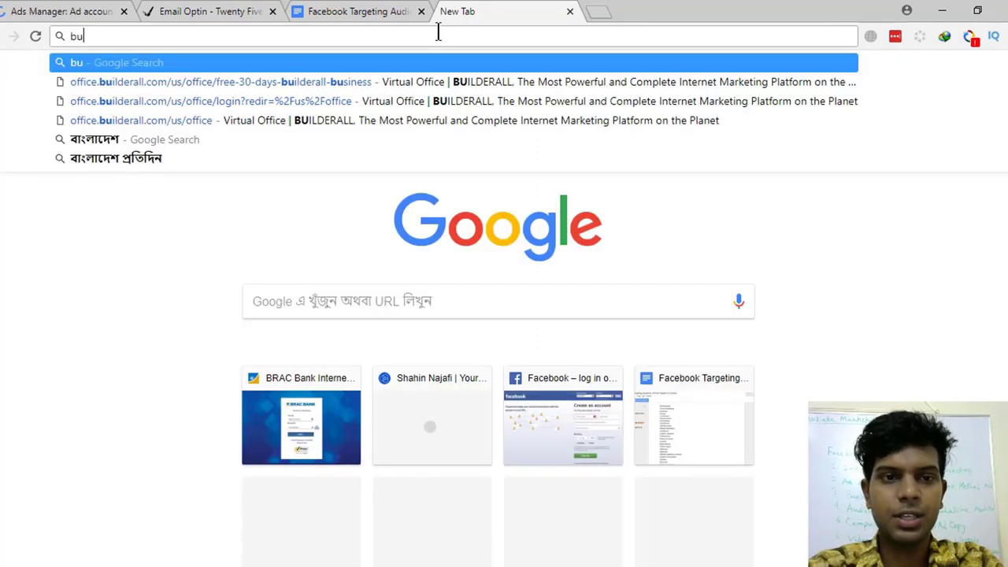
{"action": "type", "text": "si"}
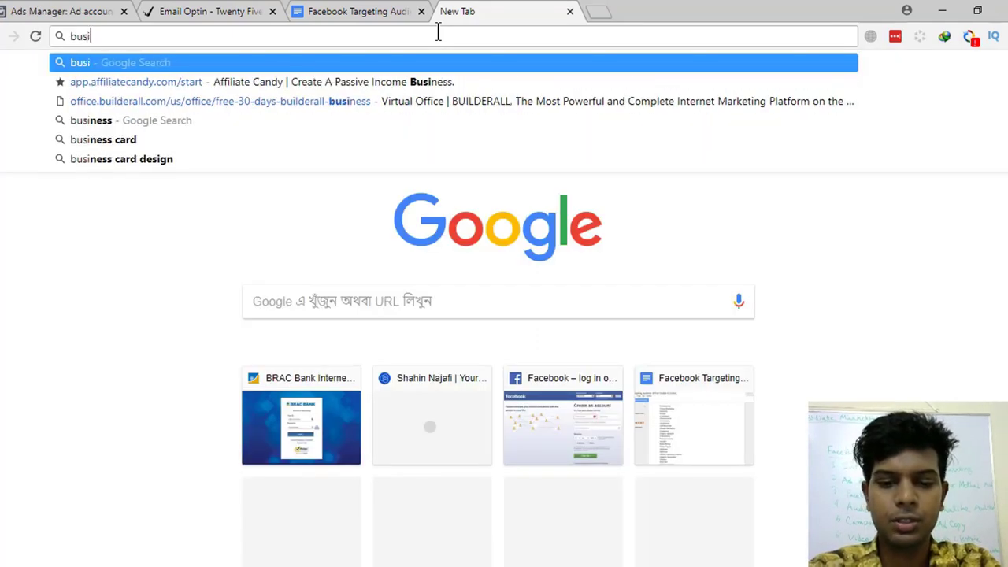
{"action": "type", "text": "ness.fac"}
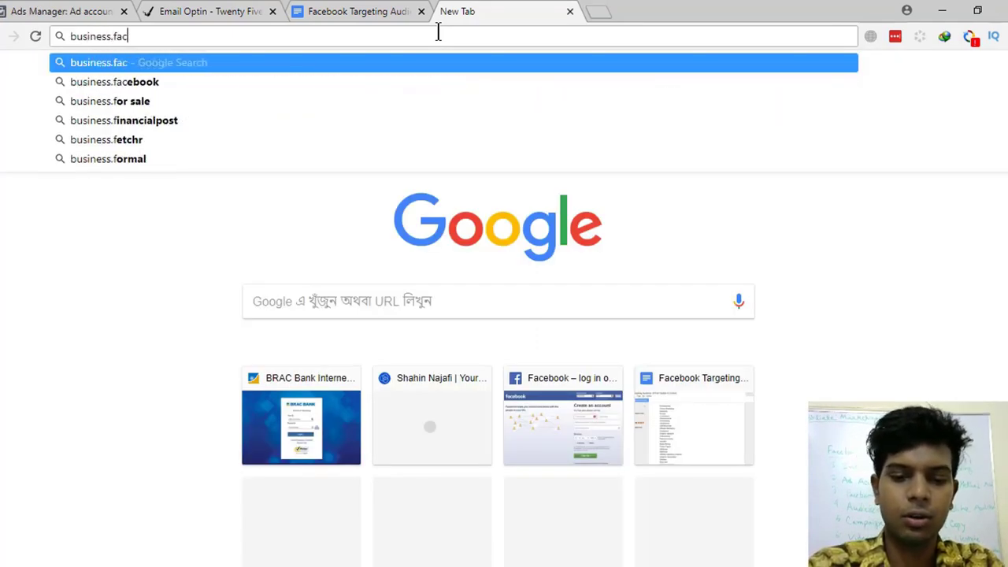
{"action": "type", "text": "ebook.com"}
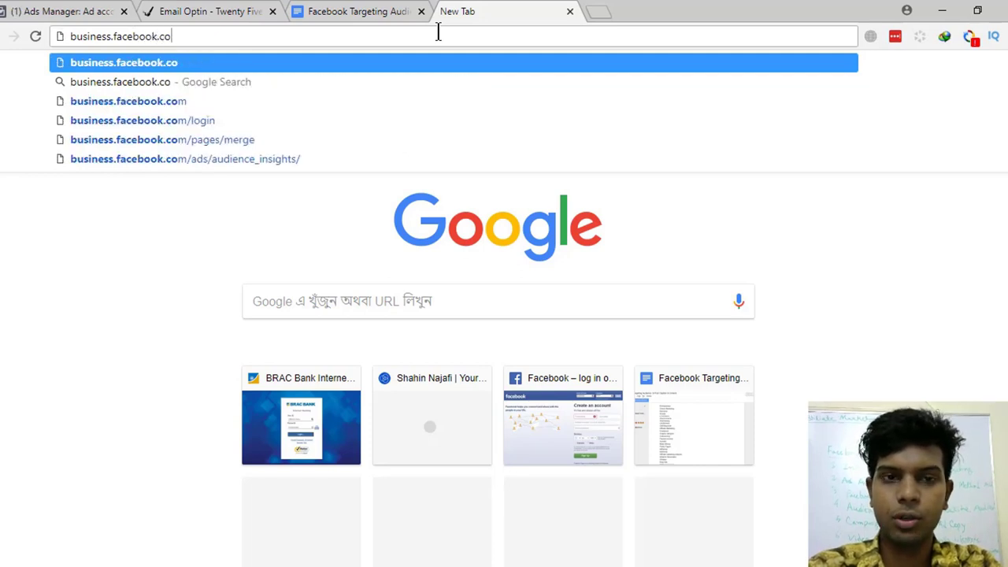
{"action": "key", "text": "Return"}
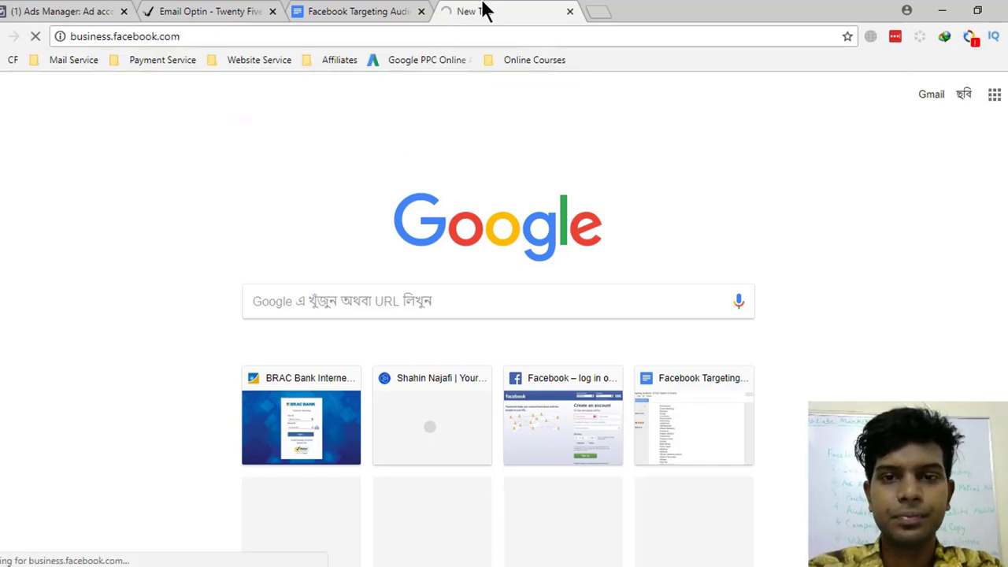
- Glance at the Ads Manager tab, then return to the Business Manager page
{"action": "left_click", "coordinate": [90, 11]}
{"action": "left_click", "coordinate": [544, 12]}
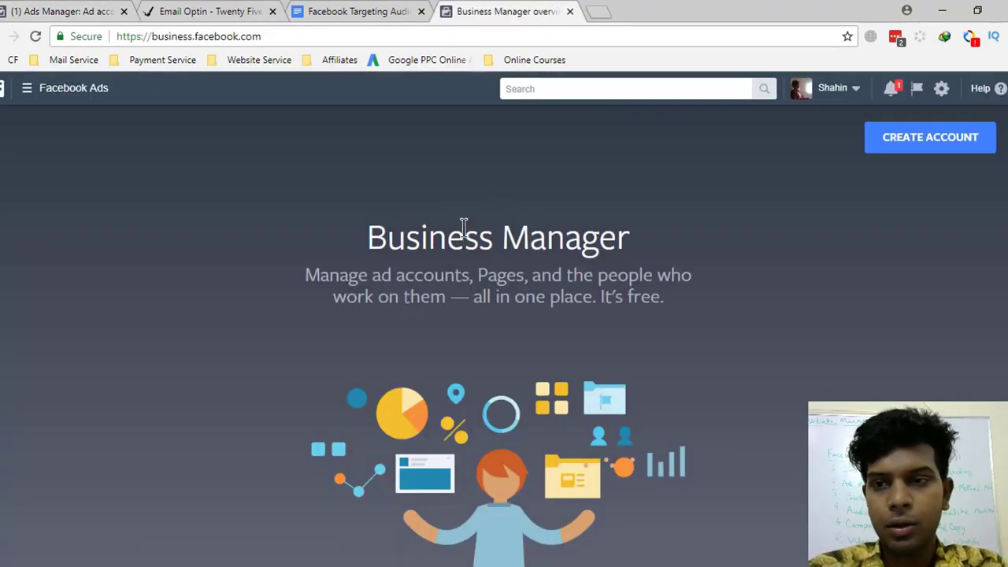
{"action": "left_click_drag", "start_coordinate": [405, 237], "coordinate": [630, 237]}
{"action": "left_click", "coordinate": [541, 289]}
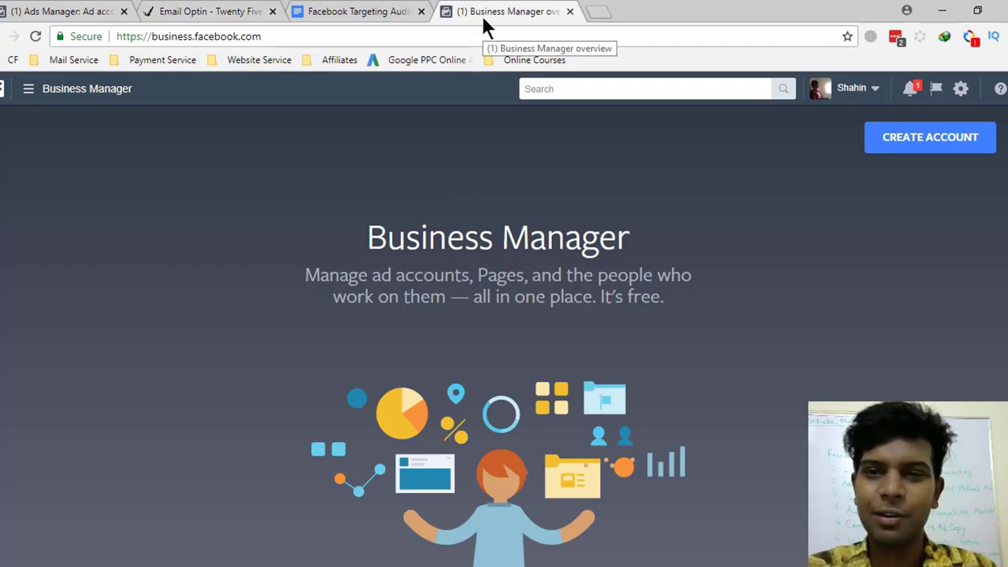
- Create a Business Manager account with the business name and business email, then continue
{"action": "left_click", "coordinate": [923, 144]}
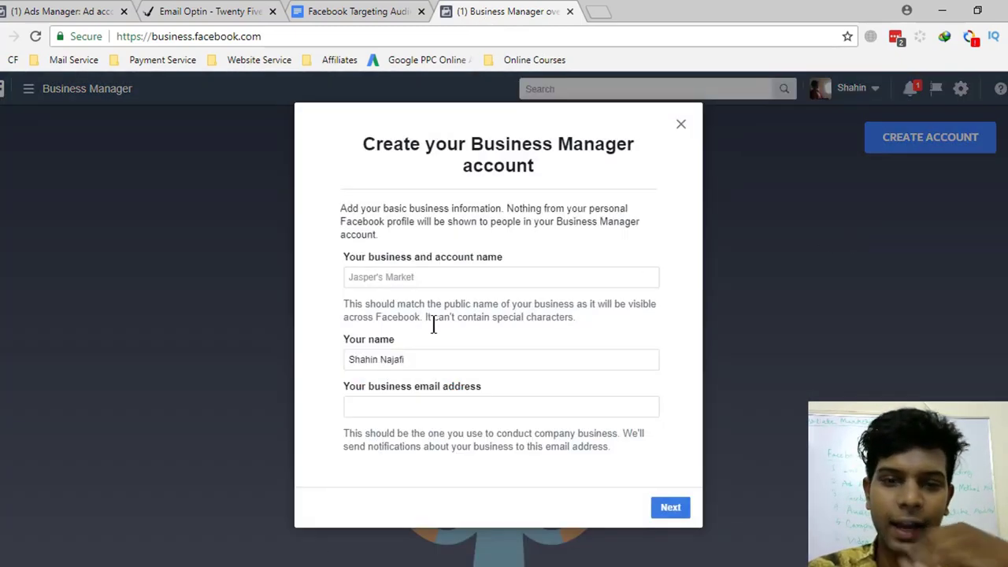
{"action": "double_click", "coordinate": [431, 365]}
{"action": "left_click", "coordinate": [405, 284]}
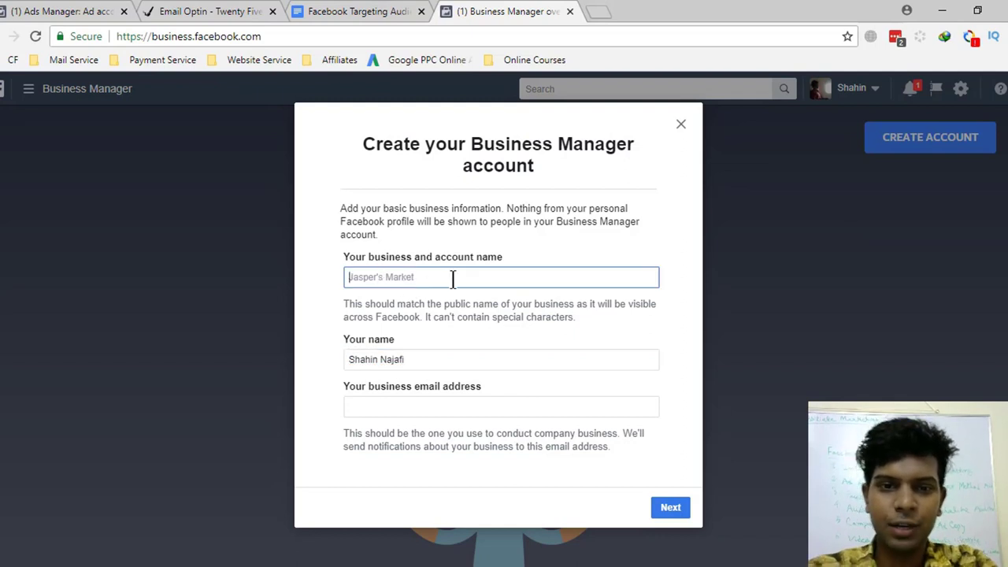
{"action": "type", "text": "Shahi"}
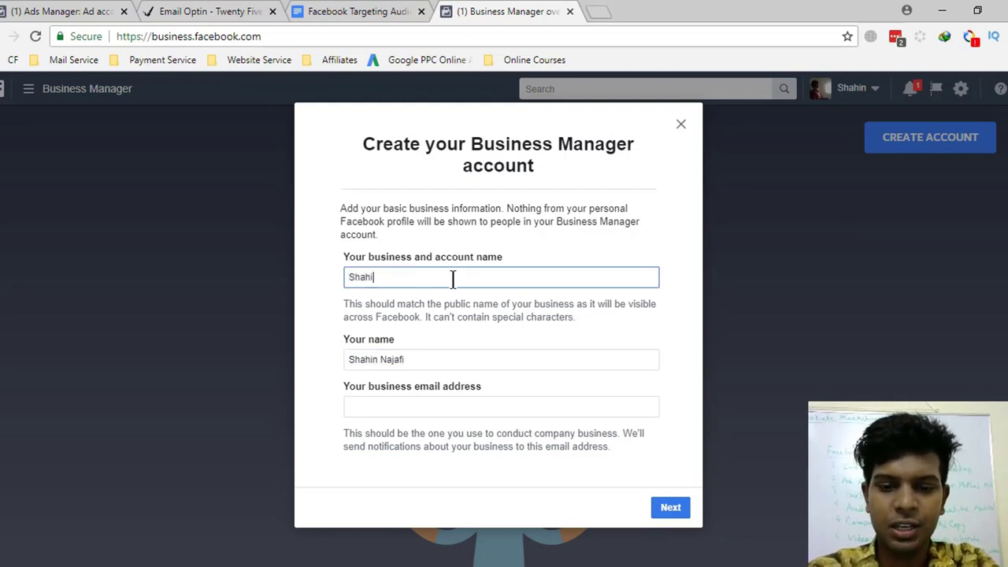
{"action": "type", "text": "n Digit"}
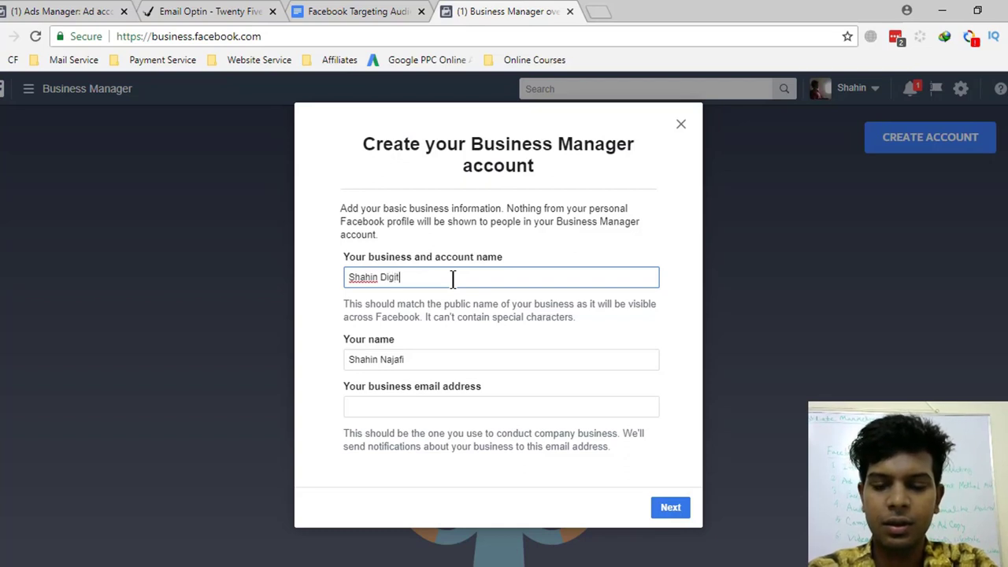
{"action": "type", "text": "al"}
{"action": "left_click", "coordinate": [416, 407]}
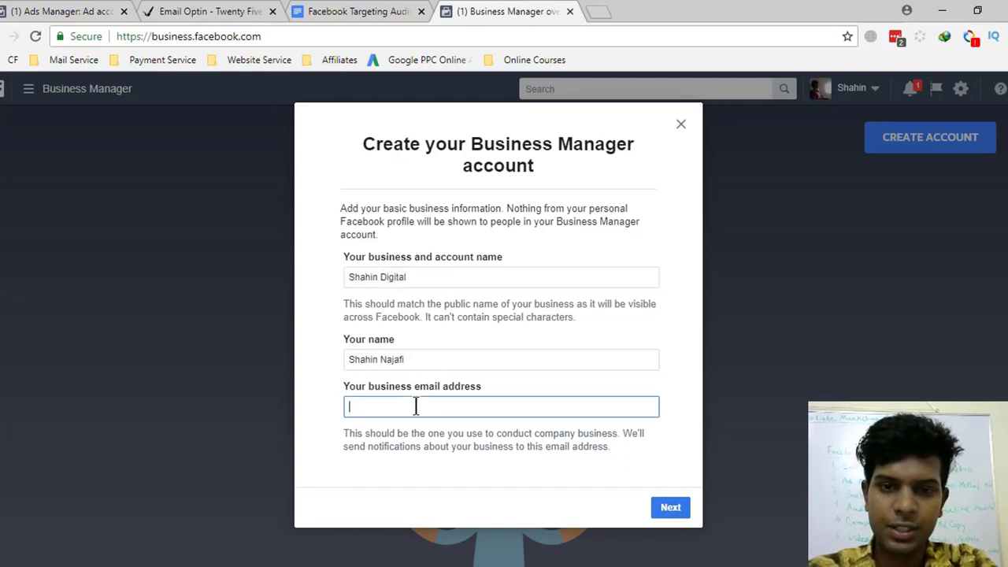
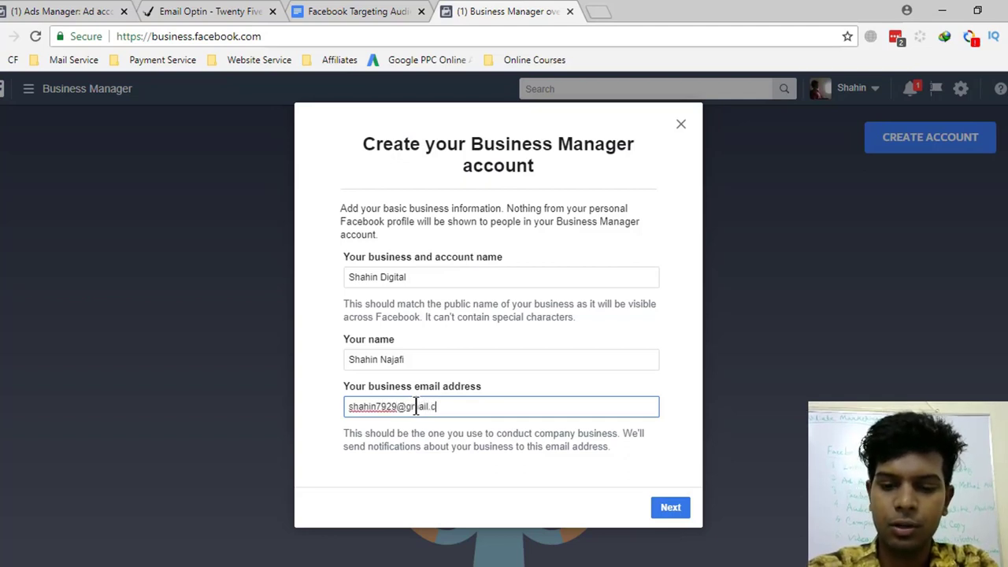
{"action": "left_click", "coordinate": [680, 514]}
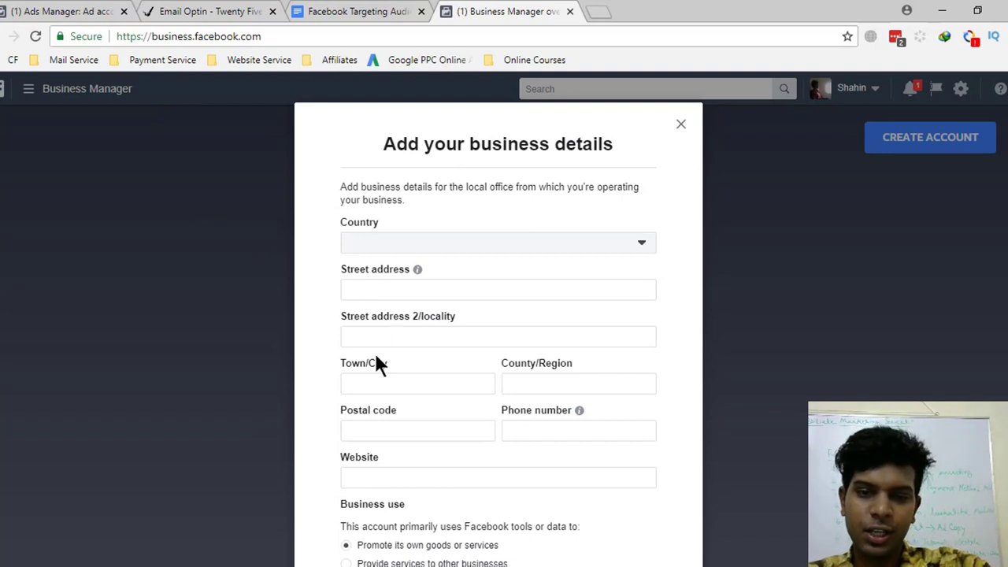
- Try submitting the empty business details, then close the Business Manager tab
{"action": "scroll", "coordinate": [440, 434], "scroll_direction": "down", "scroll_amount": 2}
{"action": "left_click", "coordinate": [660, 473]}
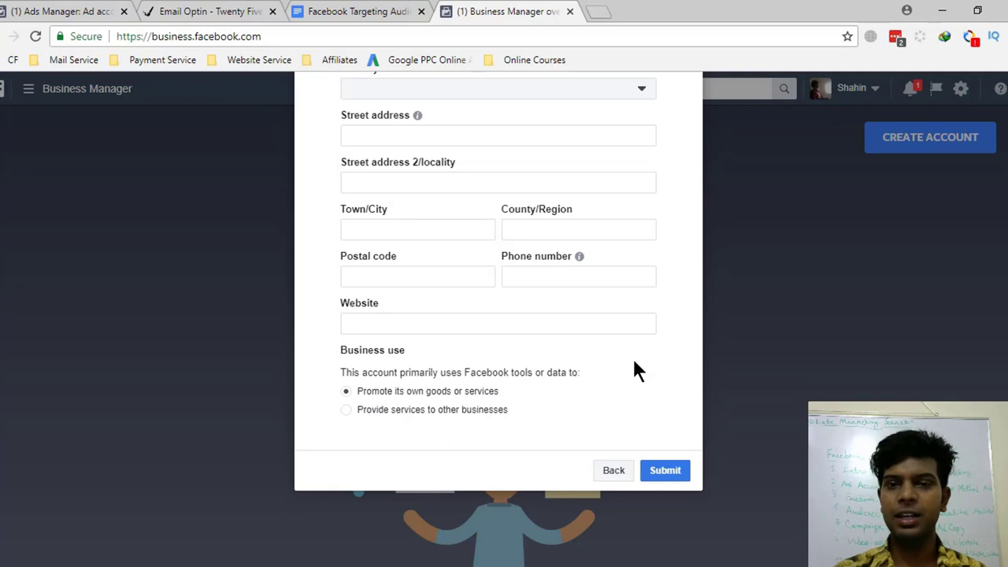
{"action": "left_click", "coordinate": [570, 11]}
- Back in Ads Manager, open the Page posts tool from All tools
{"action": "left_click", "coordinate": [32, 11]}
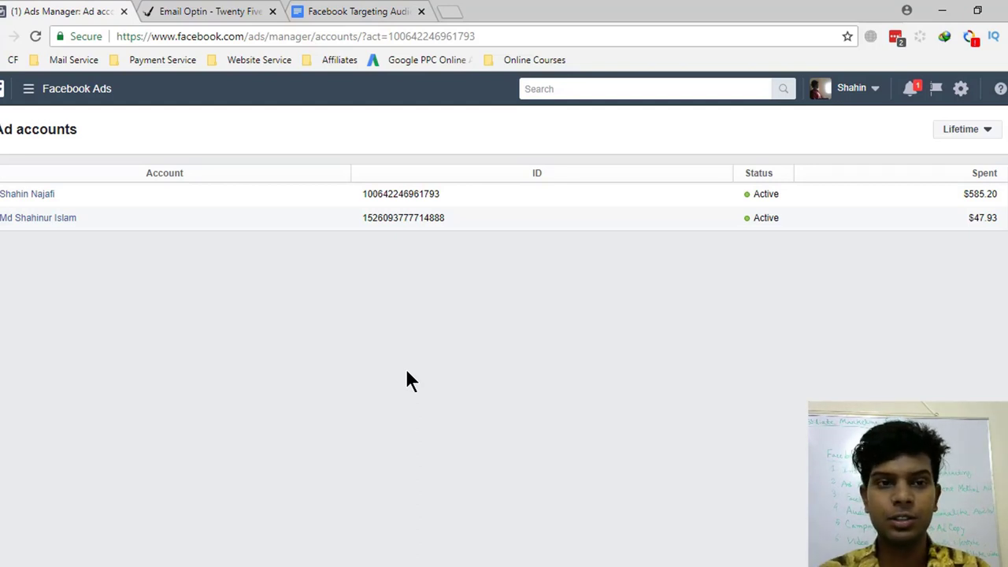
{"action": "left_click", "coordinate": [27, 91]}
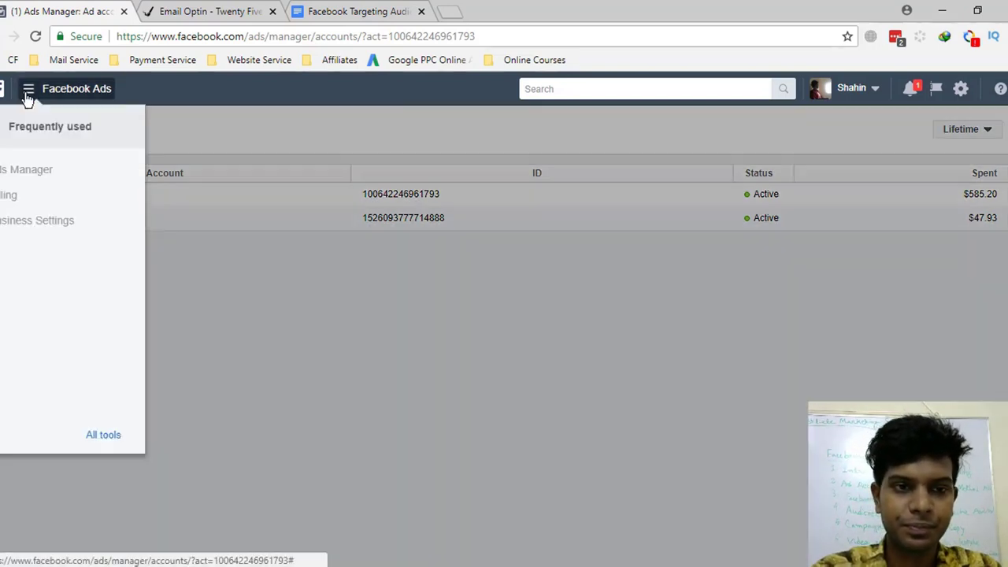
{"action": "left_click", "coordinate": [107, 434]}
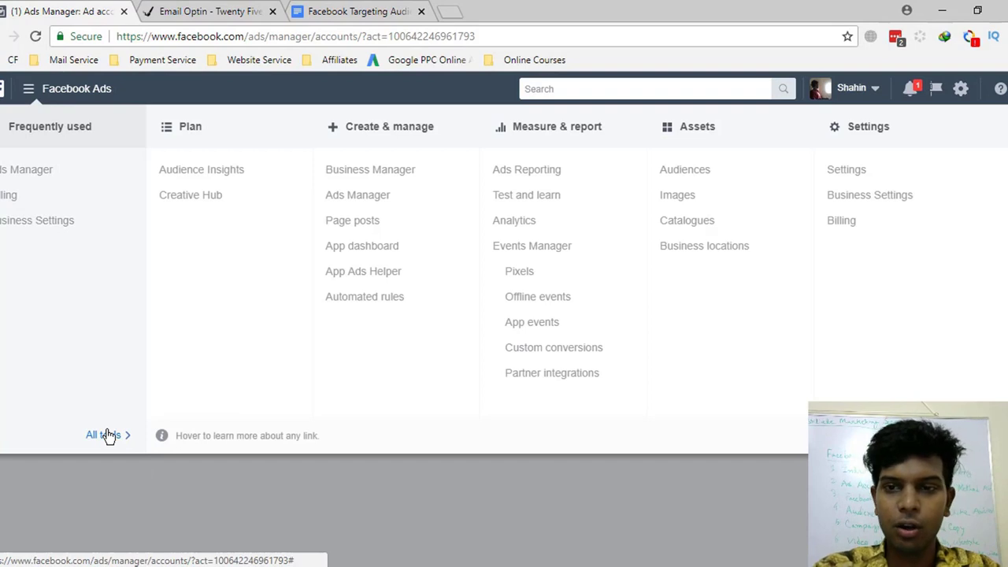
{"action": "left_click", "coordinate": [368, 230]}
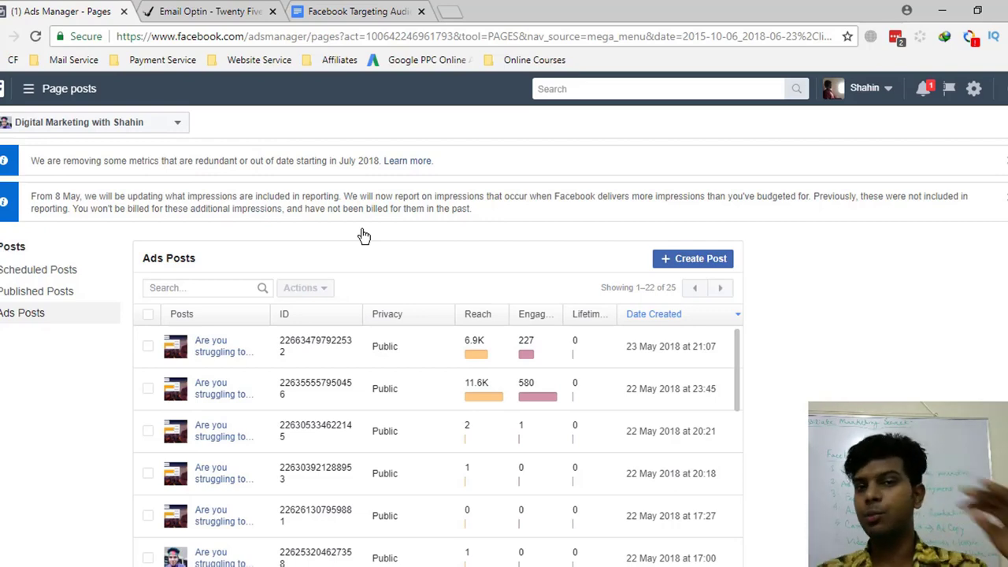
- Browse the Page list without switching Page, then start a new unpublished Page post
{"action": "left_click", "coordinate": [28, 88]}
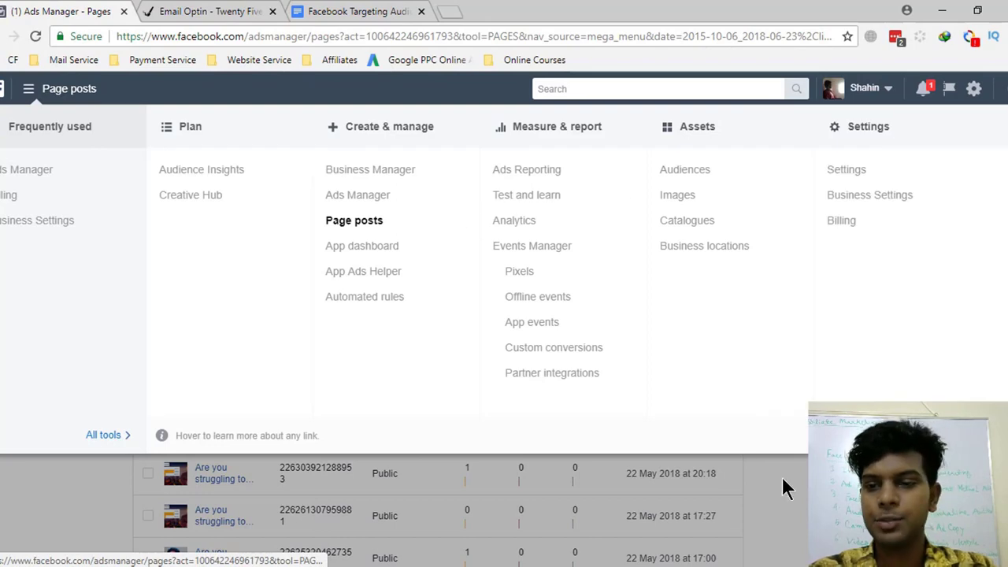
{"action": "left_click", "coordinate": [82, 93]}
{"action": "left_click", "coordinate": [94, 125]}
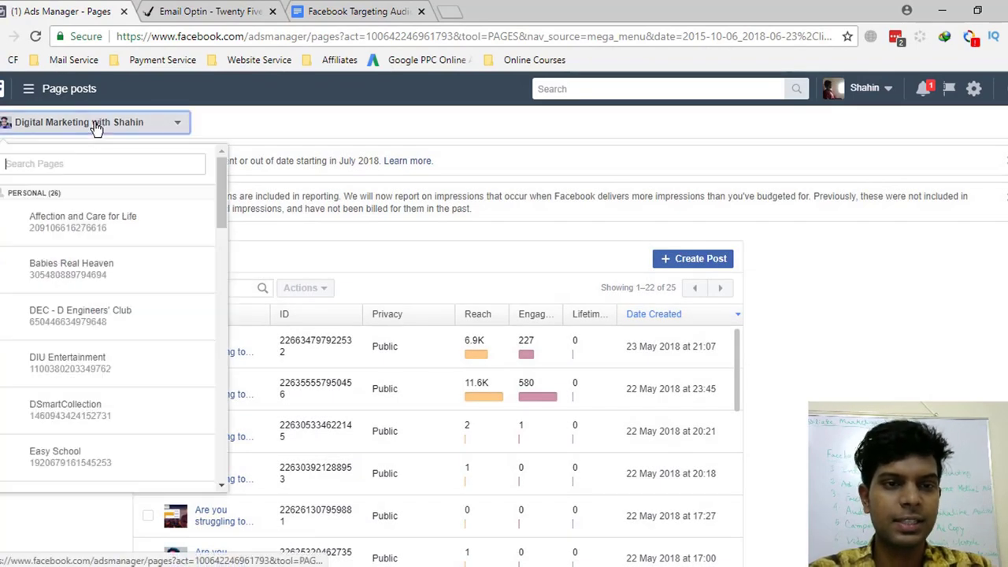
{"action": "scroll", "coordinate": [129, 344], "scroll_direction": "down", "scroll_amount": 10}
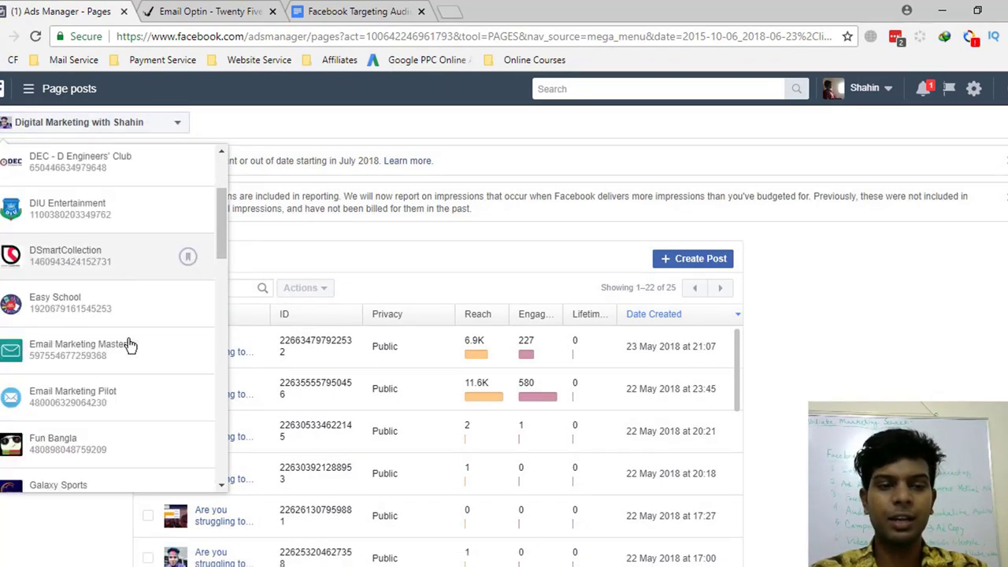
{"action": "scroll", "coordinate": [126, 355], "scroll_direction": "down", "scroll_amount": 2}
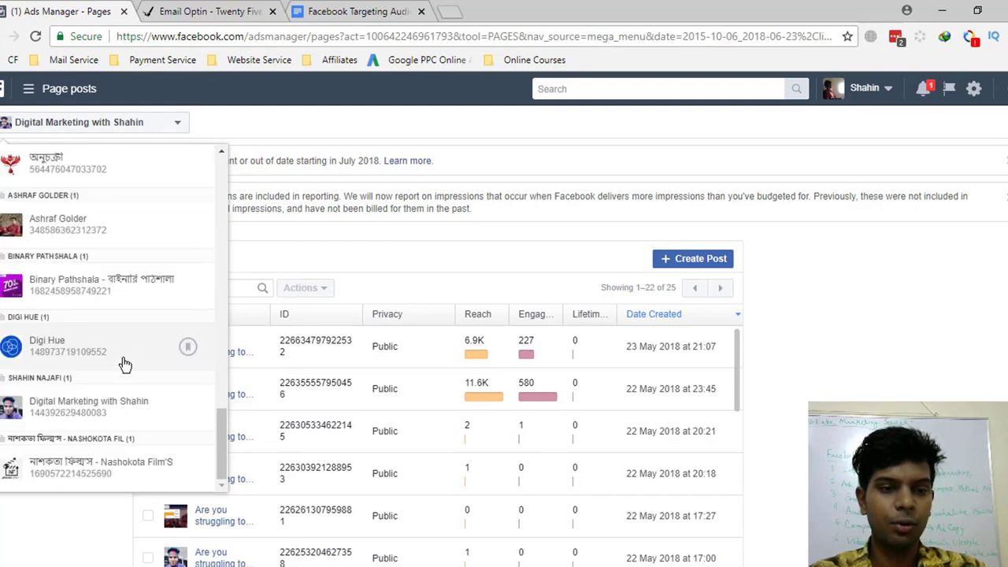
{"action": "scroll", "coordinate": [113, 421], "scroll_direction": "up", "scroll_amount": 8}
{"action": "scroll", "coordinate": [113, 424], "scroll_direction": "up", "scroll_amount": 8}
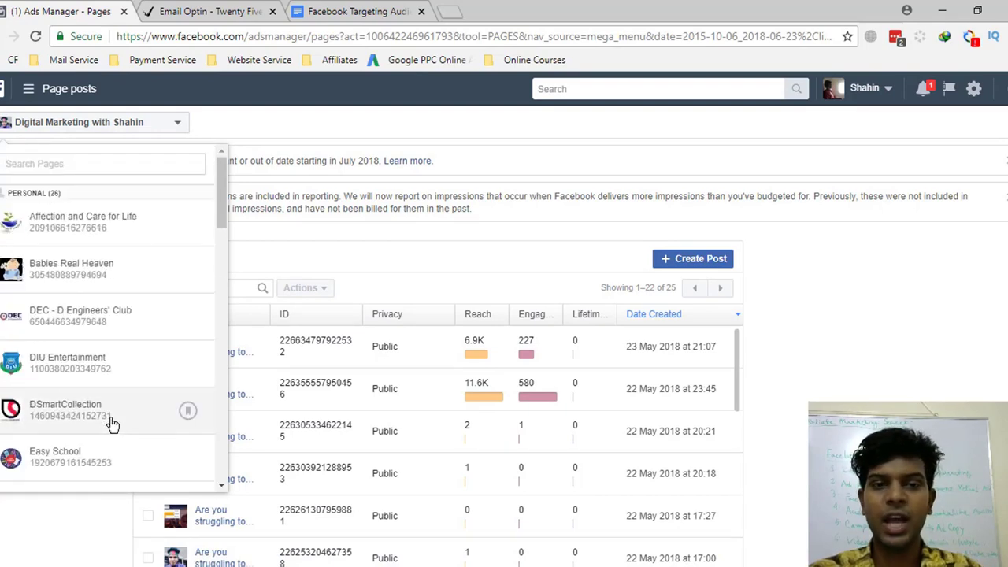
{"action": "left_click", "coordinate": [336, 204]}
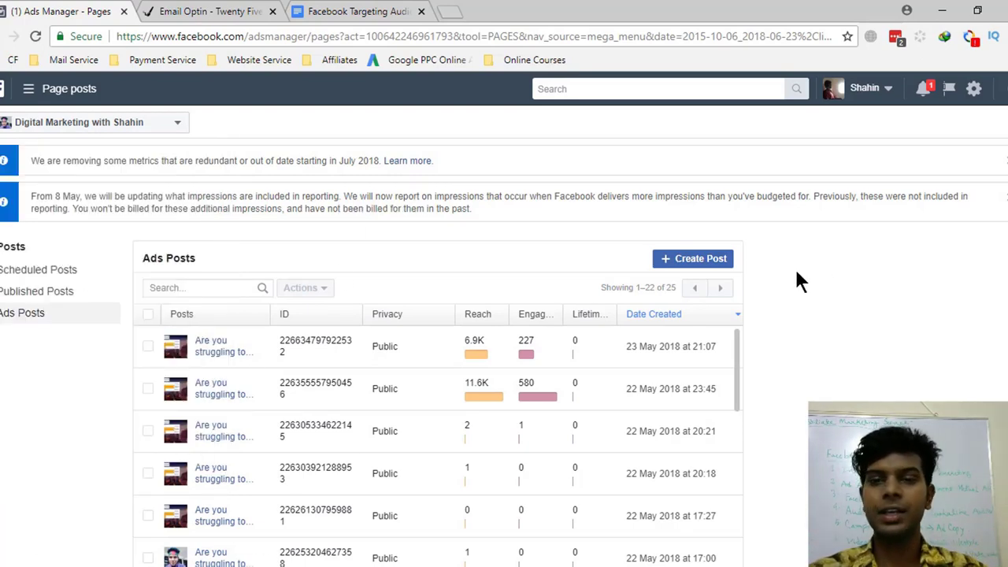
{"action": "left_click", "coordinate": [712, 265]}
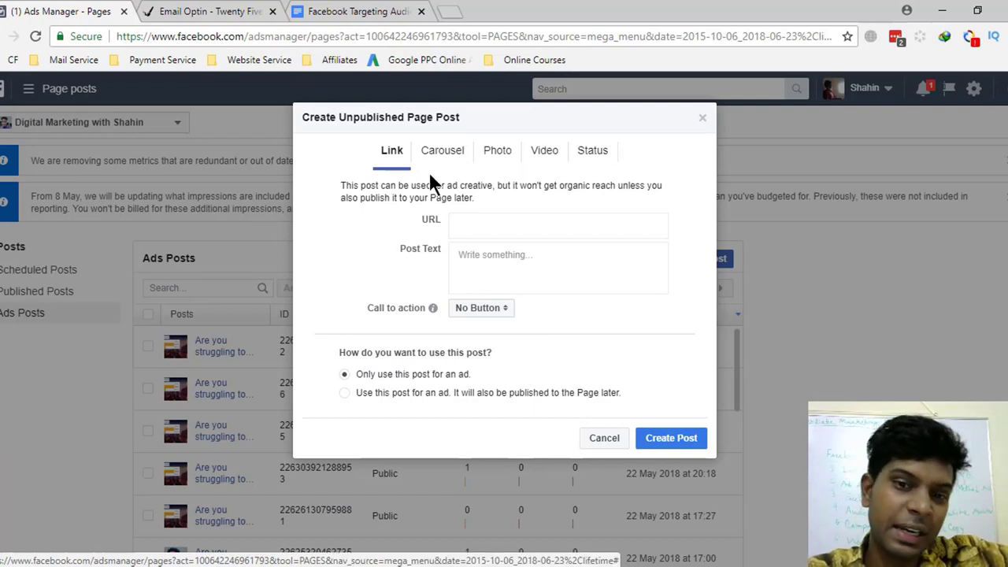
- Make it a video post and attach the BuilderAll Review video from the library
{"action": "left_click", "coordinate": [543, 156]}
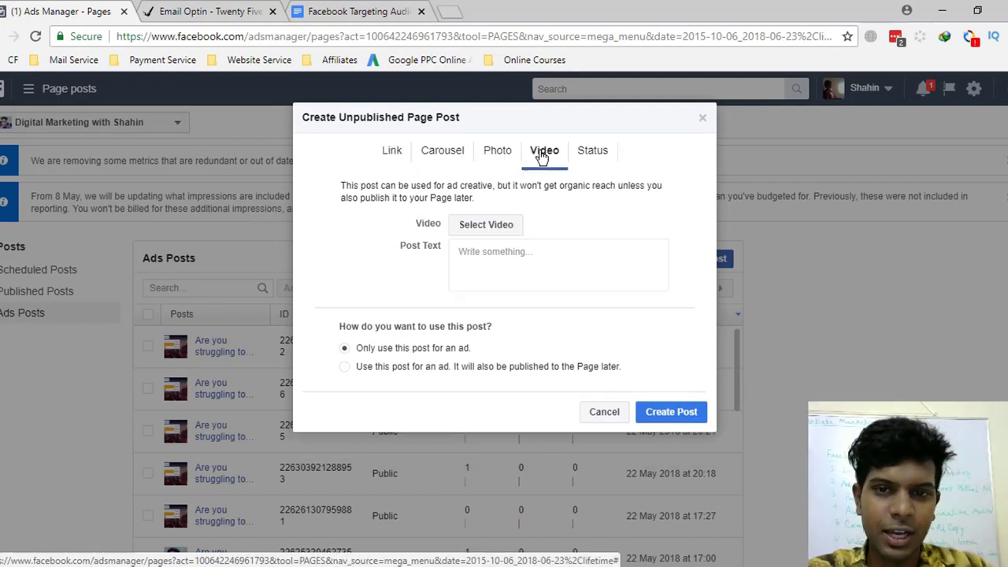
{"action": "left_click", "coordinate": [496, 235]}
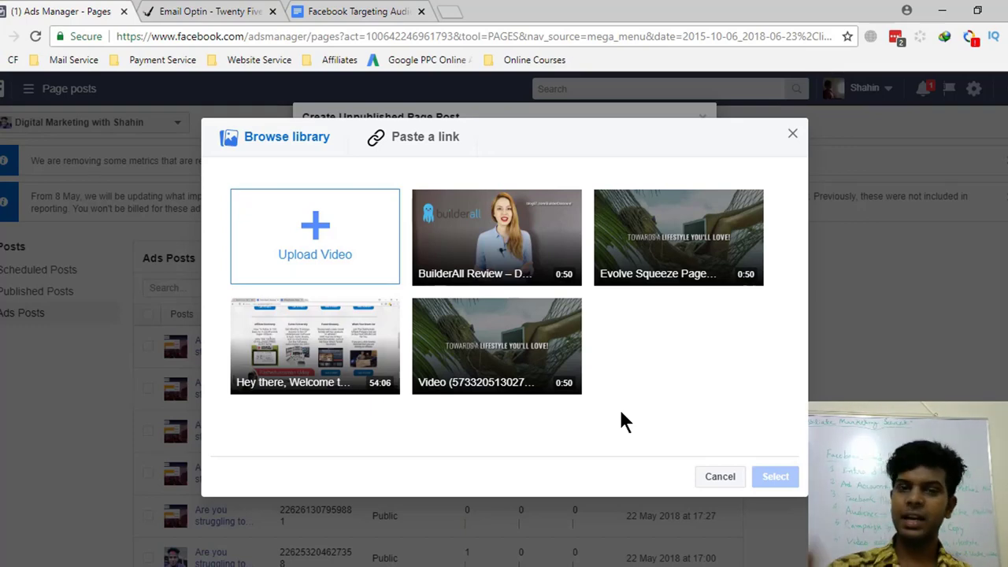
{"action": "left_click", "coordinate": [326, 227]}
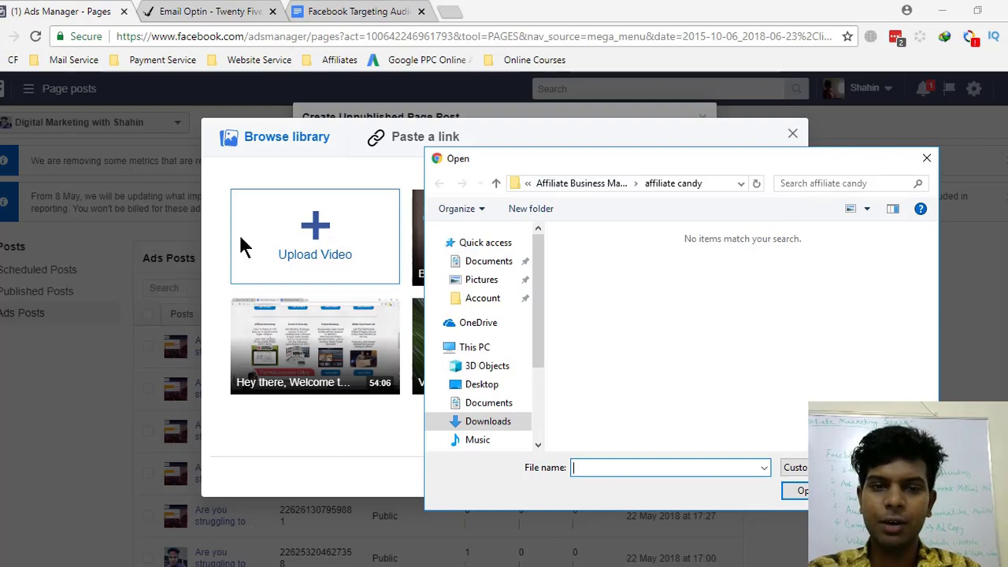
{"action": "left_click", "coordinate": [926, 159]}
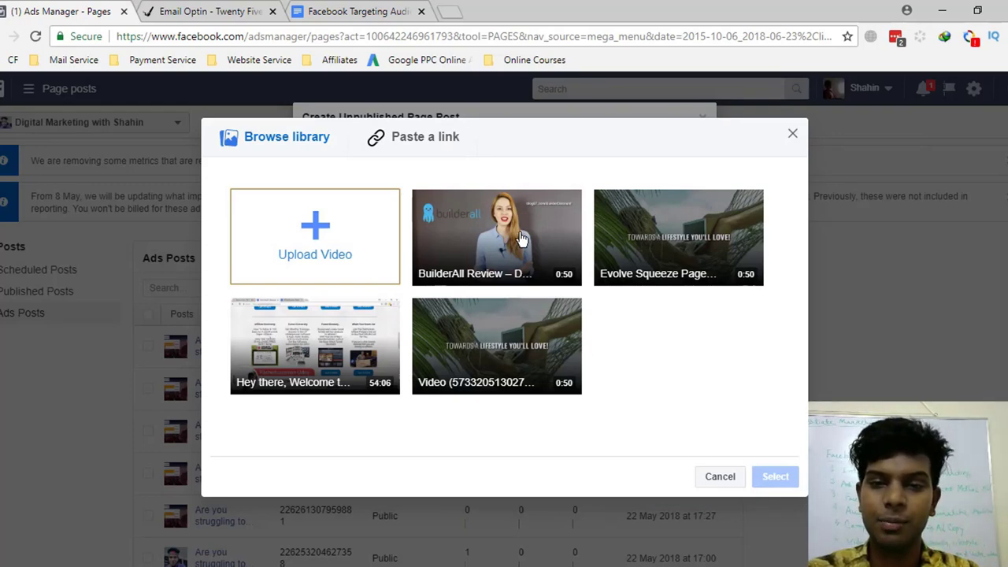
{"action": "left_click", "coordinate": [497, 236]}
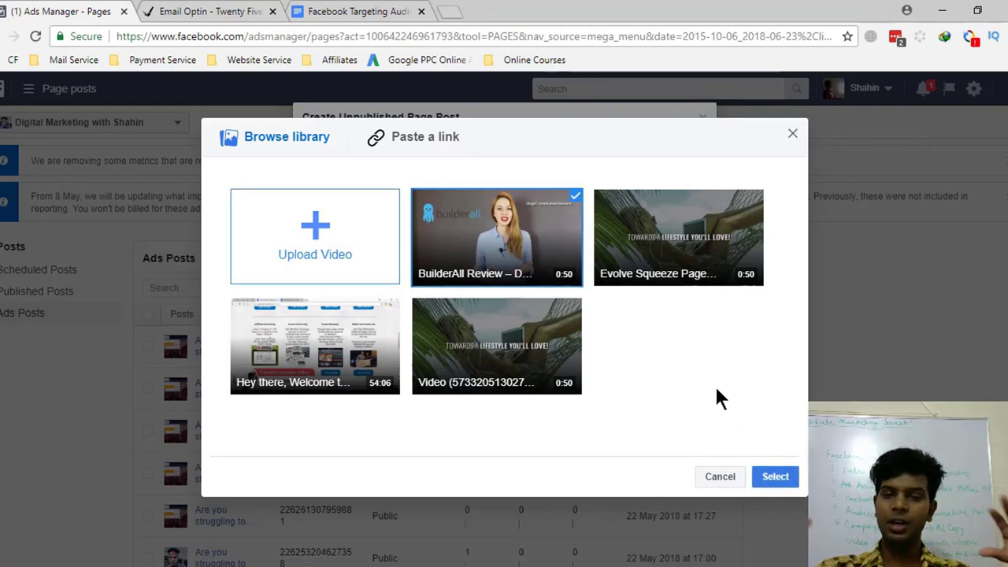
{"action": "left_click", "coordinate": [687, 249]}
{"action": "left_click", "coordinate": [452, 336]}
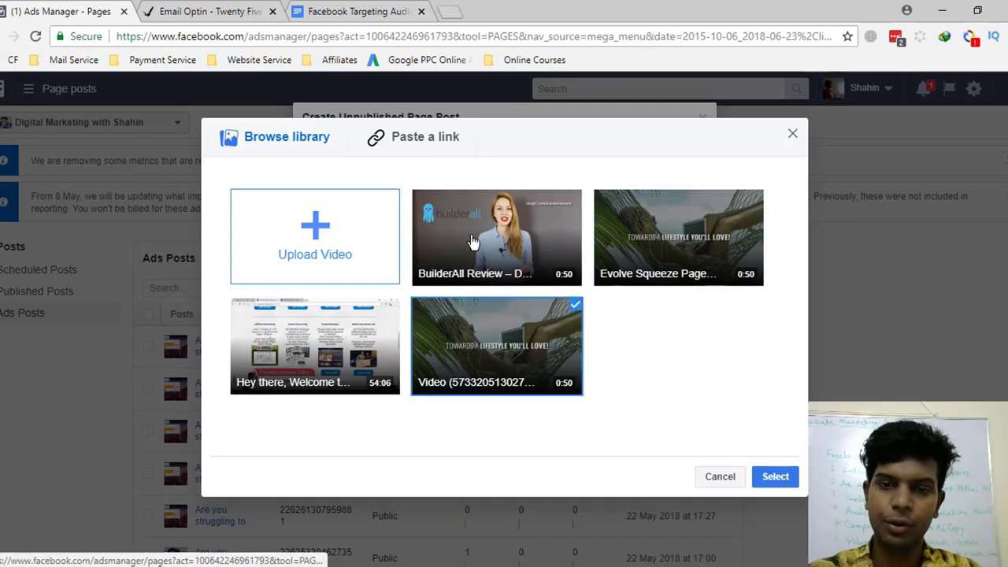
{"action": "left_click", "coordinate": [475, 238]}
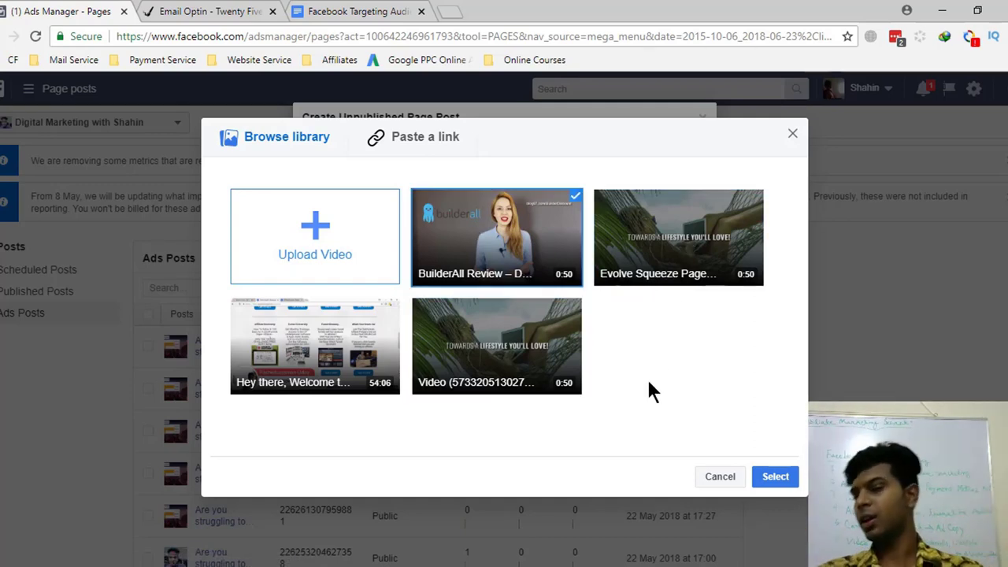
{"action": "left_click", "coordinate": [775, 477]}
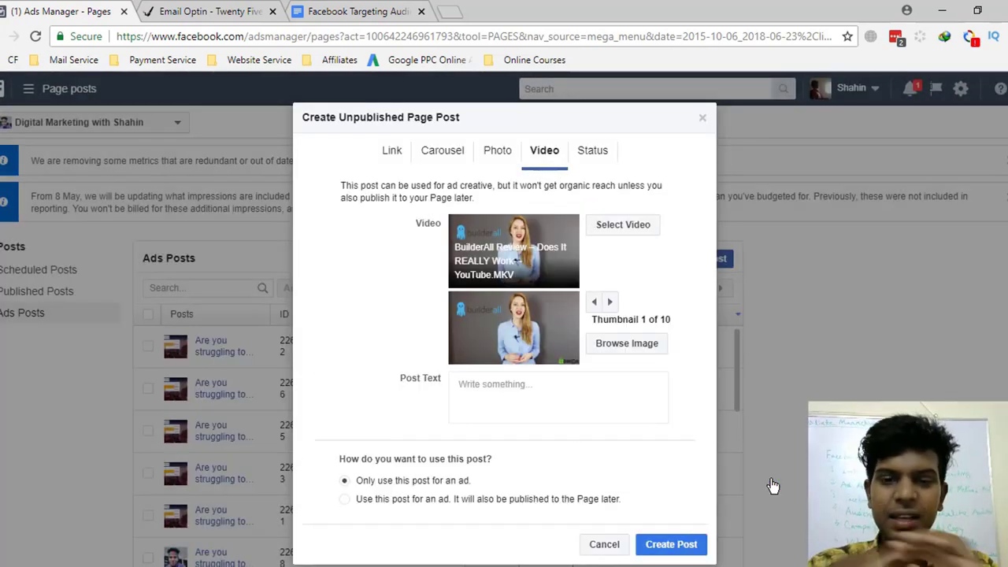
- Click into Post Text, then switch to the Facebook Targeting Audience & Post Caption document
{"action": "scroll", "coordinate": [575, 394], "scroll_direction": "down", "scroll_amount": 1}
{"action": "left_click", "coordinate": [518, 368]}
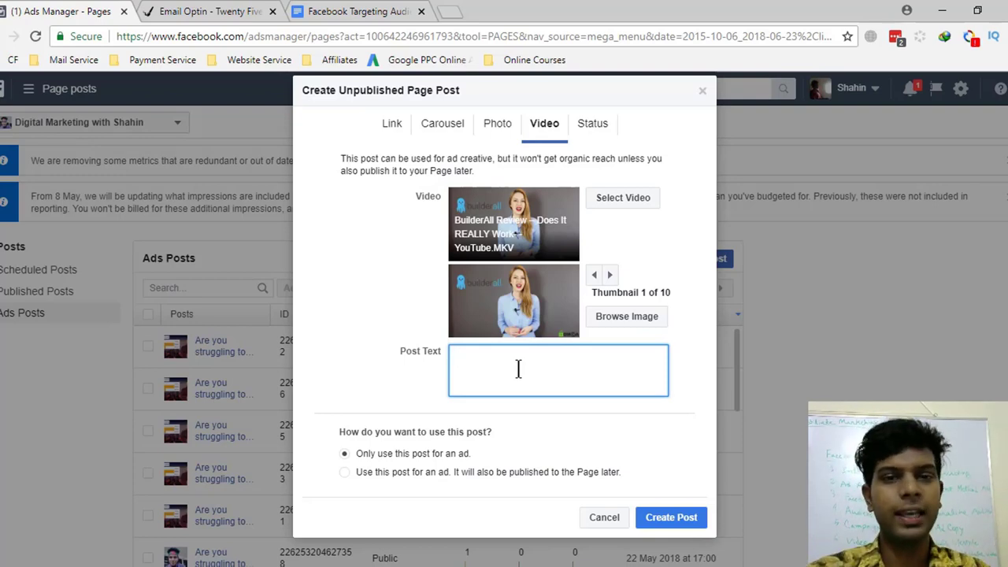
{"action": "left_click", "coordinate": [378, 11]}
{"action": "scroll", "coordinate": [374, 236], "scroll_direction": "up", "scroll_amount": 2}
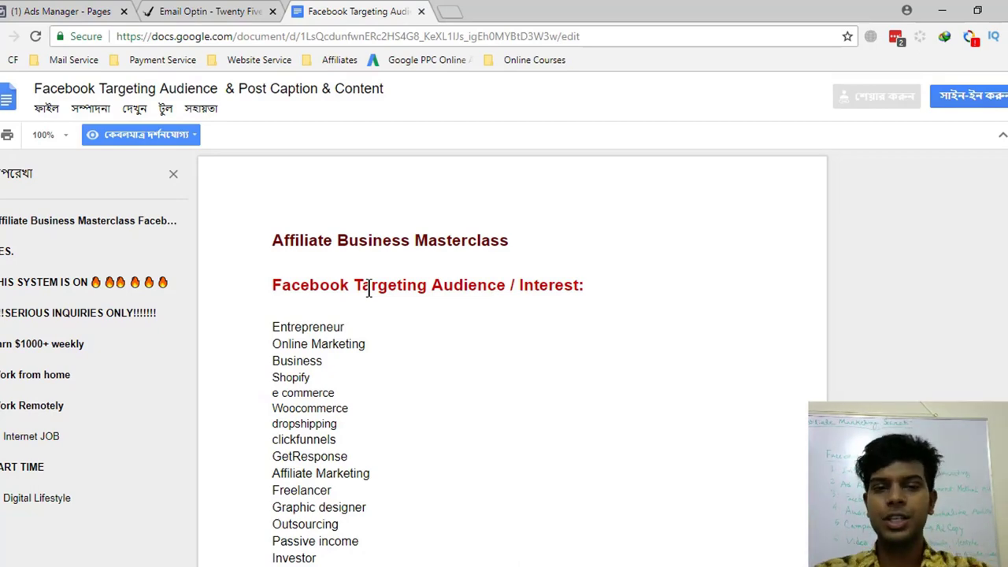
- Scroll through the document's sections, trying selections including the two free-training lines
{"action": "left_click_drag", "start_coordinate": [299, 290], "coordinate": [572, 293]}
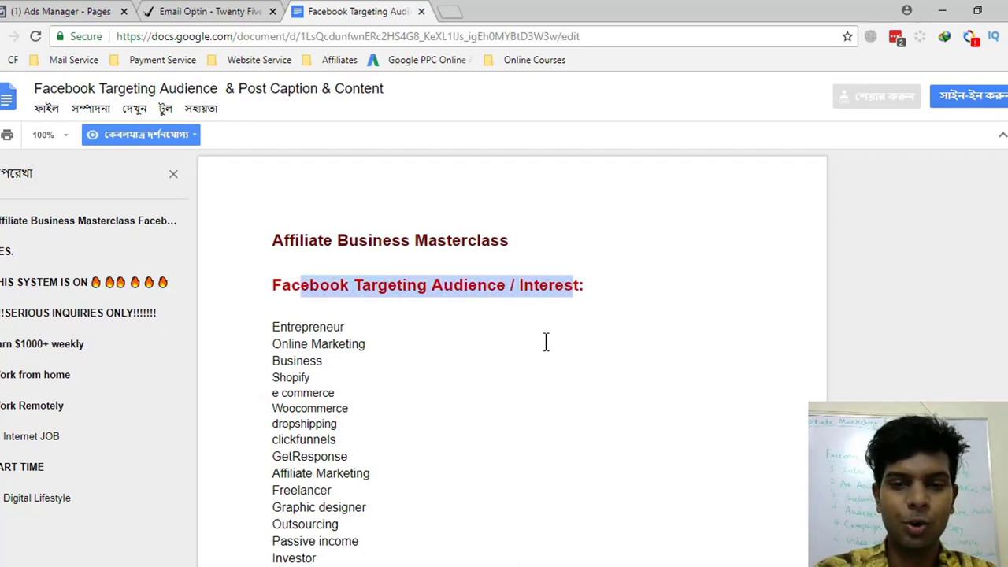
{"action": "scroll", "coordinate": [539, 364], "scroll_direction": "down", "scroll_amount": 2}
{"action": "scroll", "coordinate": [539, 364], "scroll_direction": "down", "scroll_amount": 20}
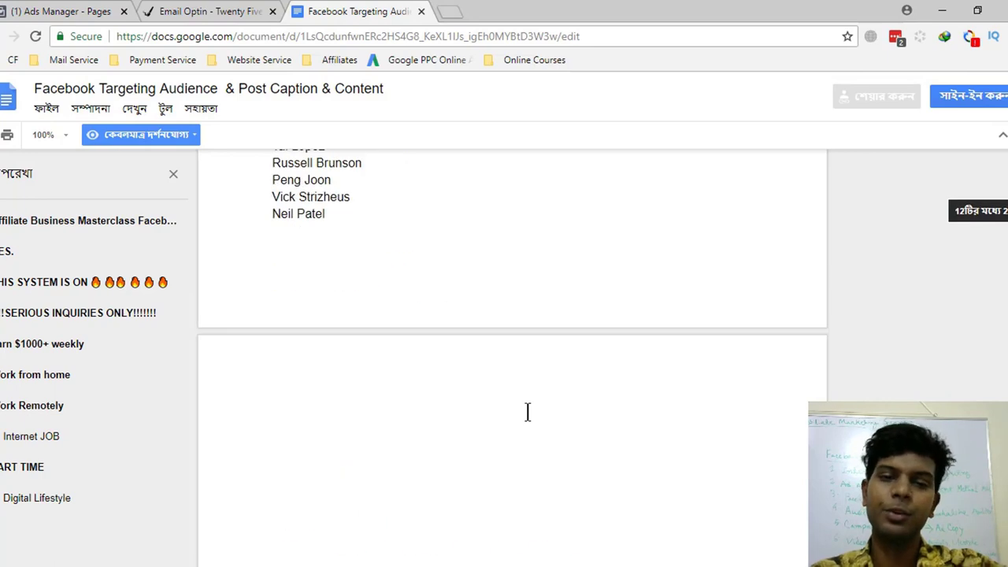
{"action": "scroll", "coordinate": [528, 412], "scroll_direction": "down", "scroll_amount": 13}
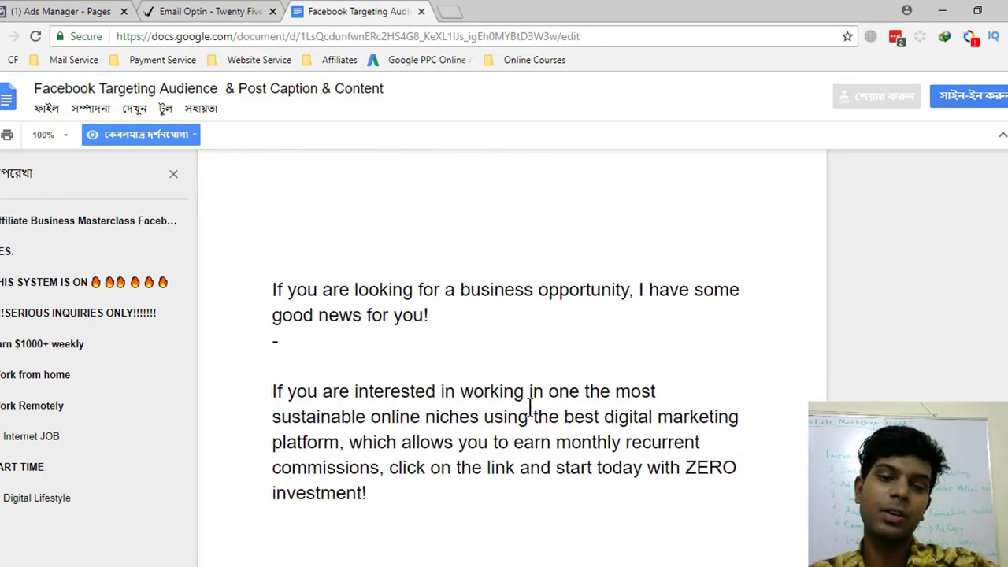
{"action": "scroll", "coordinate": [531, 407], "scroll_direction": "up", "scroll_amount": 1}
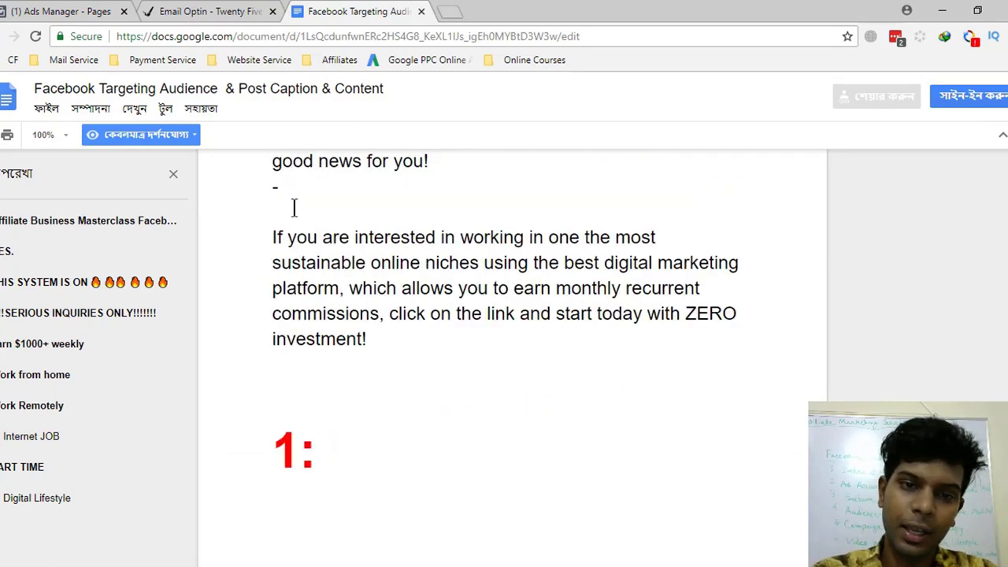
{"action": "scroll", "coordinate": [292, 207], "scroll_direction": "up", "scroll_amount": 1}
{"action": "left_click_drag", "start_coordinate": [273, 213], "coordinate": [381, 415]}
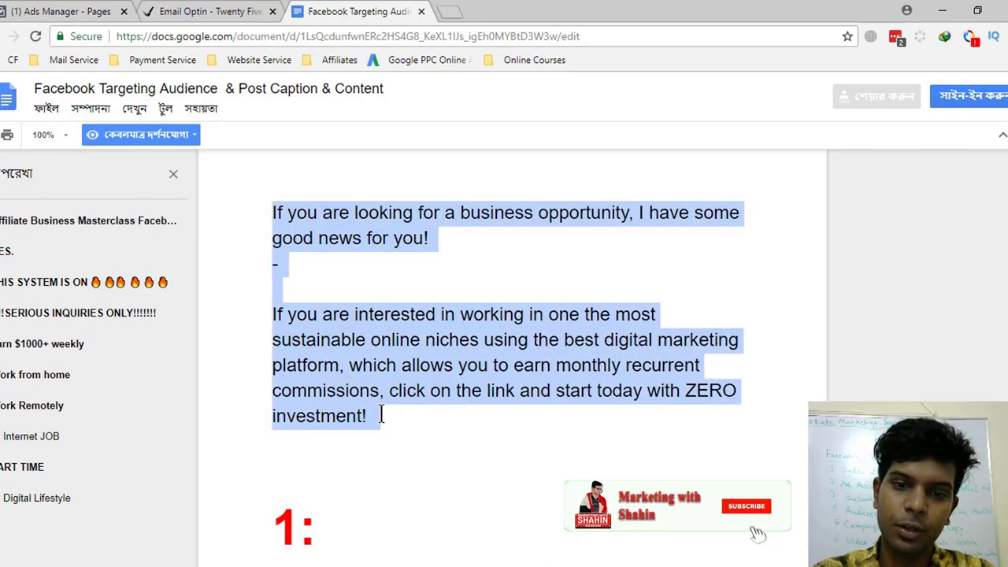
{"action": "scroll", "coordinate": [490, 425], "scroll_direction": "down", "scroll_amount": 3}
{"action": "scroll", "coordinate": [490, 426], "scroll_direction": "down", "scroll_amount": 5}
{"action": "left_click_drag", "start_coordinate": [276, 219], "coordinate": [428, 393]}
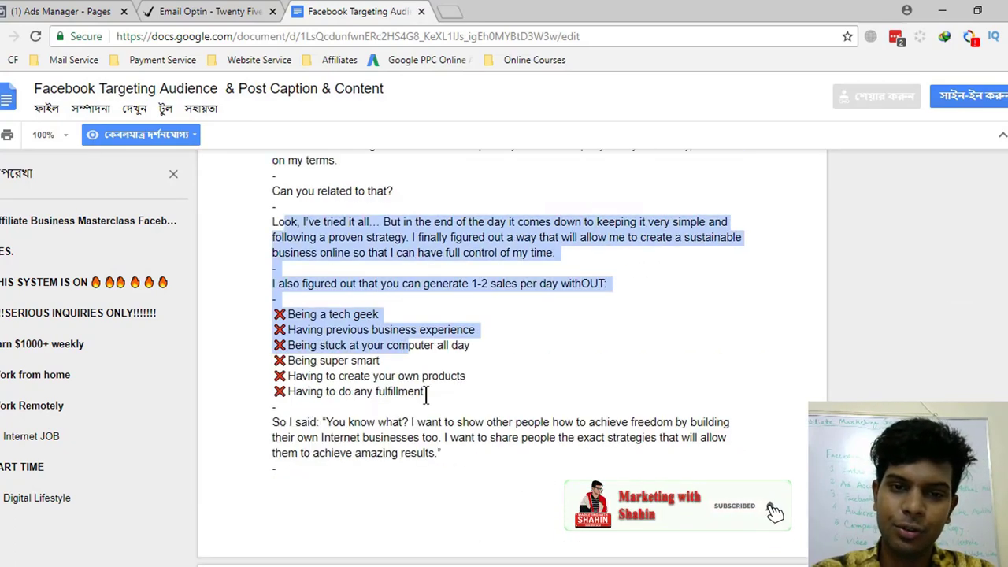
{"action": "scroll", "coordinate": [428, 393], "scroll_direction": "down", "scroll_amount": 10}
{"action": "scroll", "coordinate": [429, 436], "scroll_direction": "down", "scroll_amount": 10}
{"action": "left_click_drag", "start_coordinate": [294, 334], "coordinate": [500, 365]}
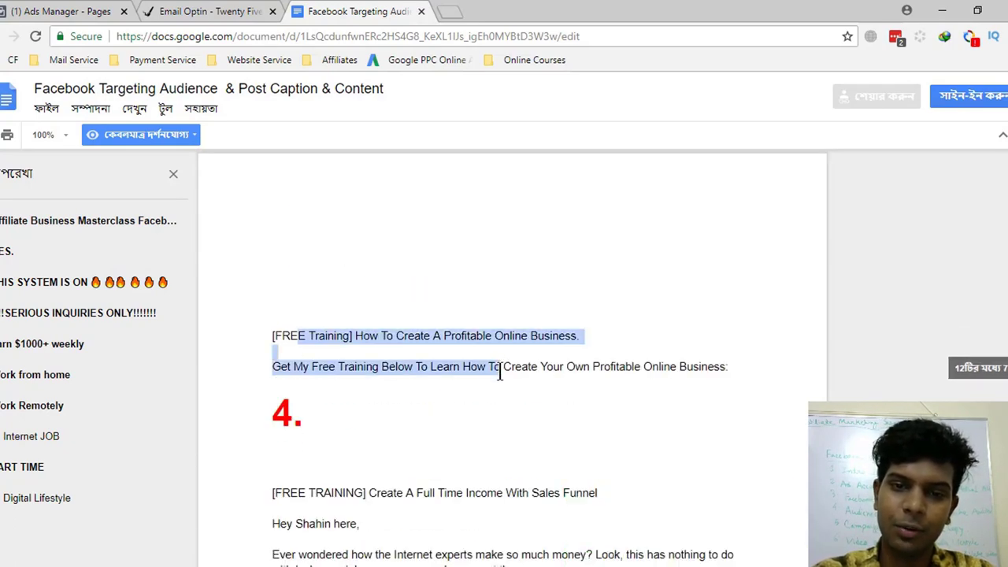
- Select the 'If you are looking for a business opportunity…' caption and return to Ads Manager
{"action": "scroll", "coordinate": [499, 400], "scroll_direction": "down", "scroll_amount": 5}
{"action": "scroll", "coordinate": [300, 187], "scroll_direction": "down", "scroll_amount": 8}
{"action": "scroll", "coordinate": [428, 396], "scroll_direction": "up", "scroll_amount": 20}
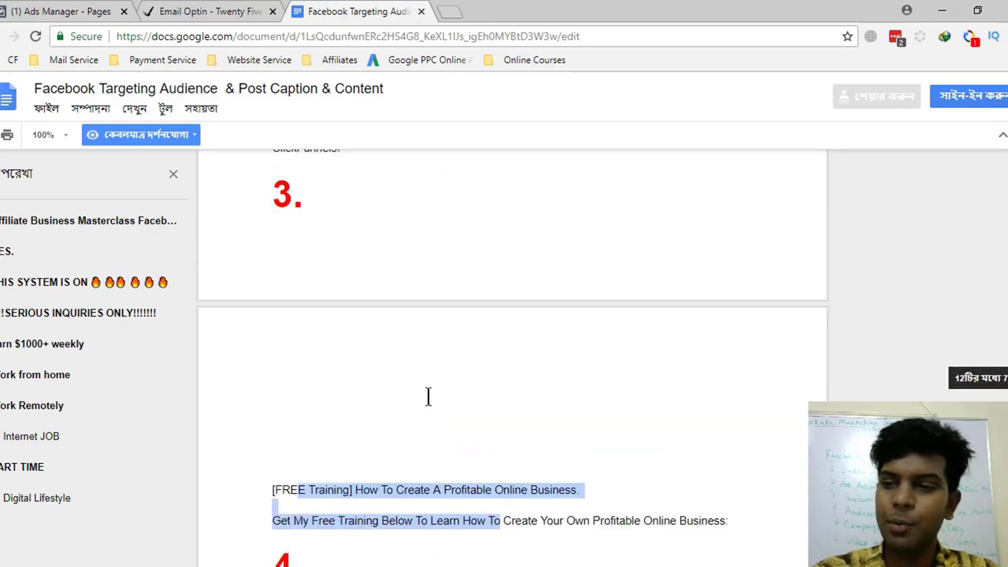
{"action": "scroll", "coordinate": [428, 396], "scroll_direction": "up", "scroll_amount": 20}
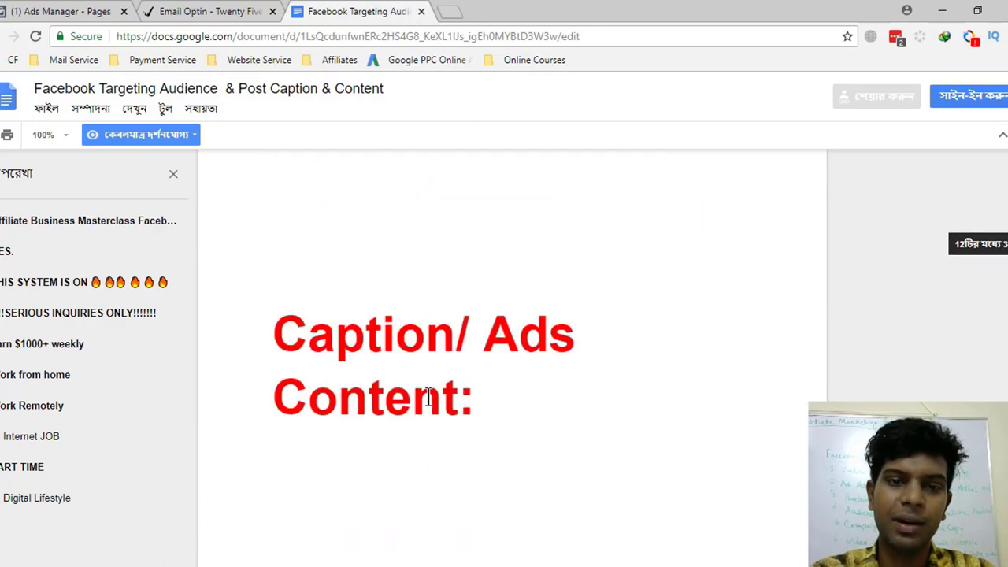
{"action": "scroll", "coordinate": [457, 396], "scroll_direction": "down", "scroll_amount": 10}
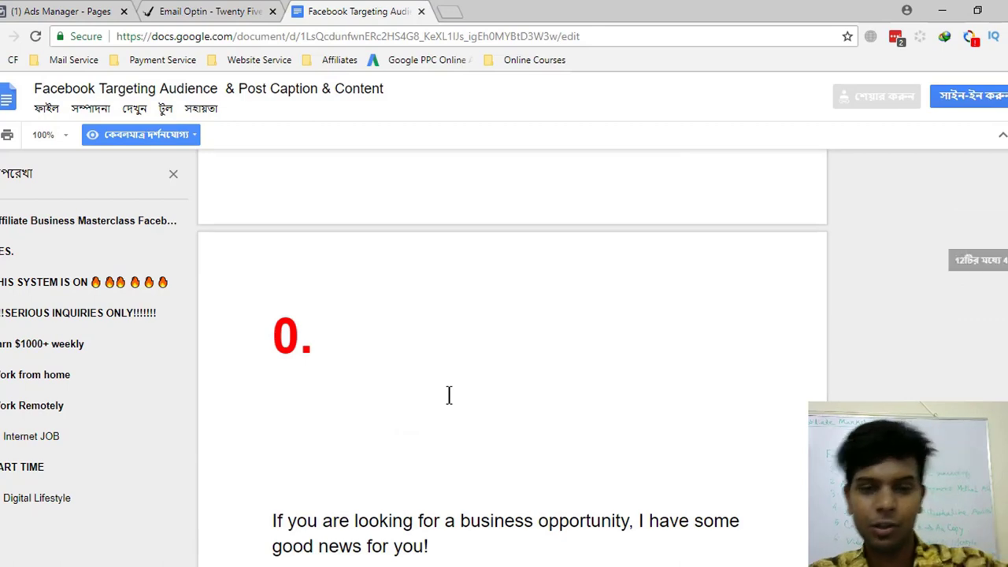
{"action": "scroll", "coordinate": [449, 397], "scroll_direction": "down", "scroll_amount": 3}
{"action": "scroll", "coordinate": [449, 398], "scroll_direction": "down", "scroll_amount": 1}
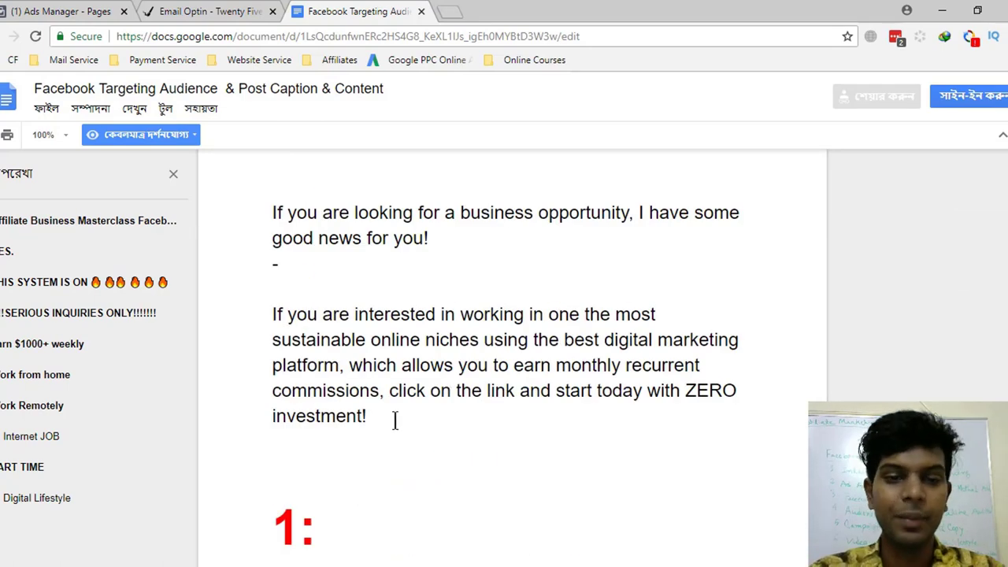
{"action": "left_click_drag", "start_coordinate": [396, 419], "coordinate": [259, 218]}
{"action": "key", "text": "ctrl+c"}
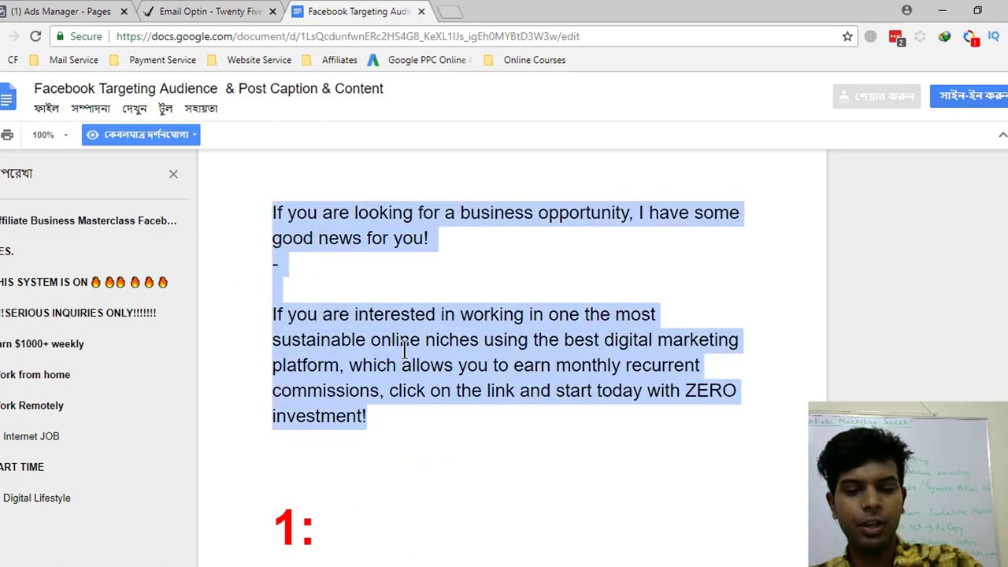
{"action": "left_click", "coordinate": [91, 11]}
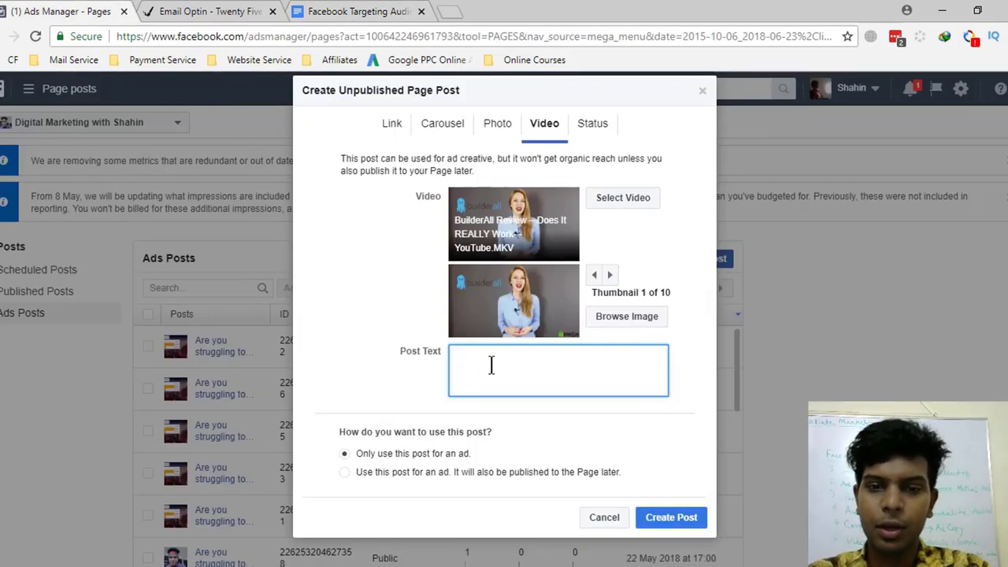
- Paste the caption as post text, keep thumbnail 1 of 10, and browse for a custom image
{"action": "key", "text": "ctrl+v"}
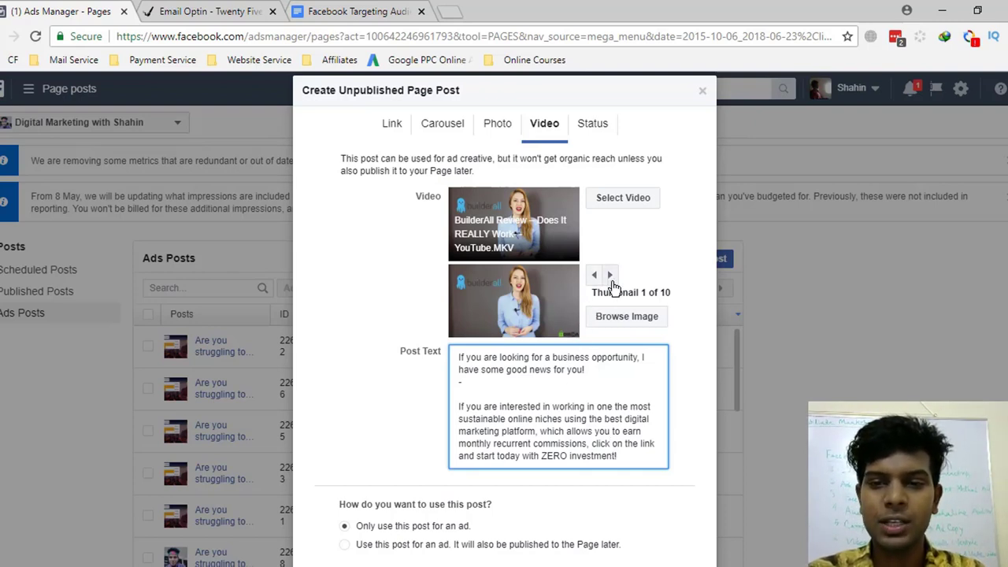
{"action": "left_click", "coordinate": [611, 277]}
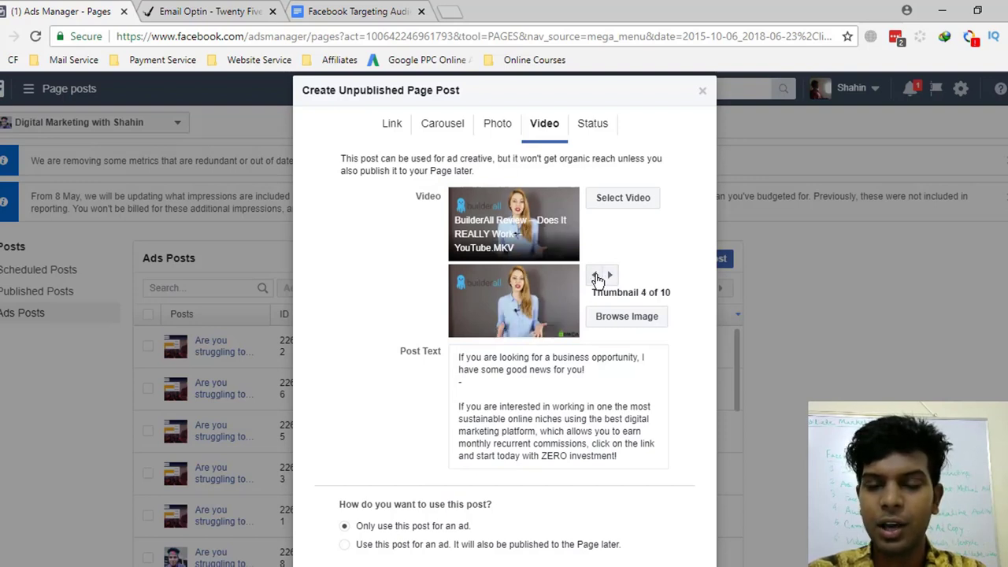
{"action": "double_click", "coordinate": [595, 275]}
{"action": "left_click", "coordinate": [595, 275]}
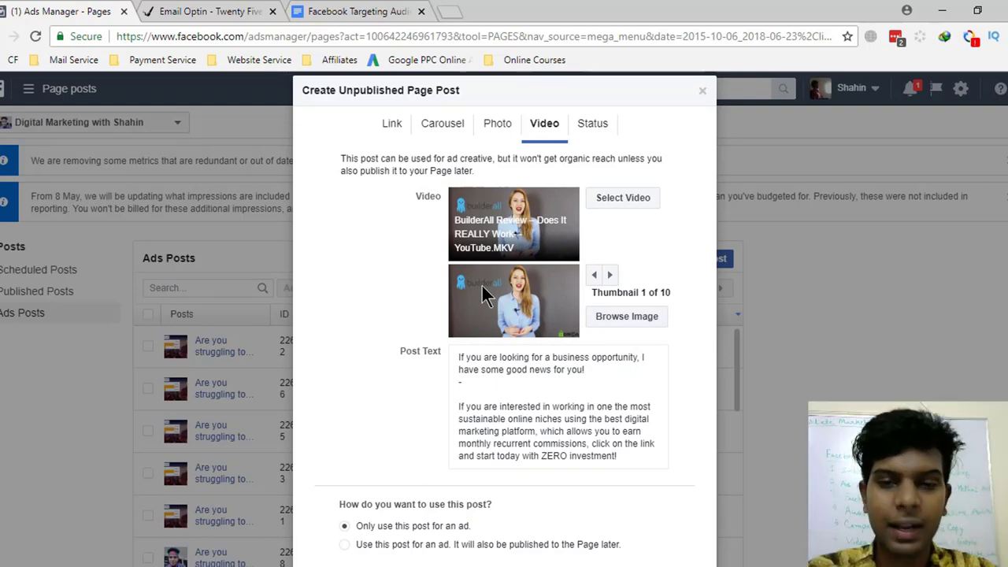
{"action": "left_click", "coordinate": [620, 318]}
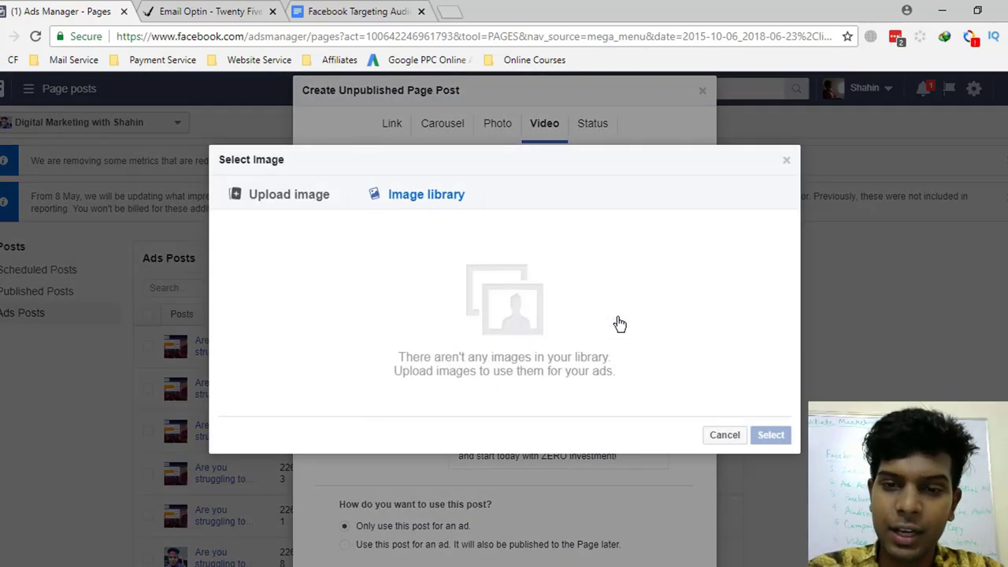
- Browse the upload and image library options, then close the picker, keeping suggested thumbnail 1 of 10
{"action": "left_click", "coordinate": [264, 191]}
{"action": "left_click", "coordinate": [417, 194]}
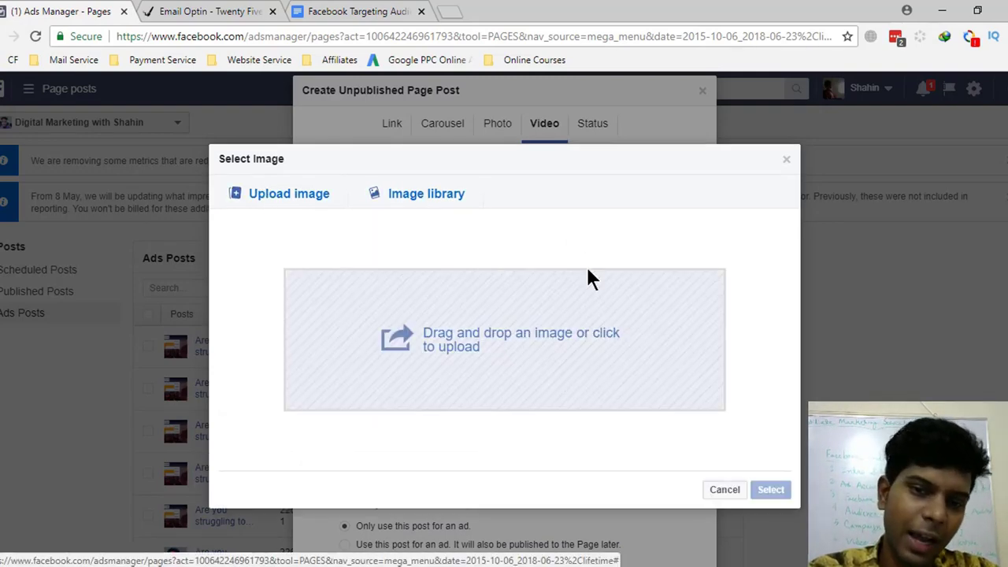
{"action": "scroll", "coordinate": [559, 360], "scroll_direction": "down", "scroll_amount": 10}
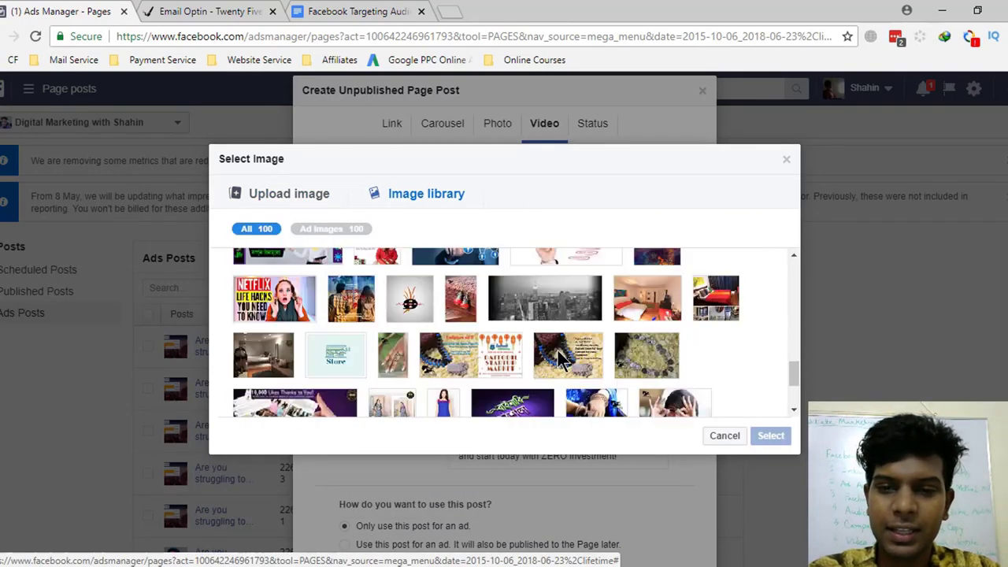
{"action": "scroll", "coordinate": [557, 350], "scroll_direction": "up", "scroll_amount": 6}
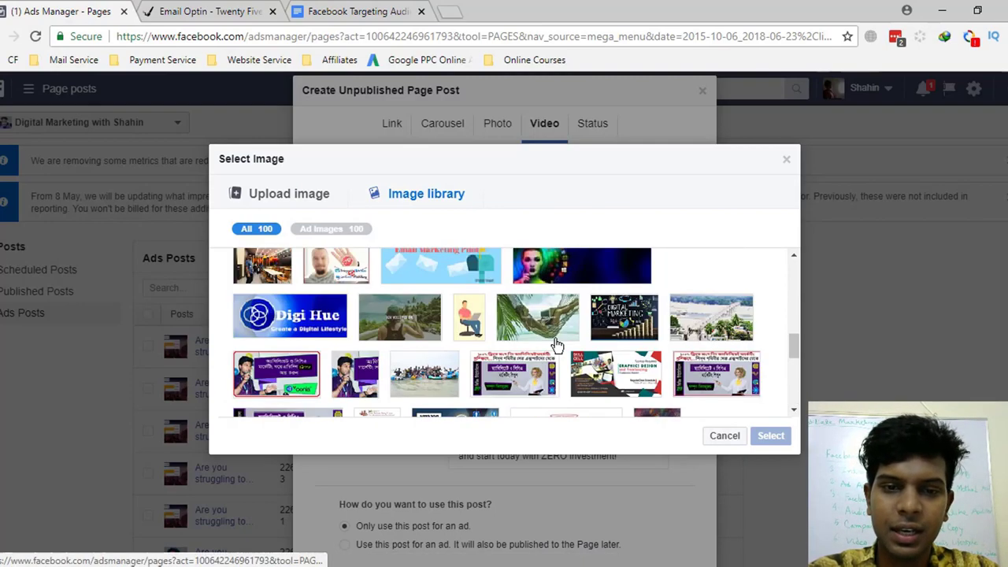
{"action": "scroll", "coordinate": [467, 376], "scroll_direction": "up", "scroll_amount": 6}
{"action": "scroll", "coordinate": [466, 376], "scroll_direction": "down", "scroll_amount": 2}
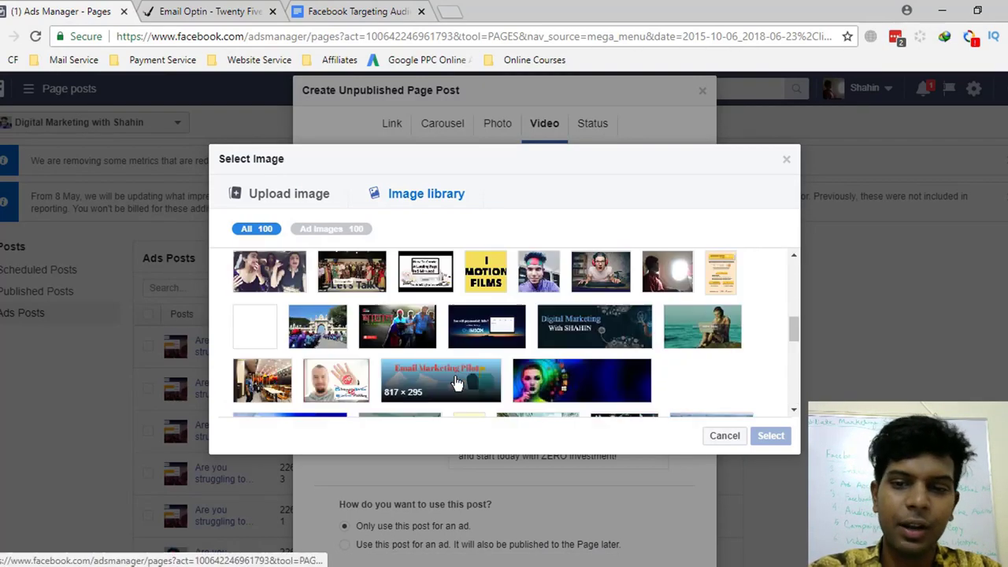
{"action": "scroll", "coordinate": [467, 376], "scroll_direction": "up", "scroll_amount": 3}
{"action": "left_click", "coordinate": [788, 162]}
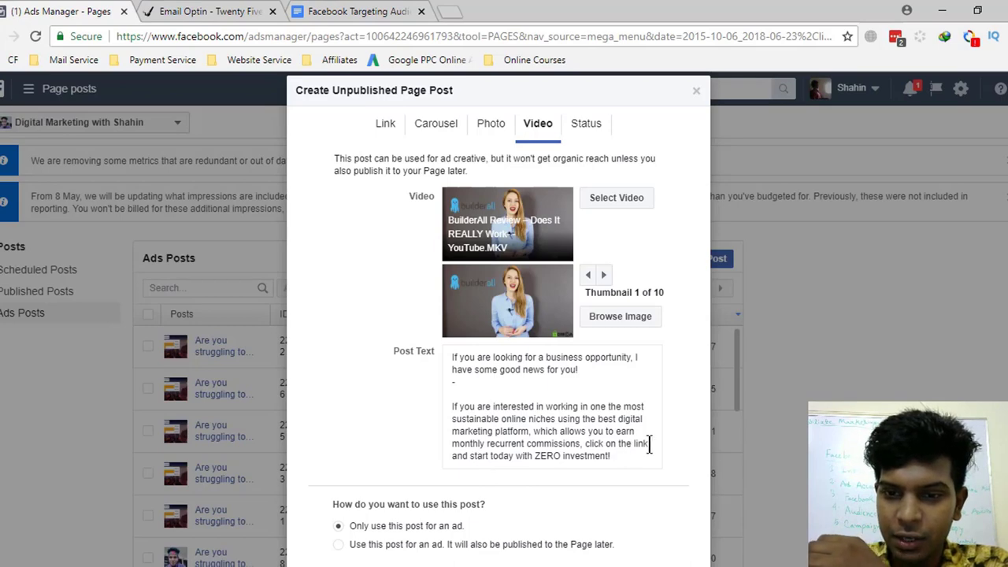
- Copy the Email Optin landing page's web address from the Builderall tab and return to Ads Manager
{"action": "left_click", "coordinate": [650, 444]}
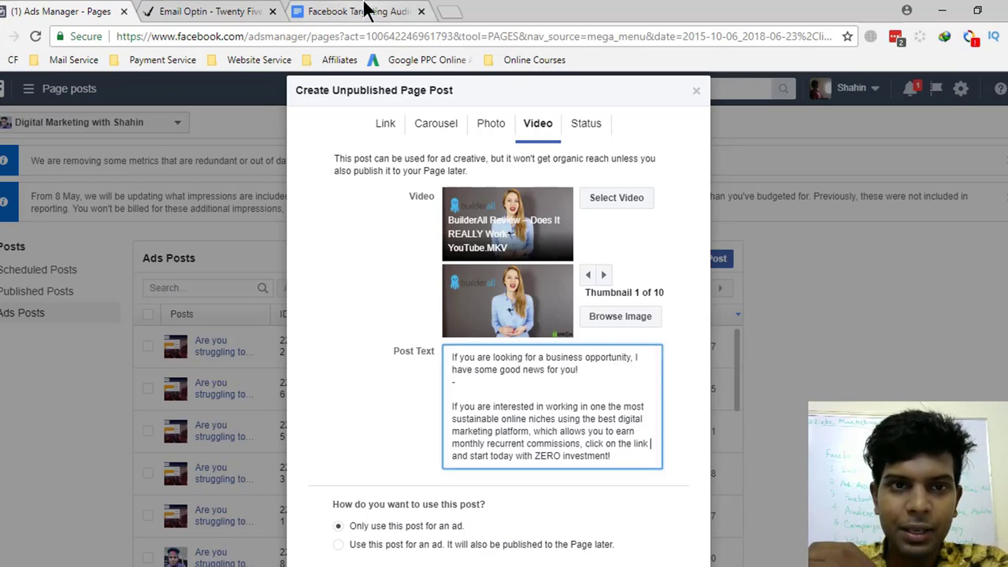
{"action": "left_click", "coordinate": [361, 11]}
{"action": "left_click", "coordinate": [209, 11]}
{"action": "scroll", "coordinate": [555, 370], "scroll_direction": "down", "scroll_amount": 10}
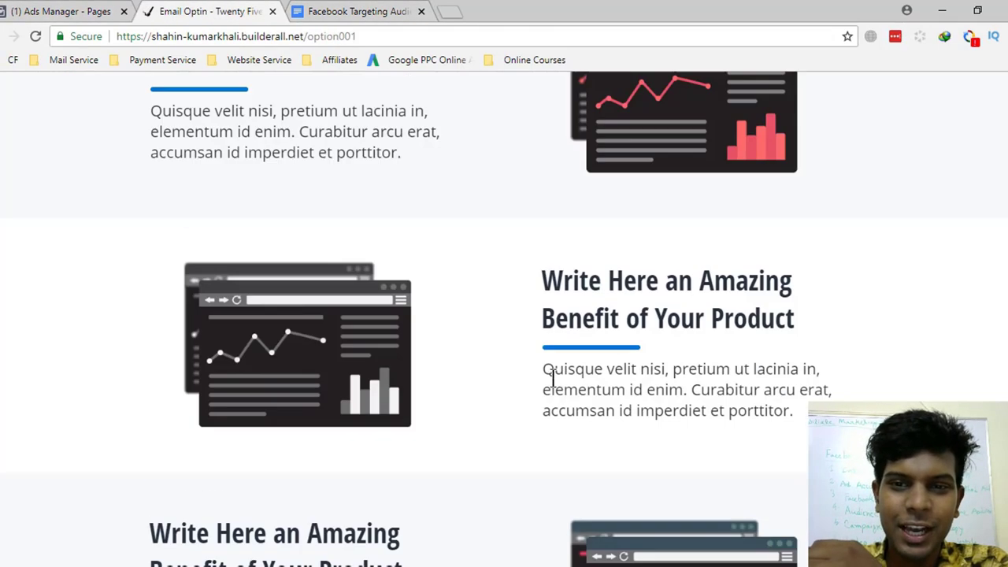
{"action": "scroll", "coordinate": [556, 382], "scroll_direction": "down", "scroll_amount": 8}
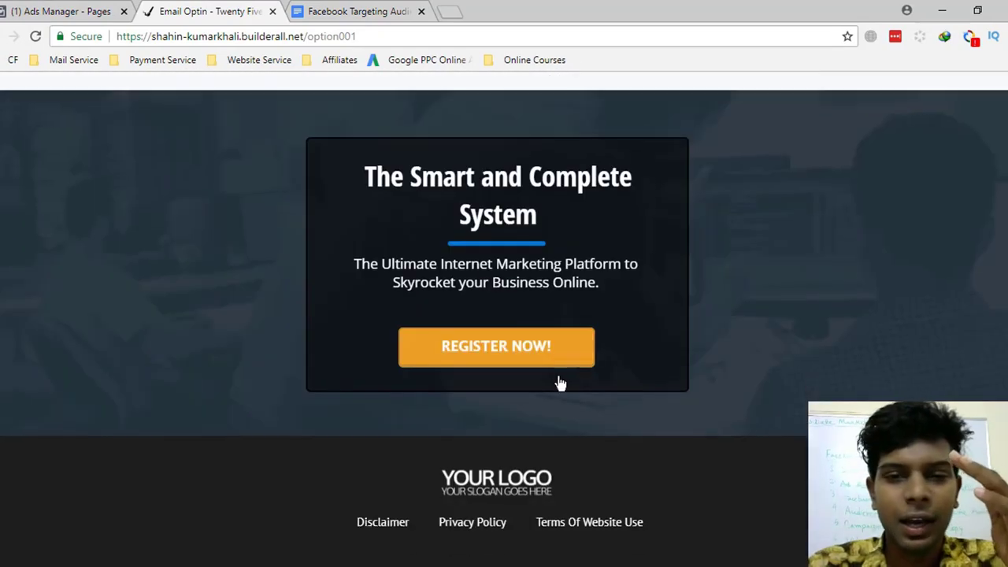
{"action": "scroll", "coordinate": [559, 377], "scroll_direction": "up", "scroll_amount": 8}
{"action": "scroll", "coordinate": [558, 369], "scroll_direction": "up", "scroll_amount": 4}
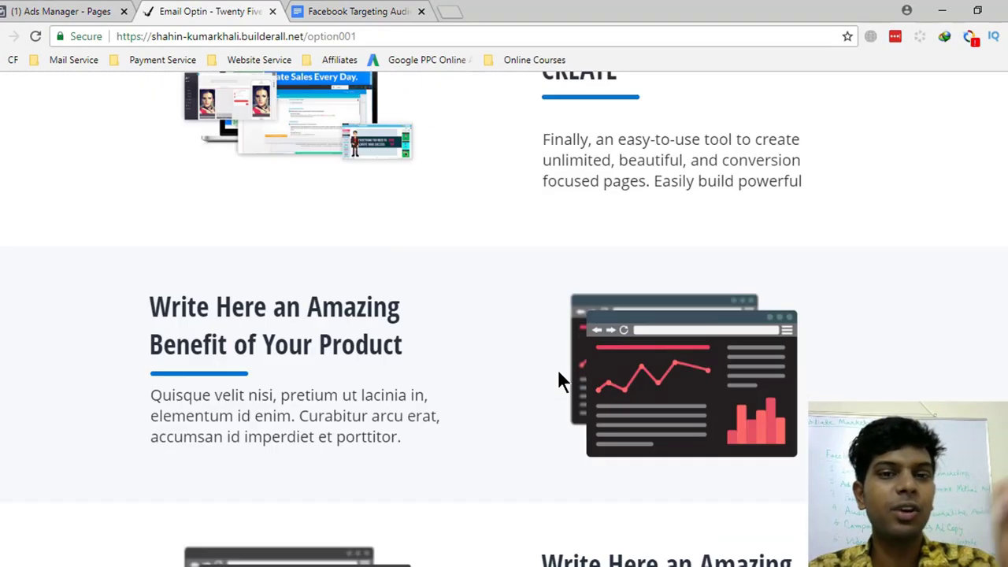
{"action": "left_click", "coordinate": [396, 36]}
{"action": "key", "text": "ctrl+c"}
{"action": "left_click", "coordinate": [30, 11]}
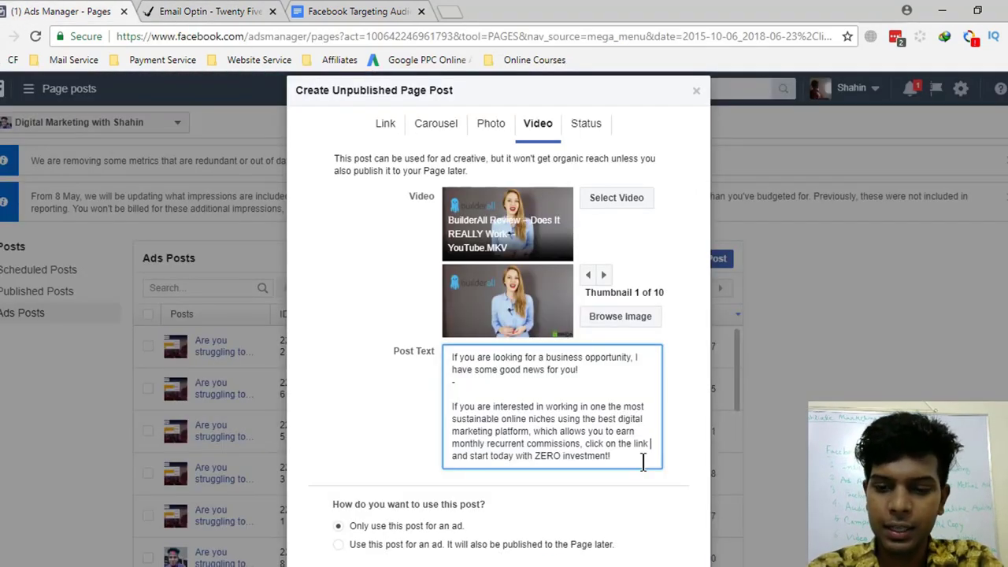
- Add '==>>' and the pasted option001 landing page link to the text, then create the unpublished post
{"action": "type", "text": "==>>"}
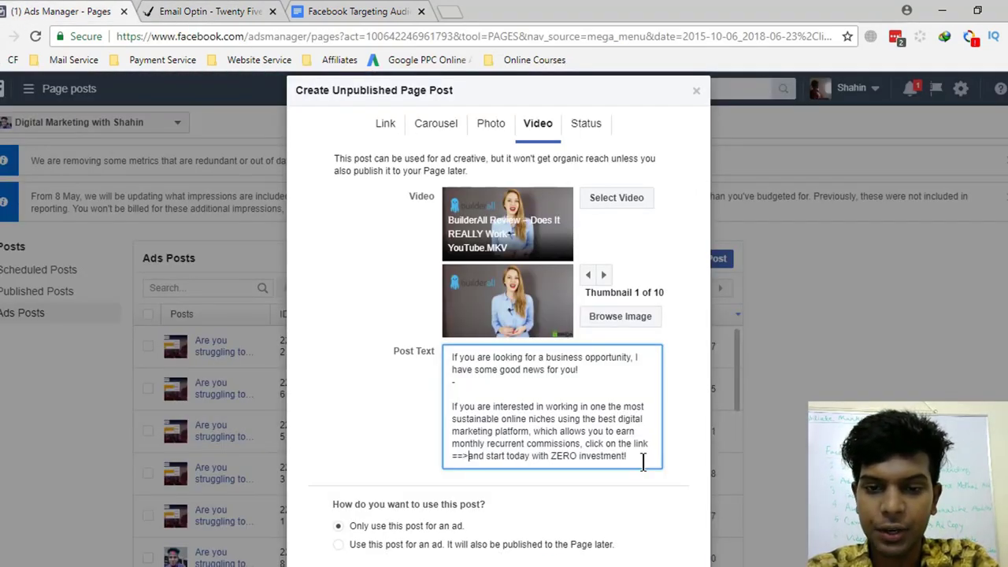
{"action": "key", "text": "ctrl+v"}
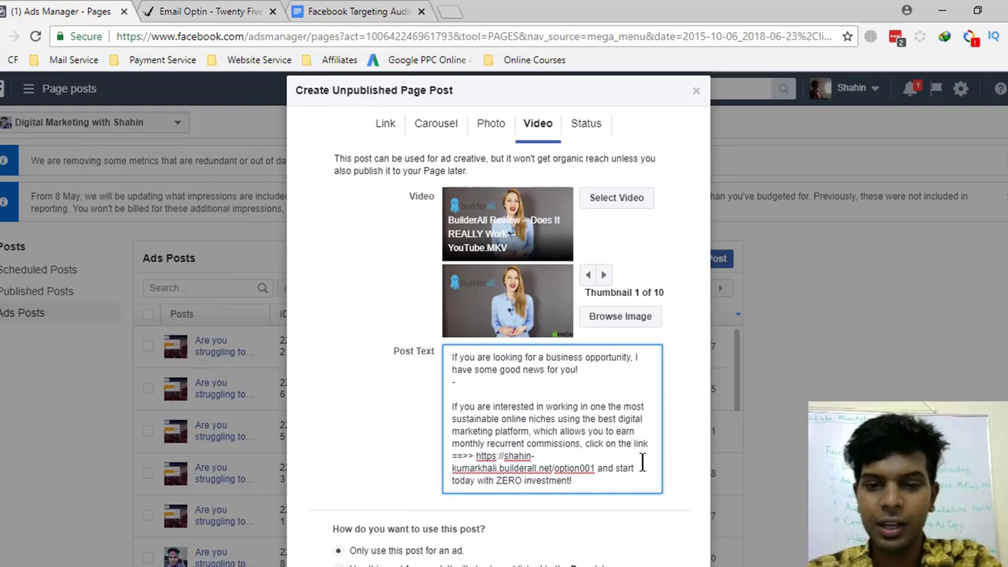
{"action": "scroll", "coordinate": [642, 465], "scroll_direction": "down", "scroll_amount": 2}
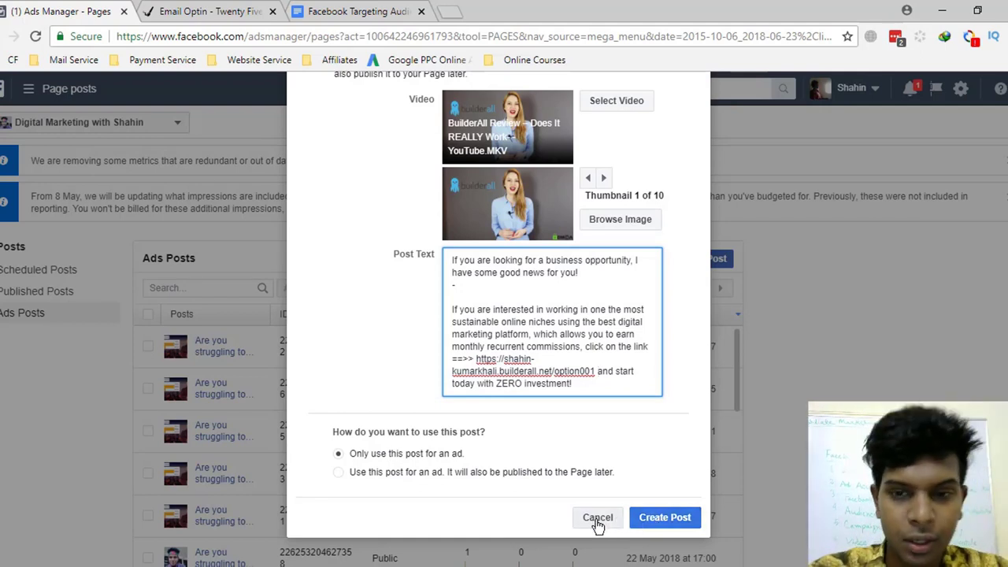
{"action": "left_click", "coordinate": [675, 522]}
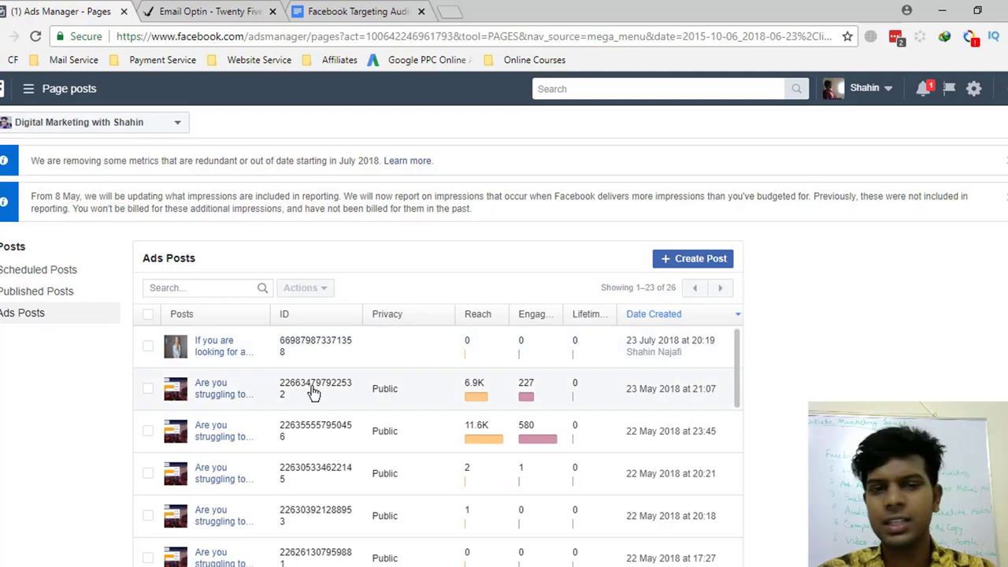
{"action": "double_click", "coordinate": [287, 348]}
{"action": "key", "text": "ctrl+c"}
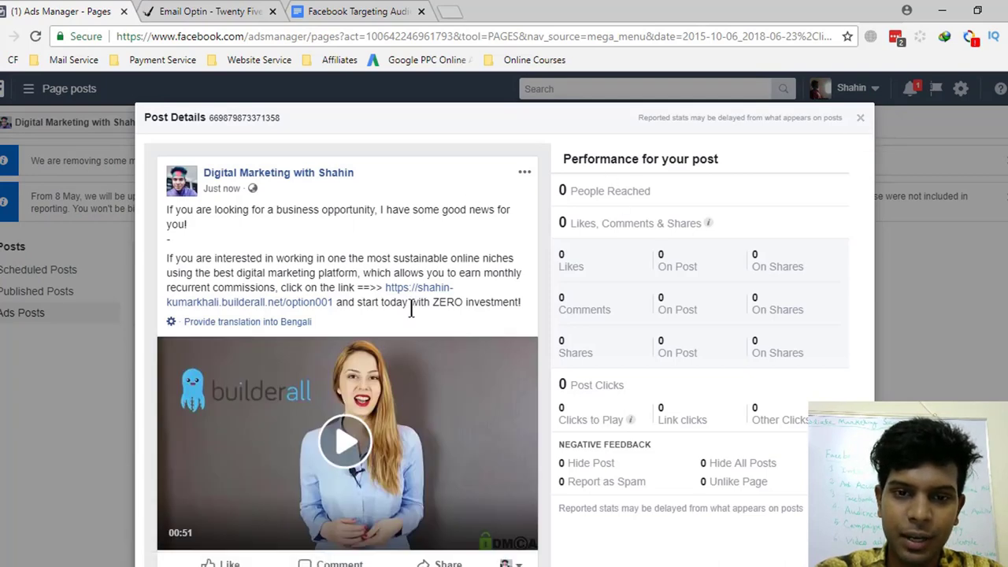
{"action": "scroll", "coordinate": [429, 370], "scroll_direction": "down", "scroll_amount": 1}
{"action": "scroll", "coordinate": [438, 410], "scroll_direction": "up", "scroll_amount": 1}
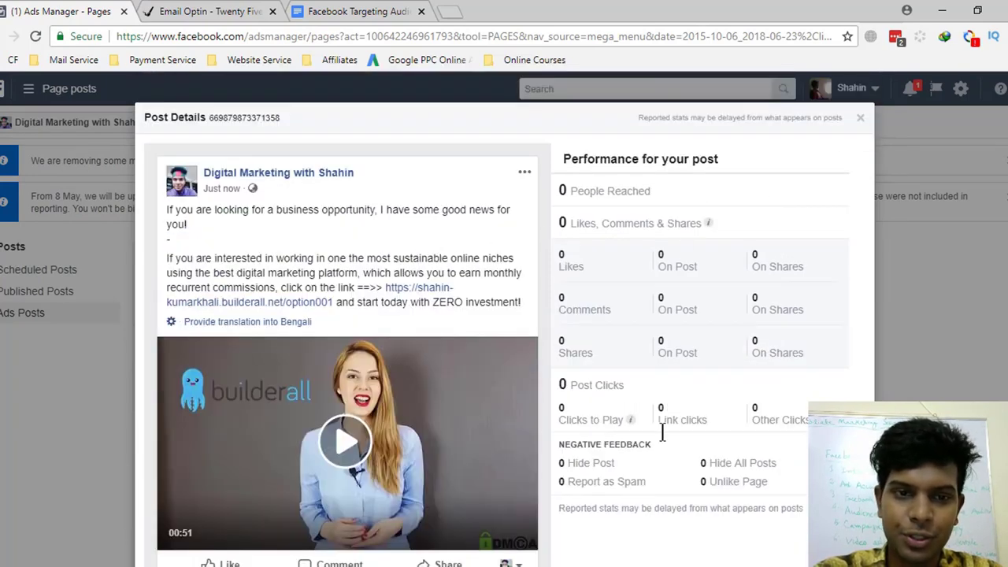
{"action": "left_click", "coordinate": [859, 122]}
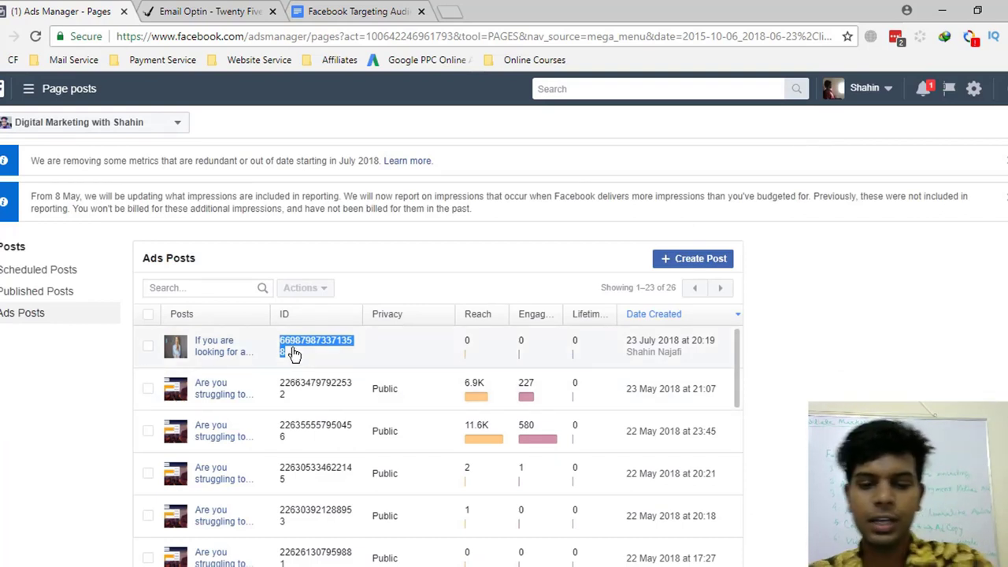
{"action": "key", "text": "alt+Tab"}
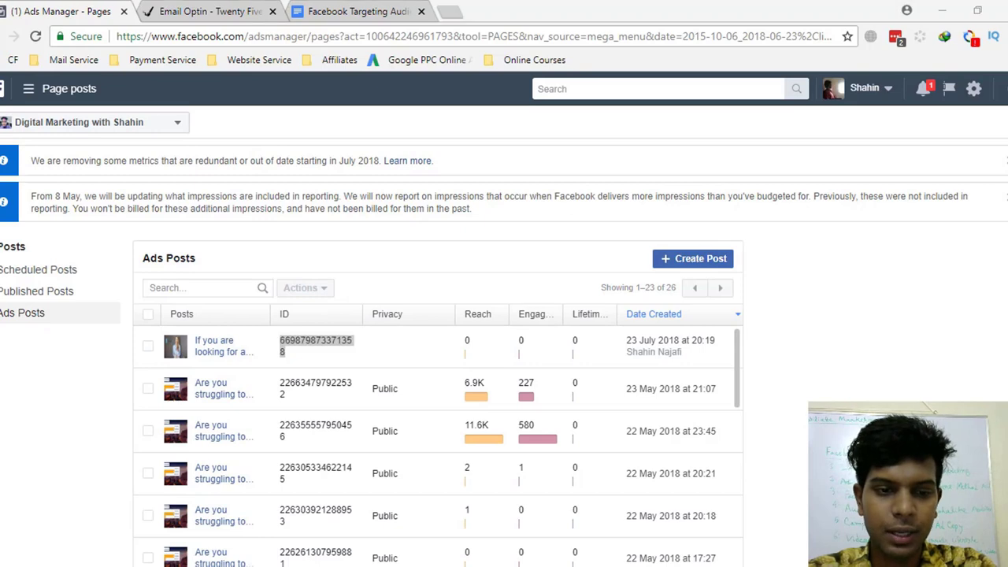
{"action": "right_click", "coordinate": [119, 566]}
{"action": "left_click", "coordinate": [118, 524]}
{"action": "key", "text": "ctrl+v"}
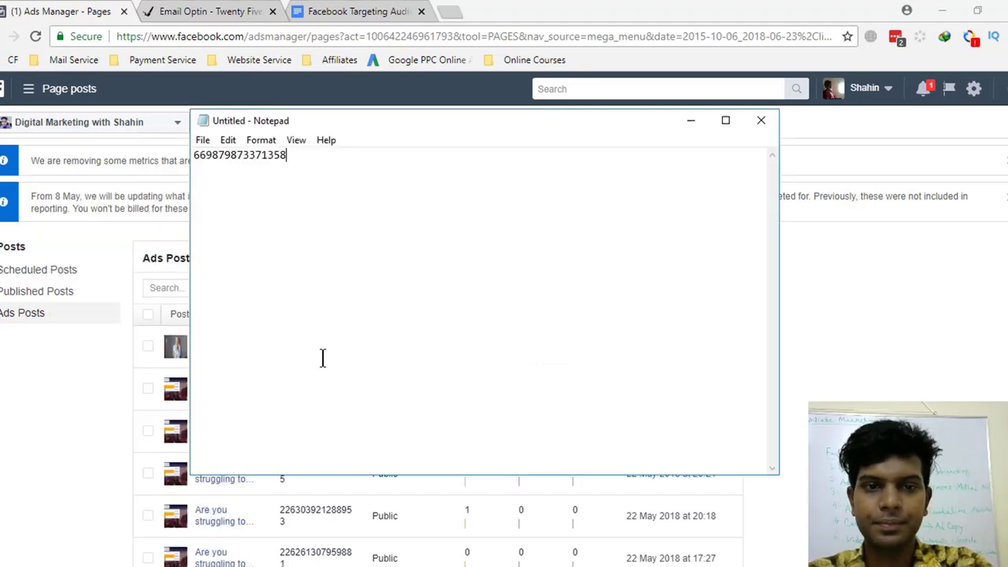
{"action": "left_click", "coordinate": [74, 11]}
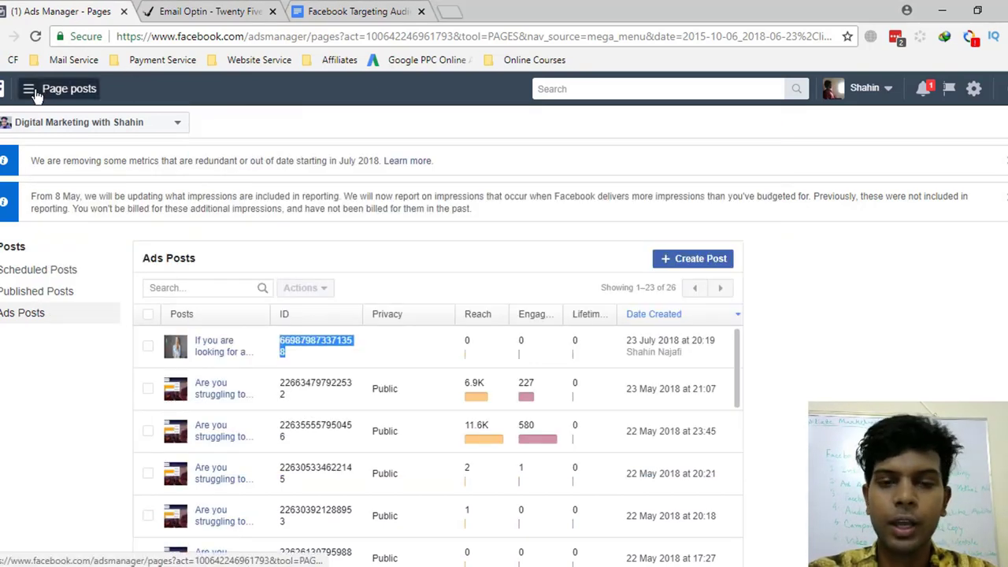
{"action": "left_click", "coordinate": [30, 89]}
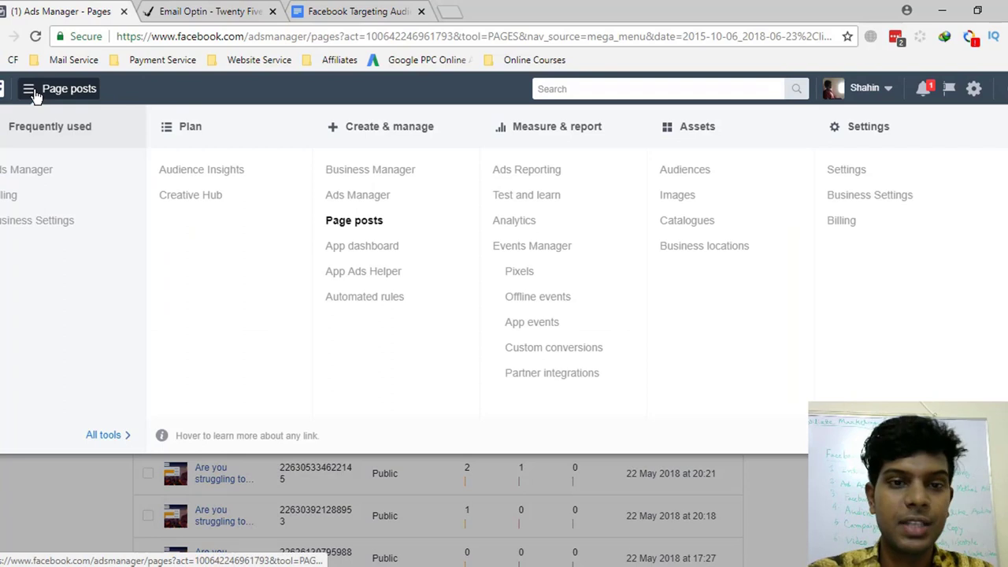
- Open the Ads Manager campaigns table, review it, and start Quick creation of a new campaign
{"action": "left_click", "coordinate": [31, 173]}
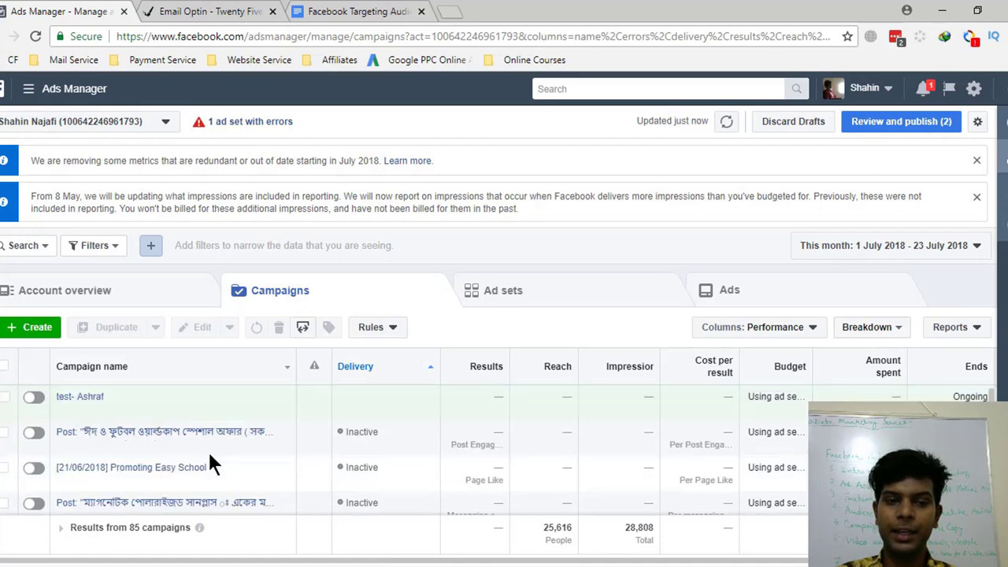
{"action": "scroll", "coordinate": [207, 457], "scroll_direction": "down", "scroll_amount": 5}
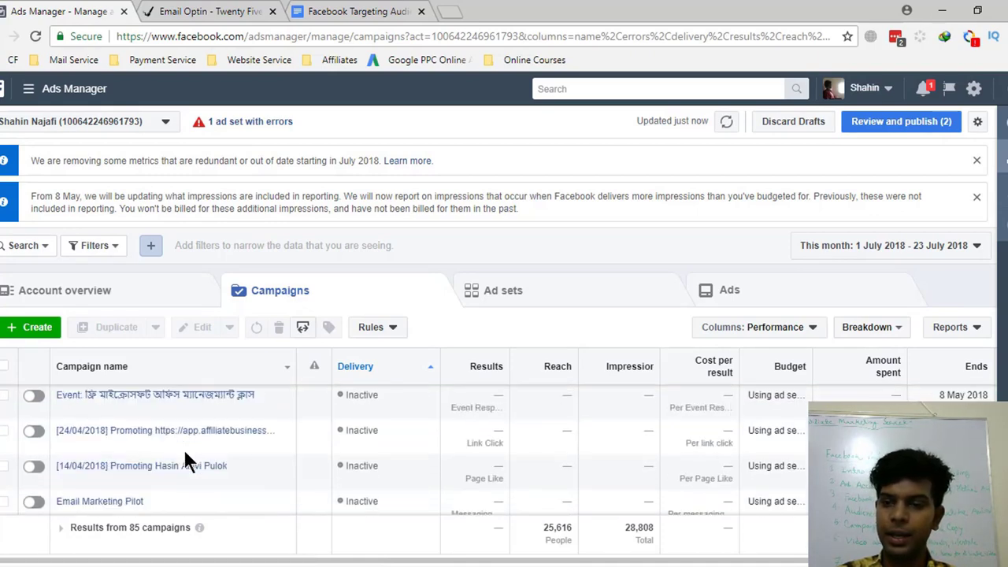
{"action": "scroll", "coordinate": [186, 457], "scroll_direction": "down", "scroll_amount": 10}
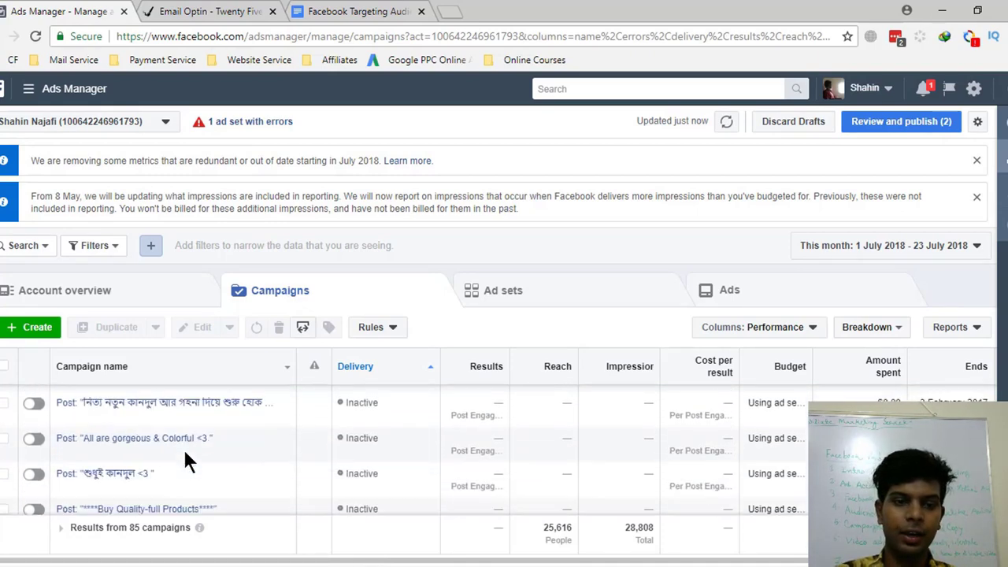
{"action": "scroll", "coordinate": [184, 454], "scroll_direction": "down", "scroll_amount": 10}
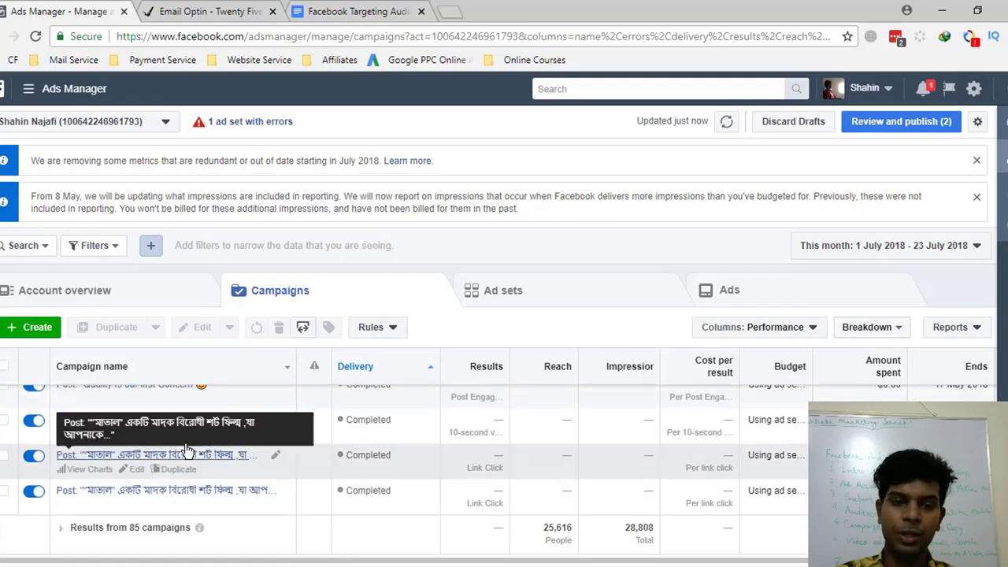
{"action": "scroll", "coordinate": [186, 449], "scroll_direction": "up", "scroll_amount": 10}
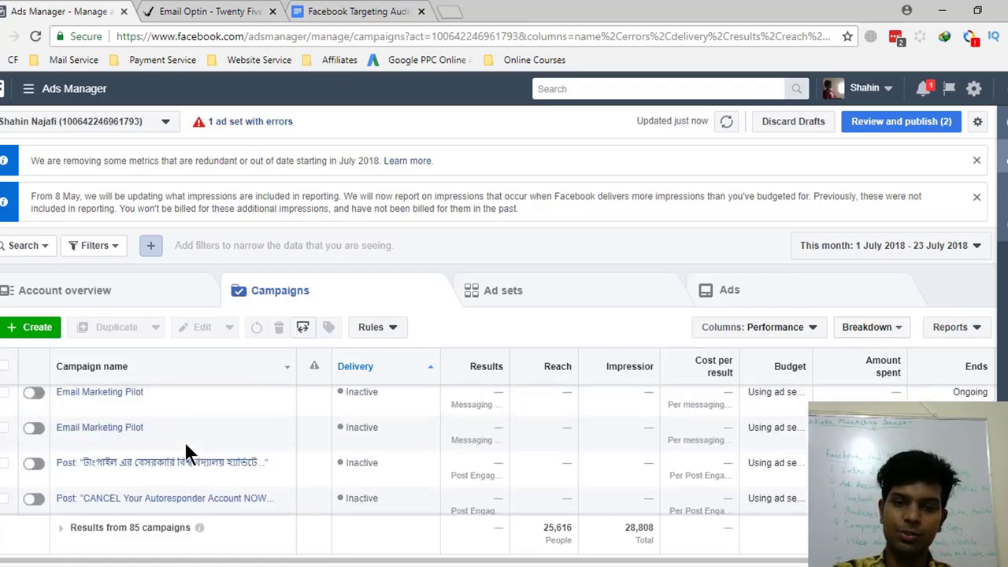
{"action": "scroll", "coordinate": [181, 441], "scroll_direction": "up", "scroll_amount": 5}
{"action": "scroll", "coordinate": [158, 437], "scroll_direction": "down", "scroll_amount": 3}
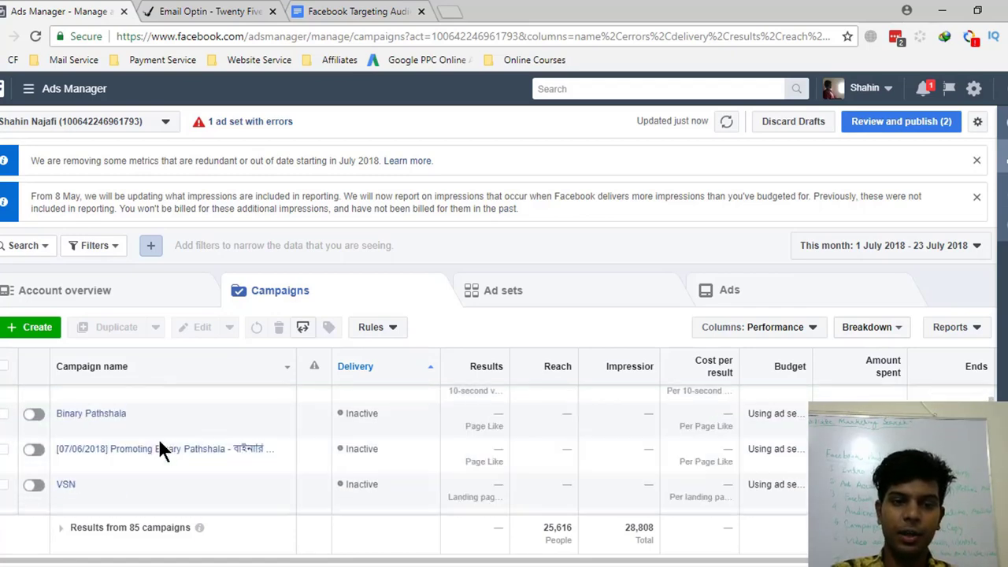
{"action": "scroll", "coordinate": [158, 434], "scroll_direction": "up", "scroll_amount": 3}
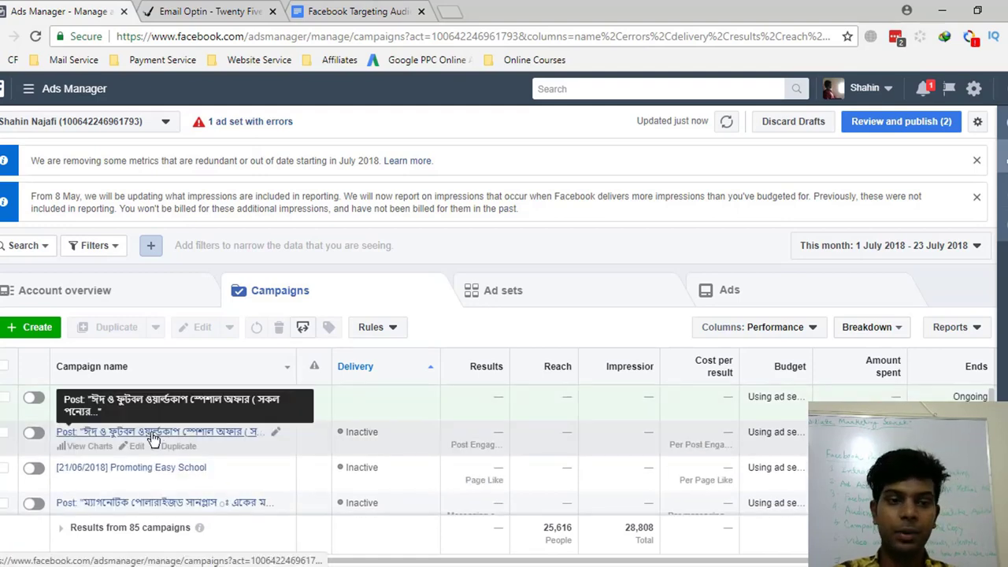
{"action": "left_click", "coordinate": [22, 331]}
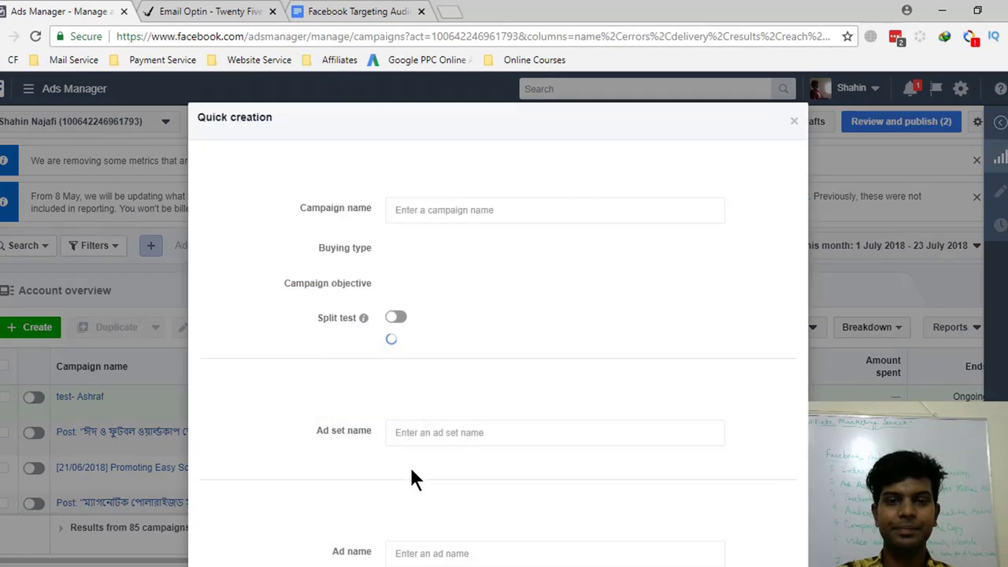
- Name the new campaign 'Builderall' and keep the Auction buying type
{"action": "left_click", "coordinate": [449, 211]}
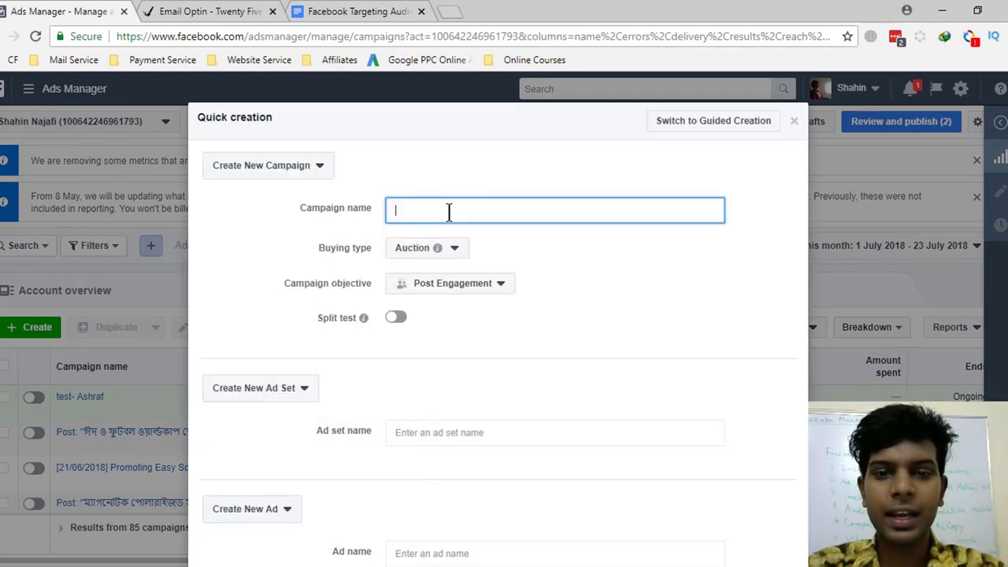
{"action": "type", "text": "Bu"}
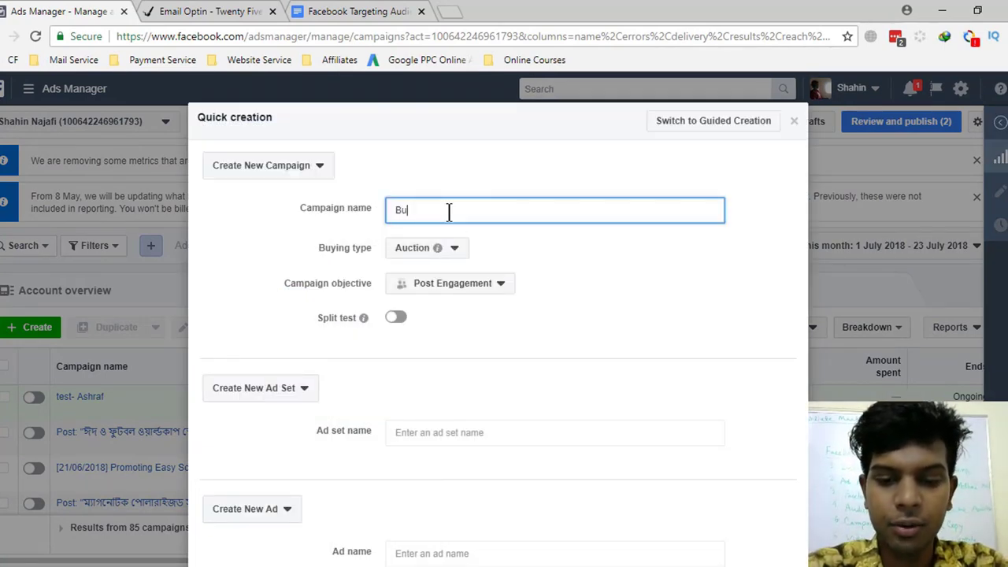
{"action": "type", "text": "ilderall"}
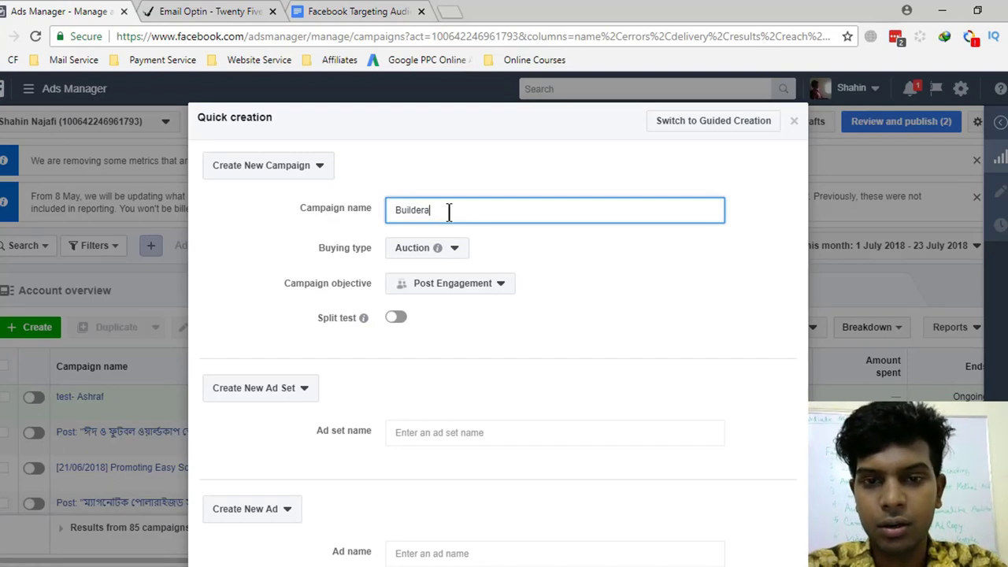
{"action": "left_click", "coordinate": [456, 251]}
{"action": "left_click", "coordinate": [271, 294]}
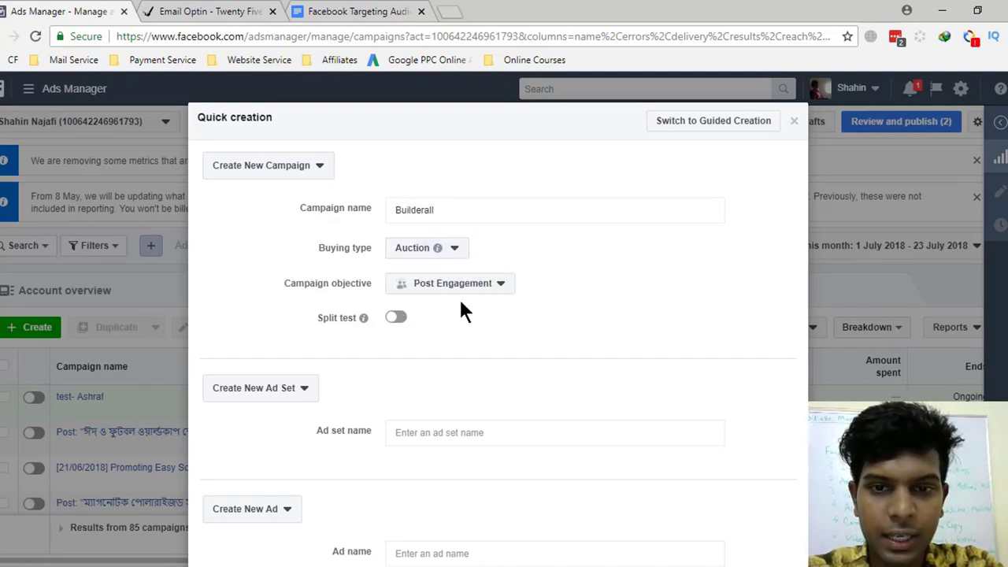
- Change the campaign objective from Post Engagement to Video Views
{"action": "left_click", "coordinate": [465, 290]}
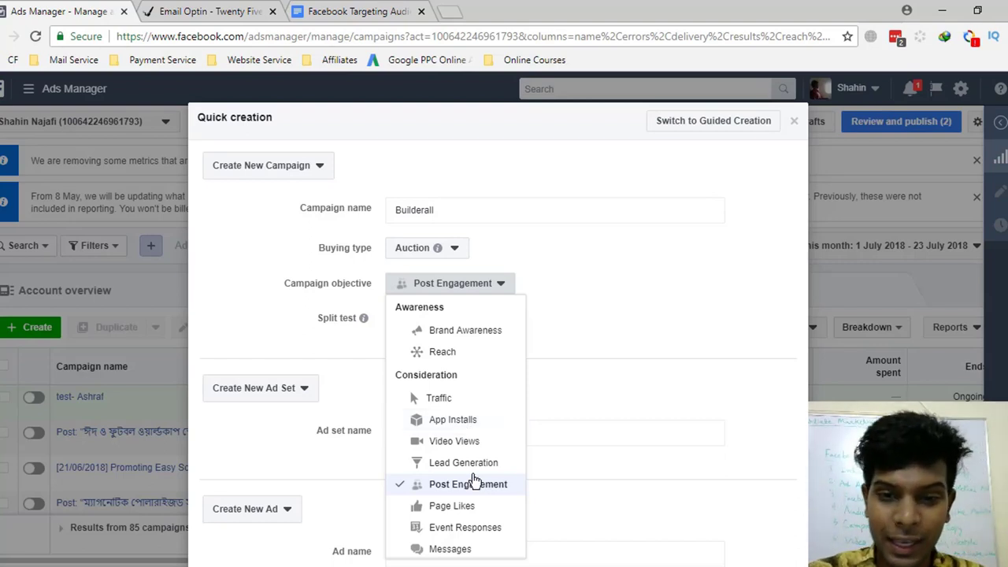
{"action": "scroll", "coordinate": [469, 476], "scroll_direction": "down", "scroll_amount": 1}
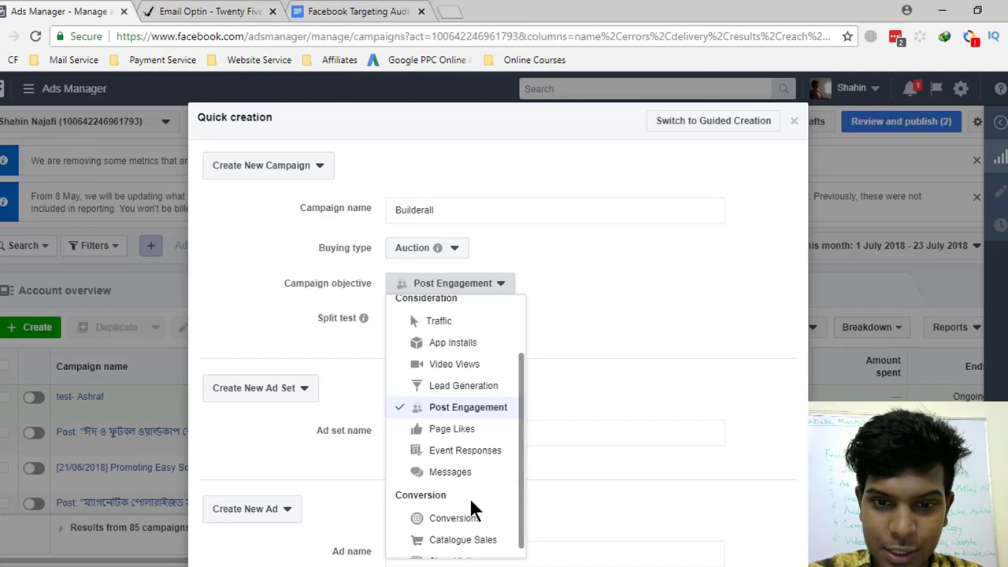
{"action": "scroll", "coordinate": [466, 532], "scroll_direction": "down", "scroll_amount": 1}
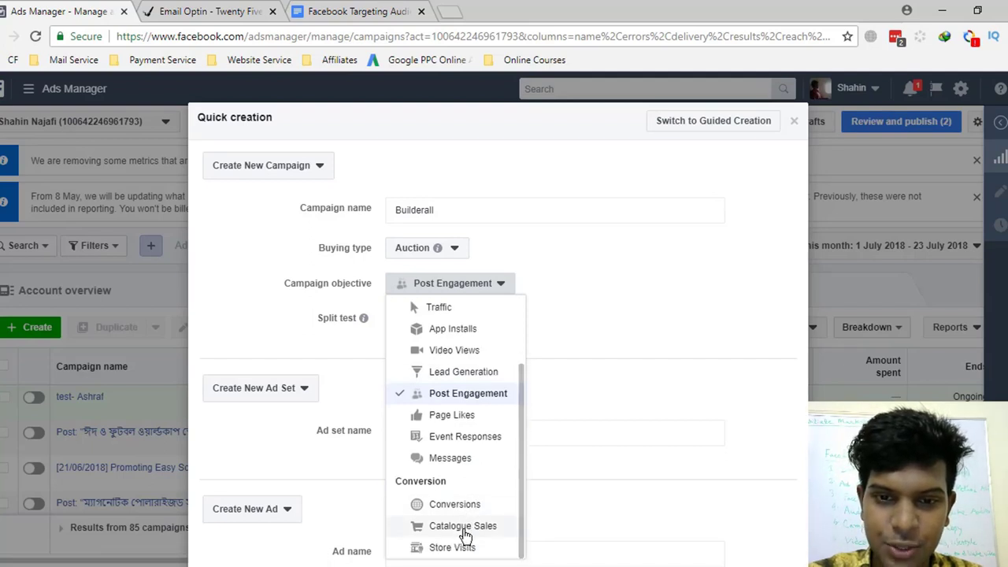
{"action": "scroll", "coordinate": [465, 526], "scroll_direction": "up", "scroll_amount": 1}
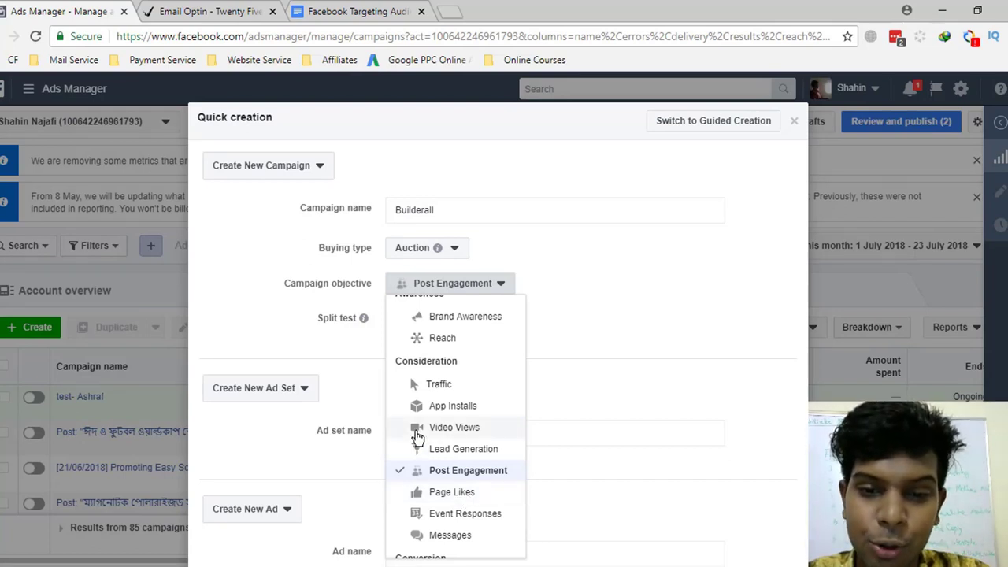
{"action": "left_click", "coordinate": [471, 431]}
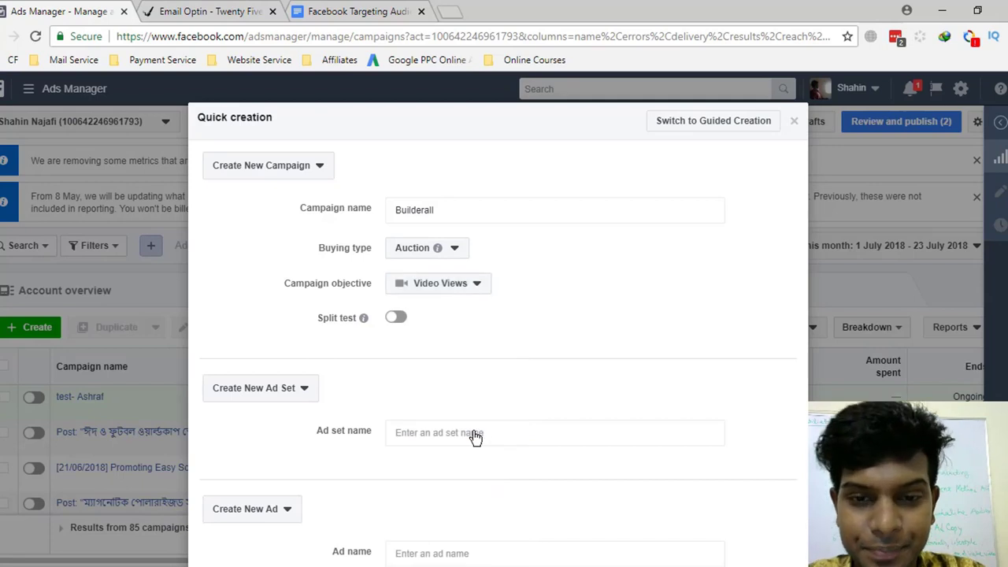
- Keep Create New Ad Set and name the ad set adset1
{"action": "scroll", "coordinate": [462, 394], "scroll_direction": "down", "scroll_amount": 3}
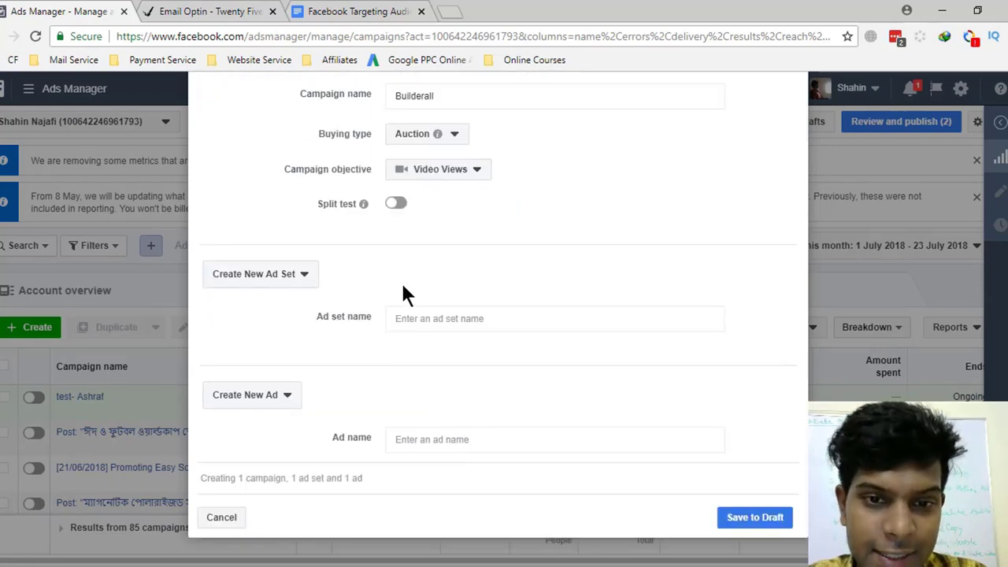
{"action": "scroll", "coordinate": [384, 332], "scroll_direction": "up", "scroll_amount": 3}
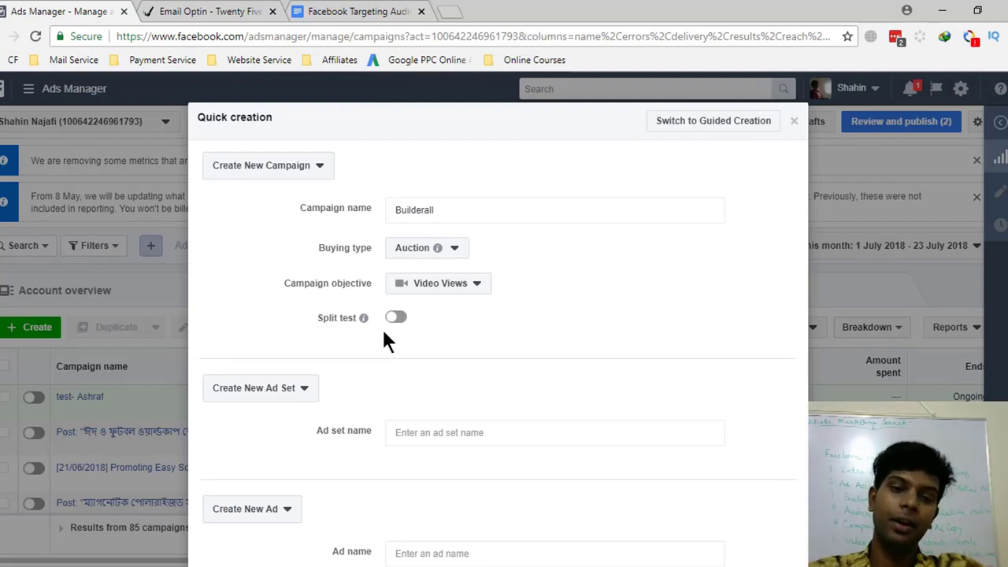
{"action": "scroll", "coordinate": [369, 437], "scroll_direction": "down", "scroll_amount": 3}
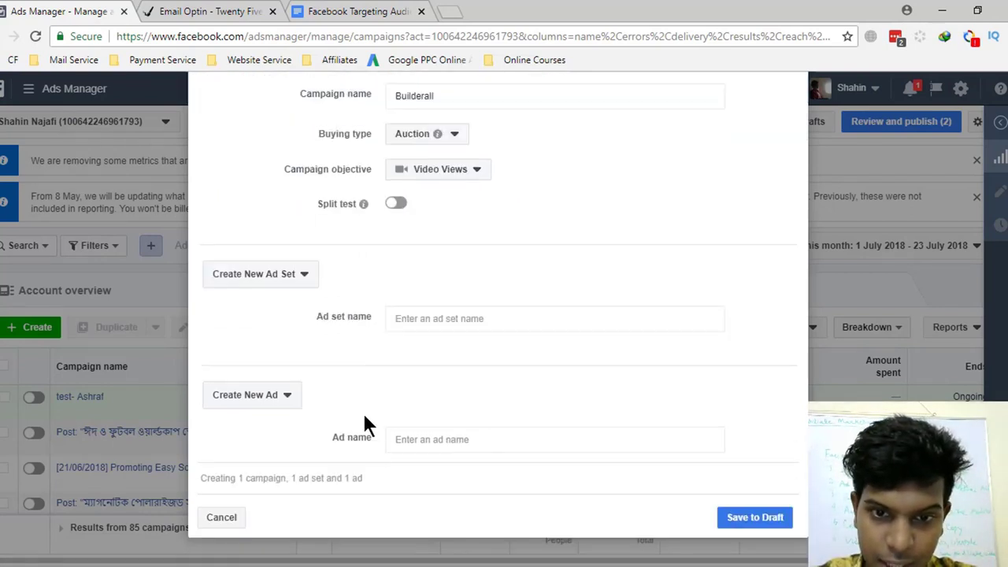
{"action": "left_click", "coordinate": [269, 282]}
{"action": "left_click", "coordinate": [268, 300]}
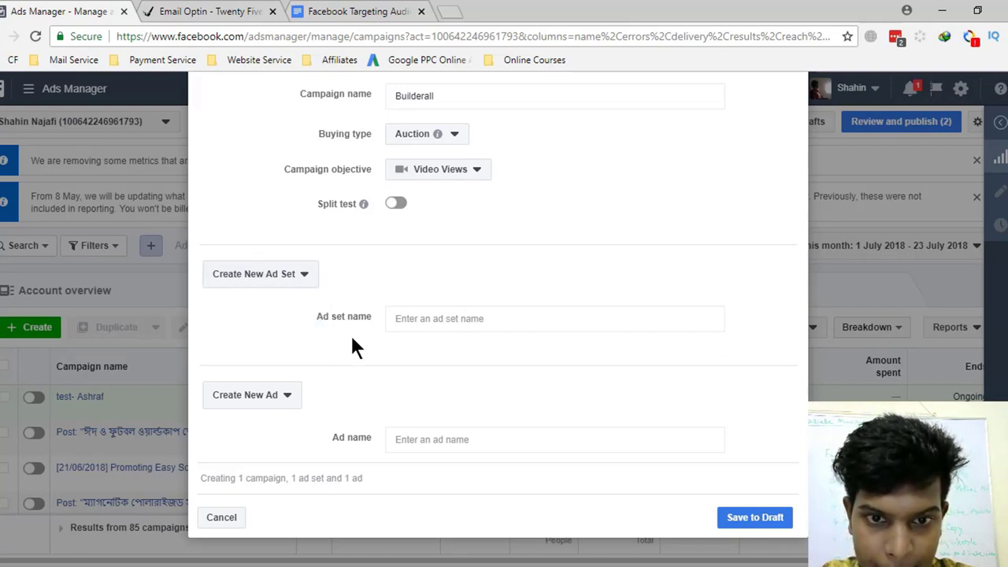
{"action": "left_click", "coordinate": [420, 315]}
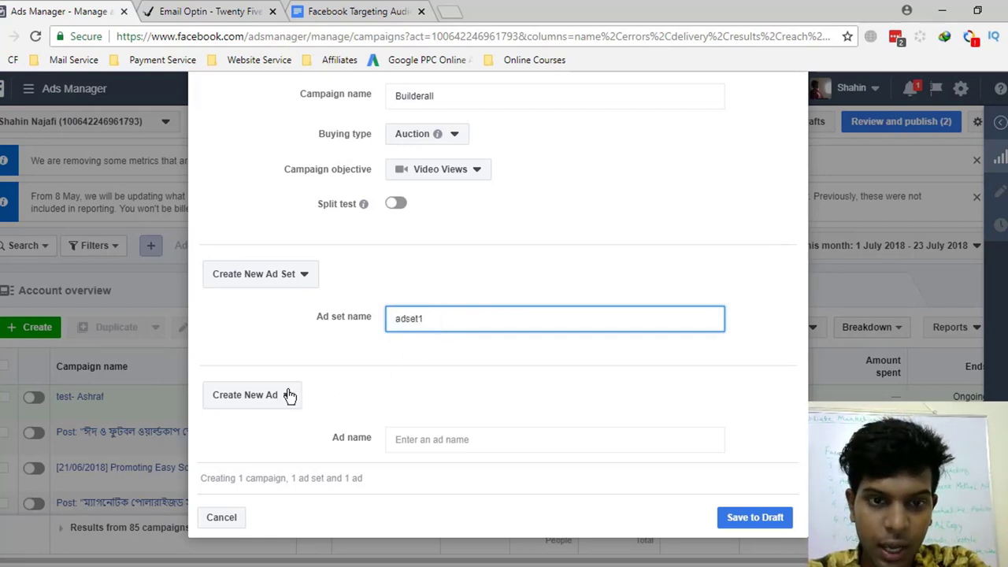
- Name the ad 'ad1' and save the Builderall campaign as a draft
{"action": "left_click", "coordinate": [438, 439]}
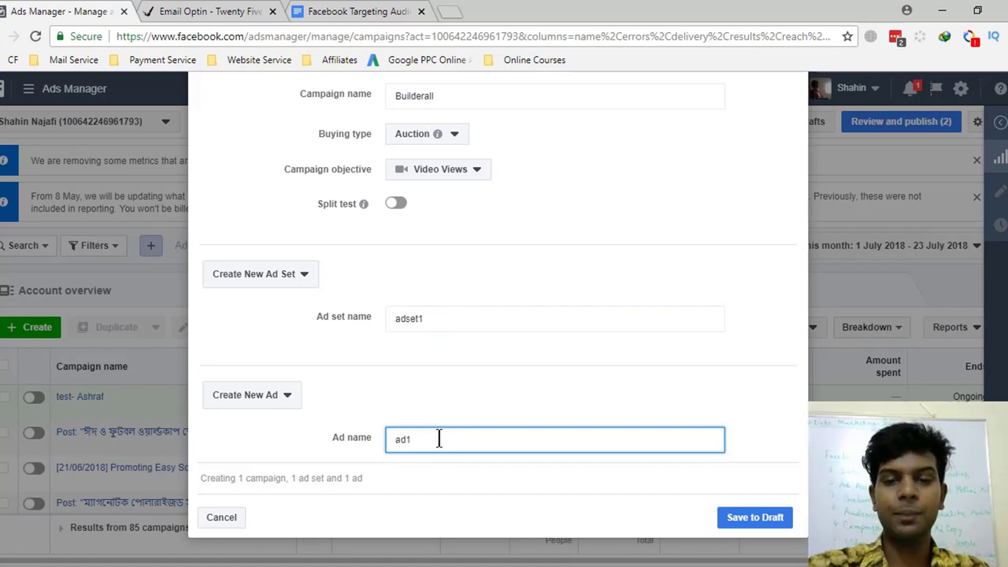
{"action": "scroll", "coordinate": [504, 230], "scroll_direction": "up", "scroll_amount": 2}
{"action": "scroll", "coordinate": [311, 321], "scroll_direction": "down", "scroll_amount": 2}
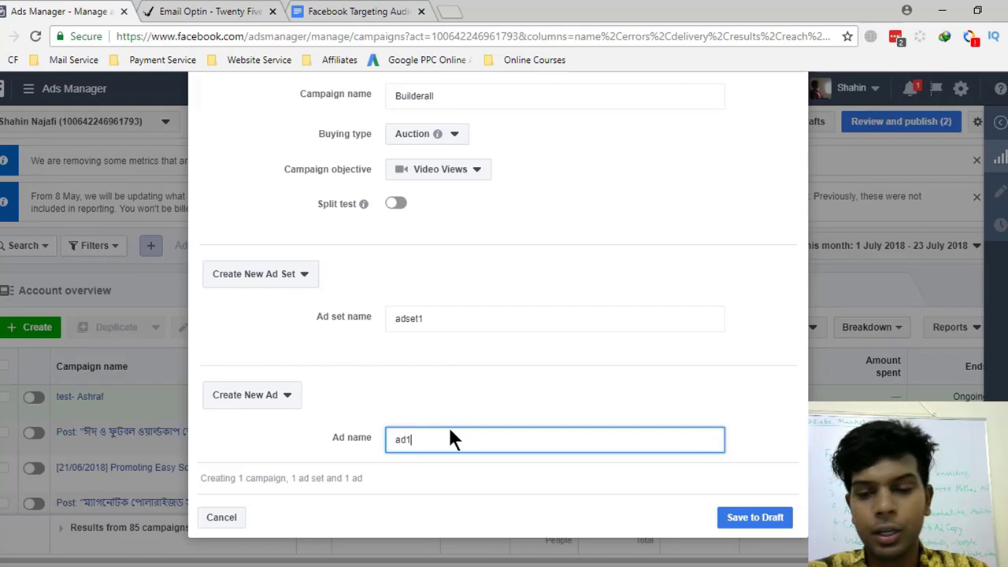
{"action": "left_click", "coordinate": [755, 520]}
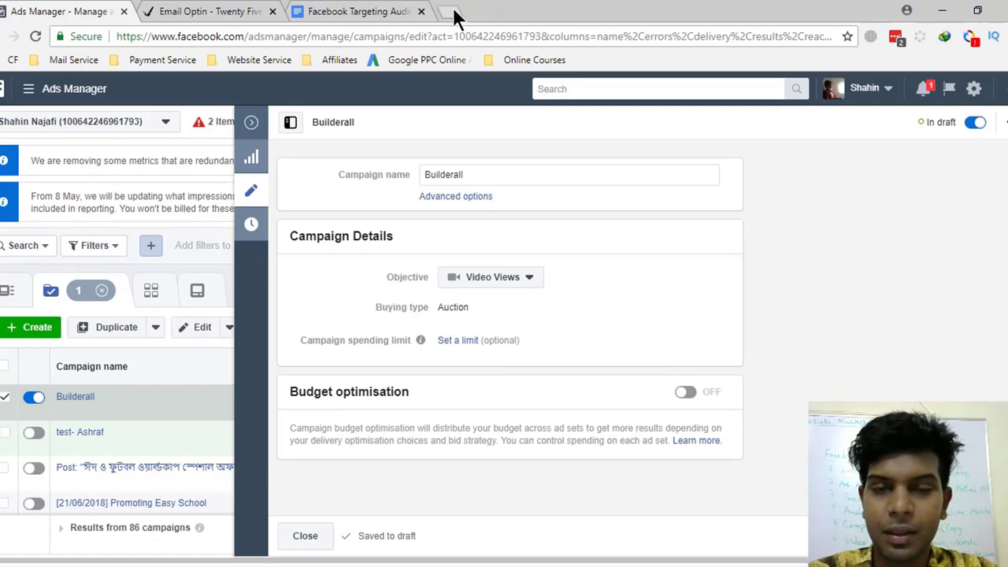
- Load facebook.com in a new tab and go to the digital marketing business Page
{"action": "left_click", "coordinate": [449, 12]}
{"action": "type", "text": "facebook."}
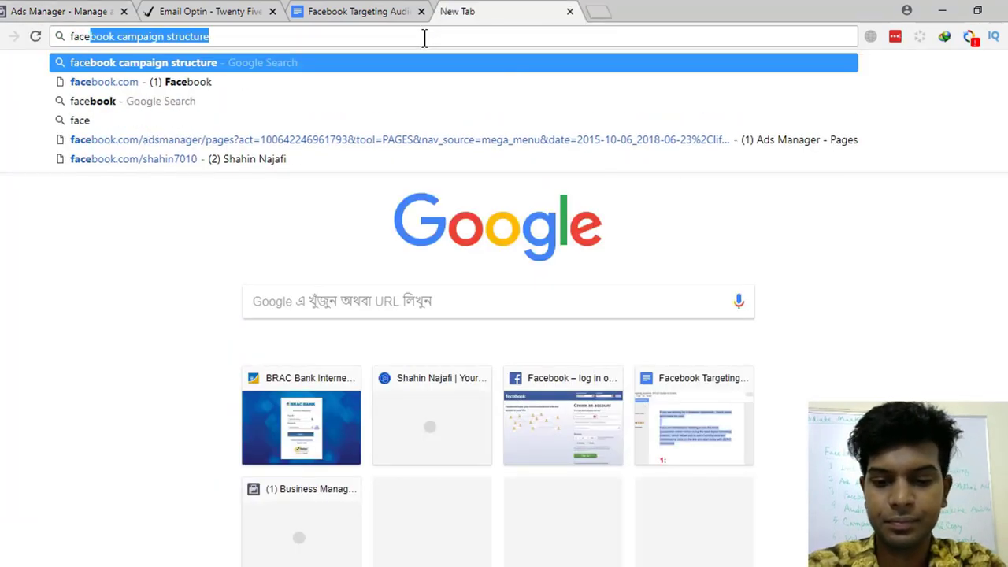
{"action": "type", "text": "com"}
{"action": "key", "text": "Return"}
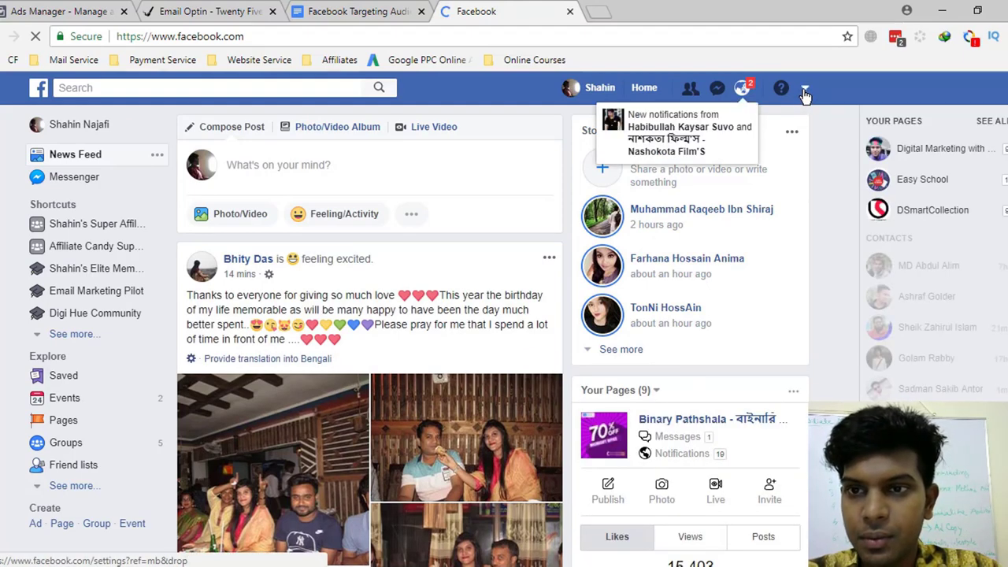
{"action": "left_click", "coordinate": [805, 90]}
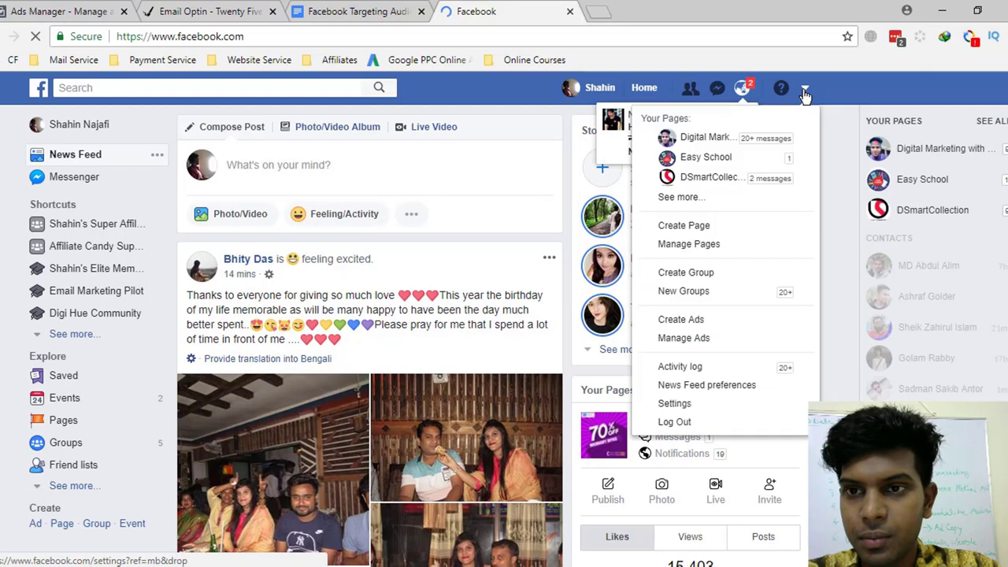
{"action": "left_click", "coordinate": [699, 139]}
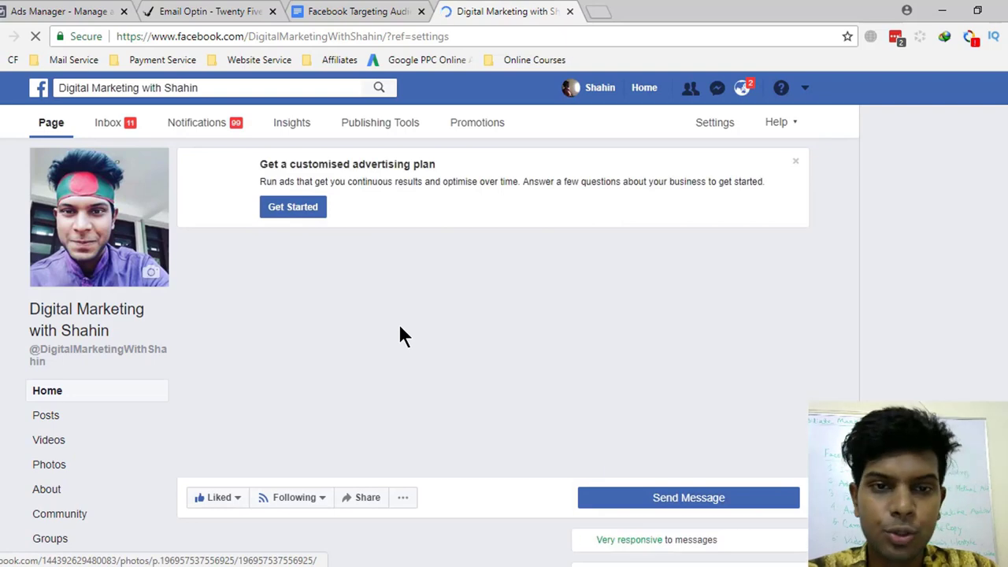
- Scroll the Page's timeline down to the VSN Cash System Blog link post
{"action": "scroll", "coordinate": [399, 337], "scroll_direction": "down", "scroll_amount": 4}
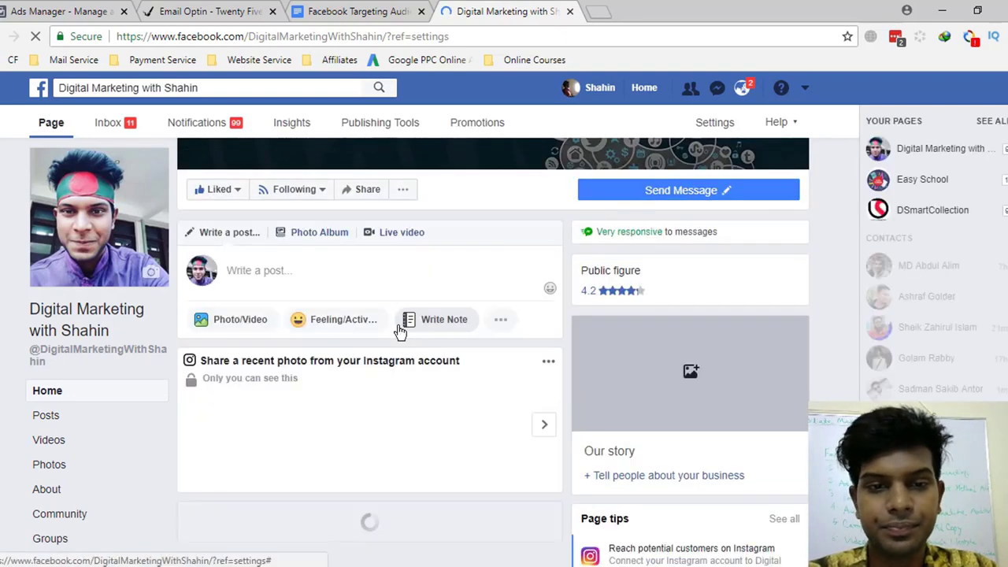
{"action": "scroll", "coordinate": [326, 225], "scroll_direction": "down", "scroll_amount": 2}
{"action": "scroll", "coordinate": [312, 187], "scroll_direction": "up", "scroll_amount": 1}
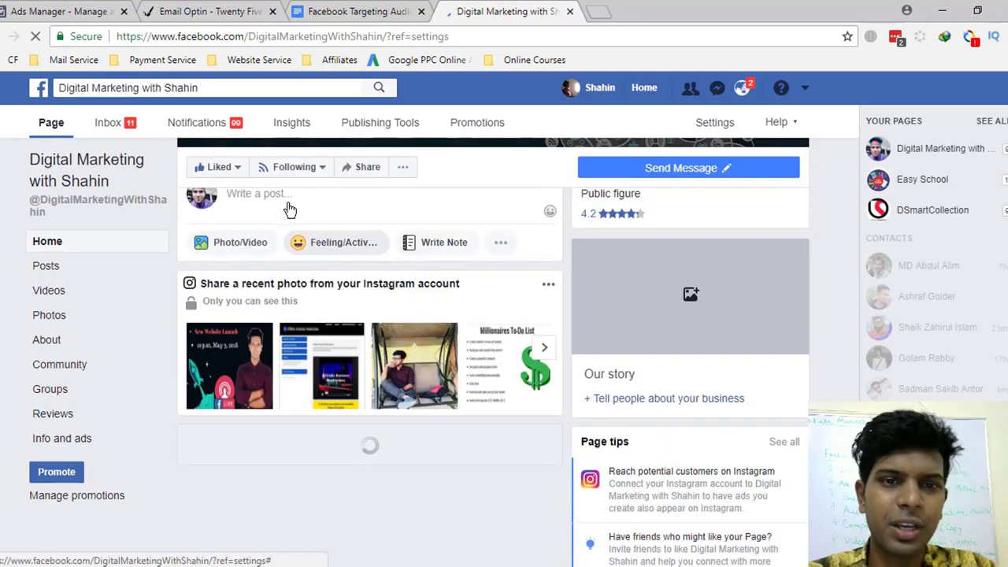
{"action": "scroll", "coordinate": [362, 390], "scroll_direction": "down", "scroll_amount": 4}
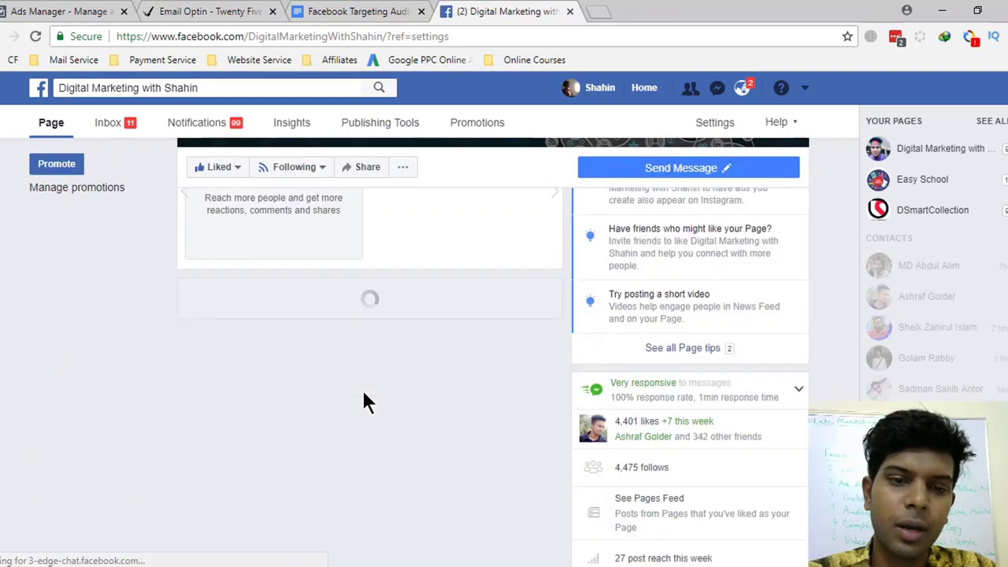
{"action": "scroll", "coordinate": [363, 398], "scroll_direction": "down", "scroll_amount": 2}
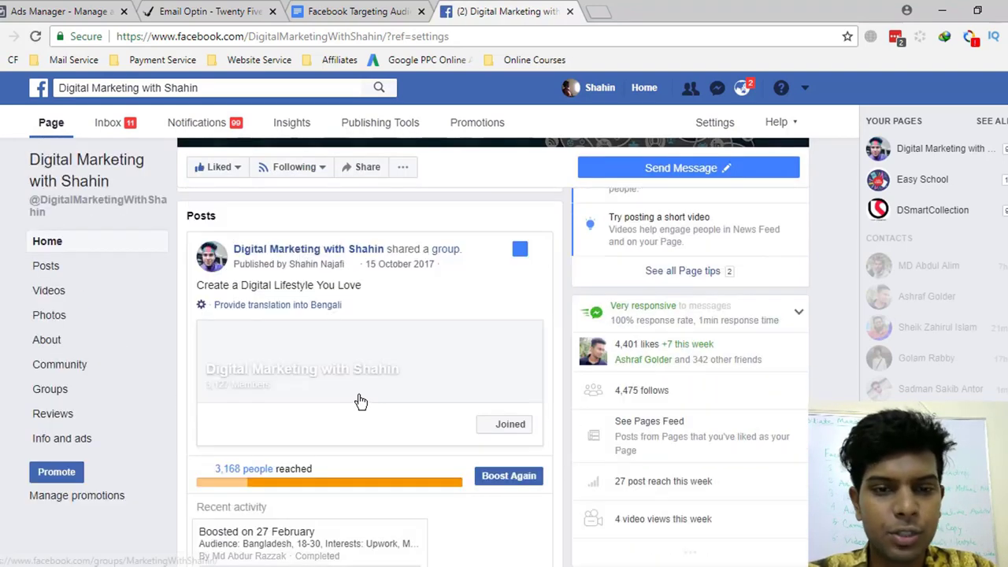
{"action": "scroll", "coordinate": [391, 344], "scroll_direction": "down", "scroll_amount": 6}
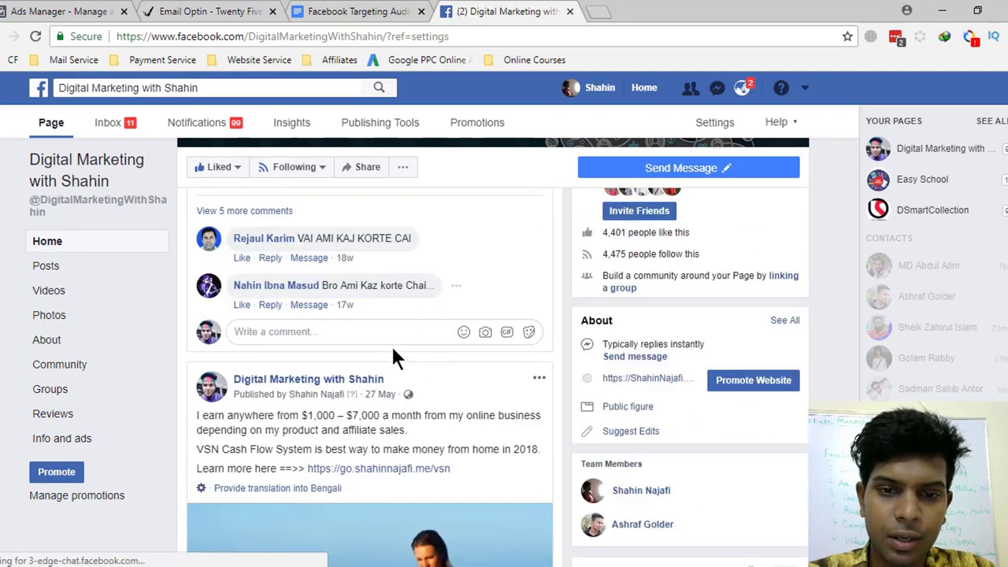
{"action": "scroll", "coordinate": [439, 387], "scroll_direction": "down", "scroll_amount": 3}
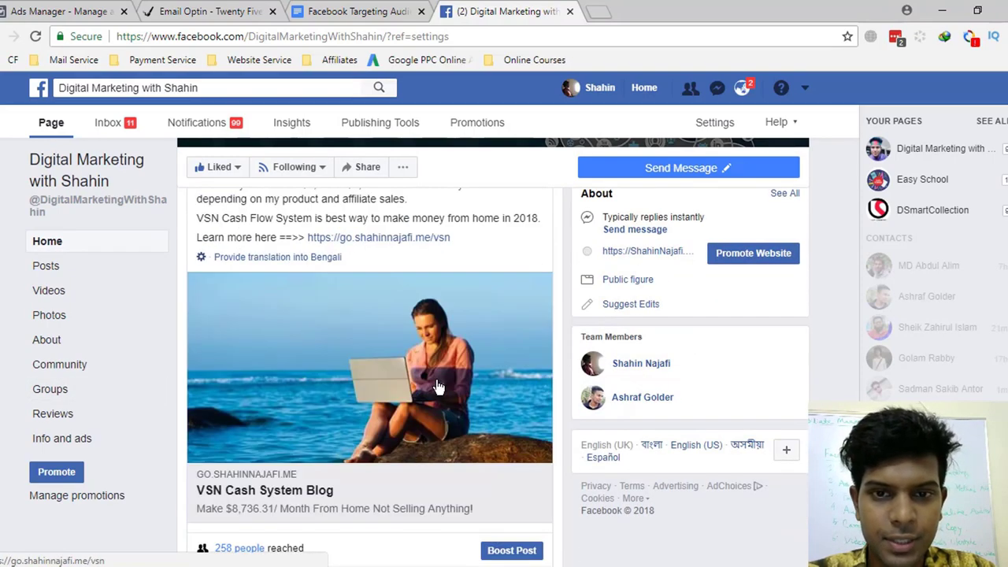
{"action": "scroll", "coordinate": [439, 387], "scroll_direction": "down", "scroll_amount": 1}
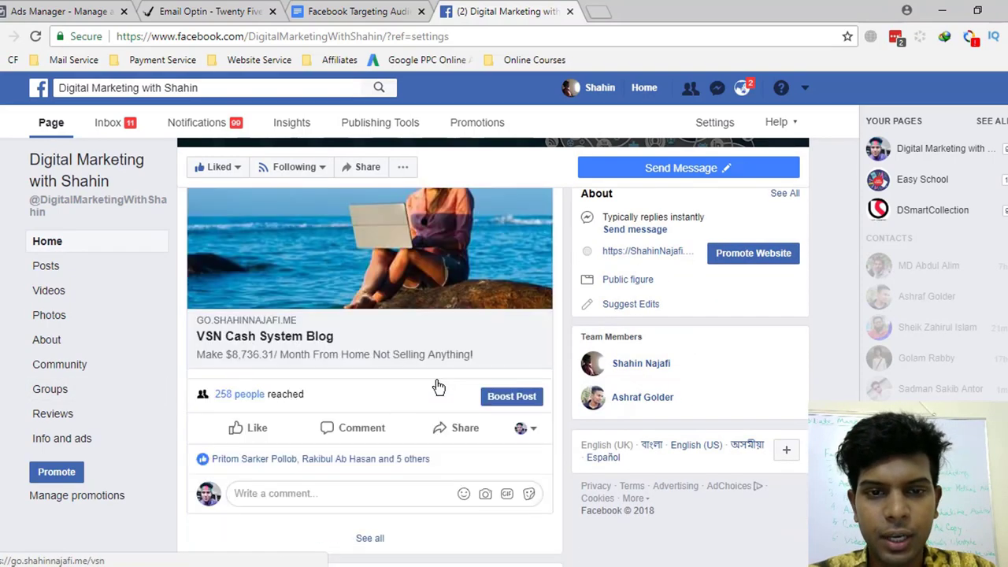
{"action": "left_click", "coordinate": [534, 399]}
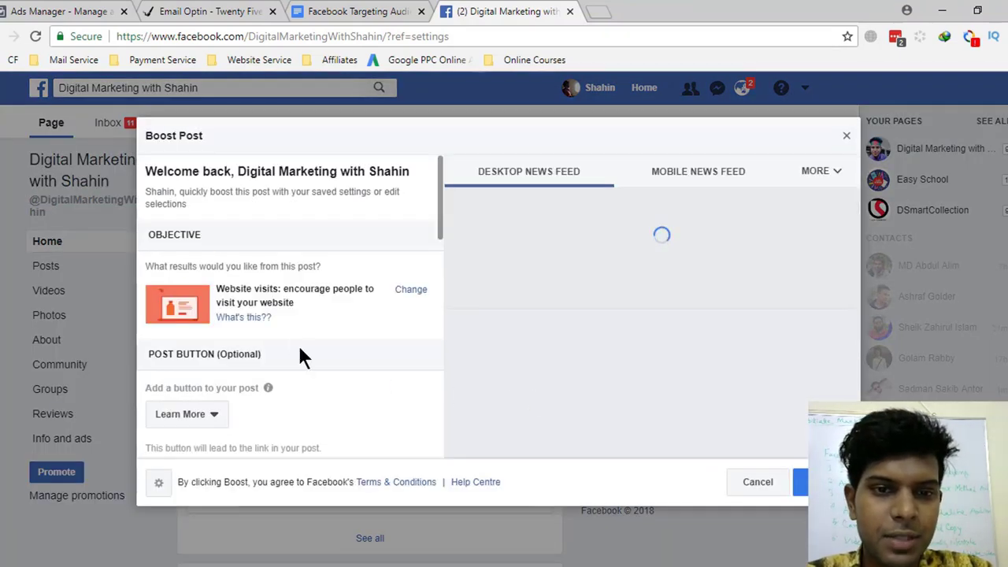
{"action": "scroll", "coordinate": [299, 347], "scroll_direction": "down", "scroll_amount": 2}
{"action": "scroll", "coordinate": [299, 350], "scroll_direction": "down", "scroll_amount": 1}
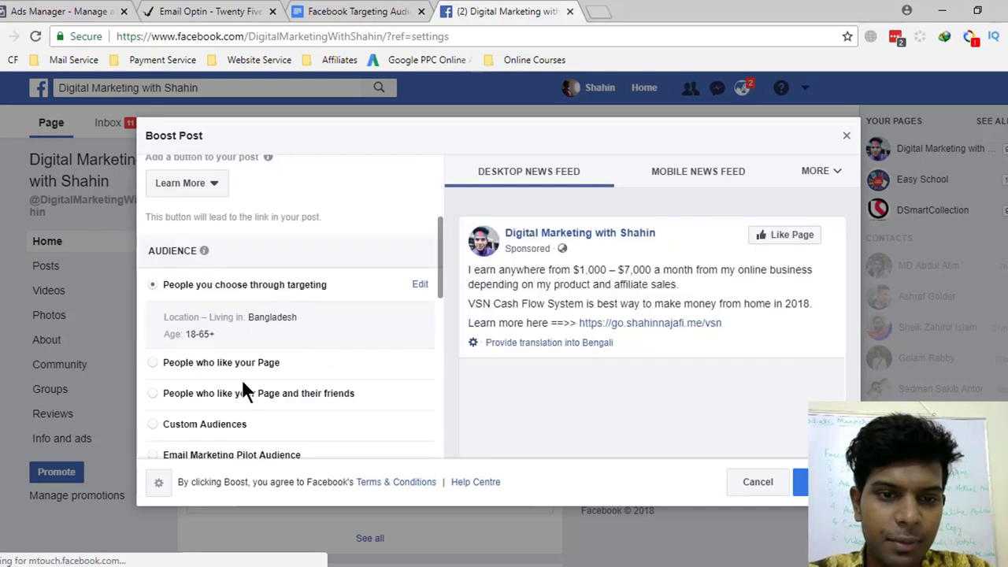
{"action": "scroll", "coordinate": [275, 355], "scroll_direction": "down", "scroll_amount": 2}
{"action": "scroll", "coordinate": [309, 335], "scroll_direction": "down", "scroll_amount": 5}
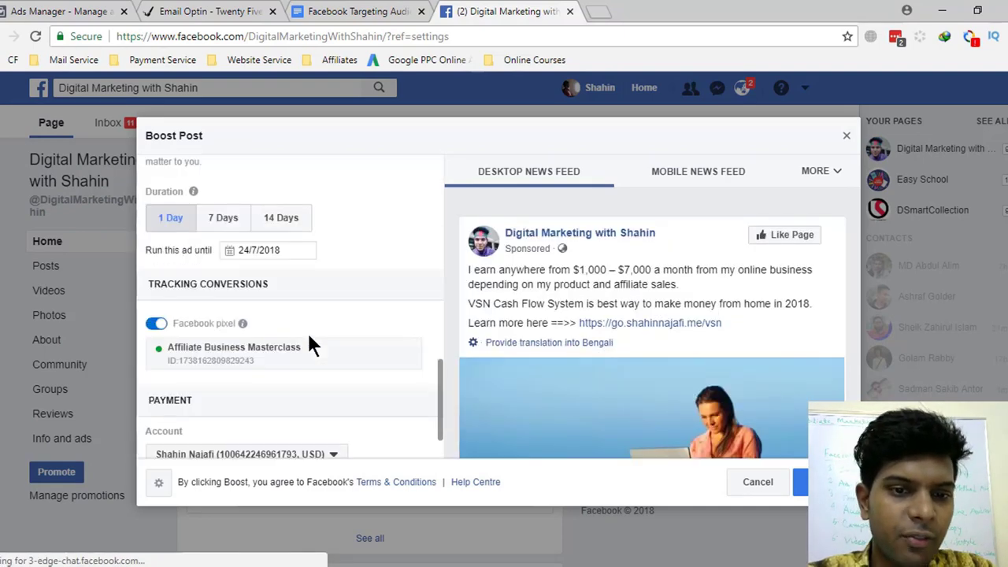
{"action": "scroll", "coordinate": [308, 340], "scroll_direction": "down", "scroll_amount": 1}
{"action": "scroll", "coordinate": [304, 346], "scroll_direction": "up", "scroll_amount": 3}
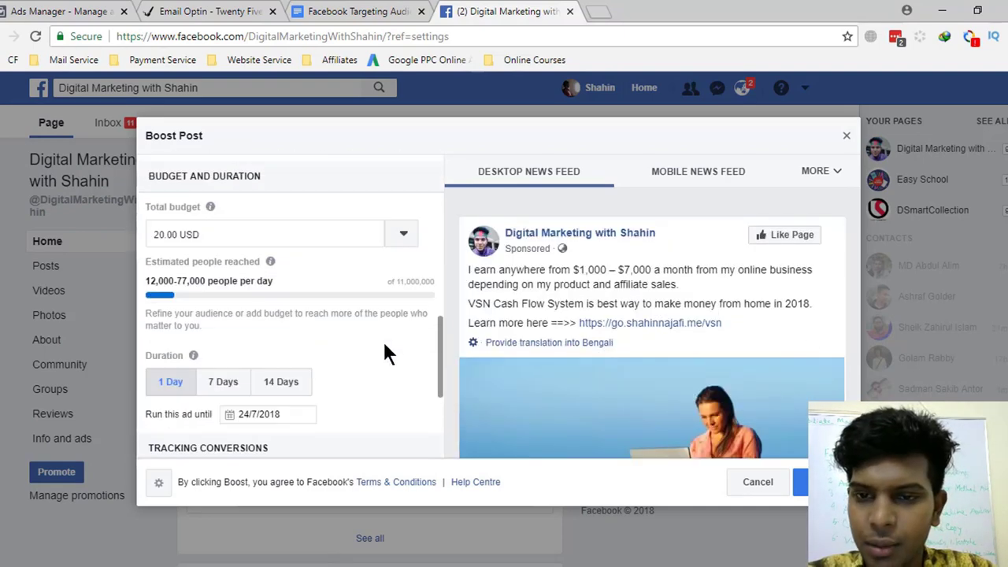
{"action": "scroll", "coordinate": [549, 371], "scroll_direction": "down", "scroll_amount": 3}
{"action": "scroll", "coordinate": [347, 346], "scroll_direction": "down", "scroll_amount": 2}
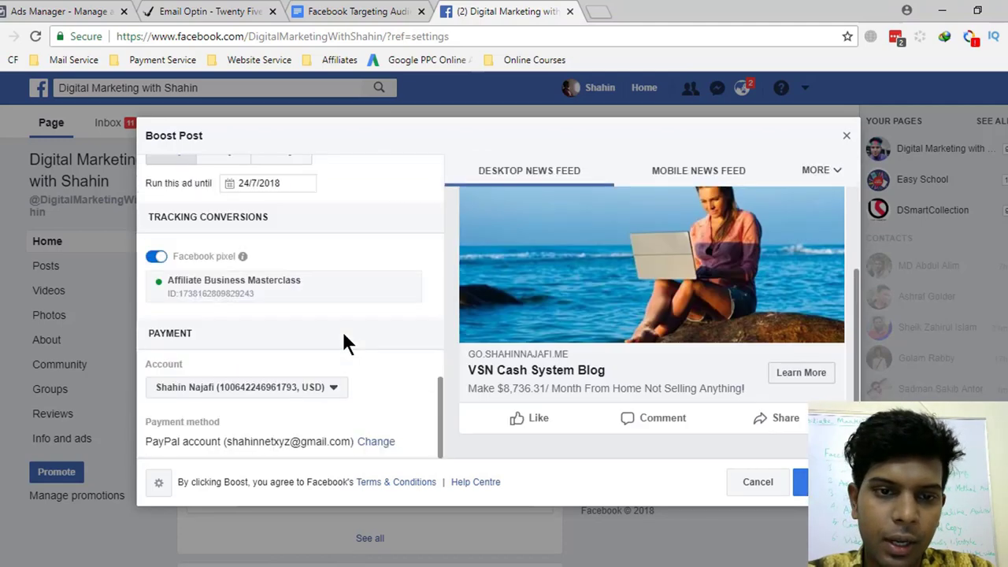
{"action": "scroll", "coordinate": [344, 342], "scroll_direction": "up", "scroll_amount": 6}
{"action": "scroll", "coordinate": [338, 330], "scroll_direction": "down", "scroll_amount": 5}
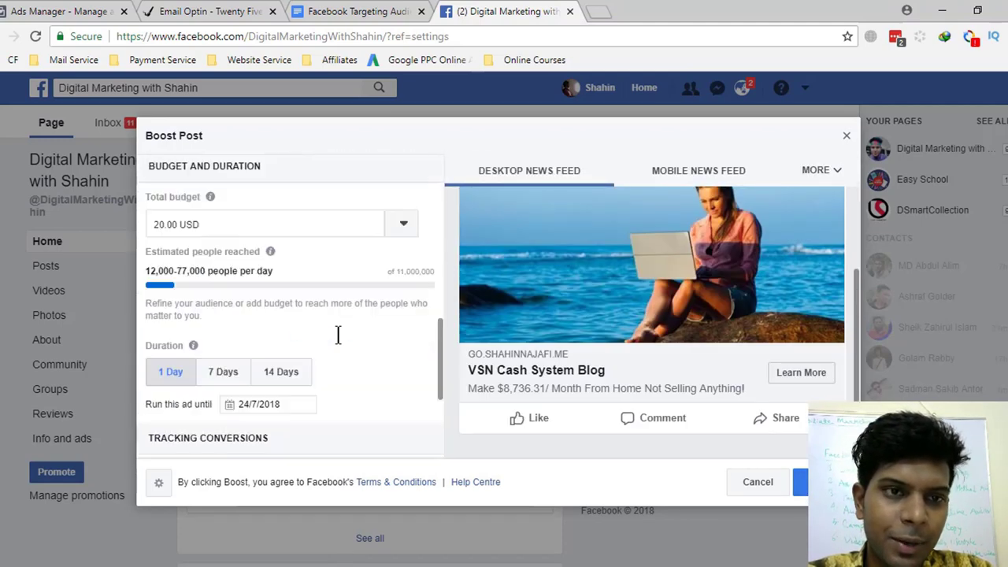
{"action": "left_click", "coordinate": [63, 11]}
{"action": "left_click", "coordinate": [504, 11]}
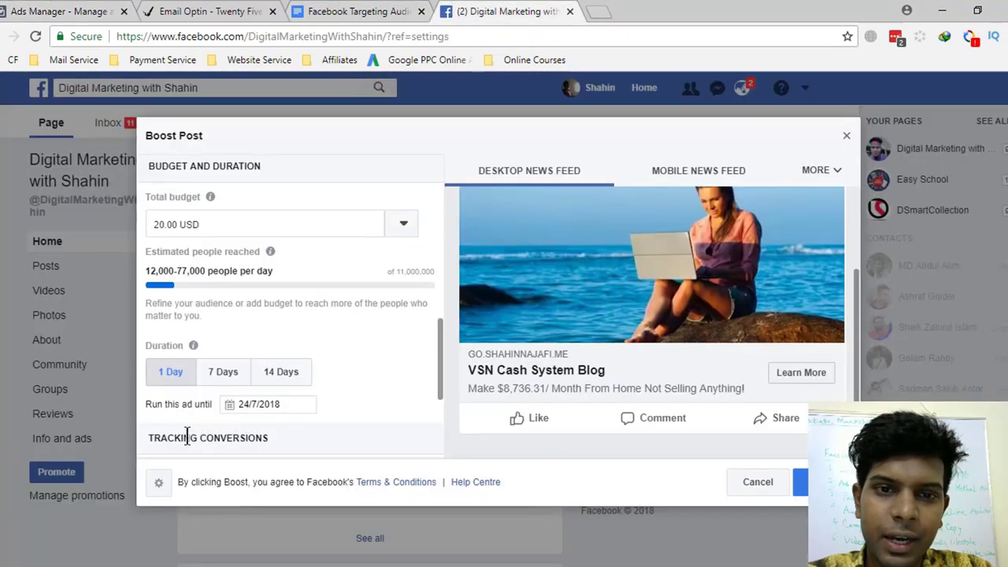
{"action": "scroll", "coordinate": [386, 284], "scroll_direction": "up", "scroll_amount": 10}
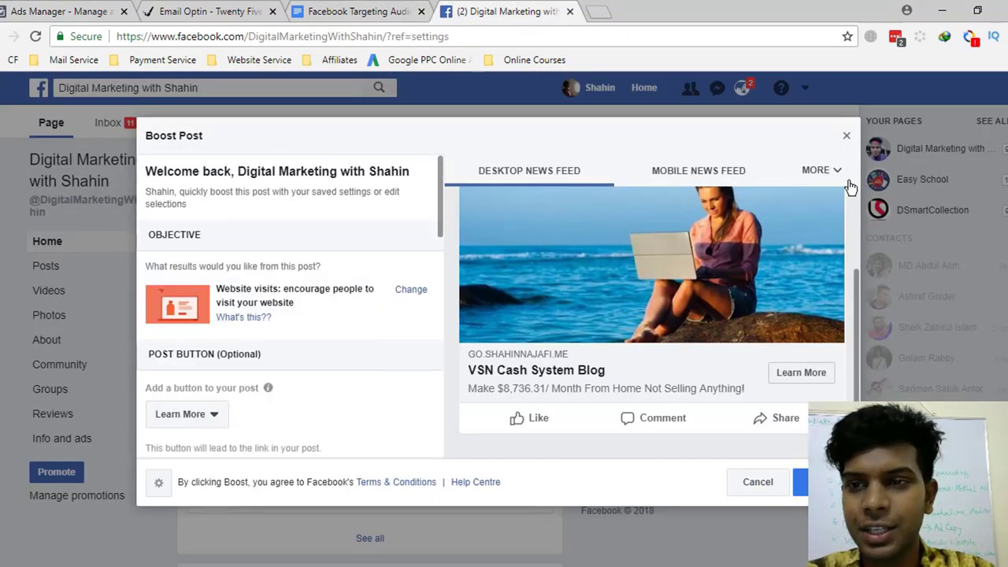
{"action": "left_click", "coordinate": [847, 141]}
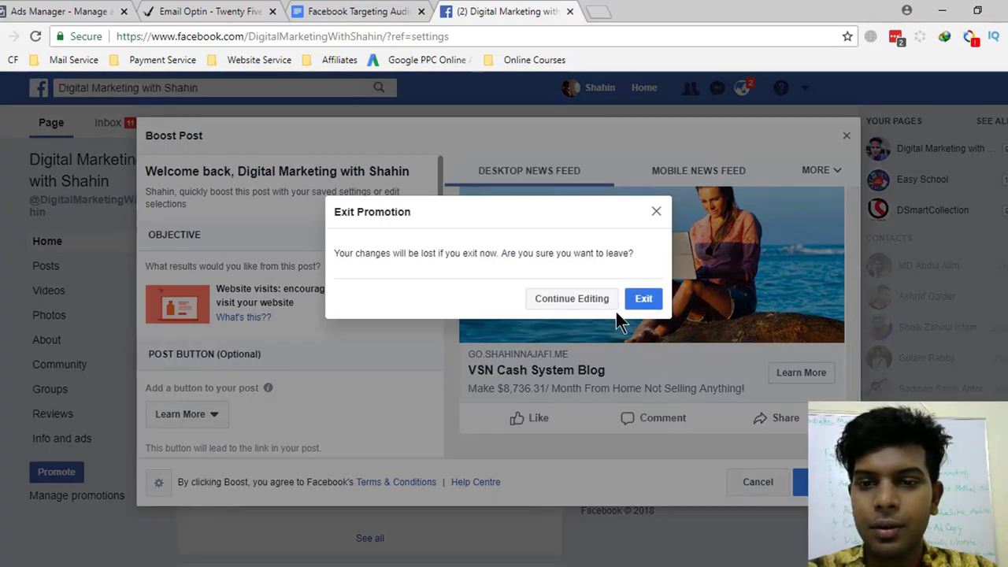
{"action": "left_click", "coordinate": [642, 300]}
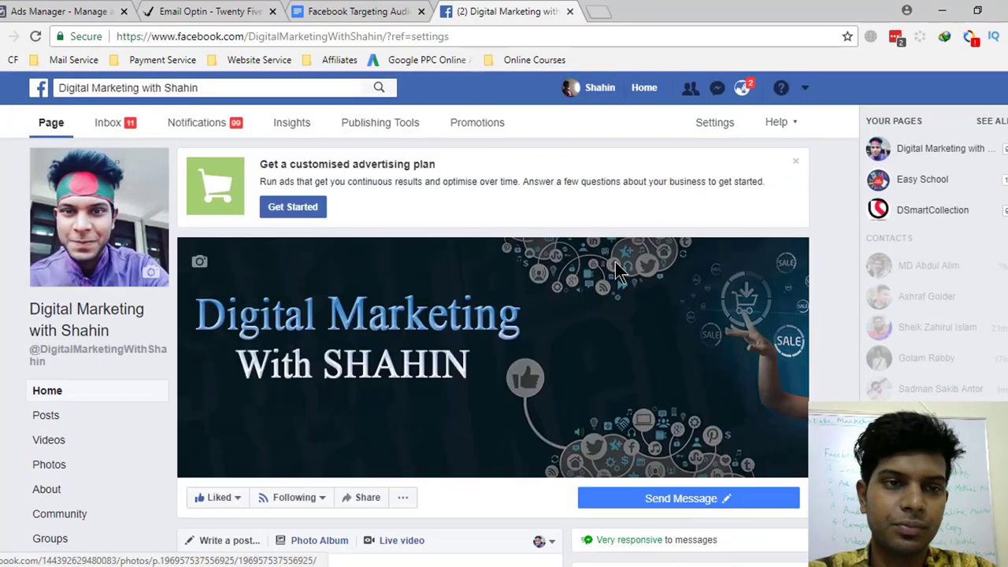
- Collapse the editor and browse the Builderall campaign's ad set adset1 and its draft ad ad1
{"action": "left_click", "coordinate": [20, 11]}
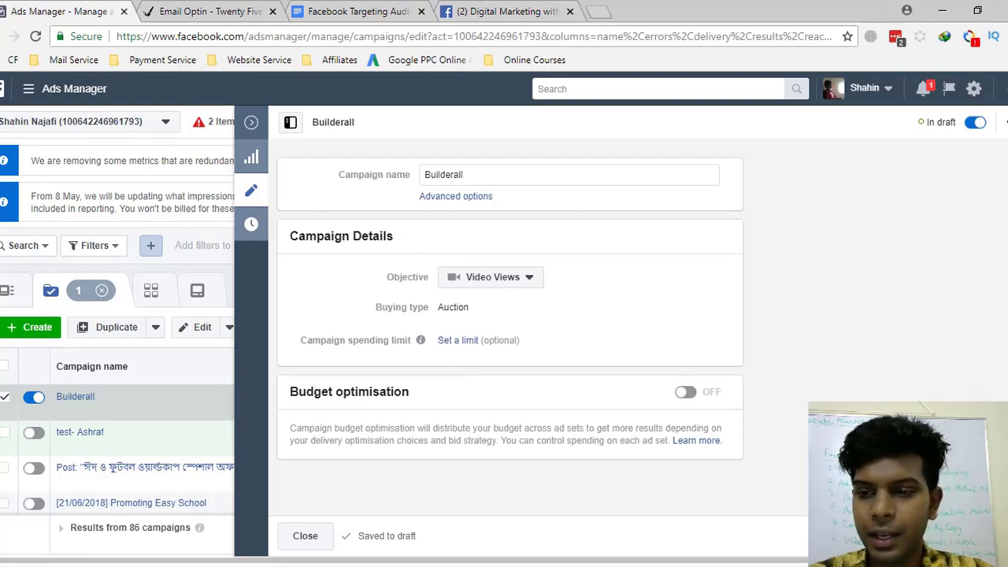
{"action": "left_click", "coordinate": [251, 122]}
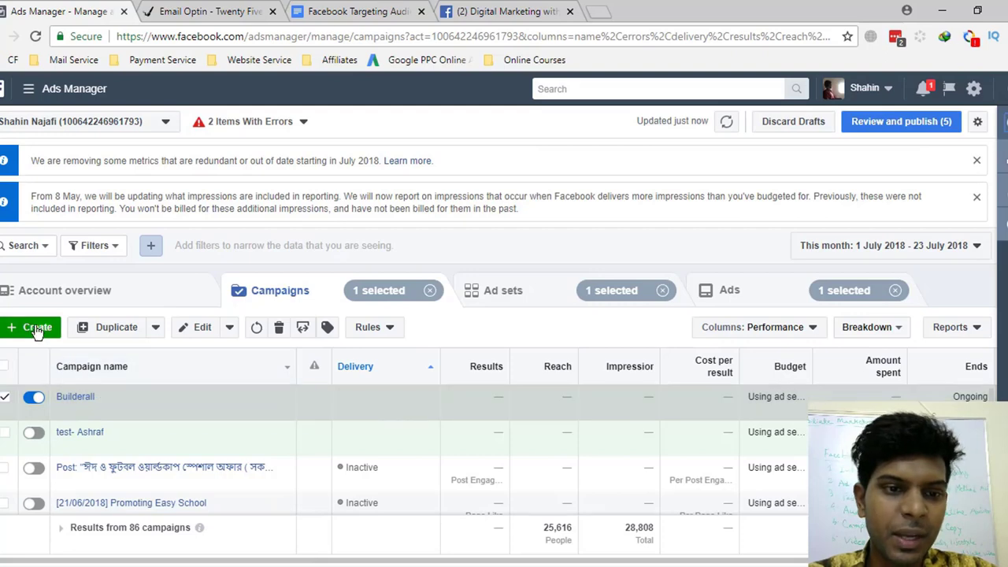
{"action": "left_click", "coordinate": [68, 398]}
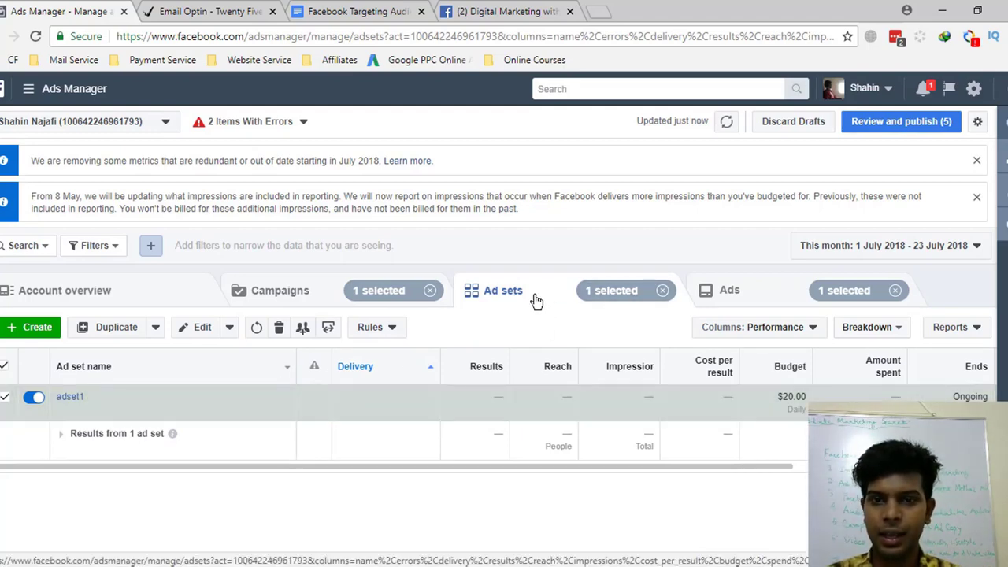
{"action": "left_click", "coordinate": [301, 293]}
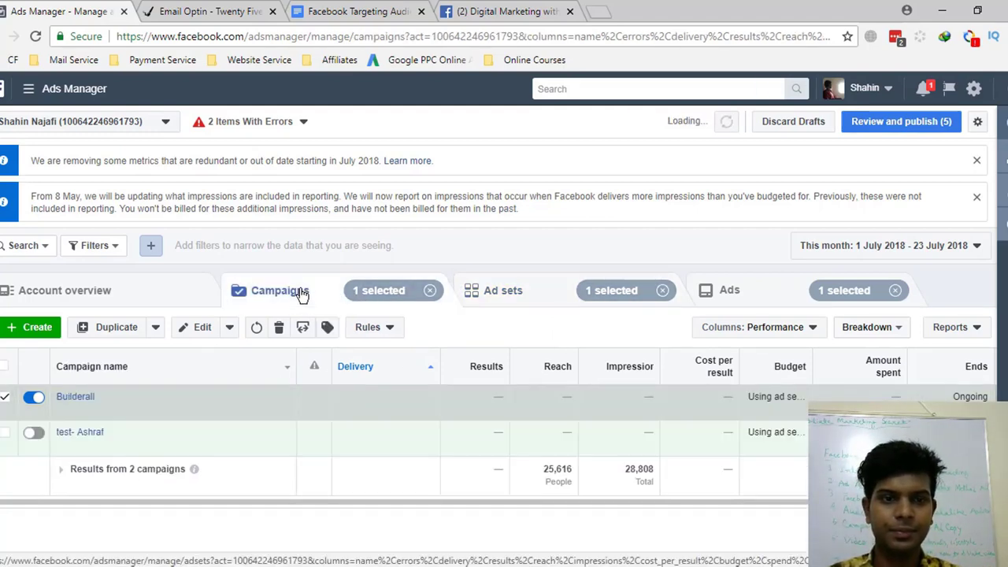
{"action": "left_click", "coordinate": [535, 303]}
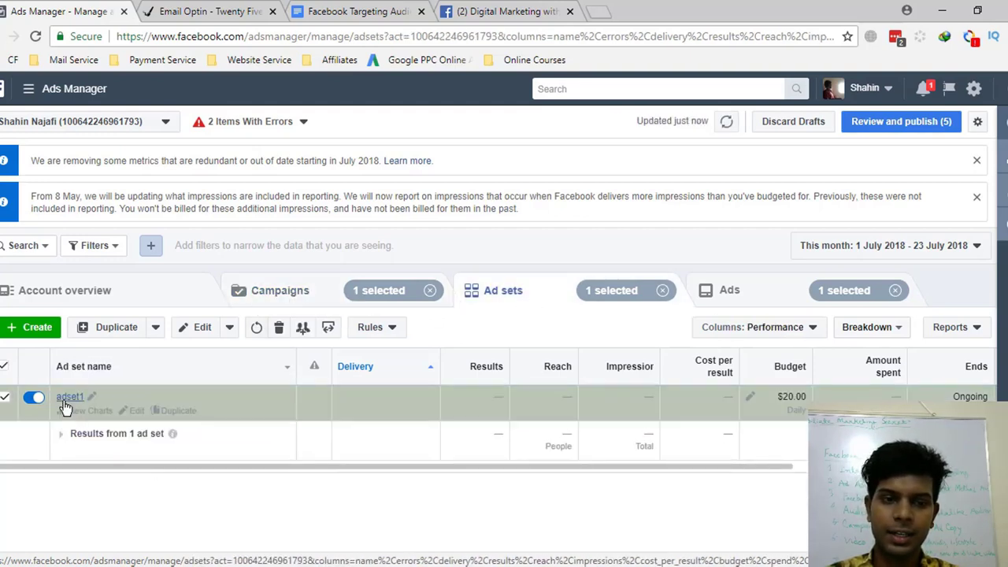
{"action": "left_click", "coordinate": [759, 295]}
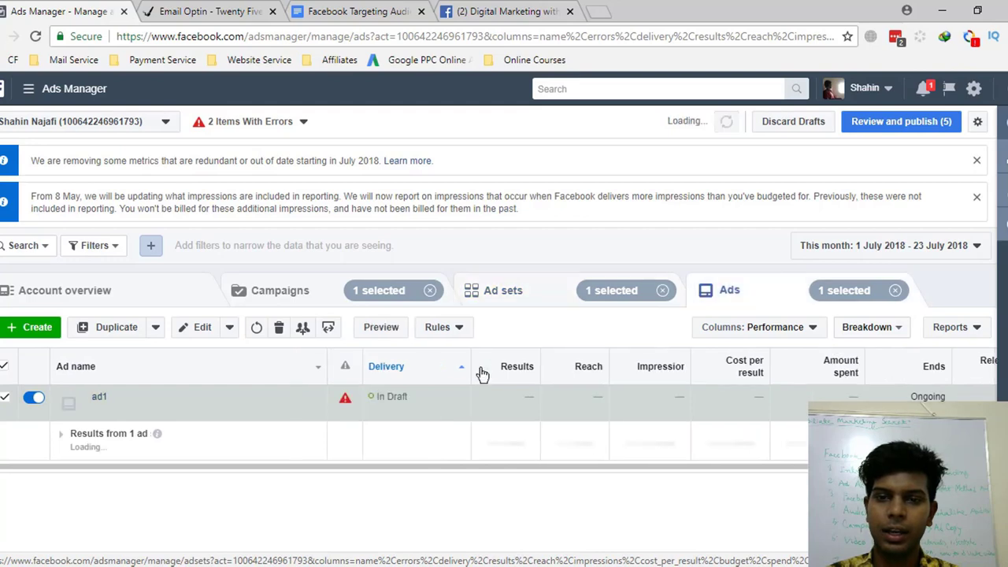
{"action": "left_click", "coordinate": [501, 293]}
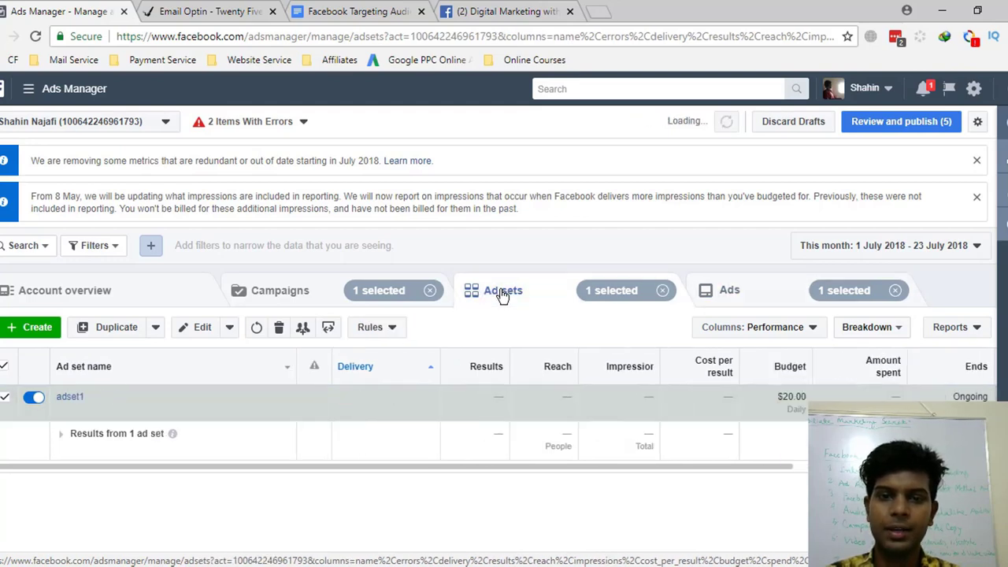
- Lower adset1's daily budget from $20.00 to $5.00
{"action": "left_click", "coordinate": [198, 327]}
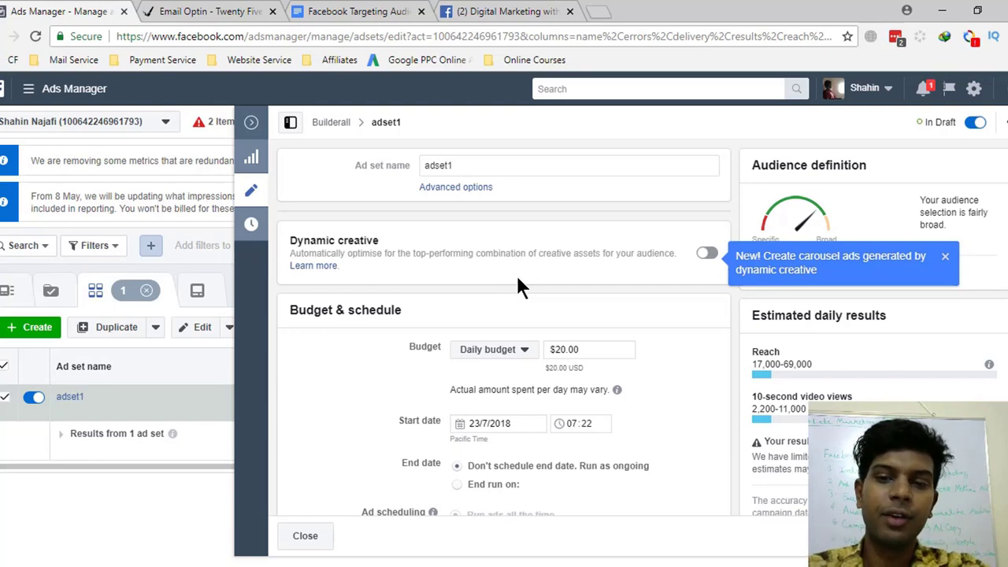
{"action": "scroll", "coordinate": [515, 272], "scroll_direction": "down", "scroll_amount": 1}
{"action": "left_click_drag", "start_coordinate": [612, 270], "coordinate": [552, 268]}
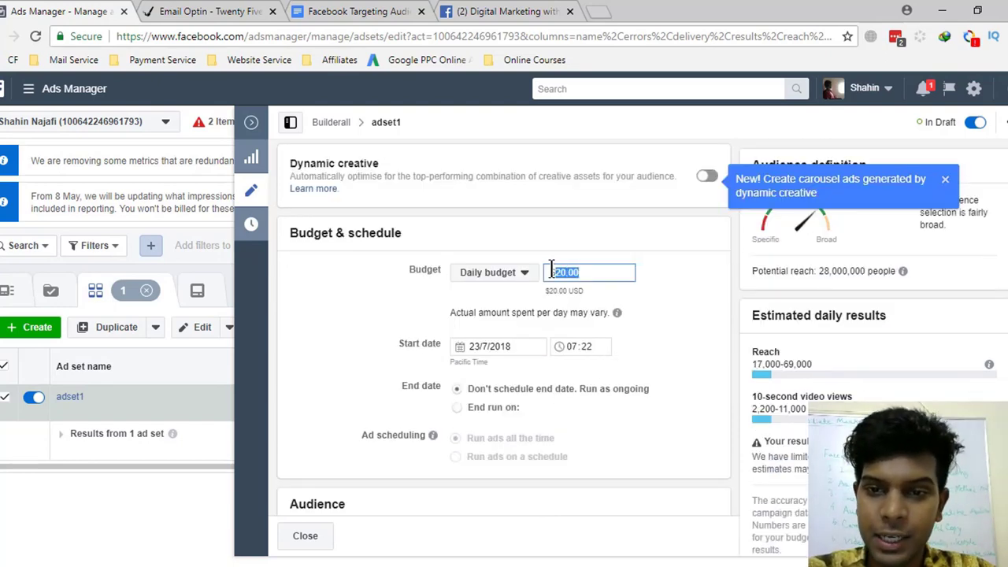
{"action": "type", "text": "5"}
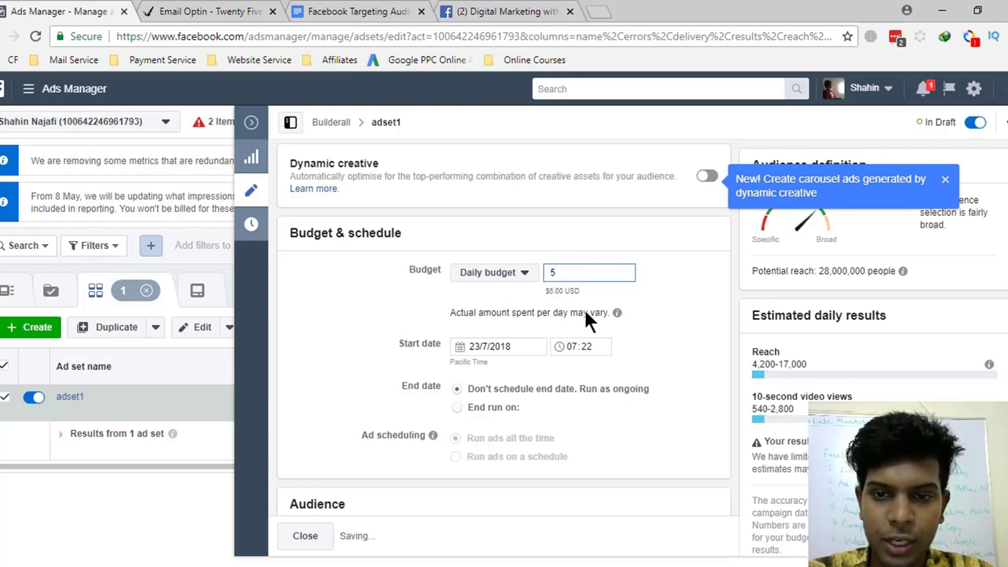
- In the Audience section, start creating a new Custom Audience
{"action": "scroll", "coordinate": [576, 347], "scroll_direction": "down", "scroll_amount": 1}
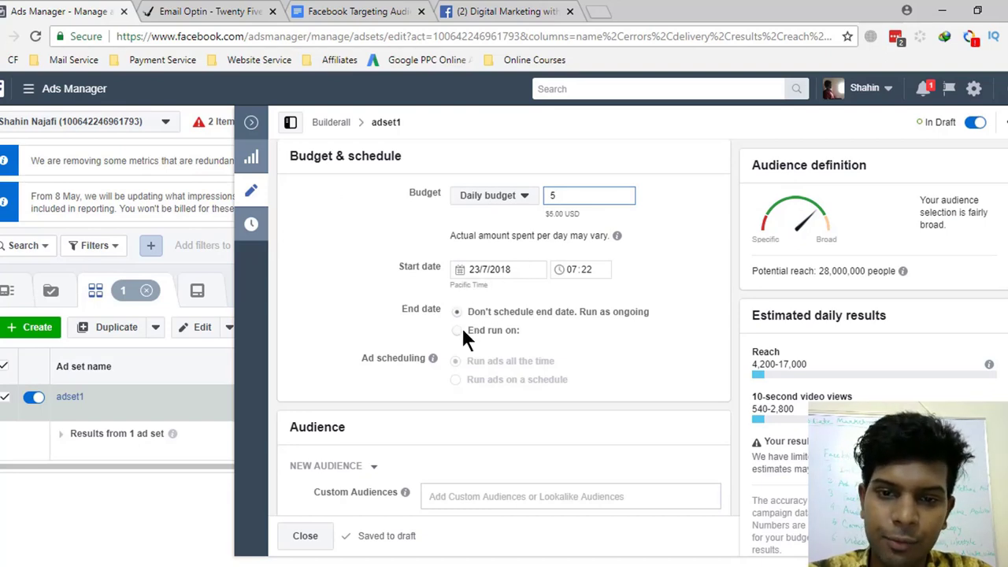
{"action": "scroll", "coordinate": [523, 346], "scroll_direction": "down", "scroll_amount": 2}
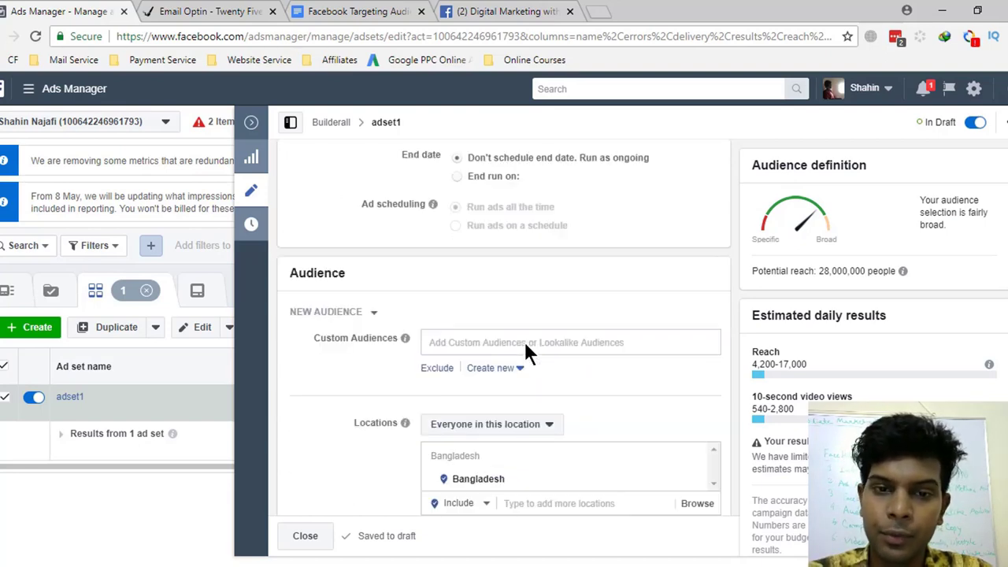
{"action": "scroll", "coordinate": [525, 345], "scroll_direction": "down", "scroll_amount": 1}
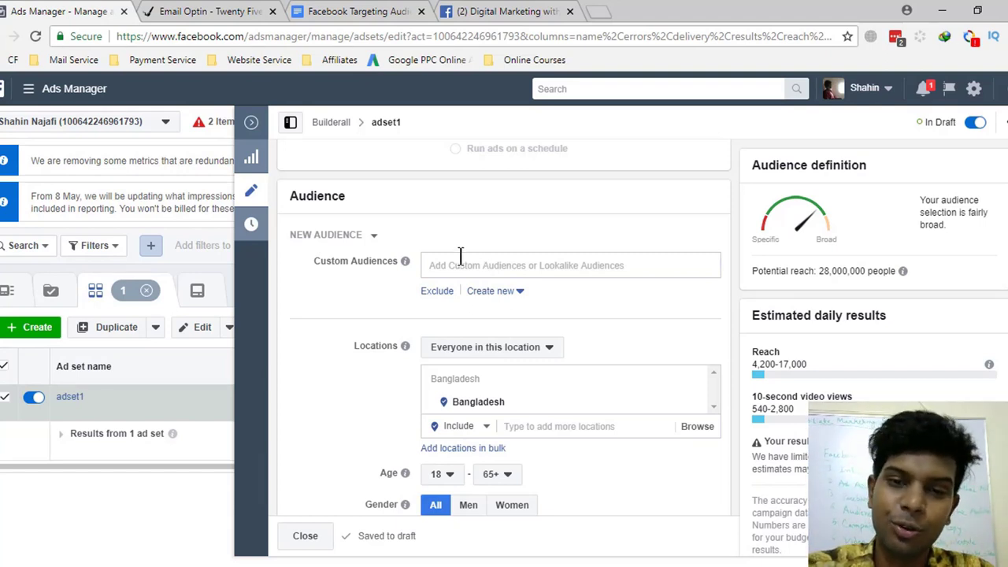
{"action": "left_click", "coordinate": [510, 291]}
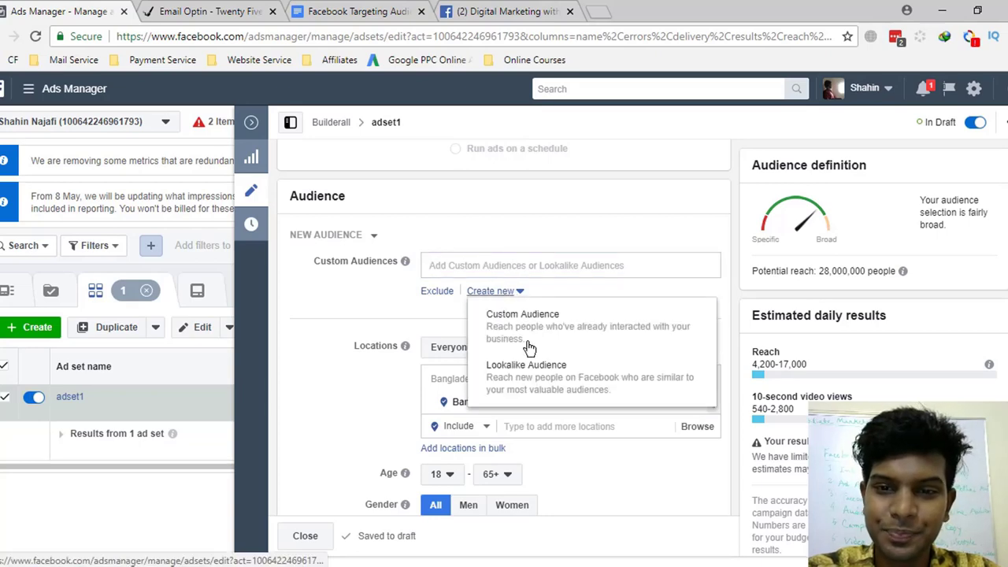
{"action": "left_click", "coordinate": [539, 339]}
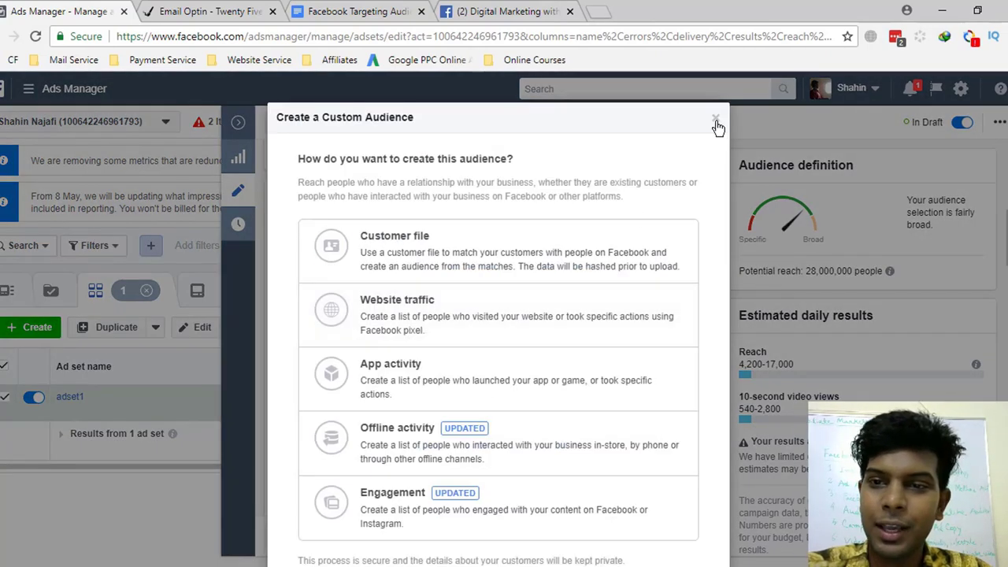
- Dismiss the Custom Audience dialog without creating an audience, then close the Ads Manager navigation menu
{"action": "left_click", "coordinate": [716, 119]}
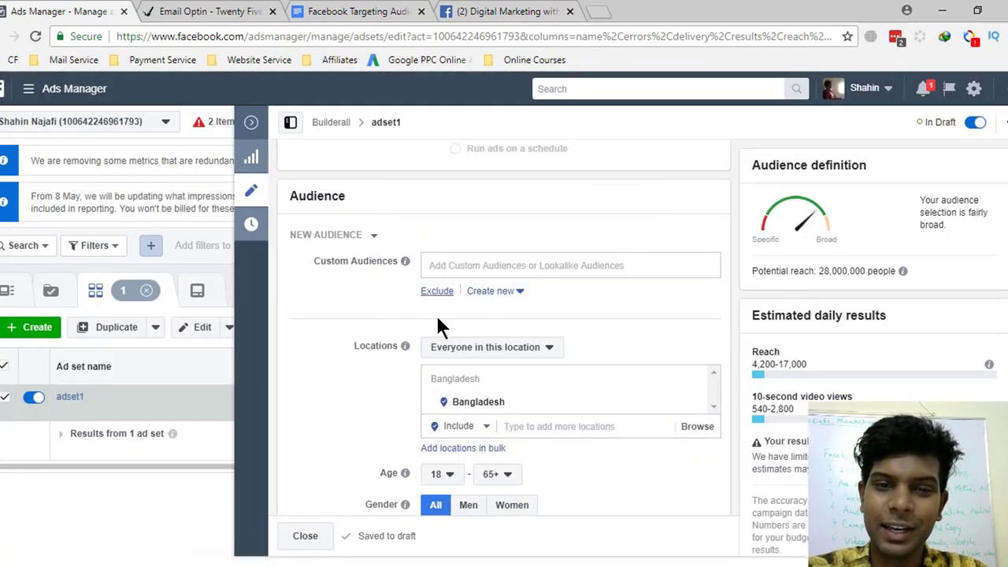
{"action": "scroll", "coordinate": [427, 344], "scroll_direction": "down", "scroll_amount": 1}
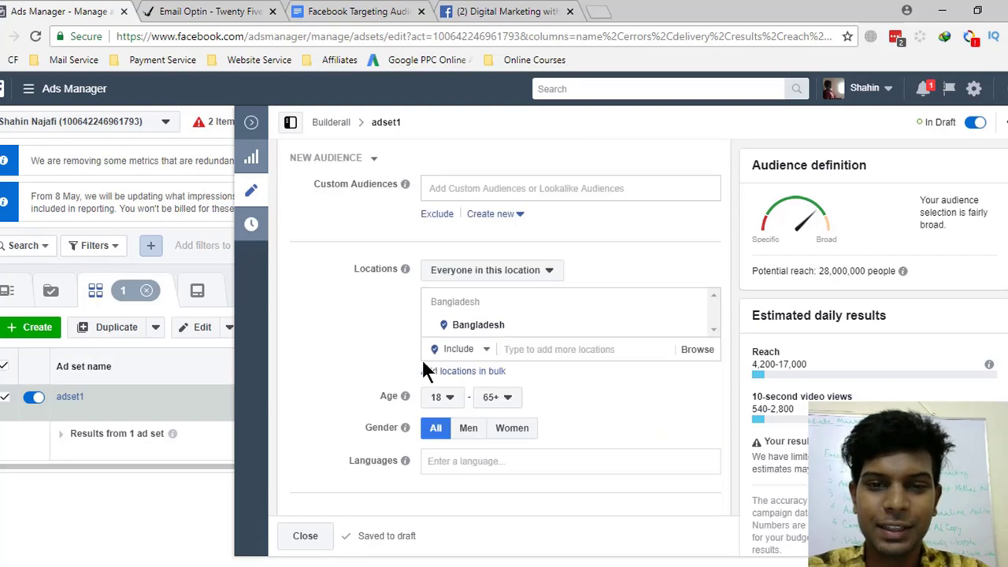
{"action": "mouse_move", "coordinate": [694, 327]}
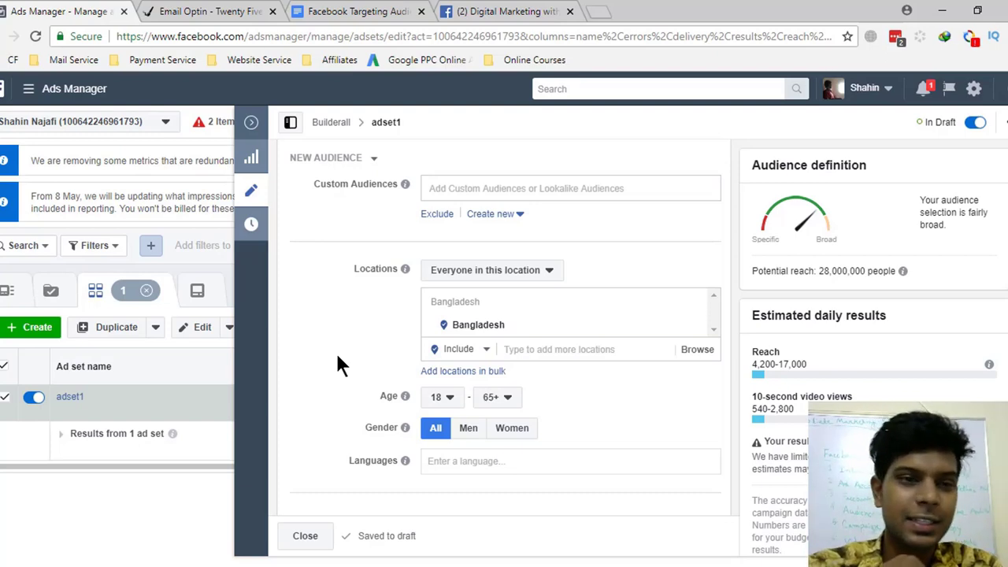
{"action": "mouse_move", "coordinate": [28, 101]}
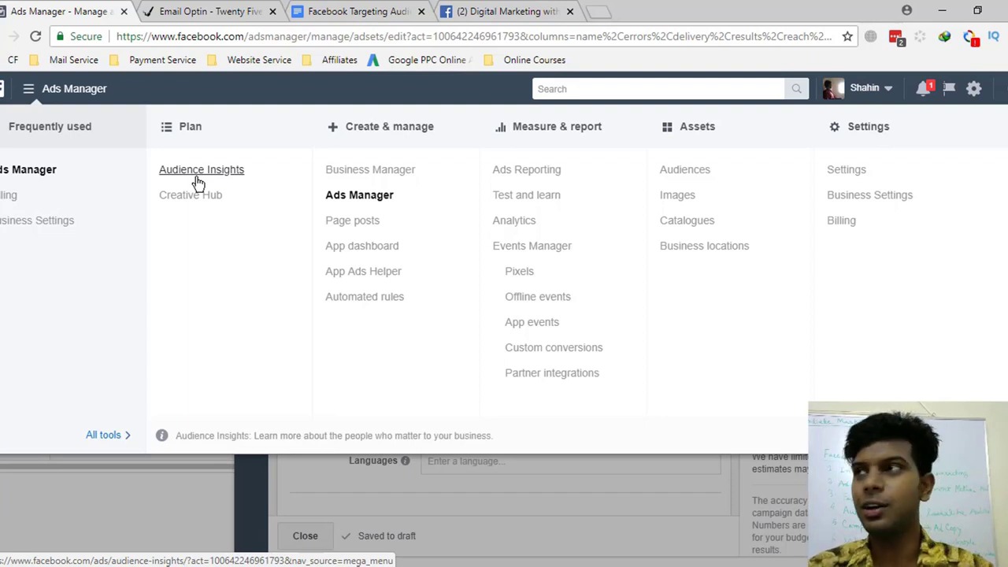
{"action": "left_click", "coordinate": [300, 482]}
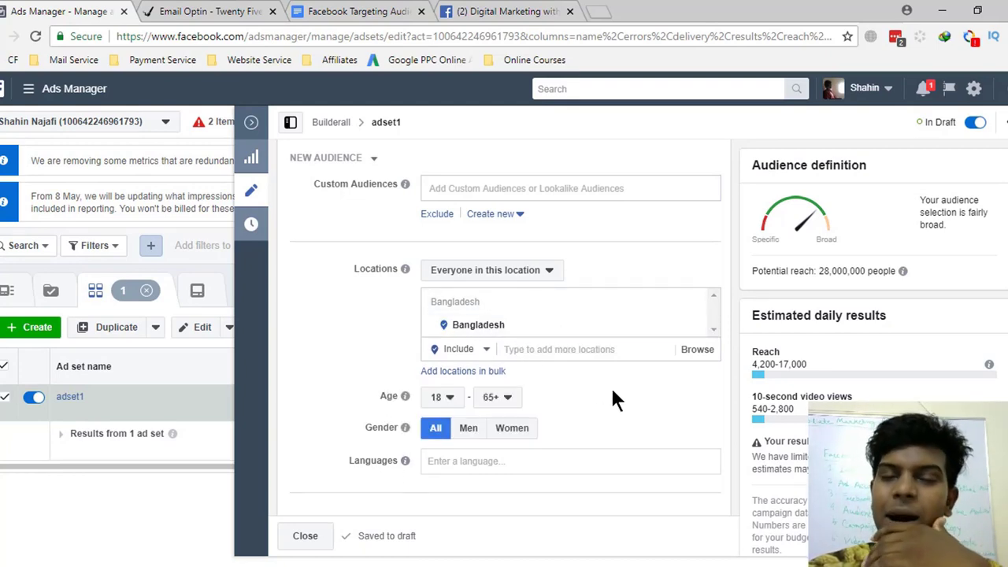
- Set adset1's language targeting to English (All) using the 'eng' search, then click into Detailed targeting
{"action": "scroll", "coordinate": [608, 387], "scroll_direction": "down", "scroll_amount": 2}
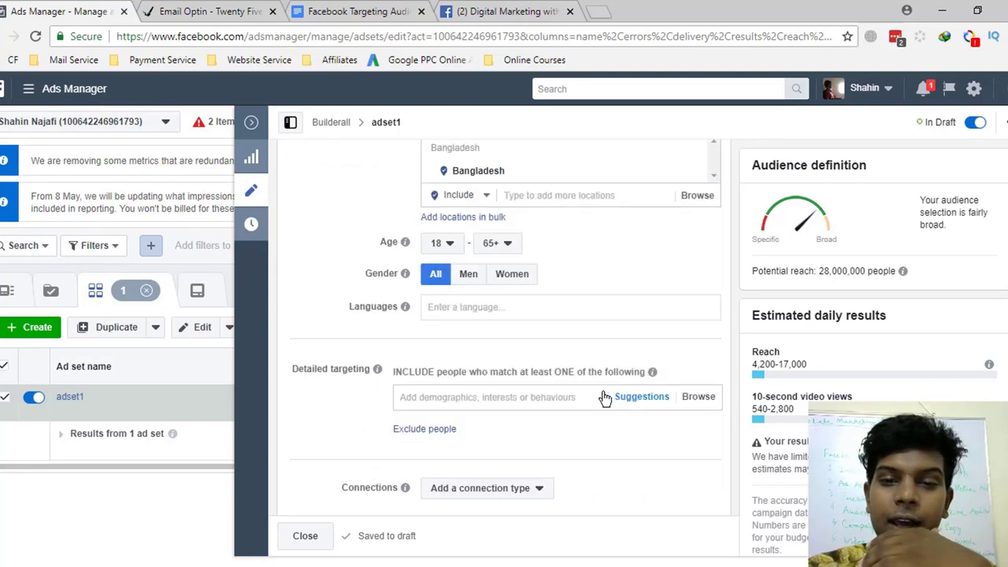
{"action": "mouse_move", "coordinate": [410, 262]}
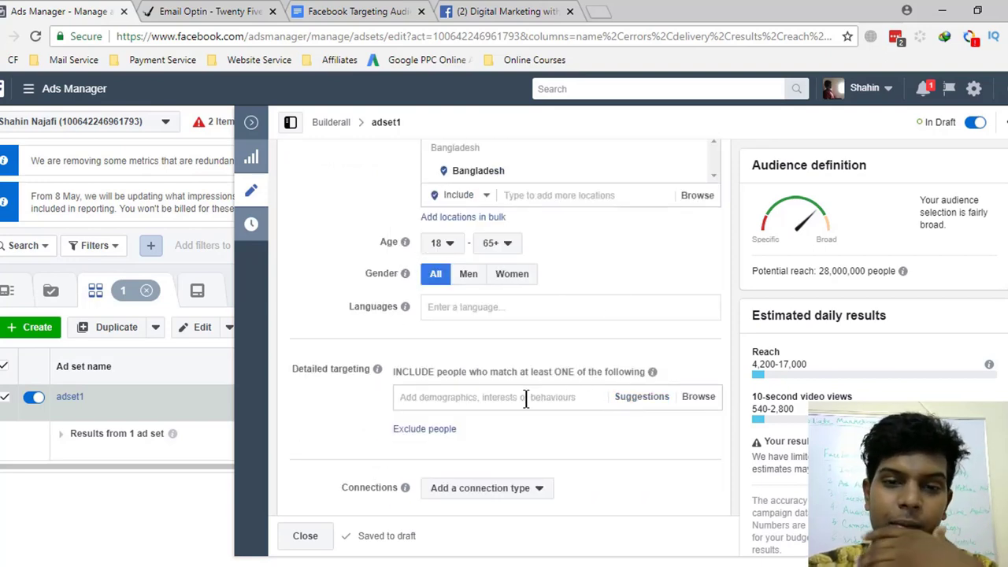
{"action": "left_click", "coordinate": [469, 306]}
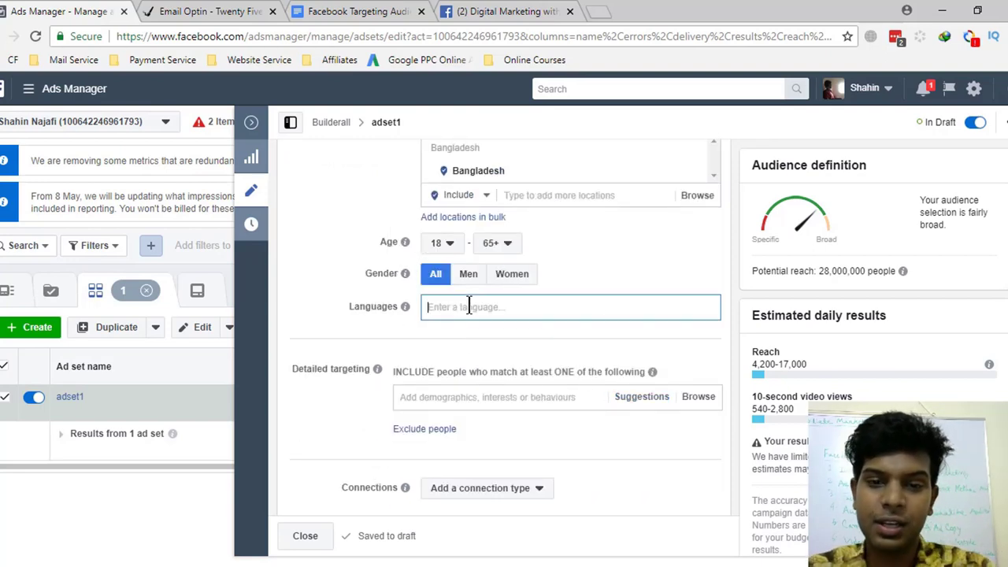
{"action": "type", "text": "eng"}
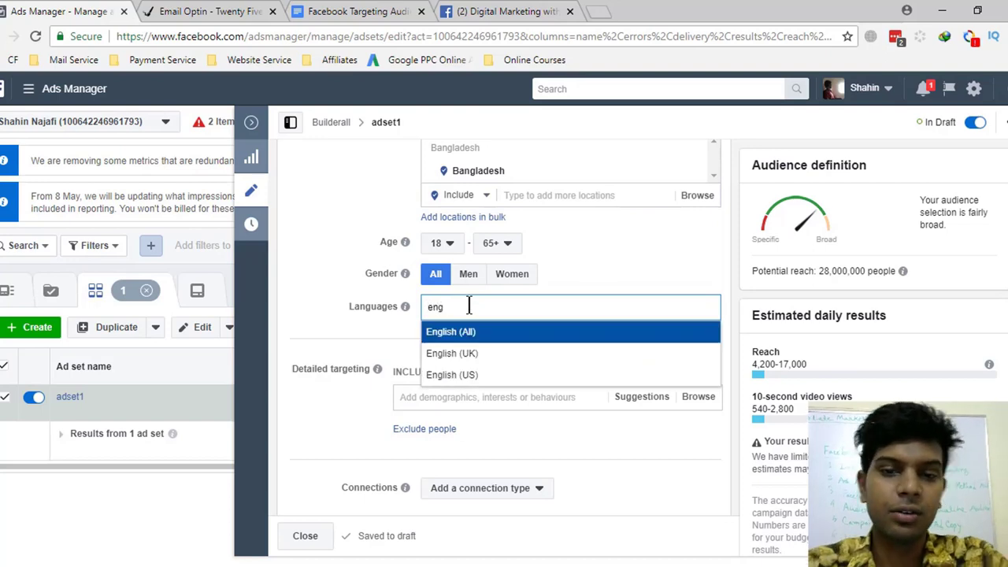
{"action": "left_click", "coordinate": [466, 339]}
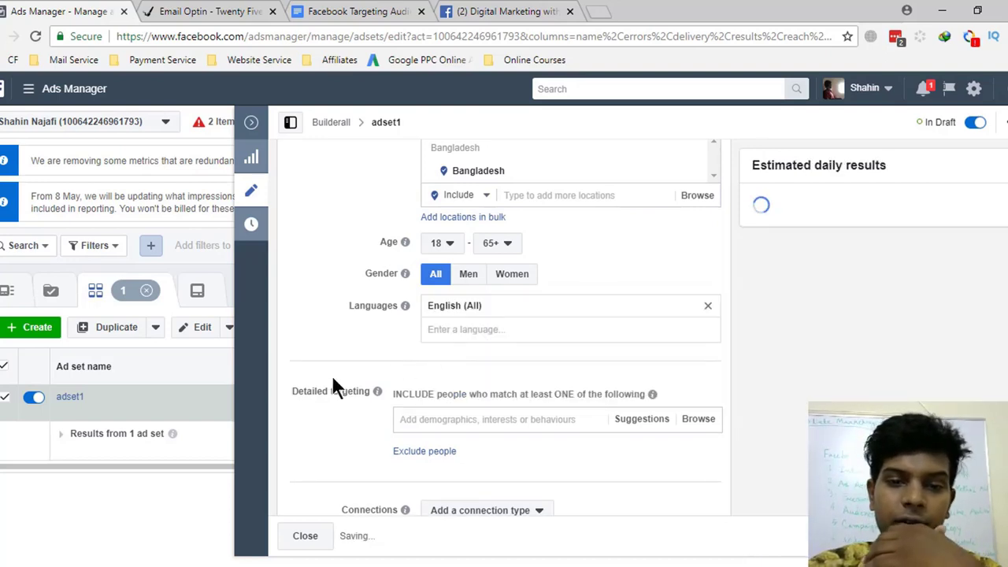
{"action": "scroll", "coordinate": [333, 378], "scroll_direction": "down", "scroll_amount": 1}
{"action": "left_click", "coordinate": [476, 341]}
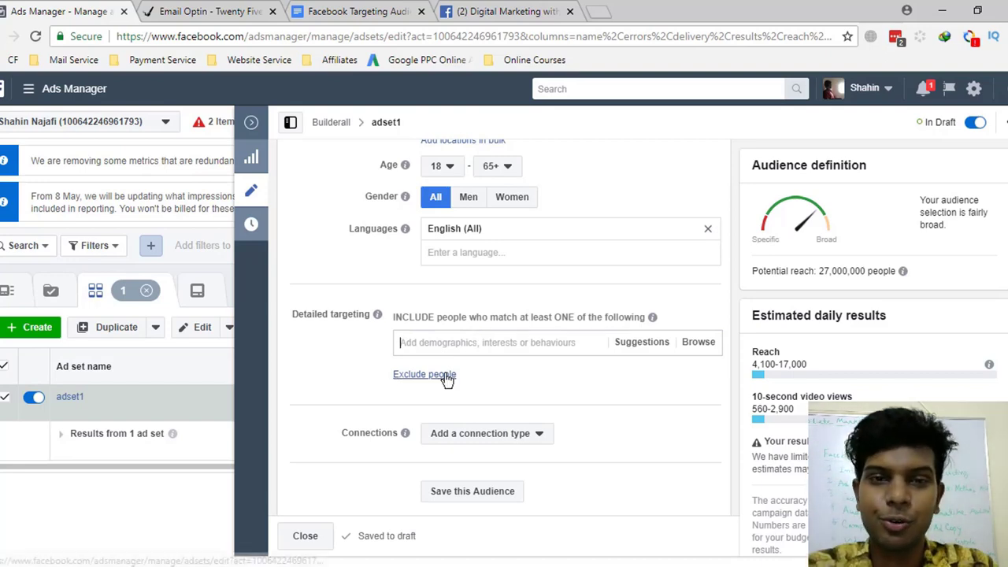
{"action": "left_click", "coordinate": [354, 11]}
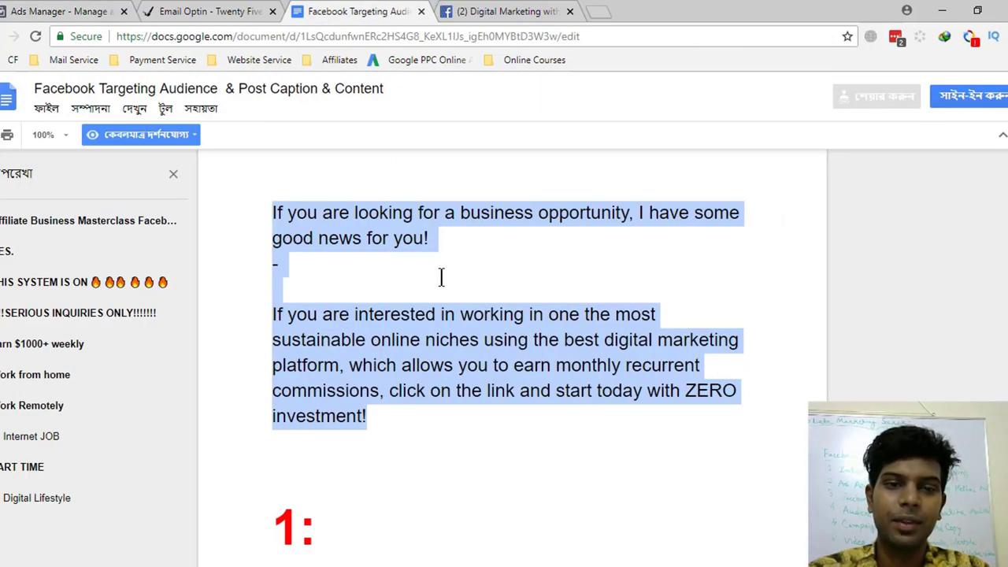
- Review the first interests: Freelancer, Graphic designer, Outsourcing, Passive income, Investor, Make Money, Public Figure, AdSense
{"action": "scroll", "coordinate": [441, 277], "scroll_direction": "up", "scroll_amount": 20}
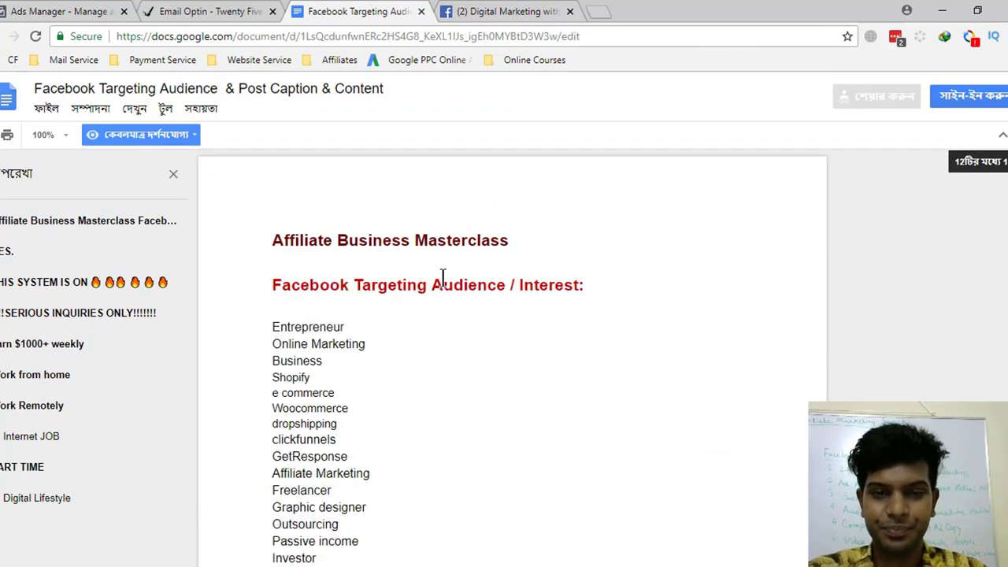
{"action": "scroll", "coordinate": [443, 277], "scroll_direction": "down", "scroll_amount": 2}
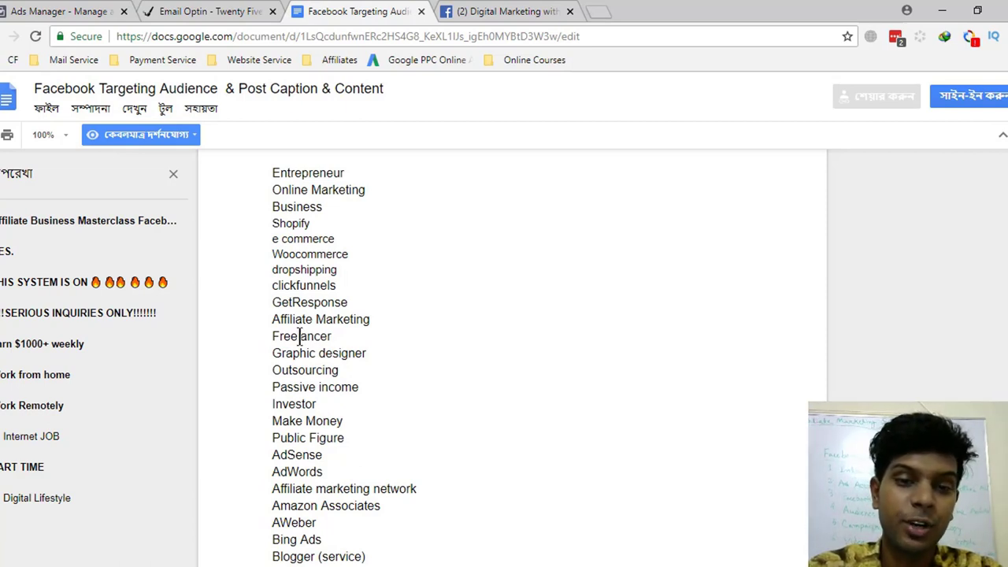
{"action": "left_click_drag", "start_coordinate": [291, 336], "coordinate": [337, 338]}
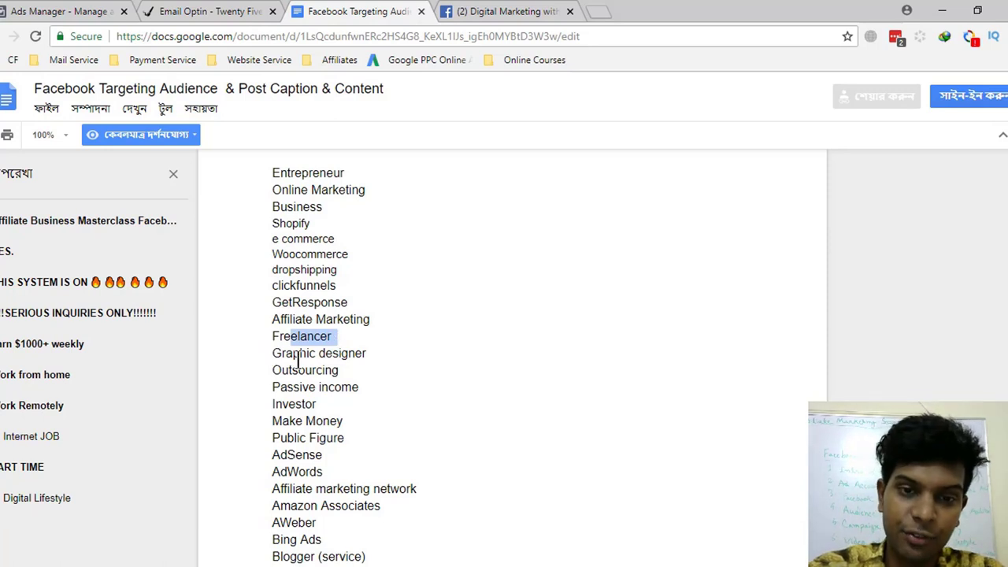
{"action": "left_click_drag", "start_coordinate": [274, 355], "coordinate": [371, 360]}
{"action": "left_click_drag", "start_coordinate": [282, 370], "coordinate": [352, 373]}
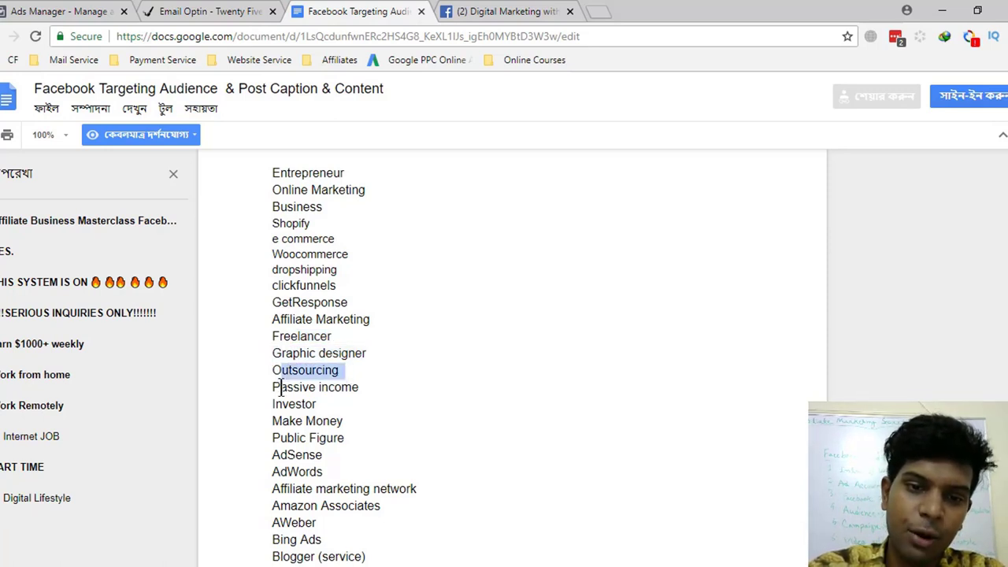
{"action": "left_click_drag", "start_coordinate": [278, 387], "coordinate": [371, 386]}
{"action": "left_click_drag", "start_coordinate": [293, 405], "coordinate": [358, 408]}
{"action": "left_click_drag", "start_coordinate": [281, 423], "coordinate": [362, 438]}
{"action": "left_click_drag", "start_coordinate": [291, 455], "coordinate": [352, 455]}
{"action": "left_click_drag", "start_coordinate": [282, 471], "coordinate": [416, 488]}
{"action": "left_click_drag", "start_coordinate": [320, 506], "coordinate": [386, 506]}
- Review the next interests, from Blogger (service) through Cost per action, Email Marketing, Fiverr and Lead generation
{"action": "scroll", "coordinate": [568, 452], "scroll_direction": "down", "scroll_amount": 1}
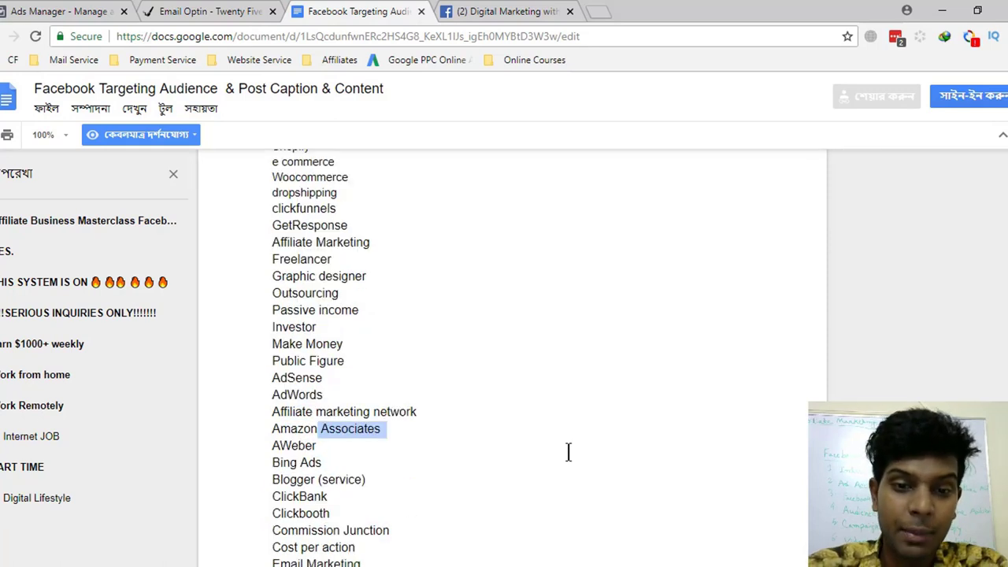
{"action": "scroll", "coordinate": [568, 451], "scroll_direction": "down", "scroll_amount": 2}
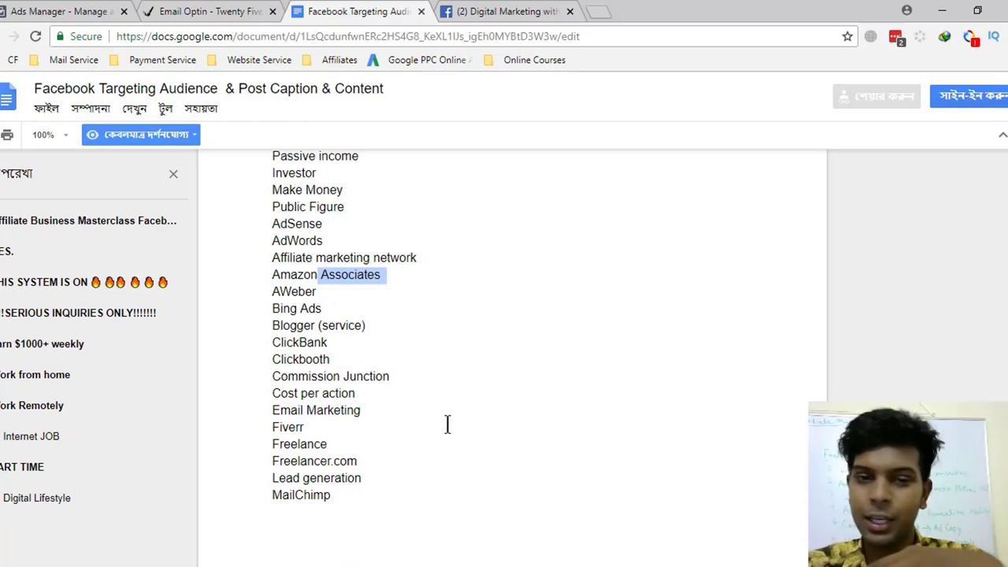
{"action": "left_click_drag", "start_coordinate": [347, 329], "coordinate": [270, 326]}
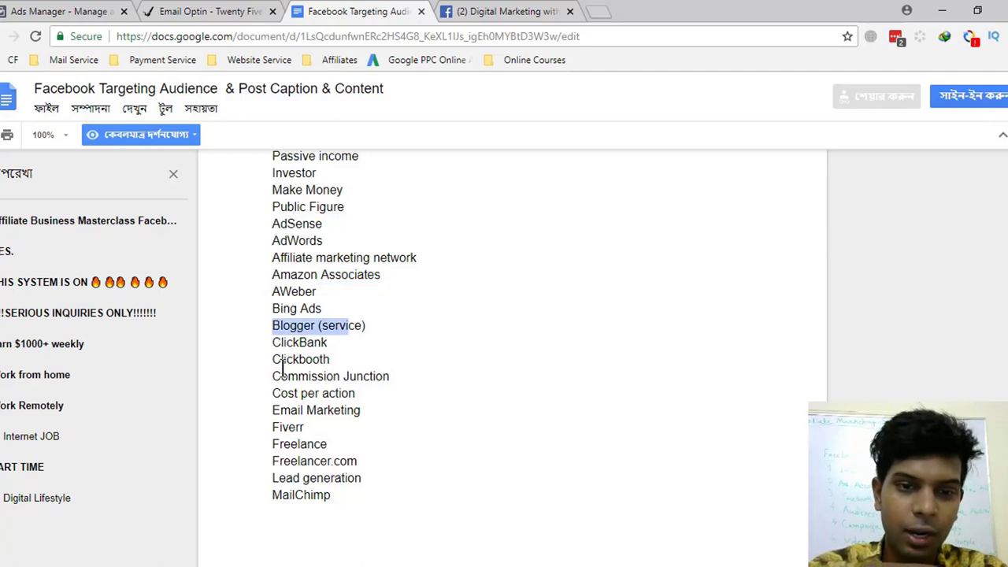
{"action": "left_click_drag", "start_coordinate": [272, 361], "coordinate": [383, 360]}
{"action": "left_click_drag", "start_coordinate": [272, 381], "coordinate": [364, 382]}
{"action": "left_click_drag", "start_coordinate": [279, 400], "coordinate": [353, 401]}
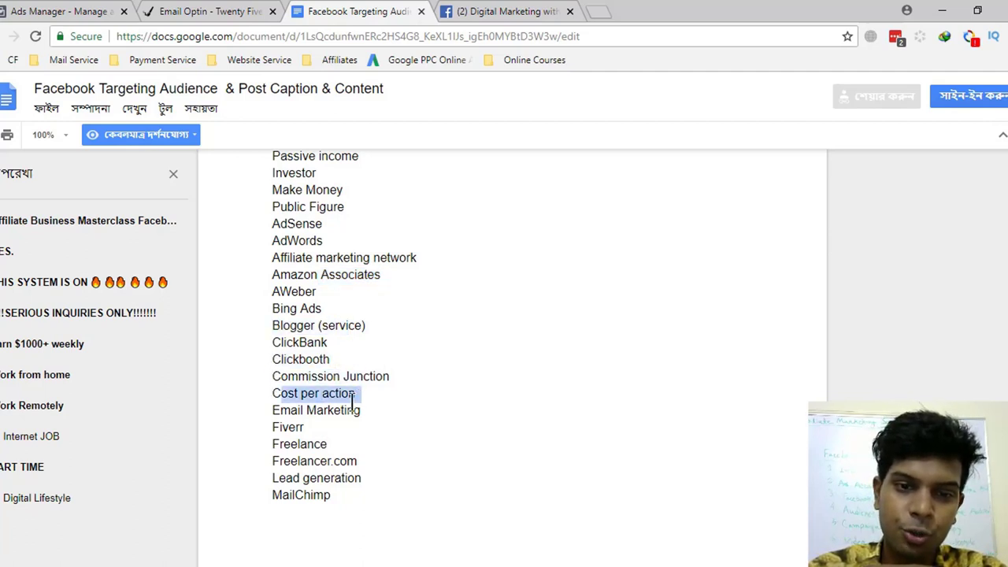
{"action": "left_click_drag", "start_coordinate": [273, 411], "coordinate": [361, 411]}
{"action": "left_click_drag", "start_coordinate": [273, 427], "coordinate": [337, 428]}
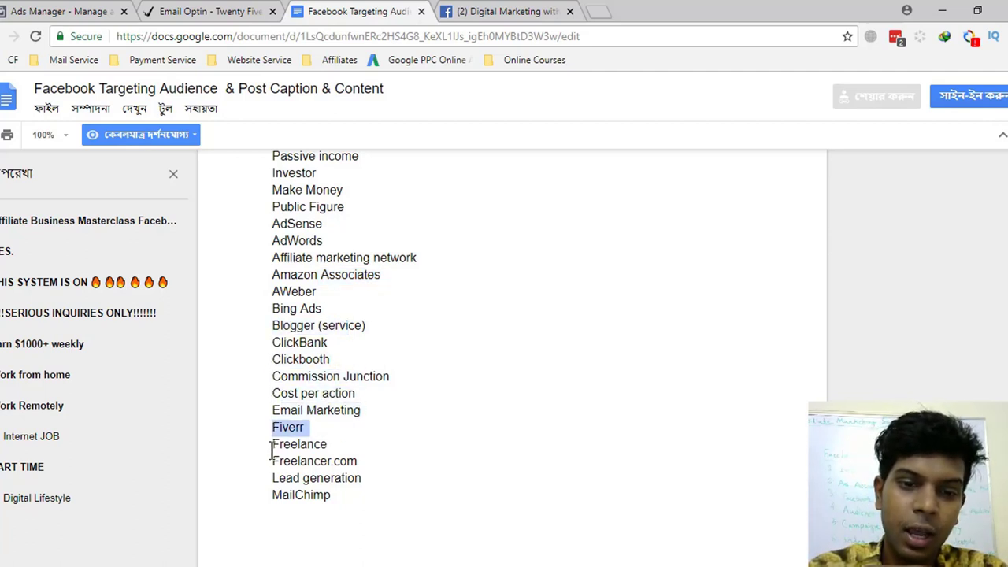
{"action": "left_click_drag", "start_coordinate": [272, 446], "coordinate": [357, 462]}
{"action": "left_click_drag", "start_coordinate": [285, 479], "coordinate": [364, 480]}
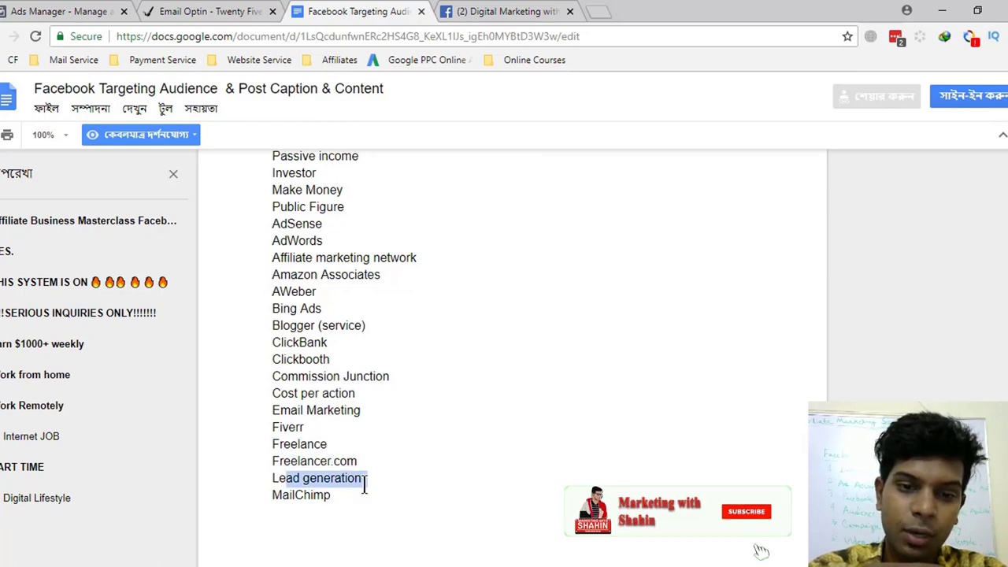
{"action": "left_click_drag", "start_coordinate": [273, 496], "coordinate": [370, 495]}
- Review the search engine optimization, advertising, Work From Home, Job Posting and CPA interests
{"action": "scroll", "coordinate": [376, 488], "scroll_direction": "down", "scroll_amount": 4}
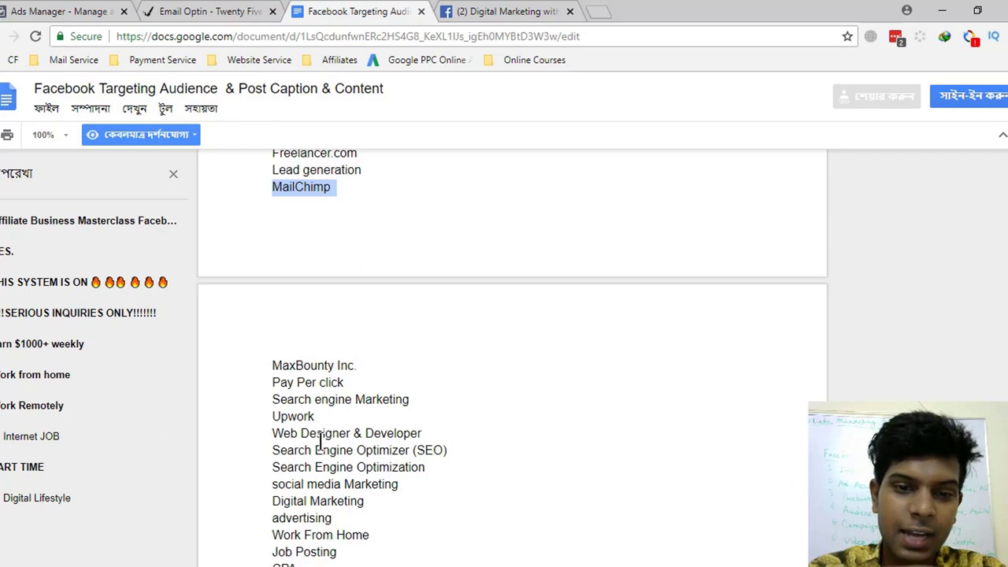
{"action": "left_click_drag", "start_coordinate": [290, 435], "coordinate": [371, 434]}
{"action": "left_click_drag", "start_coordinate": [297, 468], "coordinate": [417, 467]}
{"action": "left_click_drag", "start_coordinate": [329, 450], "coordinate": [388, 450]}
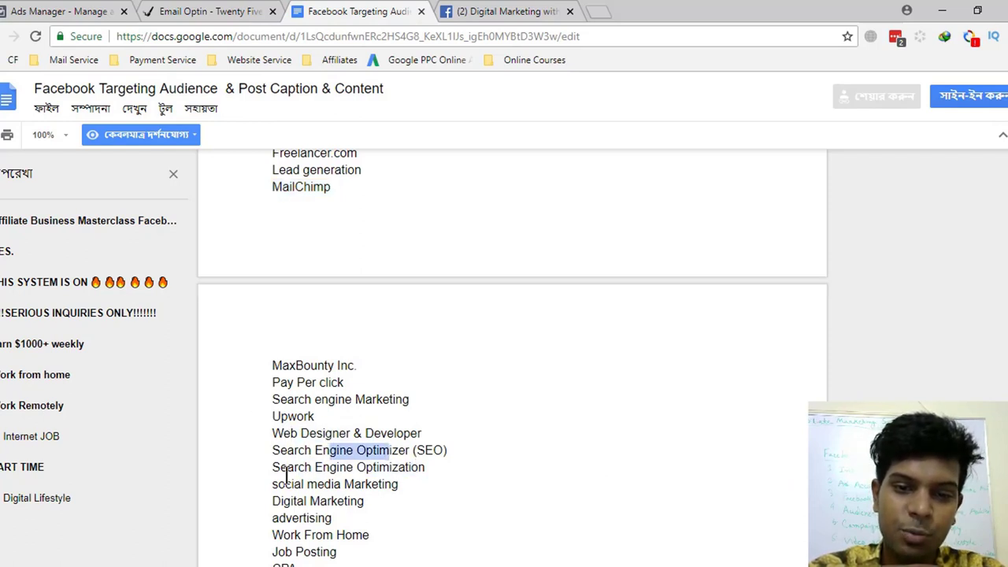
{"action": "left_click_drag", "start_coordinate": [277, 483], "coordinate": [444, 486]}
{"action": "scroll", "coordinate": [476, 482], "scroll_direction": "down", "scroll_amount": 1}
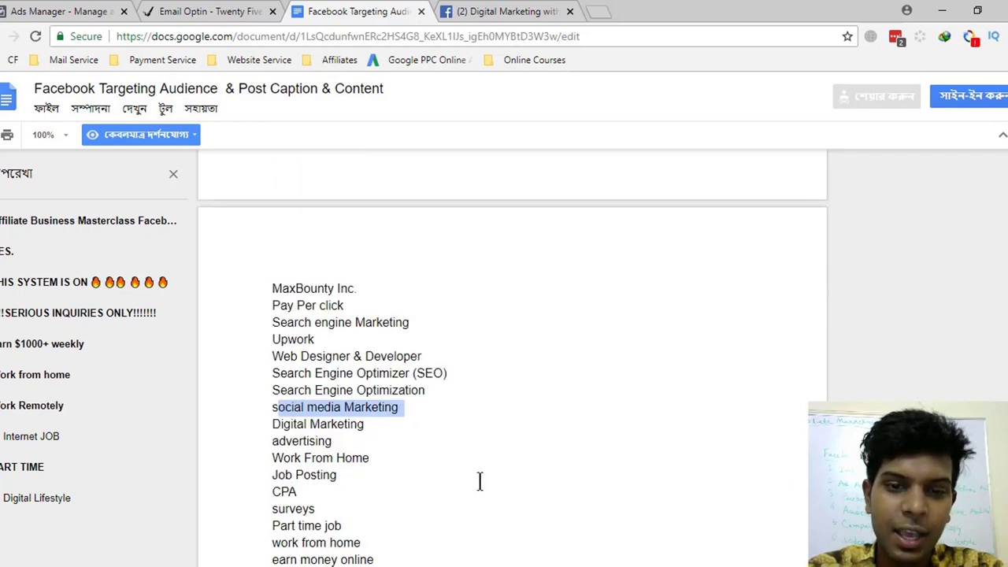
{"action": "left_click_drag", "start_coordinate": [274, 443], "coordinate": [335, 442]}
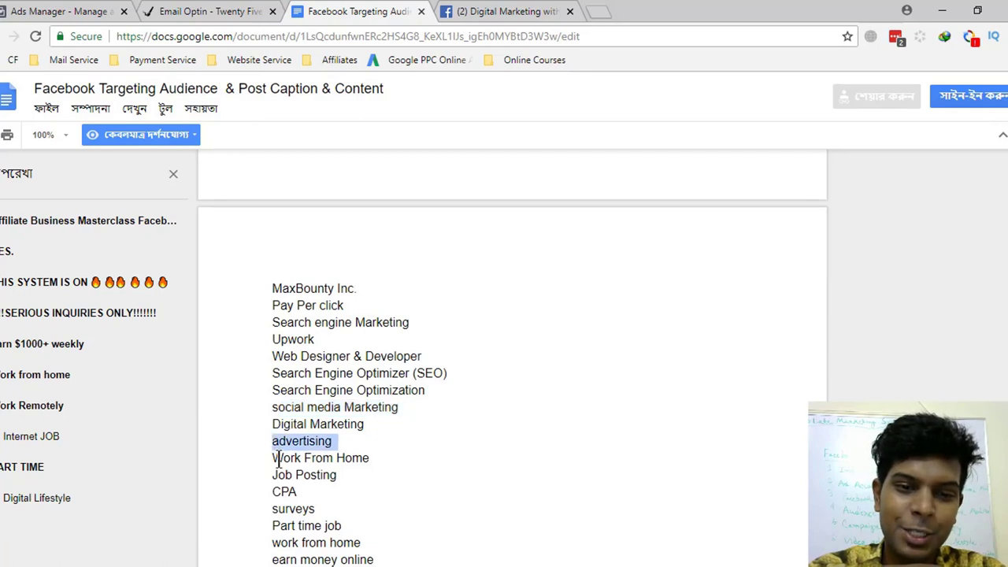
{"action": "left_click_drag", "start_coordinate": [275, 459], "coordinate": [404, 459]}
{"action": "left_click_drag", "start_coordinate": [274, 476], "coordinate": [377, 475]}
{"action": "left_click_drag", "start_coordinate": [274, 493], "coordinate": [341, 494]}
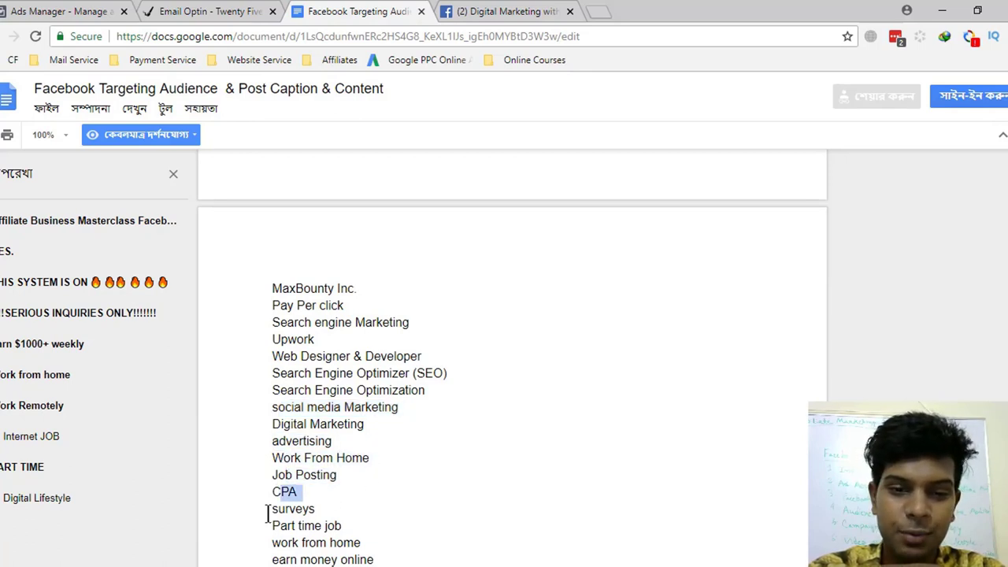
{"action": "left_click_drag", "start_coordinate": [267, 510], "coordinate": [462, 489]}
- Review the remaining interests, from earn money online down to How to make Money on internet
{"action": "scroll", "coordinate": [462, 489], "scroll_direction": "down", "scroll_amount": 3}
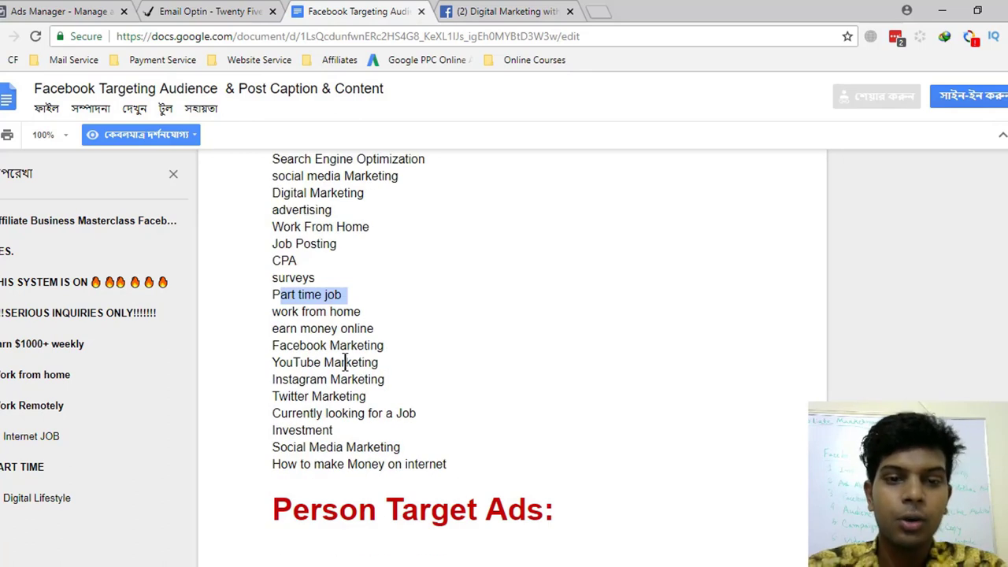
{"action": "left_click_drag", "start_coordinate": [278, 328], "coordinate": [375, 329]}
{"action": "left_click_drag", "start_coordinate": [272, 346], "coordinate": [380, 345]}
{"action": "left_click_drag", "start_coordinate": [281, 362], "coordinate": [352, 363]}
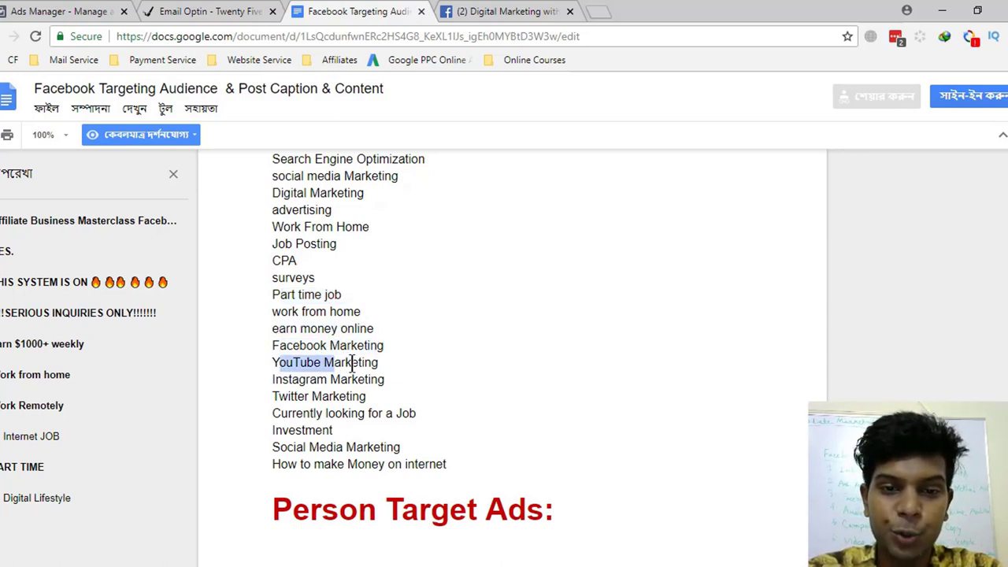
{"action": "left_click_drag", "start_coordinate": [283, 379], "coordinate": [358, 379]}
{"action": "left_click_drag", "start_coordinate": [273, 396], "coordinate": [341, 396]}
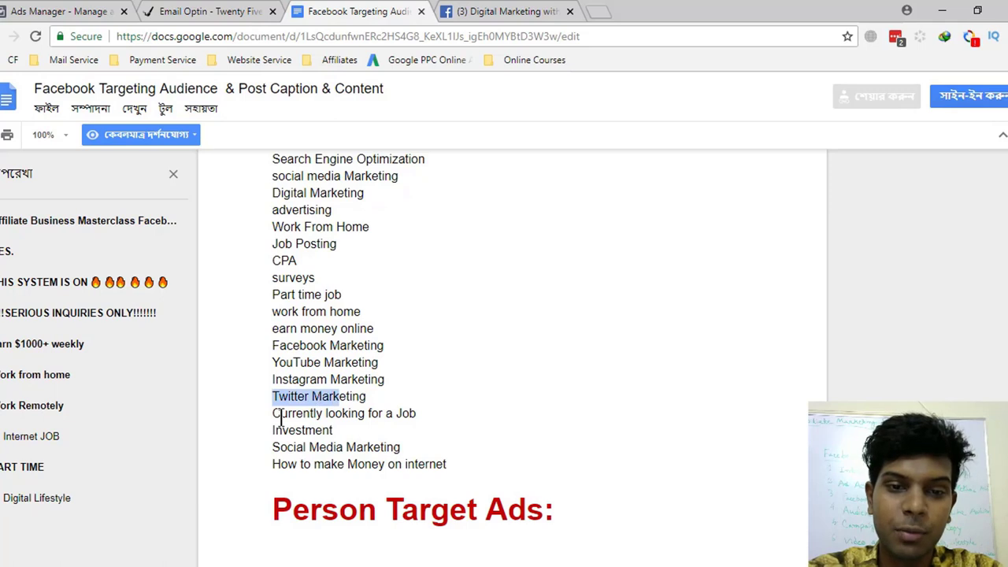
{"action": "left_click_drag", "start_coordinate": [281, 414], "coordinate": [428, 414]}
{"action": "left_click_drag", "start_coordinate": [282, 431], "coordinate": [355, 431]}
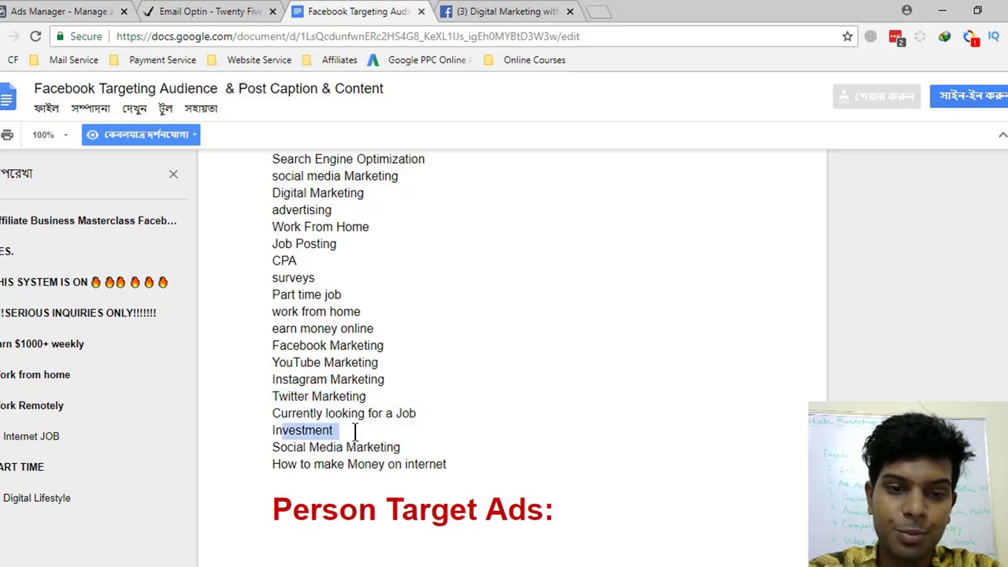
{"action": "left_click_drag", "start_coordinate": [282, 447], "coordinate": [398, 448]}
{"action": "left_click_drag", "start_coordinate": [272, 464], "coordinate": [449, 464]}
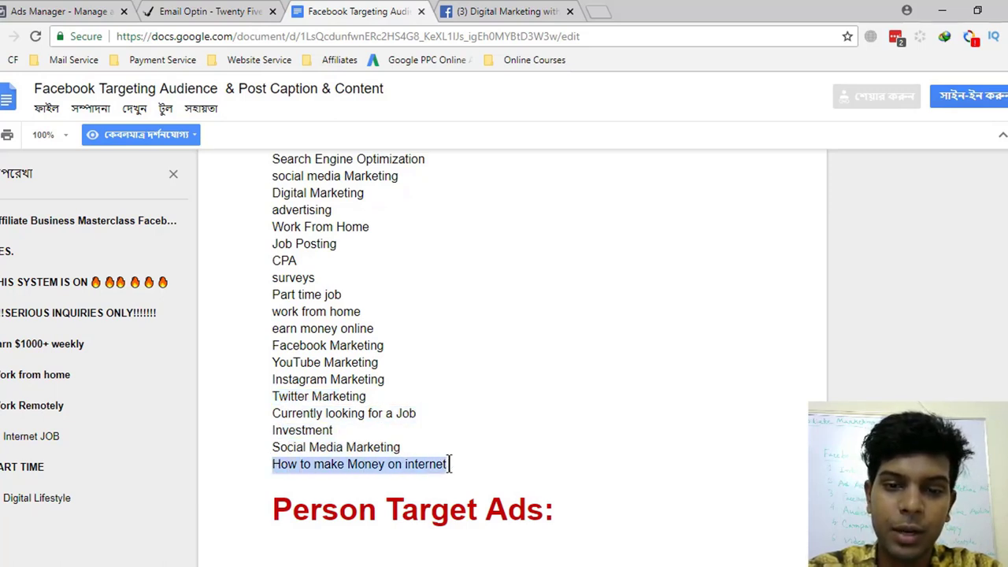
- Return to the top of the interest list and select 'Entrepreneur' for copying
{"action": "scroll", "coordinate": [466, 432], "scroll_direction": "up", "scroll_amount": 10}
{"action": "scroll", "coordinate": [465, 432], "scroll_direction": "down", "scroll_amount": 1}
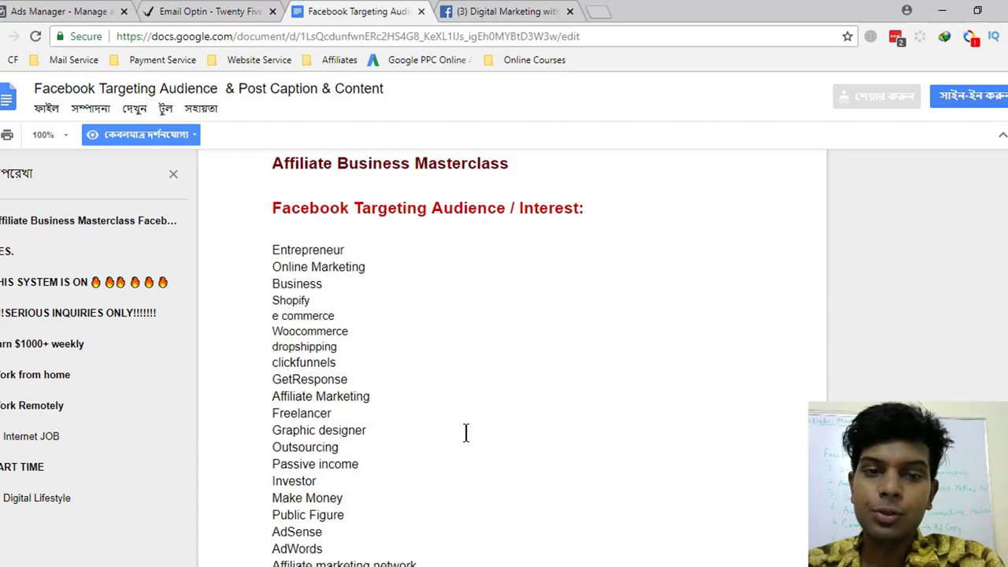
{"action": "scroll", "coordinate": [466, 432], "scroll_direction": "up", "scroll_amount": 1}
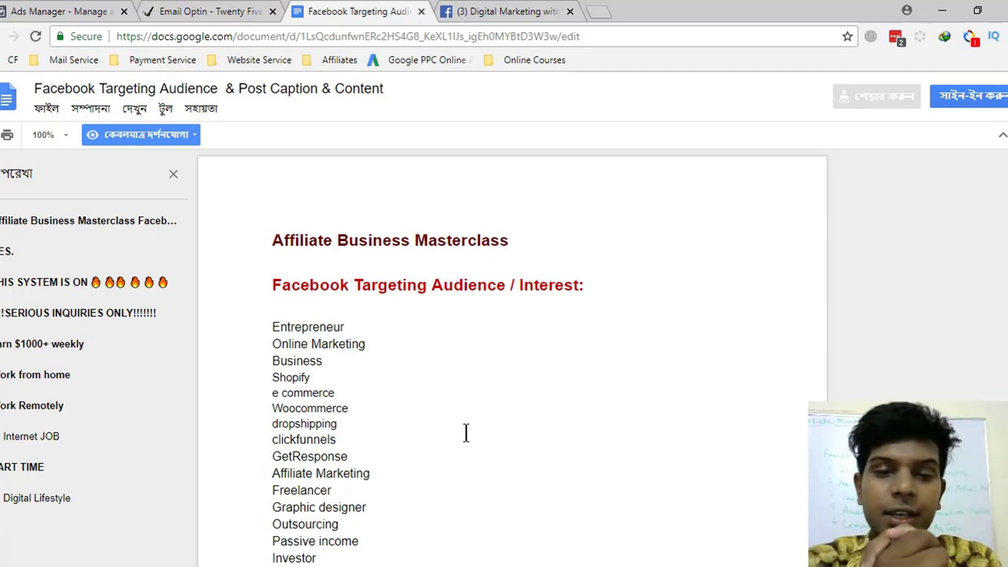
{"action": "double_click", "coordinate": [310, 327]}
{"action": "key", "text": "ctrl+c"}
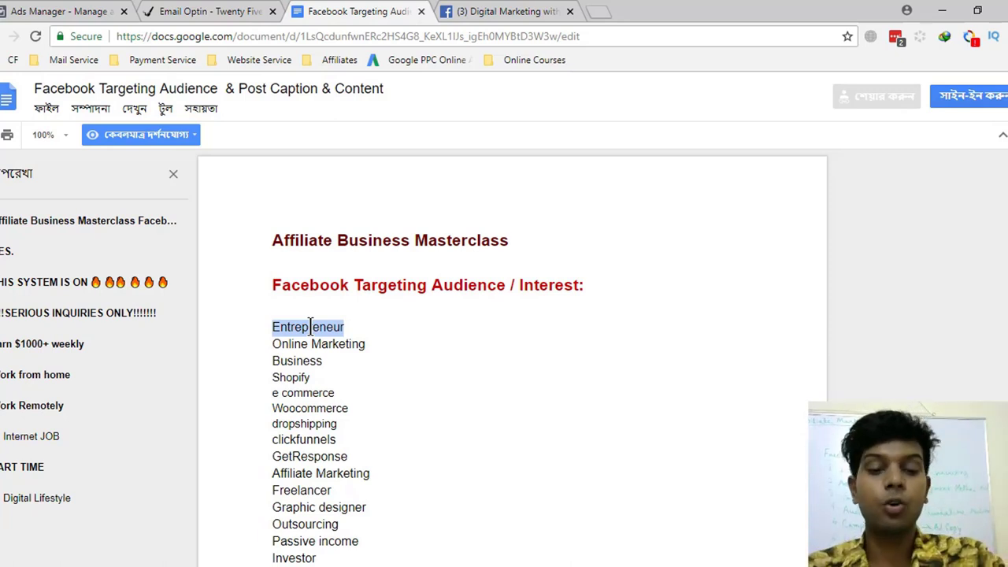
- Paste Entrepreneur into Detailed targeting and add the Entrepreneurship interest
{"action": "left_click", "coordinate": [36, 11]}
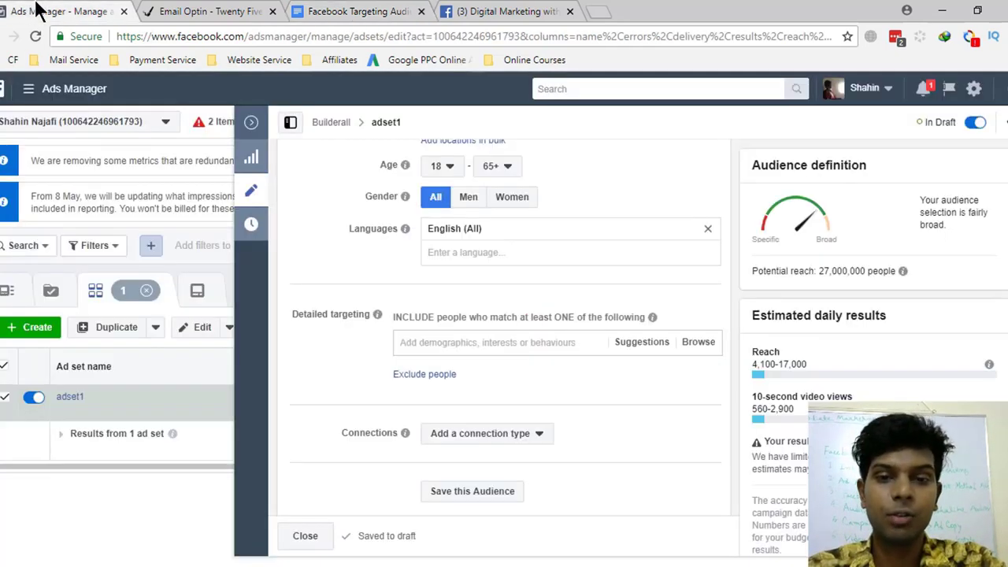
{"action": "left_click", "coordinate": [456, 348]}
{"action": "key", "text": "ctrl+v"}
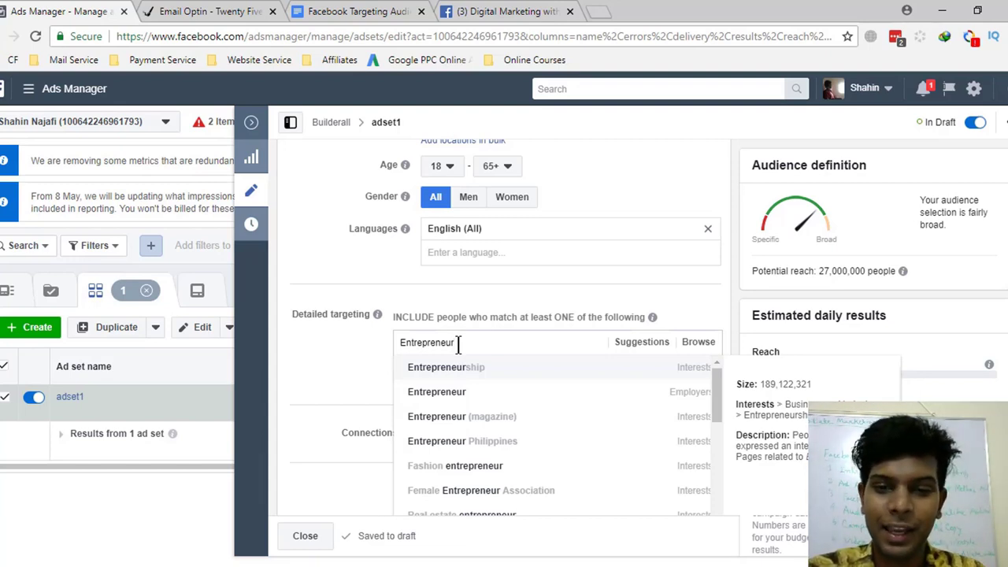
{"action": "left_click", "coordinate": [460, 358]}
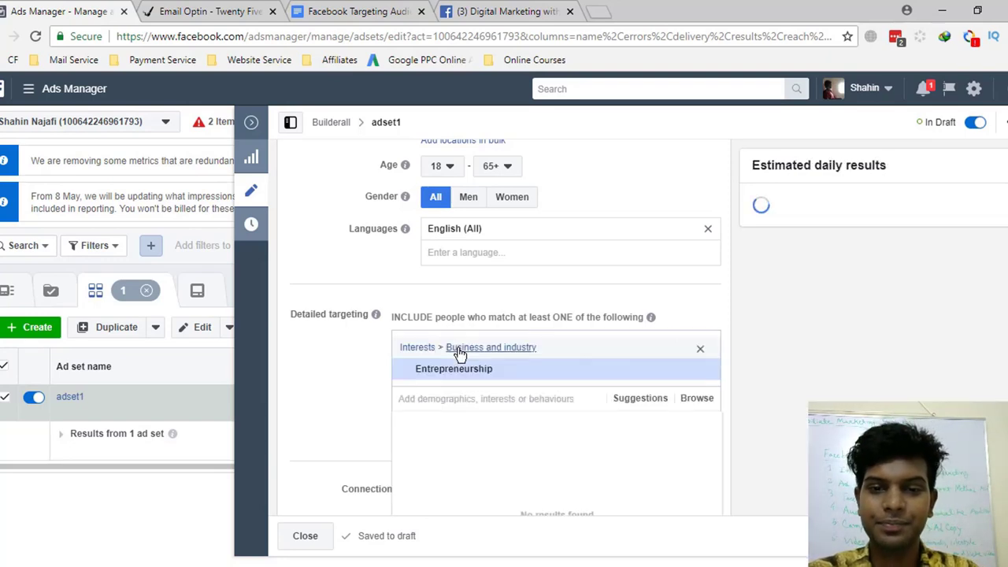
- Copy 'Online Marketing' from the doc and add the Online advertising interest
{"action": "left_click", "coordinate": [266, 11]}
{"action": "left_click", "coordinate": [386, 11]}
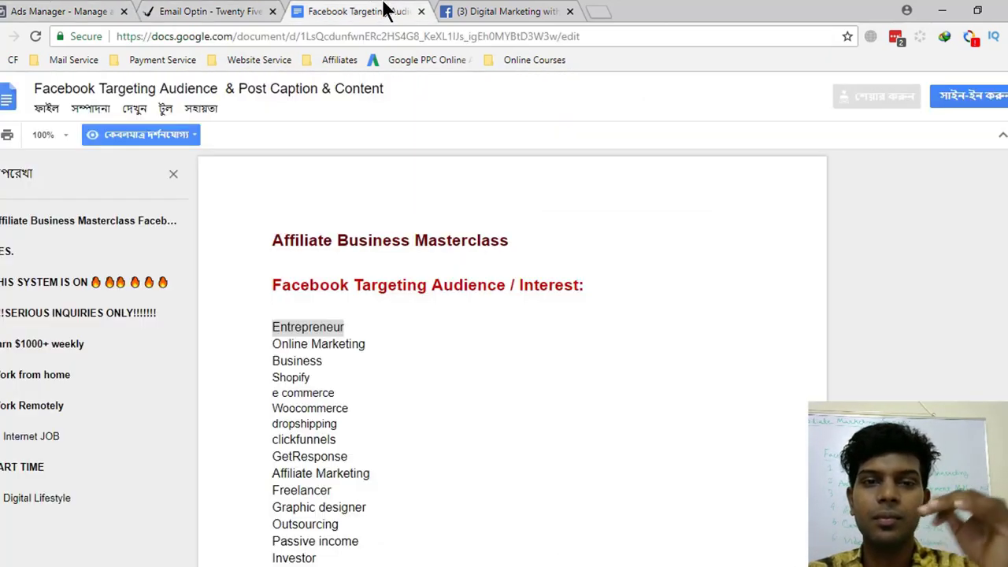
{"action": "left_click_drag", "start_coordinate": [365, 344], "coordinate": [246, 342]}
{"action": "key", "text": "ctrl+c"}
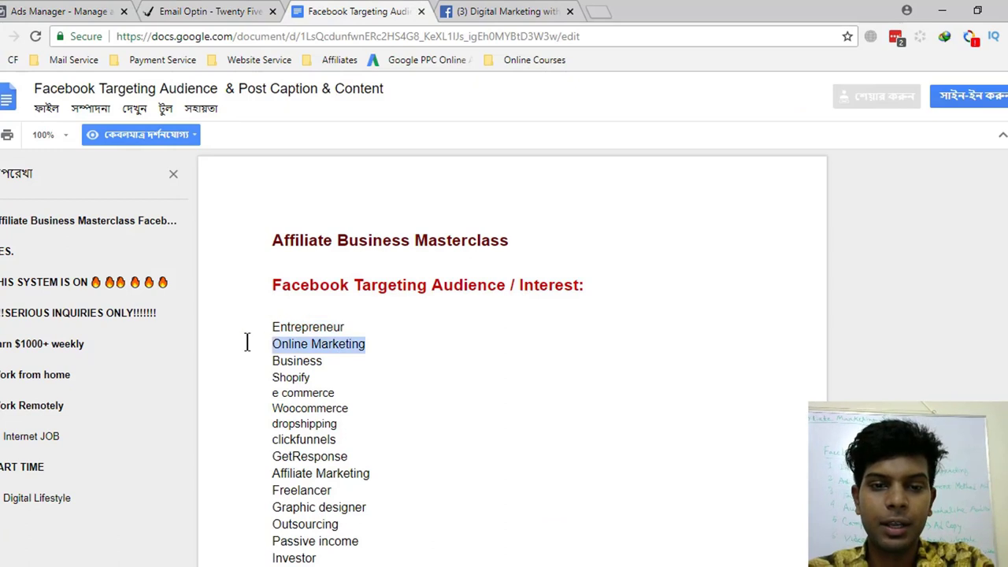
{"action": "left_click", "coordinate": [81, 11]}
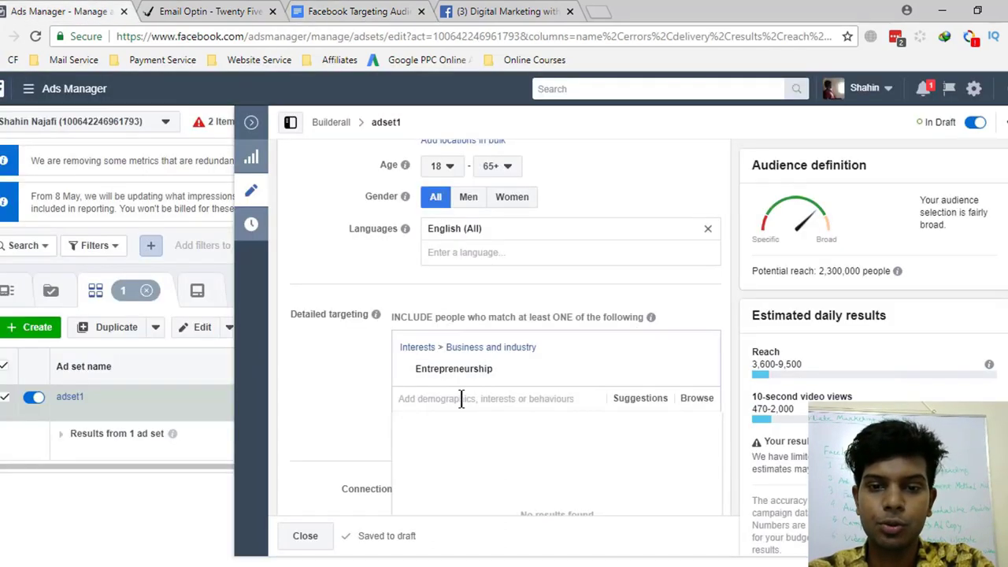
{"action": "key", "text": "ctrl+v"}
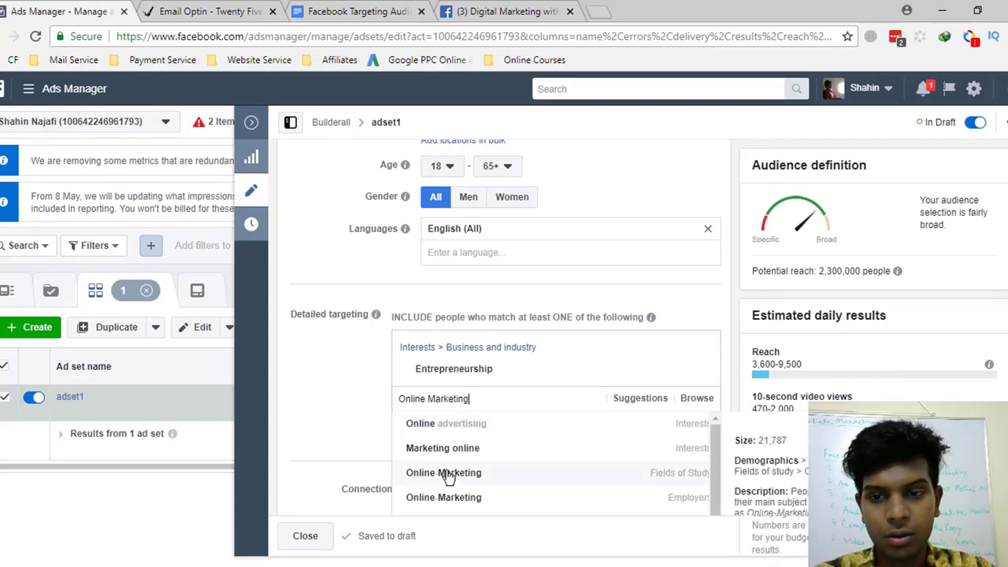
{"action": "left_click", "coordinate": [438, 425]}
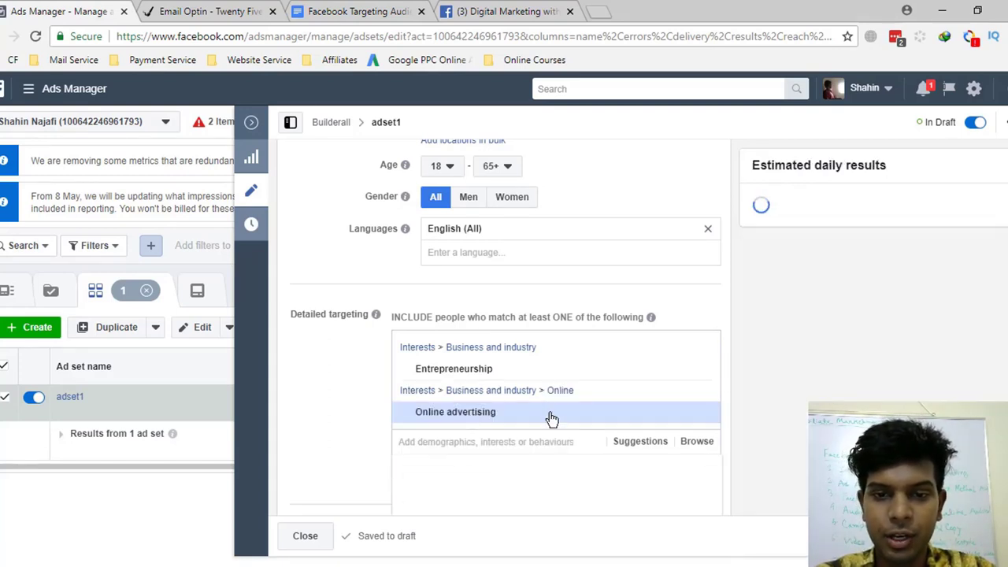
- Try 'clickfunnels' and then 'builders' as interests, clearing the search when neither matches
{"action": "left_click", "coordinate": [347, 11]}
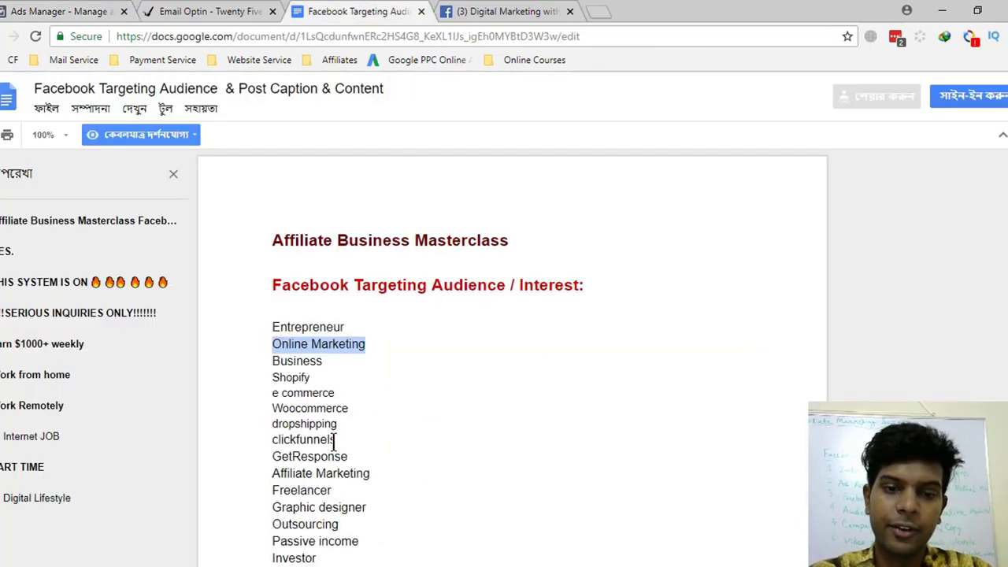
{"action": "left_click_drag", "start_coordinate": [337, 440], "coordinate": [264, 439]}
{"action": "left_click", "coordinate": [71, 11]}
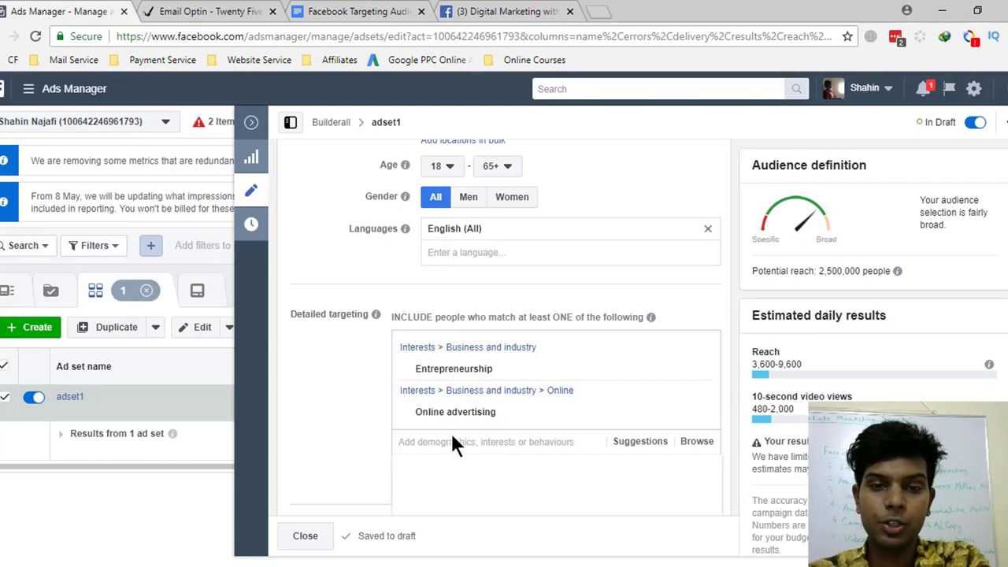
{"action": "left_click", "coordinate": [346, 11]}
{"action": "key", "text": "ctrl+c"}
{"action": "left_click", "coordinate": [44, 11]}
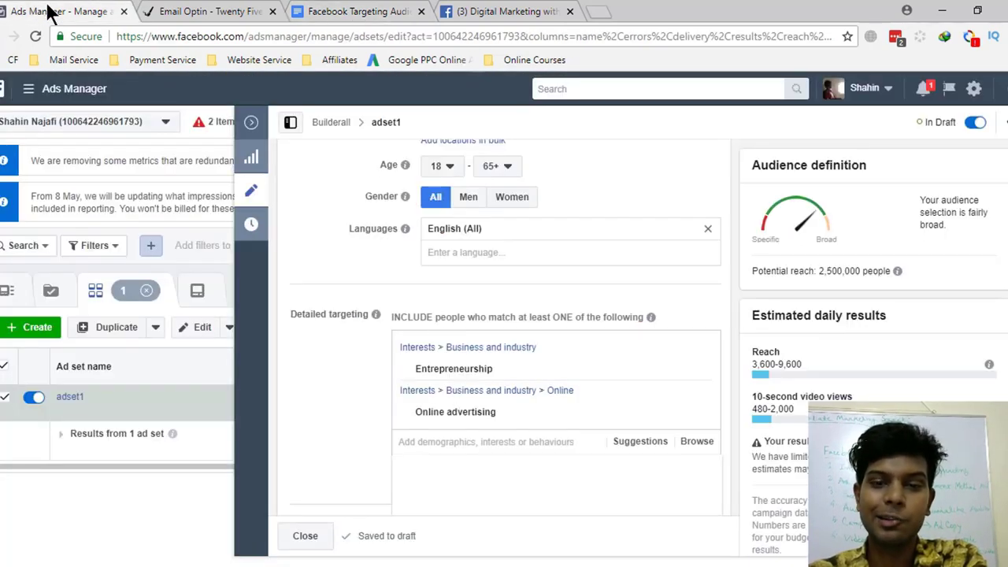
{"action": "left_click", "coordinate": [469, 453]}
{"action": "key", "text": "ctrl+v"}
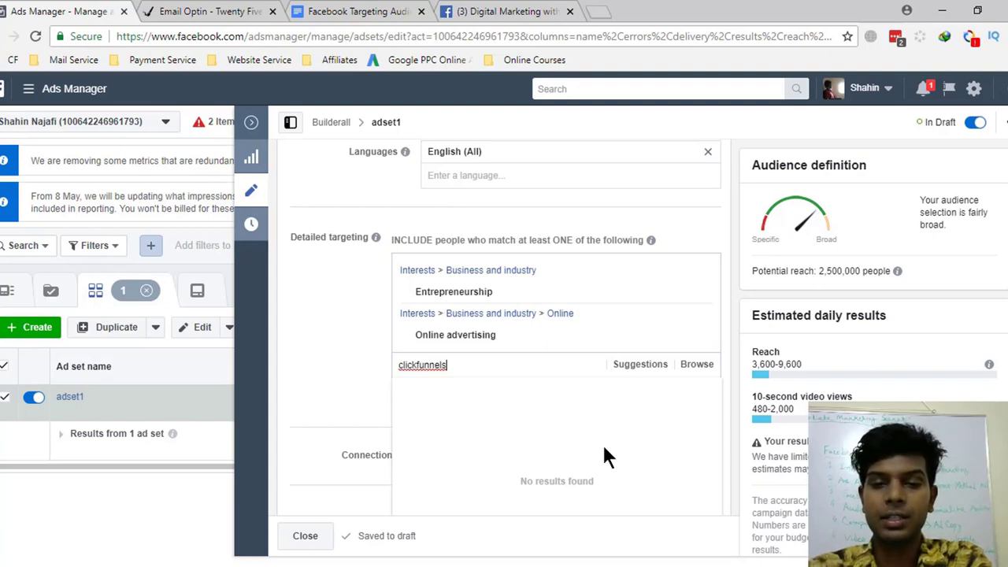
{"action": "key", "text": "ctrl+a"}
{"action": "key", "text": "BackSpace"}
{"action": "type", "text": "bu"}
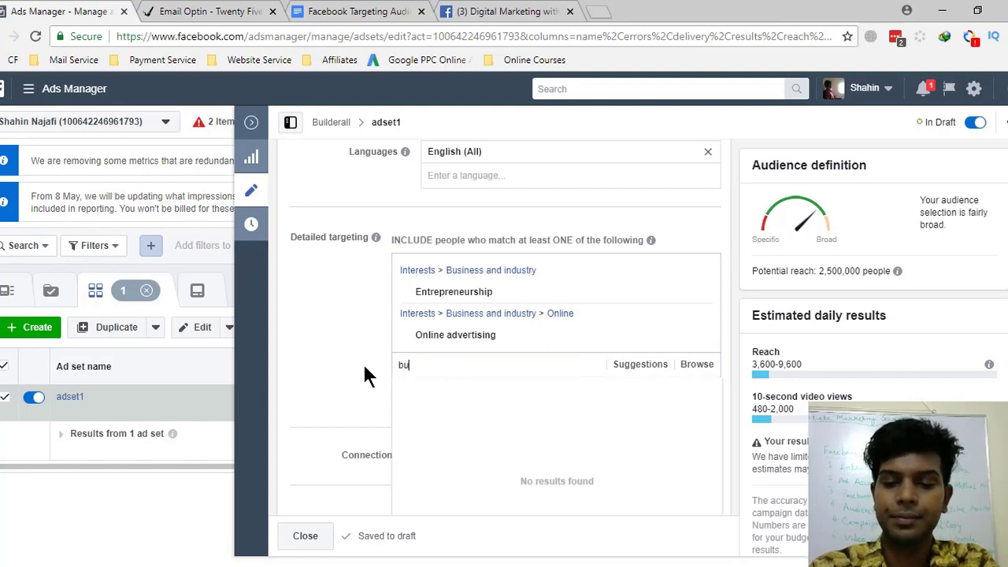
{"action": "type", "text": "ilders"}
{"action": "key", "text": "BackSpace"}
{"action": "key", "text": "BackSpace"}
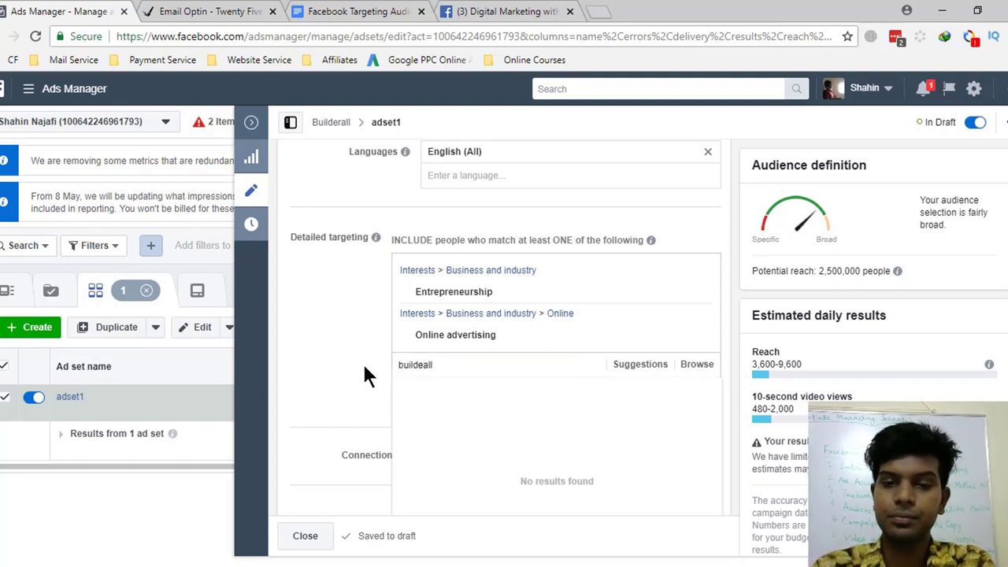
{"action": "key", "text": "BackSpace"}
{"action": "key", "text": "BackSpace"}
{"action": "key", "text": "BackSpace"}
{"action": "key", "text": "BackSpace"}
{"action": "key", "text": "BackSpace"}
{"action": "key", "text": "BackSpace"}
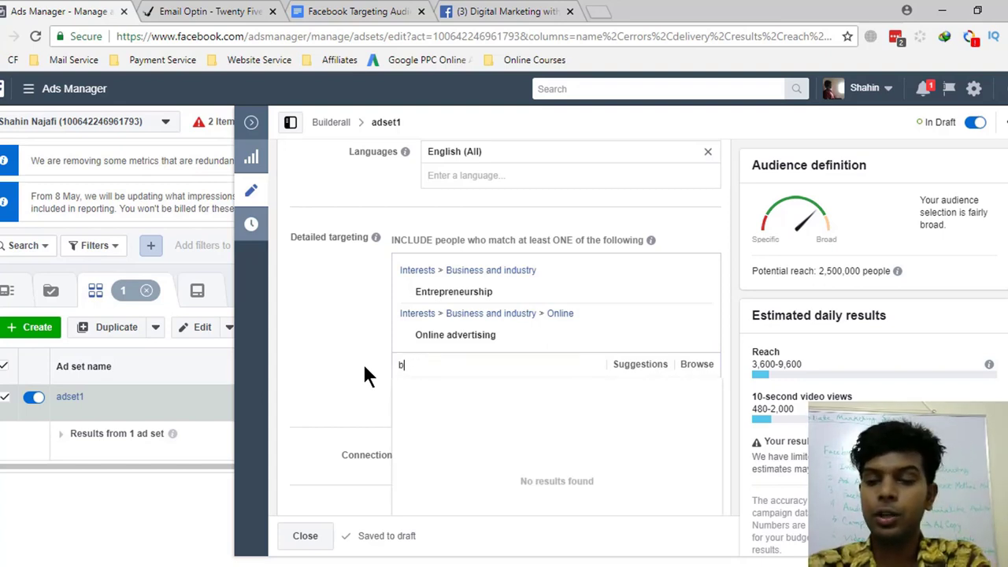
- Copy 'Affiliate Marketing' from the doc and add the Affiliate marketing interest
{"action": "left_click", "coordinate": [330, 11]}
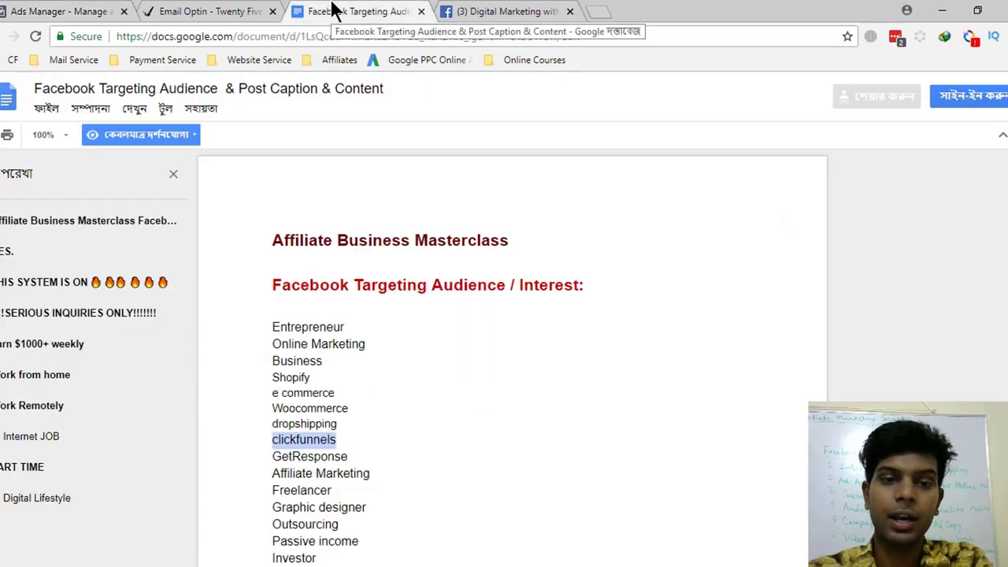
{"action": "scroll", "coordinate": [400, 408], "scroll_direction": "down", "scroll_amount": 1}
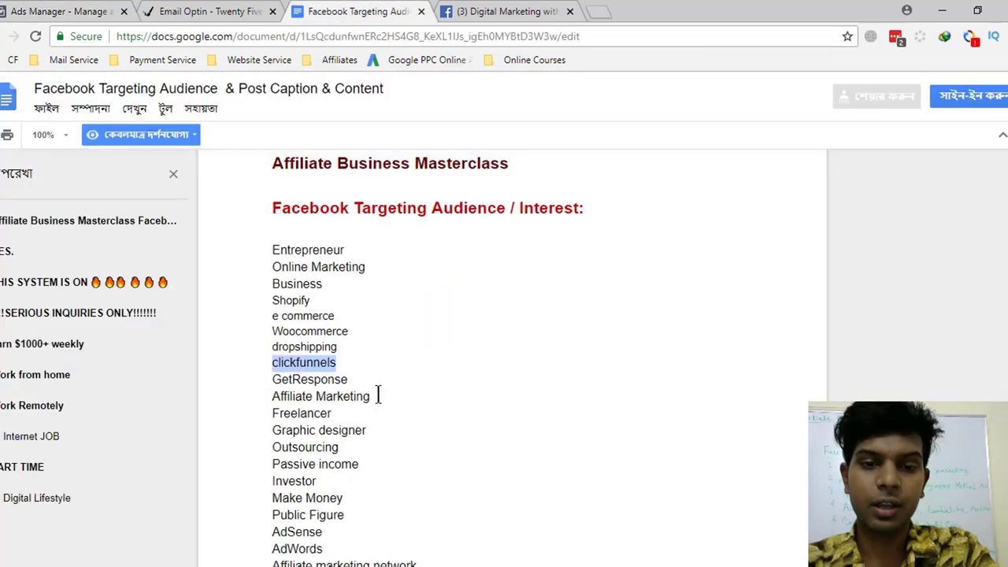
{"action": "left_click_drag", "start_coordinate": [379, 396], "coordinate": [274, 396]}
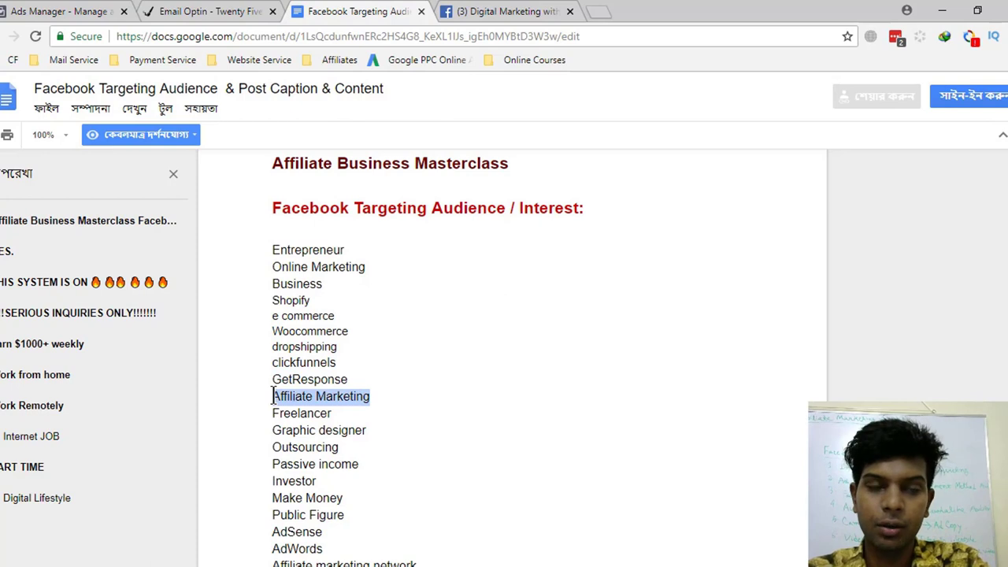
{"action": "key", "text": "ctrl+c"}
{"action": "left_click", "coordinate": [59, 12]}
{"action": "key", "text": "ctrl+v"}
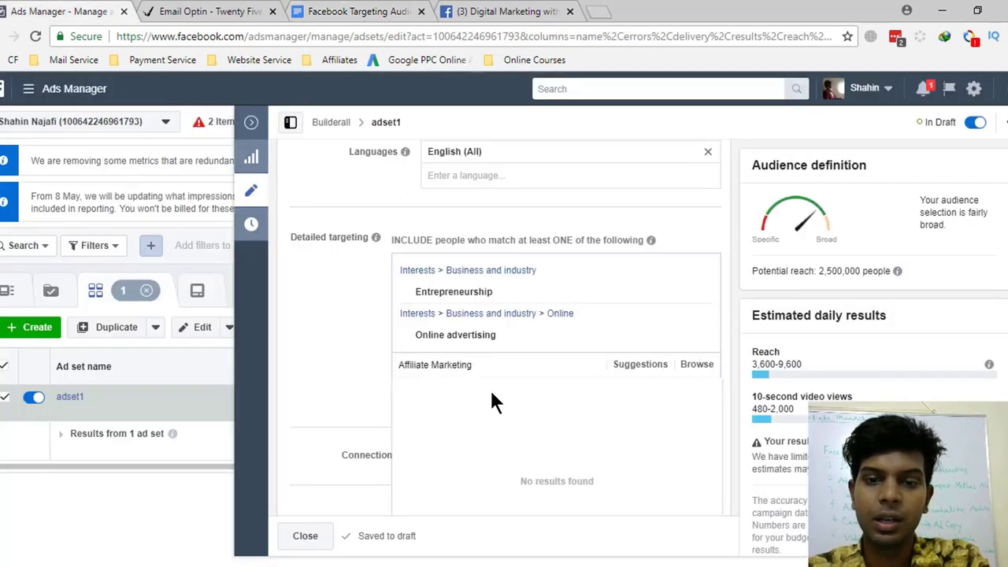
{"action": "left_click", "coordinate": [490, 392]}
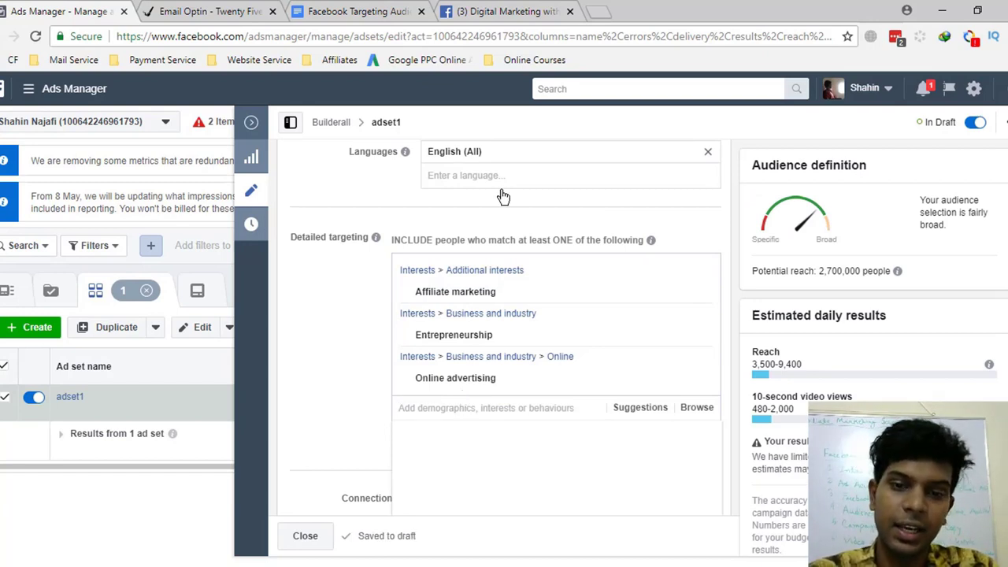
- Recheck the targeting notes, then close the detailed targeting search box
{"action": "left_click", "coordinate": [358, 11]}
{"action": "scroll", "coordinate": [405, 403], "scroll_direction": "down", "scroll_amount": 3}
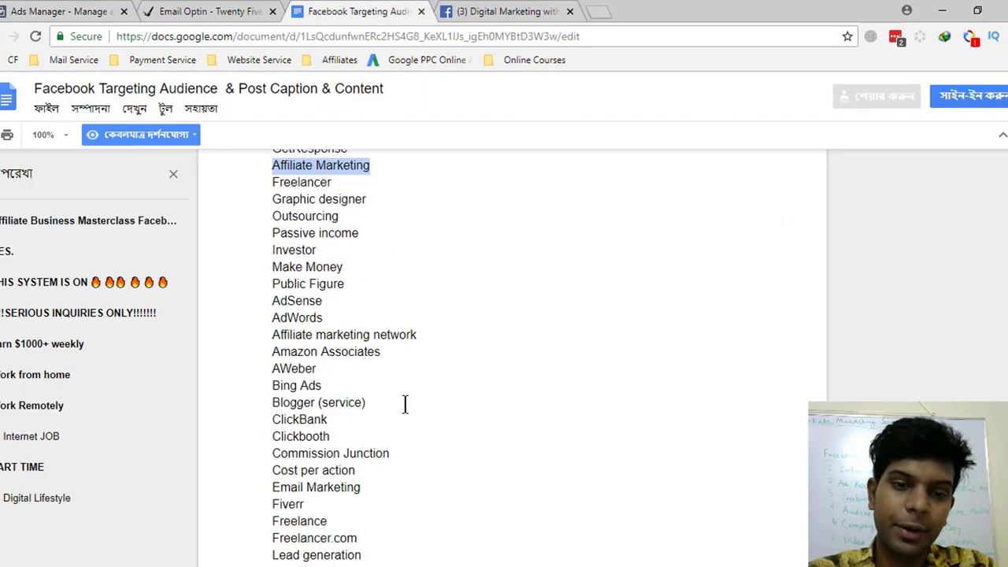
{"action": "scroll", "coordinate": [406, 403], "scroll_direction": "up", "scroll_amount": 3}
{"action": "left_click", "coordinate": [52, 11]}
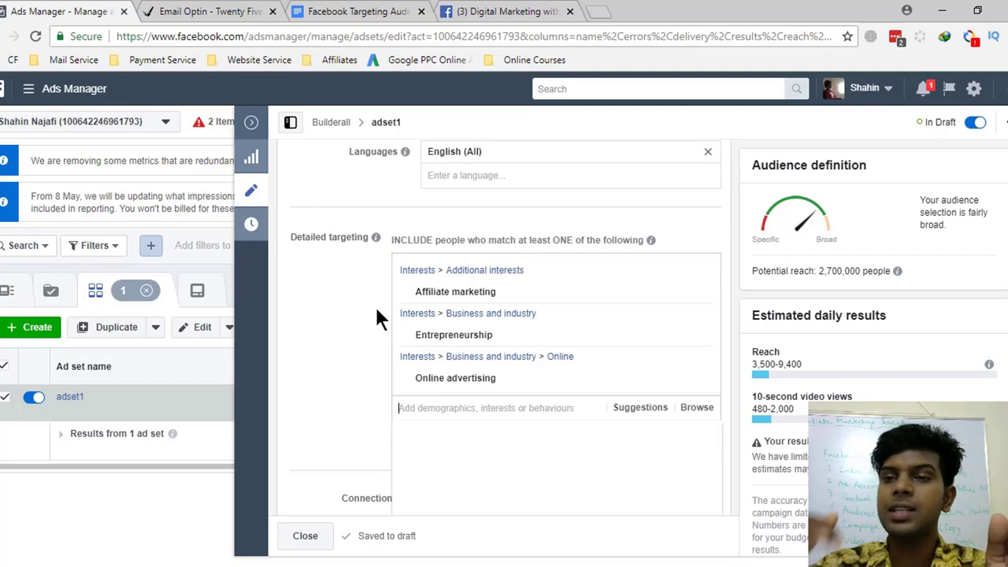
{"action": "left_click", "coordinate": [318, 309]}
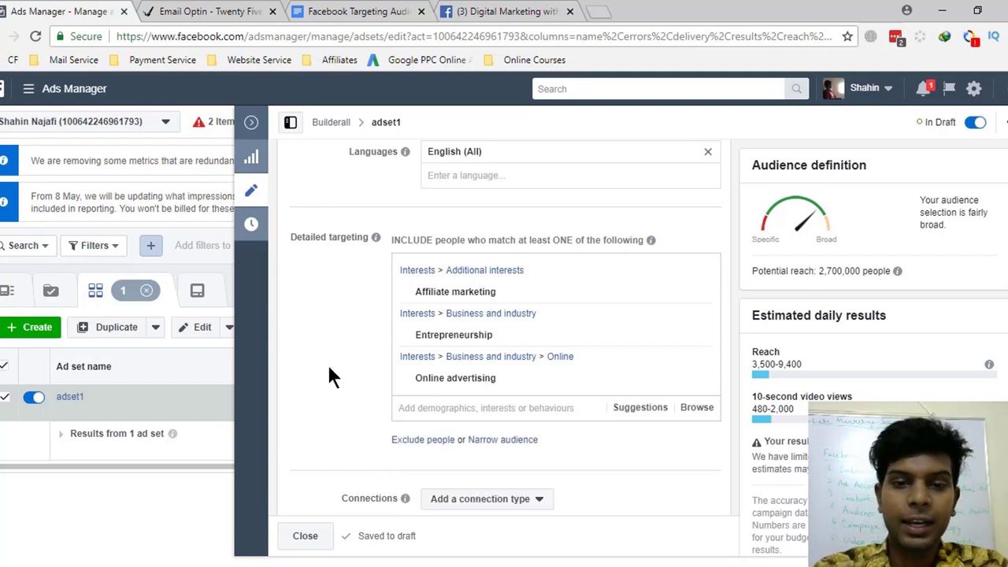
- Scroll the targeting notes down to the 'Person Target Ads:' section
{"action": "scroll", "coordinate": [328, 376], "scroll_direction": "down", "scroll_amount": 1}
{"action": "left_click", "coordinate": [371, 11]}
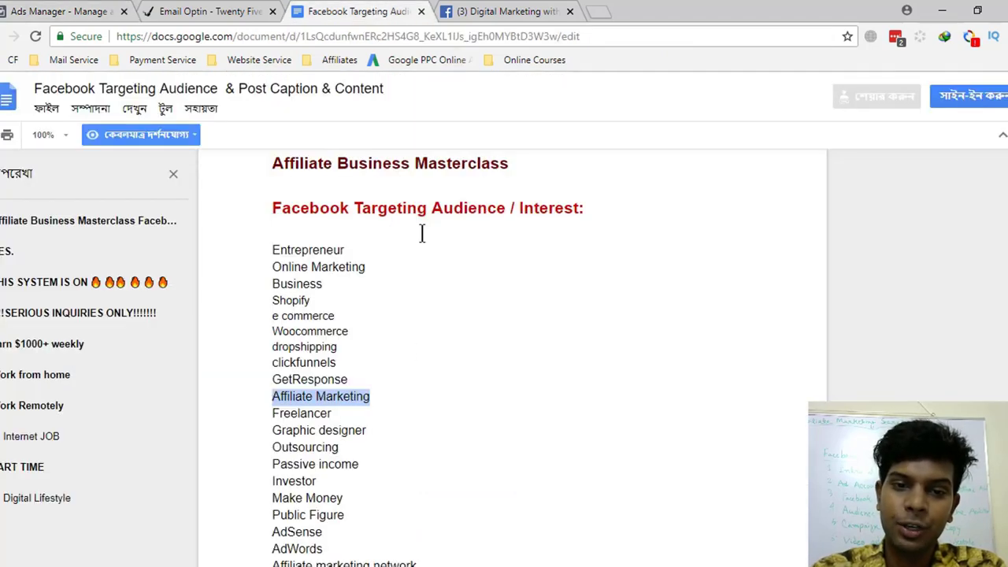
{"action": "scroll", "coordinate": [408, 394], "scroll_direction": "down", "scroll_amount": 10}
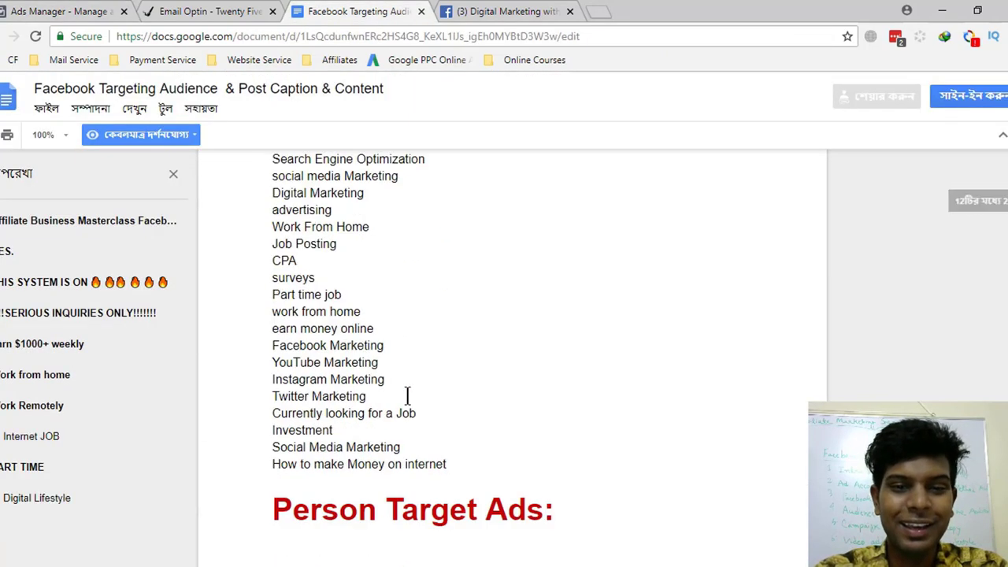
{"action": "scroll", "coordinate": [407, 394], "scroll_direction": "down", "scroll_amount": 5}
{"action": "scroll", "coordinate": [407, 394], "scroll_direction": "up", "scroll_amount": 1}
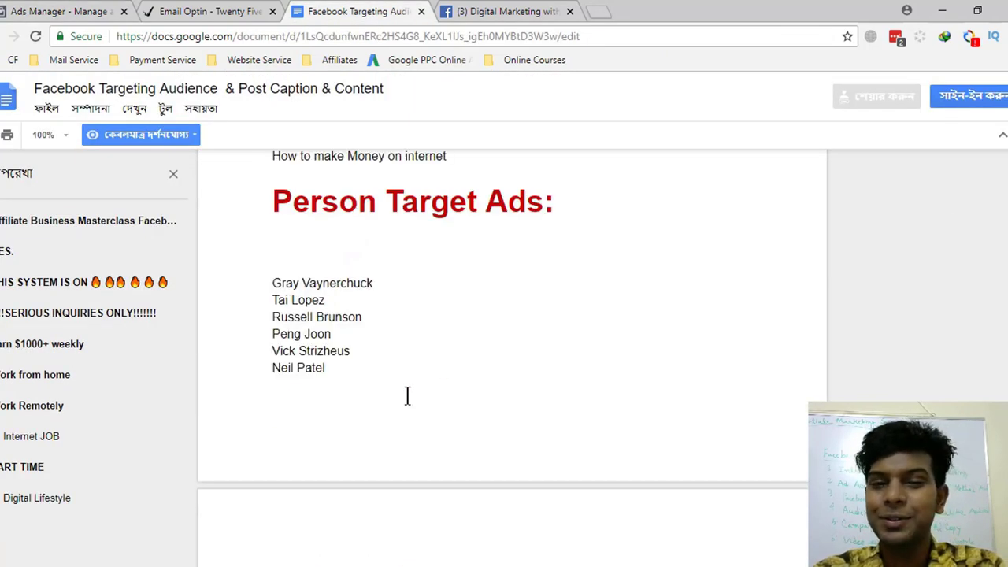
{"action": "left_click", "coordinate": [27, 11]}
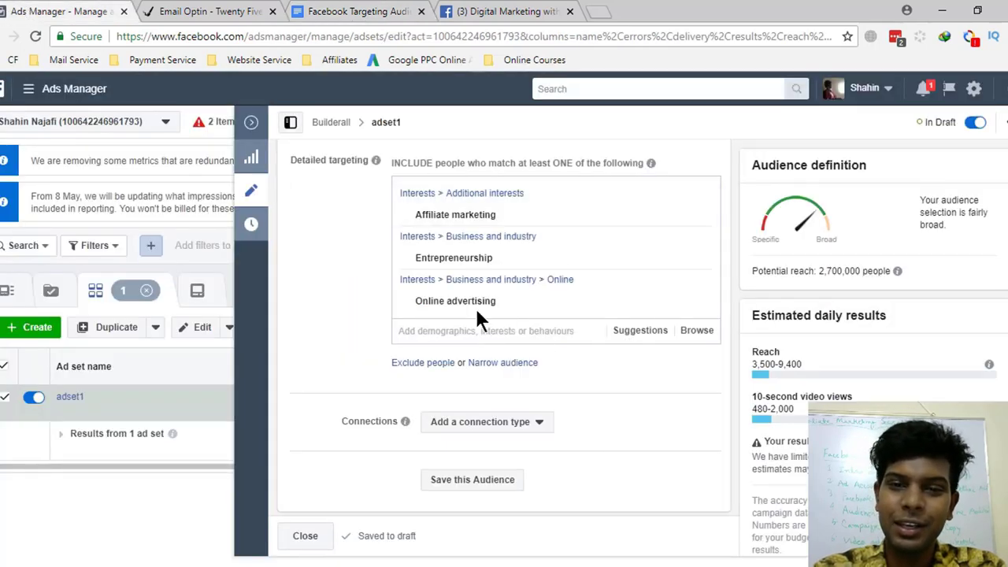
{"action": "left_click", "coordinate": [347, 11]}
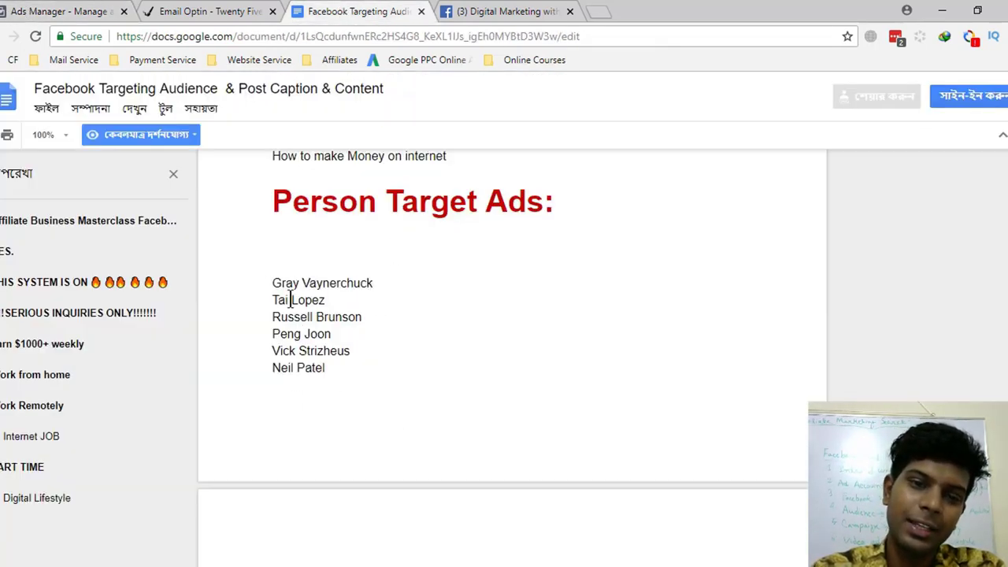
- Select names in the Person Target Ads list, ending with all six highlighted
{"action": "left_click_drag", "start_coordinate": [273, 282], "coordinate": [369, 284]}
{"action": "left_click_drag", "start_coordinate": [278, 300], "coordinate": [281, 318]}
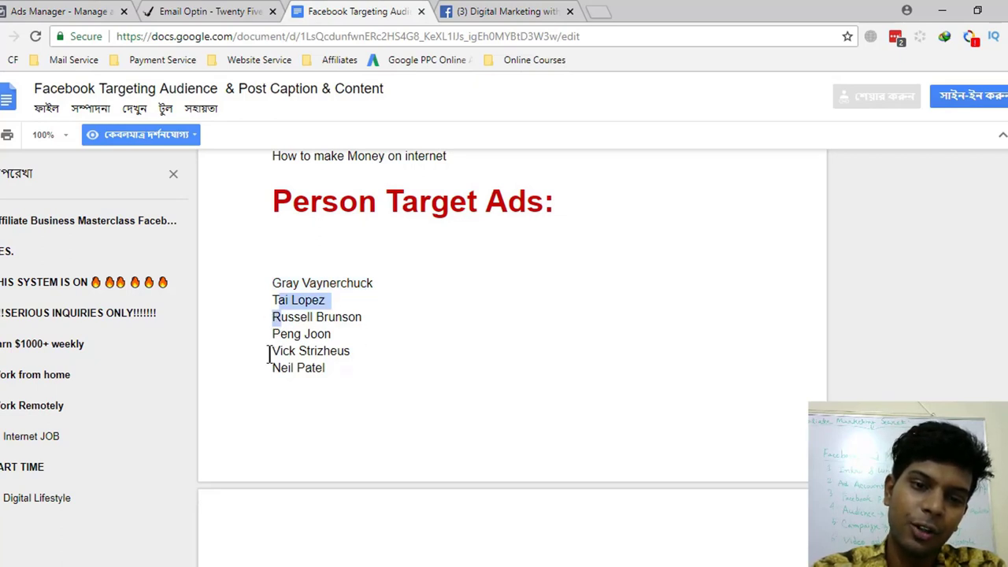
{"action": "left_click_drag", "start_coordinate": [367, 349], "coordinate": [274, 352]}
{"action": "left_click", "coordinate": [383, 360]}
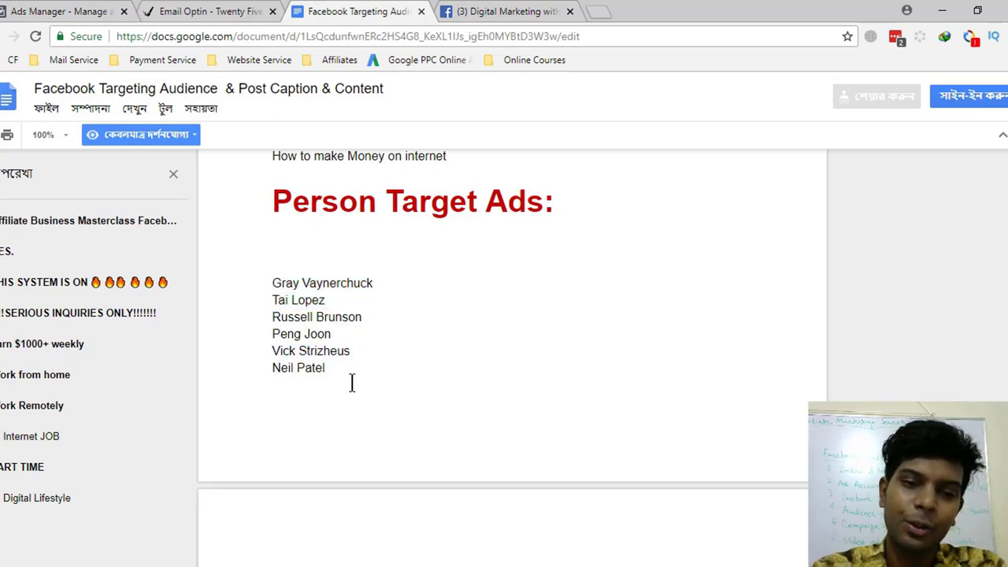
{"action": "left_click_drag", "start_coordinate": [352, 383], "coordinate": [270, 276]}
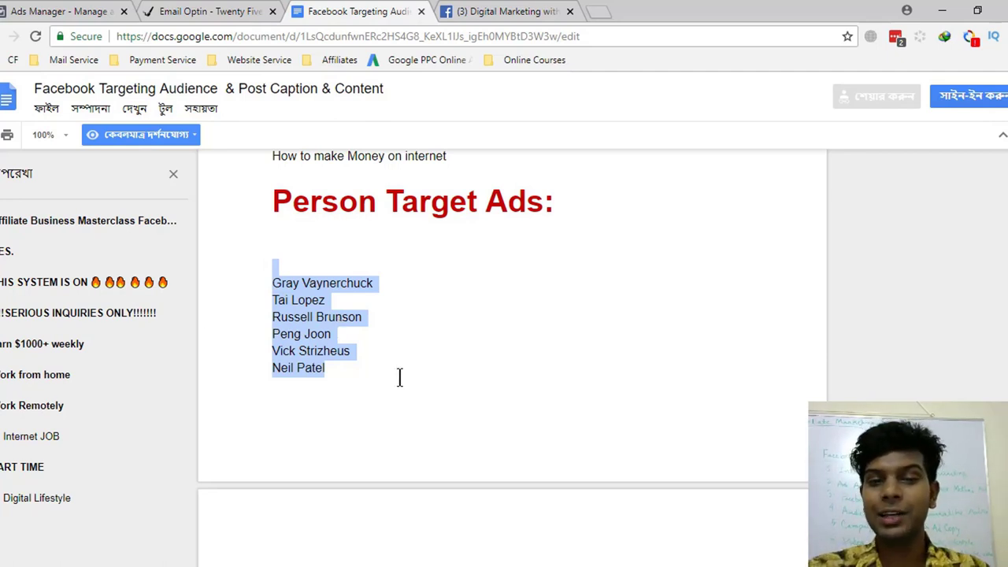
- Copy the second Person Target Ads name and add its suggestion as a detailed targeting interest
{"action": "left_click", "coordinate": [313, 276]}
{"action": "left_click_drag", "start_coordinate": [401, 285], "coordinate": [270, 270]}
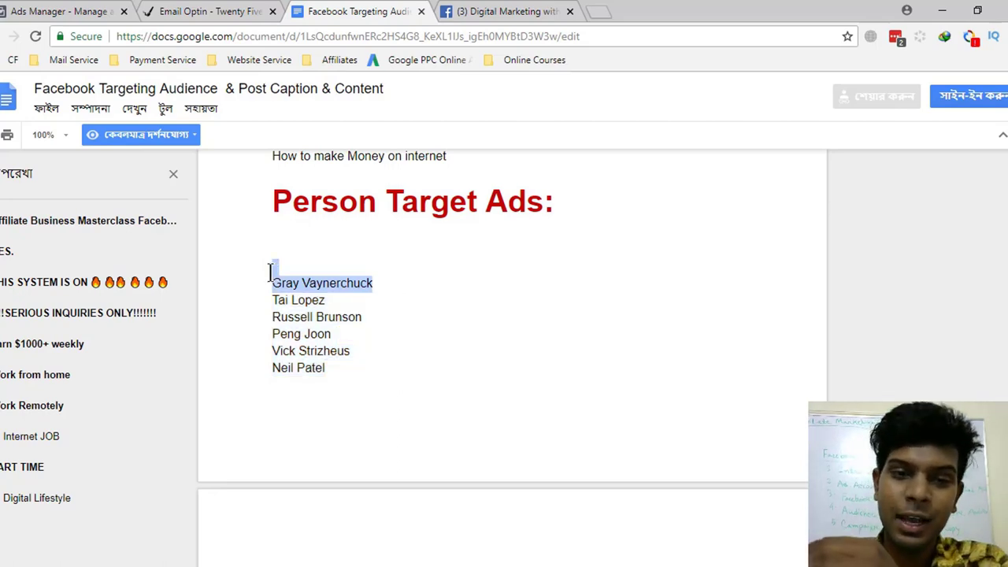
{"action": "left_click", "coordinate": [79, 11]}
{"action": "left_click", "coordinate": [394, 11]}
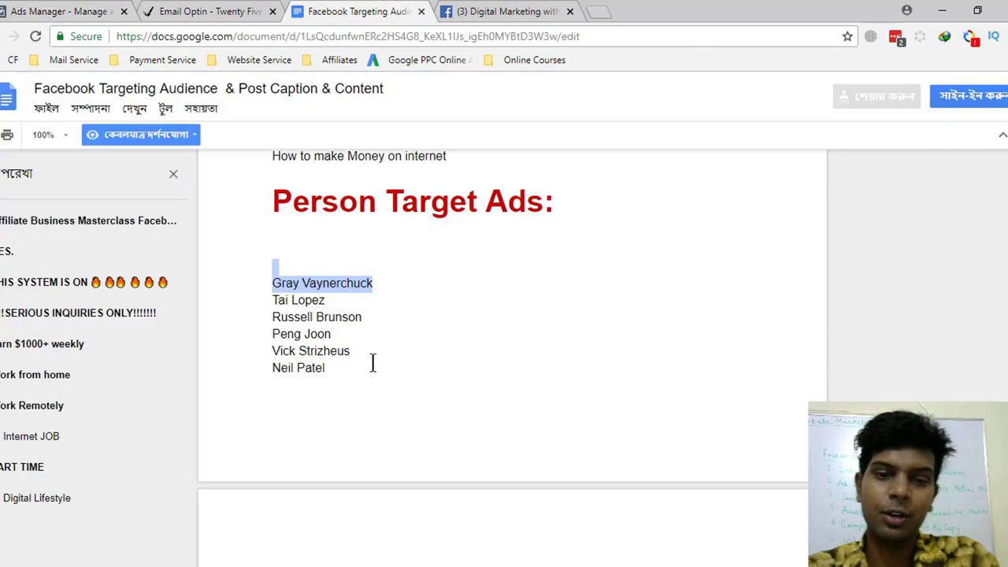
{"action": "left_click_drag", "start_coordinate": [325, 300], "coordinate": [272, 300]}
{"action": "key", "text": "ctrl+c"}
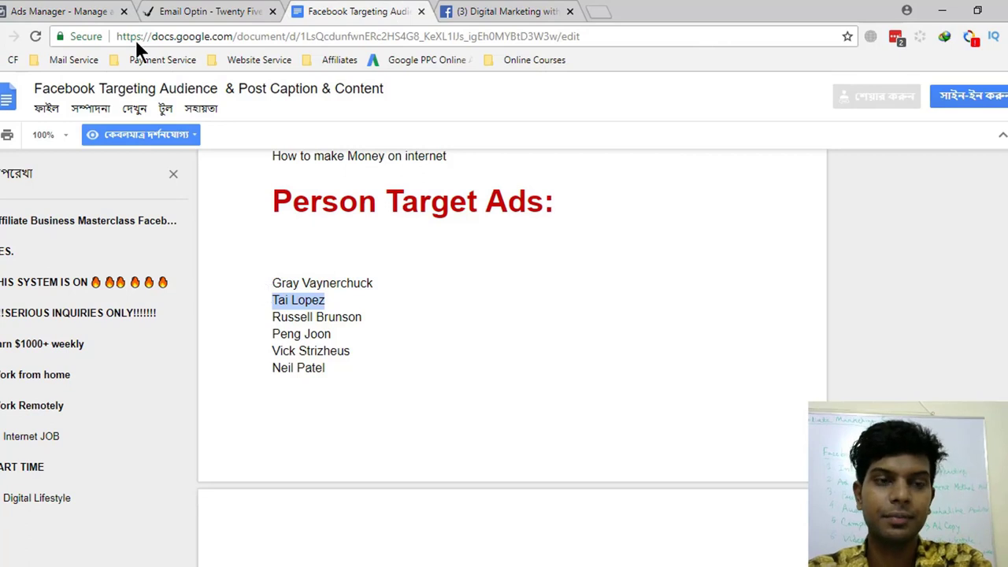
{"action": "left_click", "coordinate": [71, 11]}
{"action": "key", "text": "ctrl+v"}
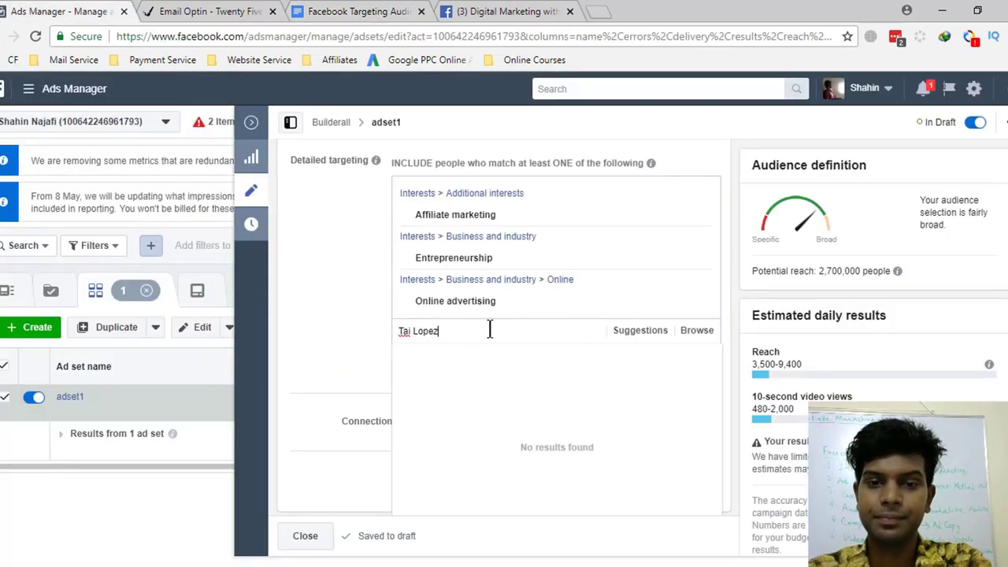
{"action": "left_click", "coordinate": [431, 368]}
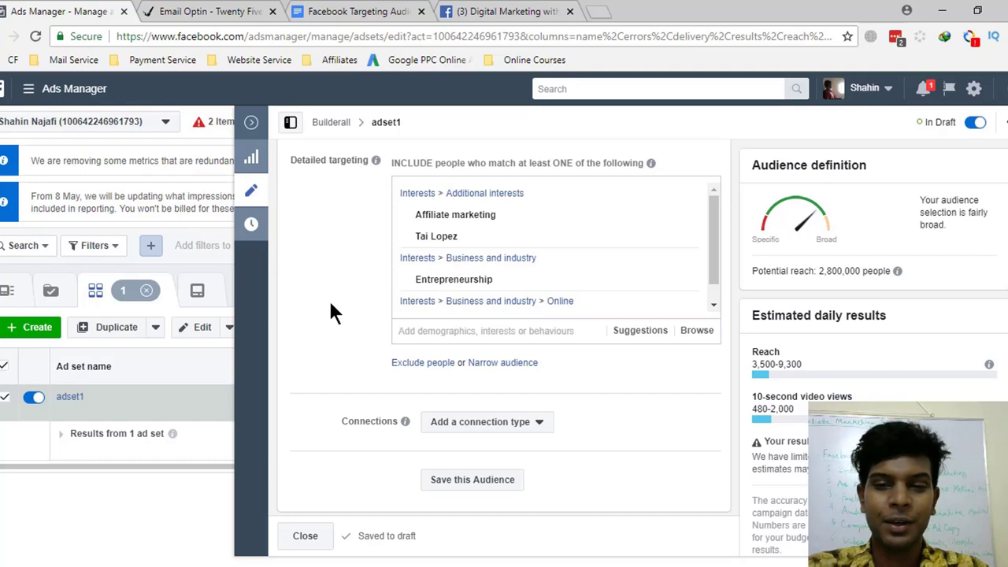
- Scroll down to adset1's Placement platforms to review them, then switch to the digital marketing Facebook Page
{"action": "scroll", "coordinate": [338, 354], "scroll_direction": "down", "scroll_amount": 1}
{"action": "scroll", "coordinate": [354, 409], "scroll_direction": "down", "scroll_amount": 2}
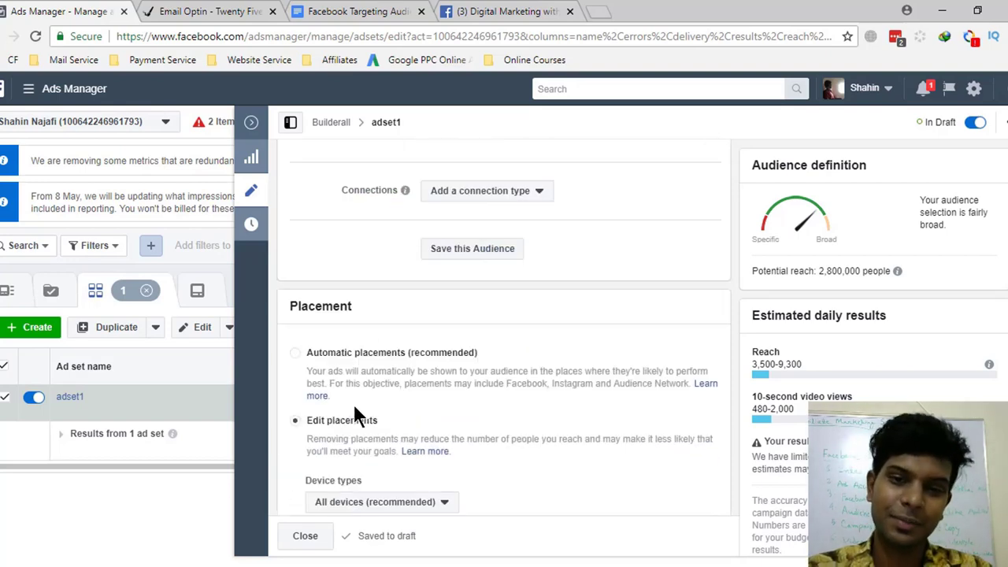
{"action": "scroll", "coordinate": [361, 390], "scroll_direction": "down", "scroll_amount": 1}
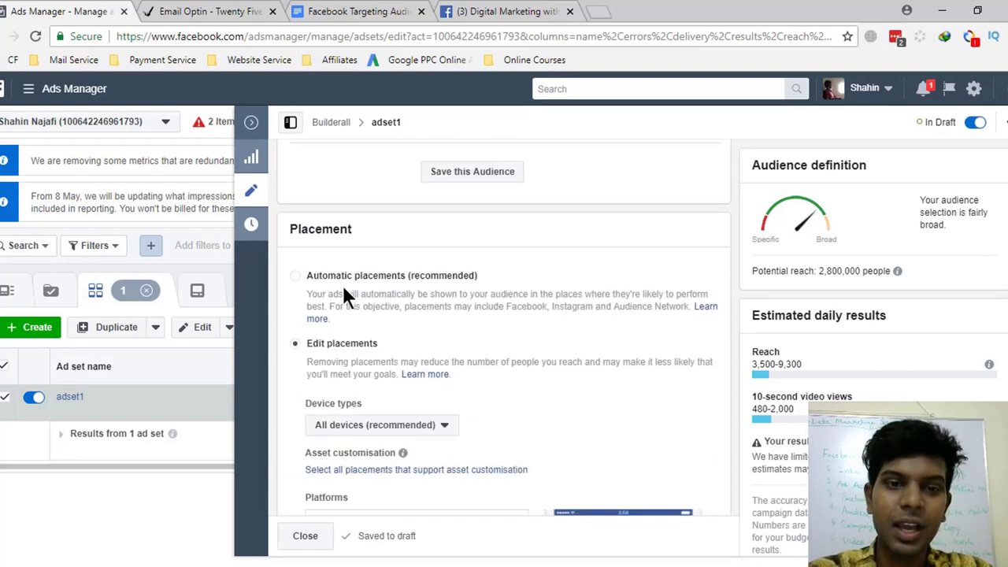
{"action": "scroll", "coordinate": [453, 365], "scroll_direction": "down", "scroll_amount": 1}
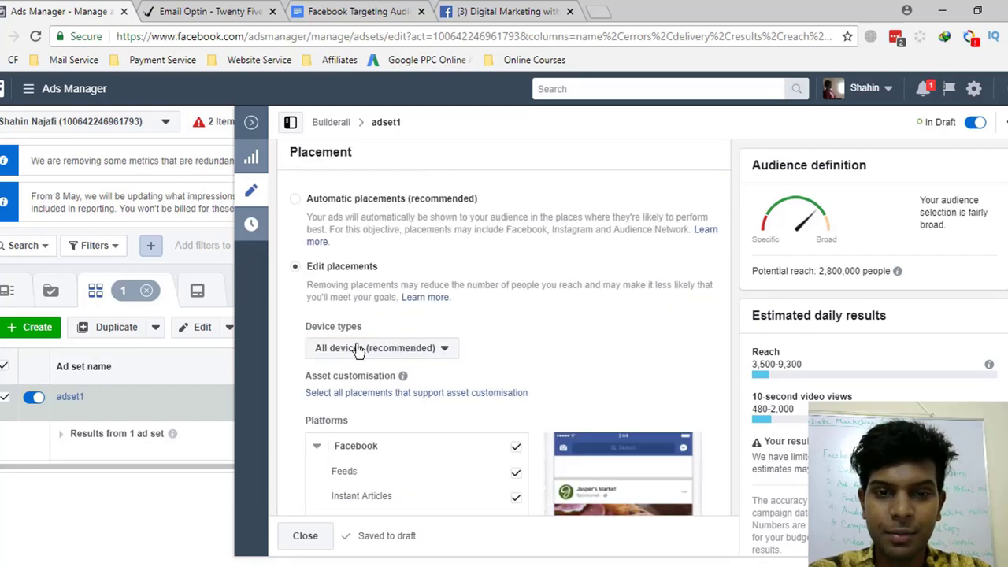
{"action": "scroll", "coordinate": [477, 363], "scroll_direction": "down", "scroll_amount": 2}
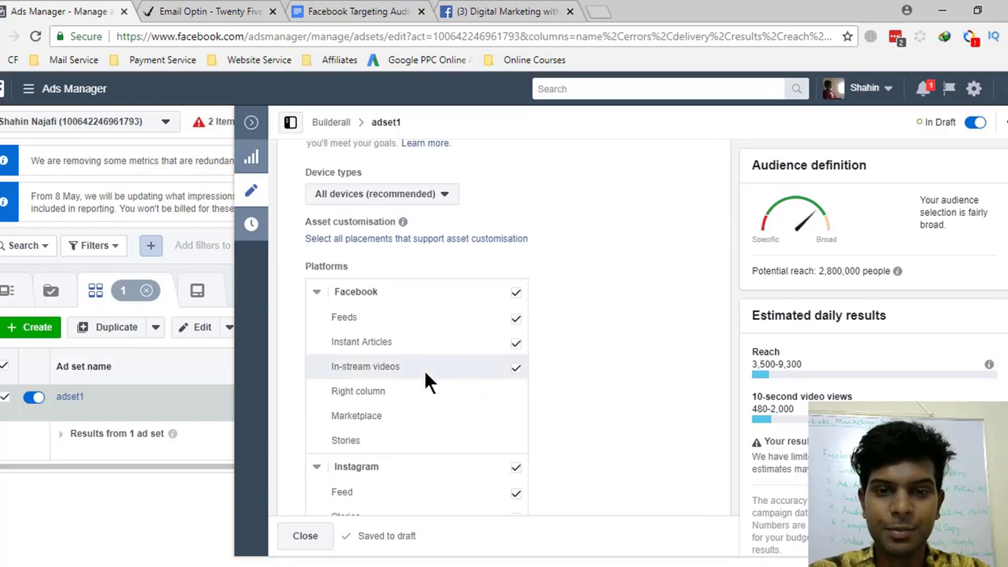
{"action": "scroll", "coordinate": [470, 315], "scroll_direction": "down", "scroll_amount": 1}
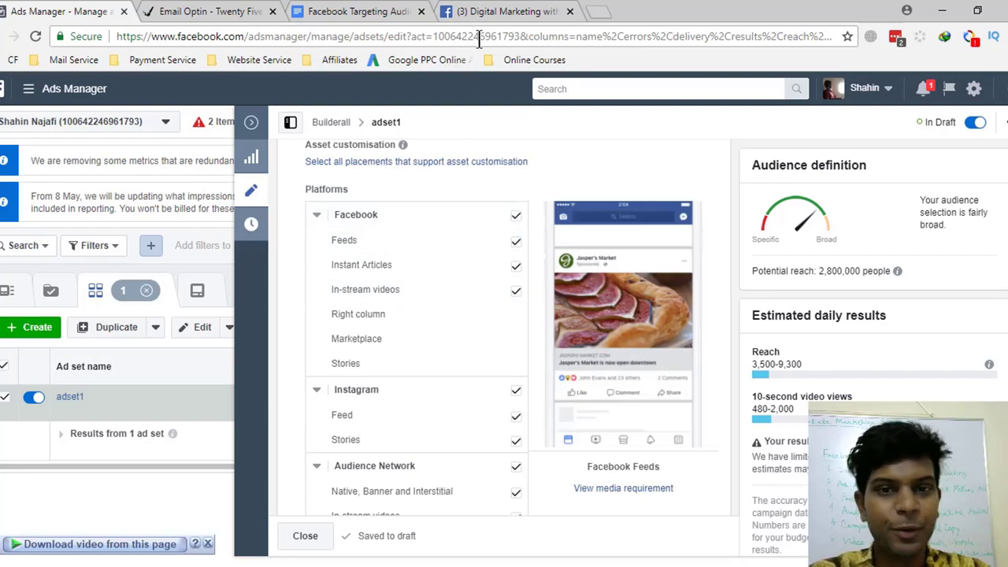
{"action": "left_click", "coordinate": [482, 10]}
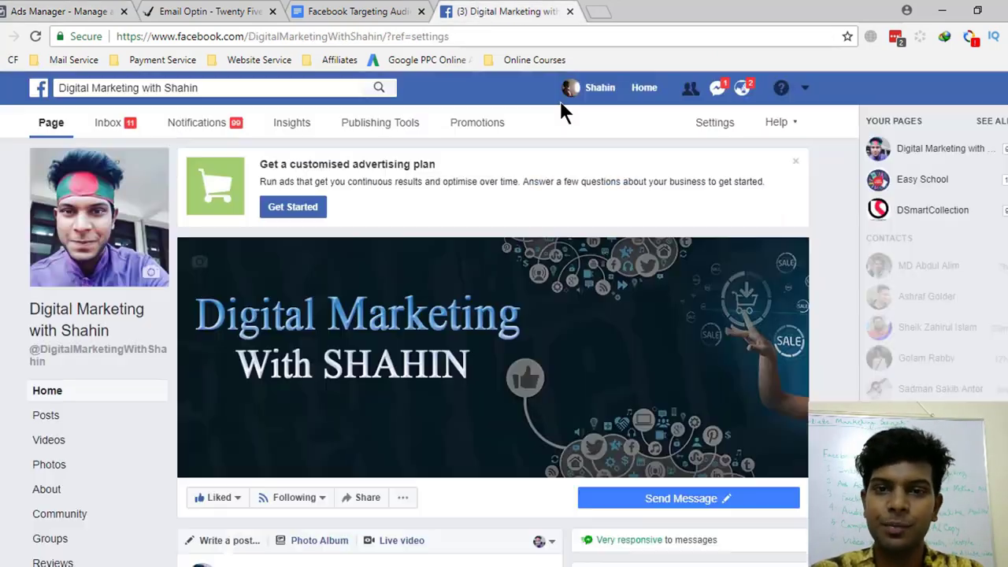
- Glance at the Facebook news feed, then return to adset1's Placement section in Ads Manager
{"action": "left_click", "coordinate": [644, 88]}
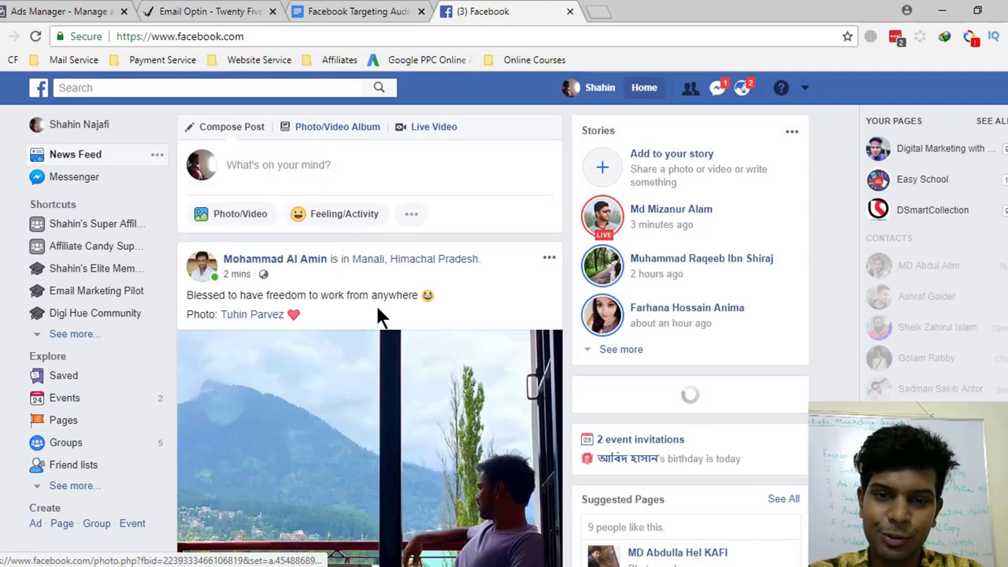
{"action": "scroll", "coordinate": [377, 310], "scroll_direction": "down", "scroll_amount": 10}
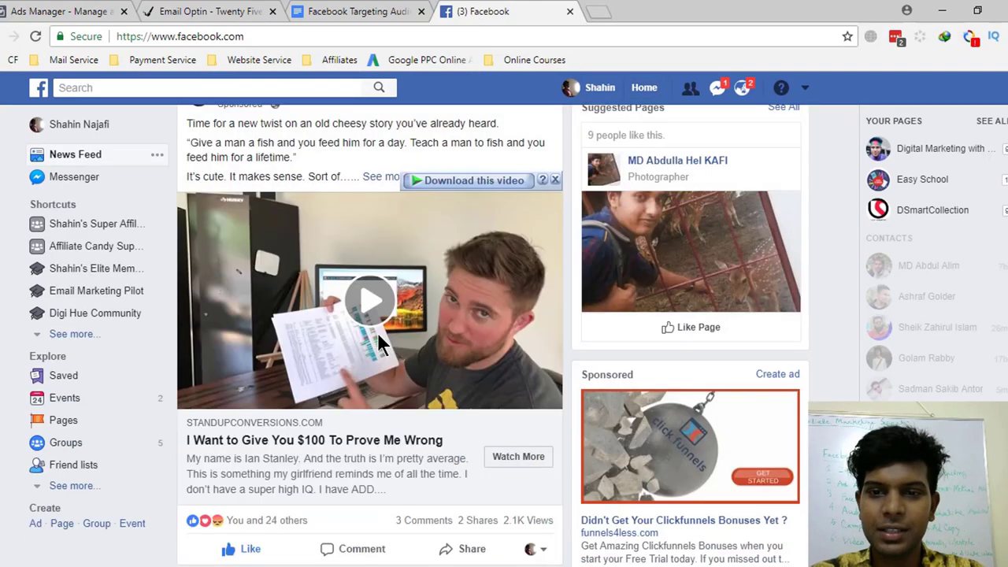
{"action": "left_click", "coordinate": [63, 11]}
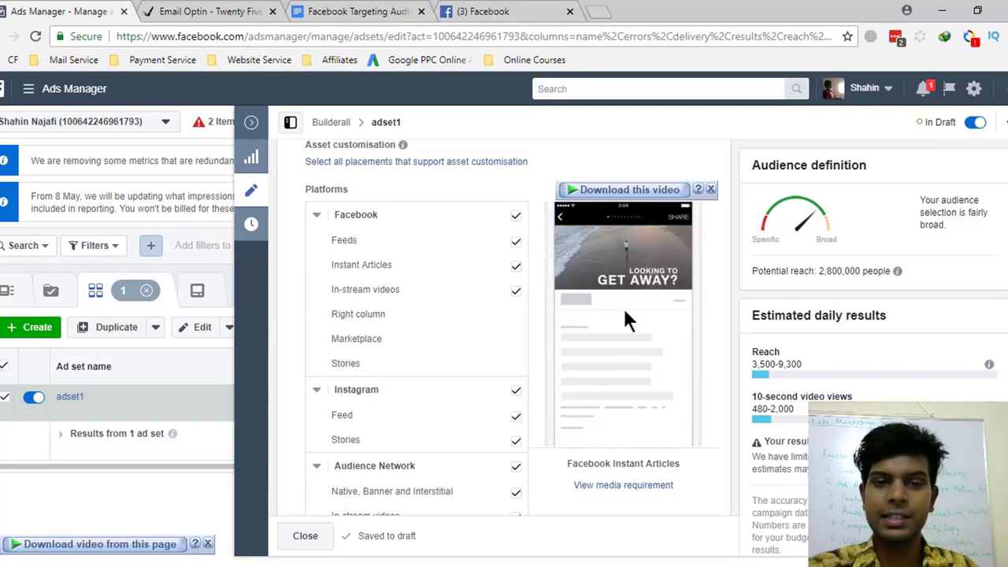
- Switch adset1 to Edit placements and untick Facebook Instant Articles
{"action": "left_click", "coordinate": [516, 269]}
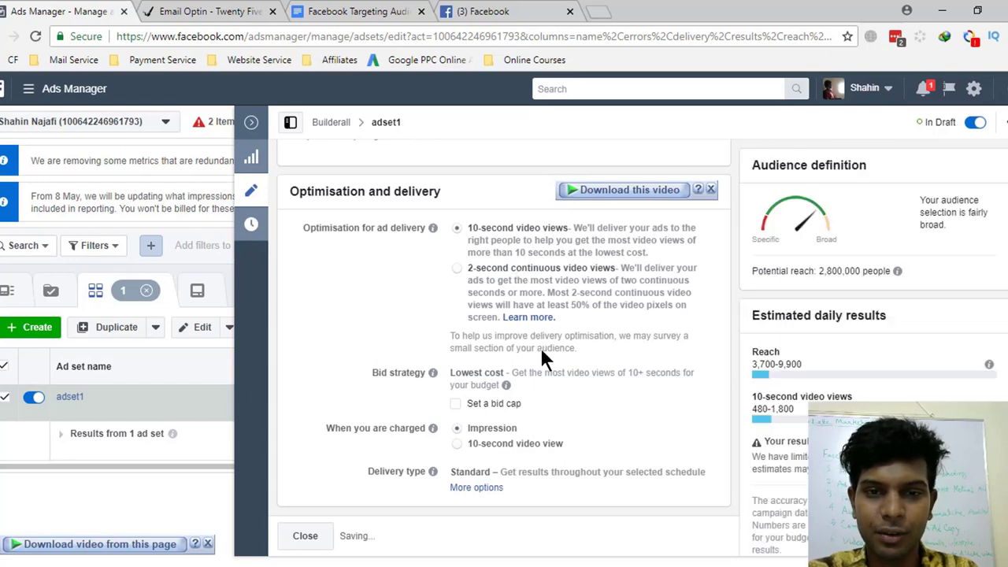
{"action": "scroll", "coordinate": [540, 346], "scroll_direction": "up", "scroll_amount": 3}
{"action": "scroll", "coordinate": [541, 349], "scroll_direction": "down", "scroll_amount": 2}
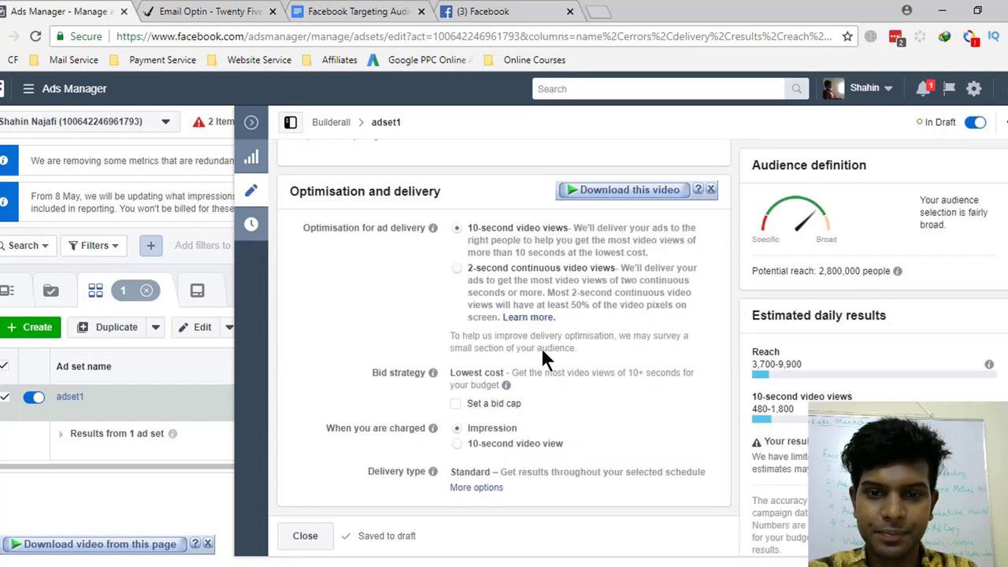
{"action": "scroll", "coordinate": [541, 351], "scroll_direction": "up", "scroll_amount": 4}
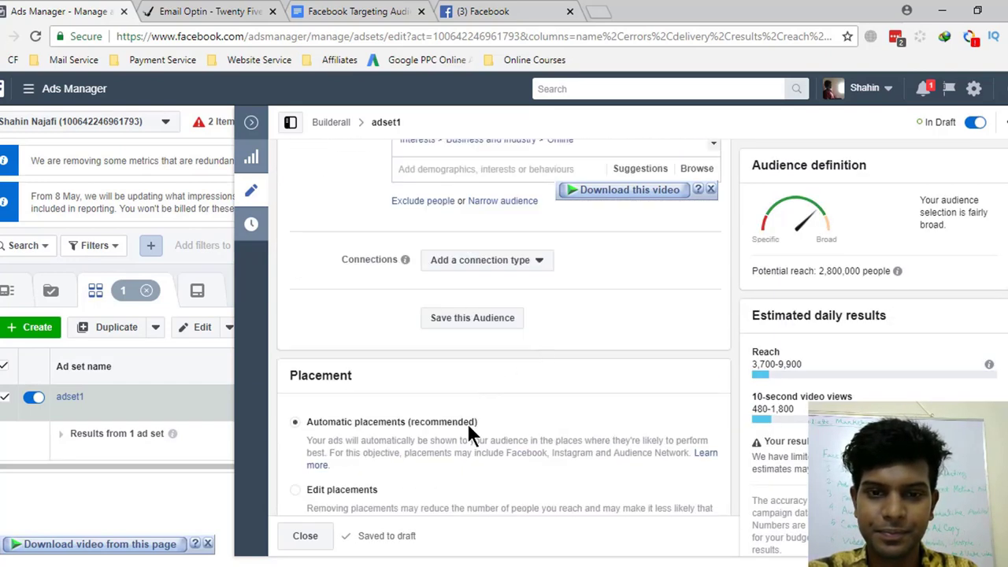
{"action": "scroll", "coordinate": [614, 439], "scroll_direction": "down", "scroll_amount": 1}
{"action": "left_click", "coordinate": [624, 439]}
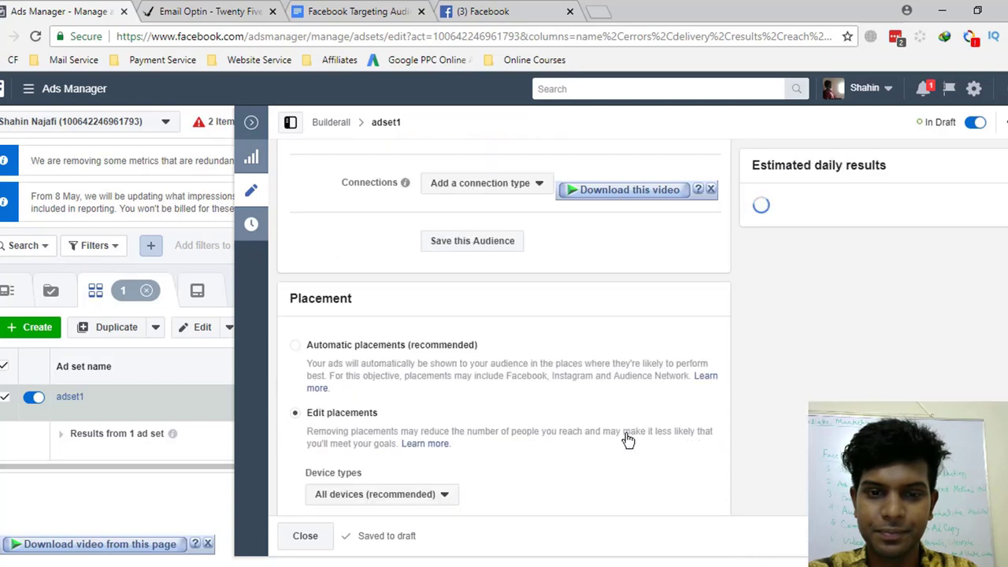
{"action": "scroll", "coordinate": [624, 439], "scroll_direction": "down", "scroll_amount": 3}
{"action": "scroll", "coordinate": [626, 441], "scroll_direction": "down", "scroll_amount": 1}
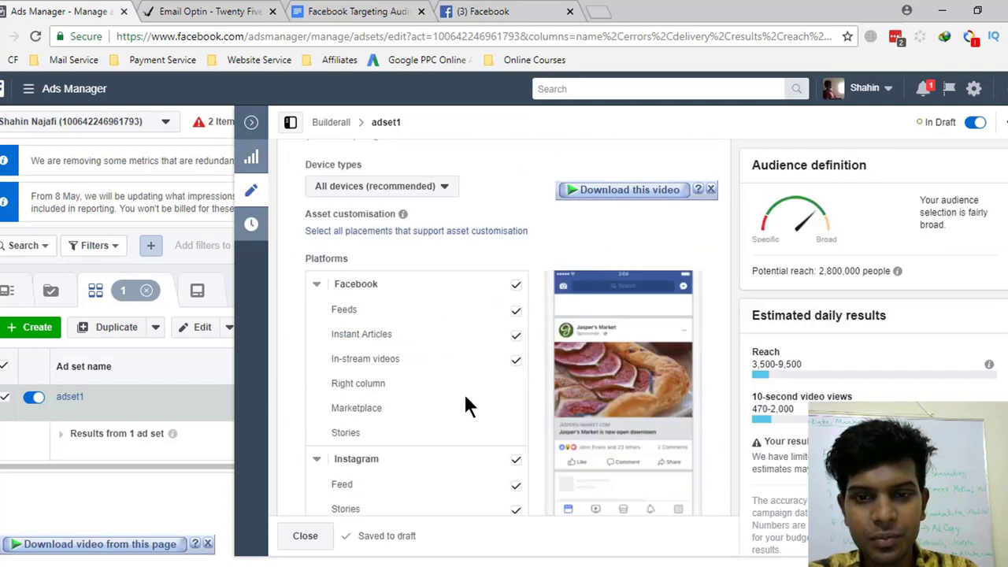
{"action": "left_click", "coordinate": [516, 337]}
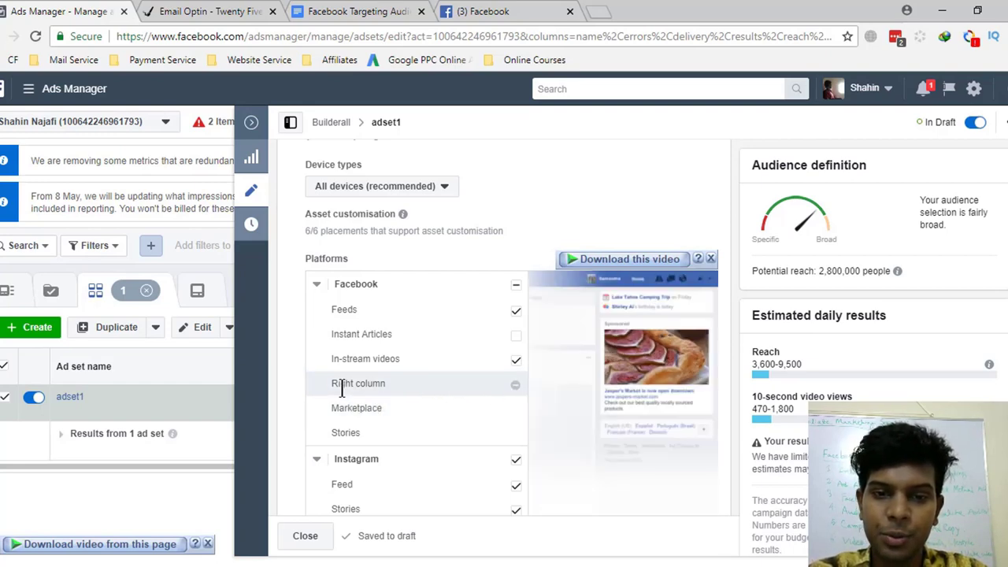
{"action": "key", "text": "ctrl+Tab"}
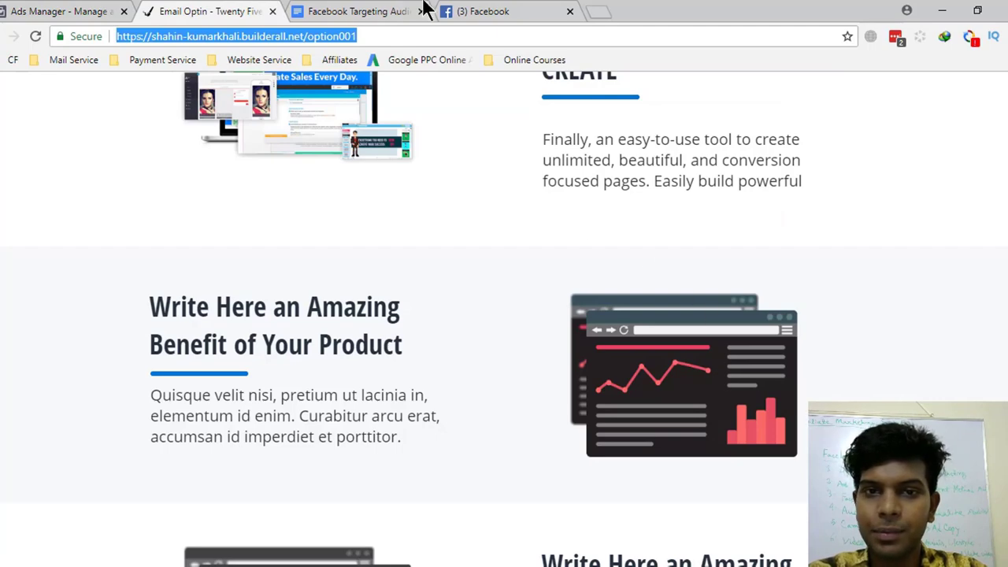
- Scroll through the Facebook news feed's sponsored posts, then go back to the adset1 placement editor
{"action": "left_click", "coordinate": [400, 9]}
{"action": "left_click", "coordinate": [482, 10]}
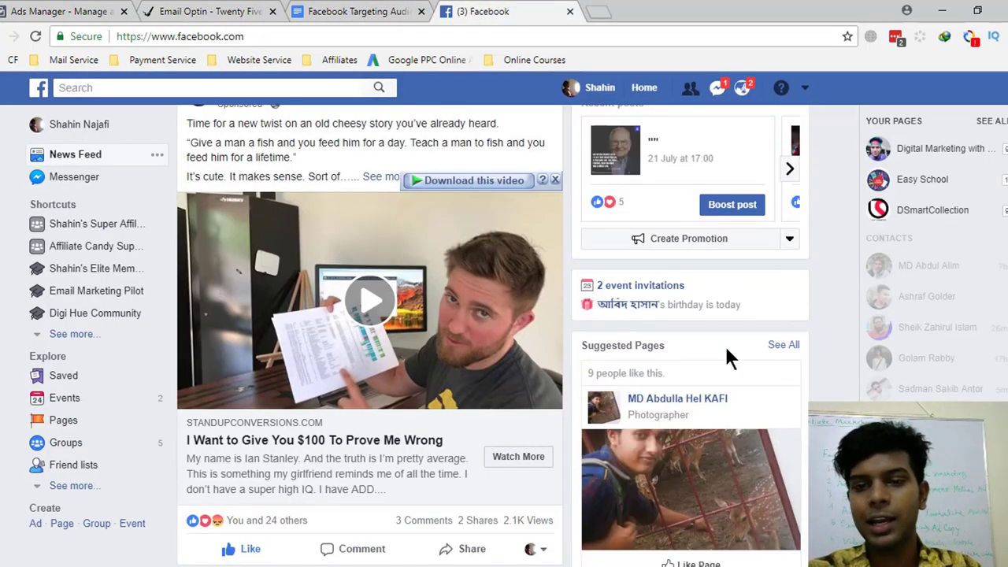
{"action": "scroll", "coordinate": [732, 354], "scroll_direction": "down", "scroll_amount": 3}
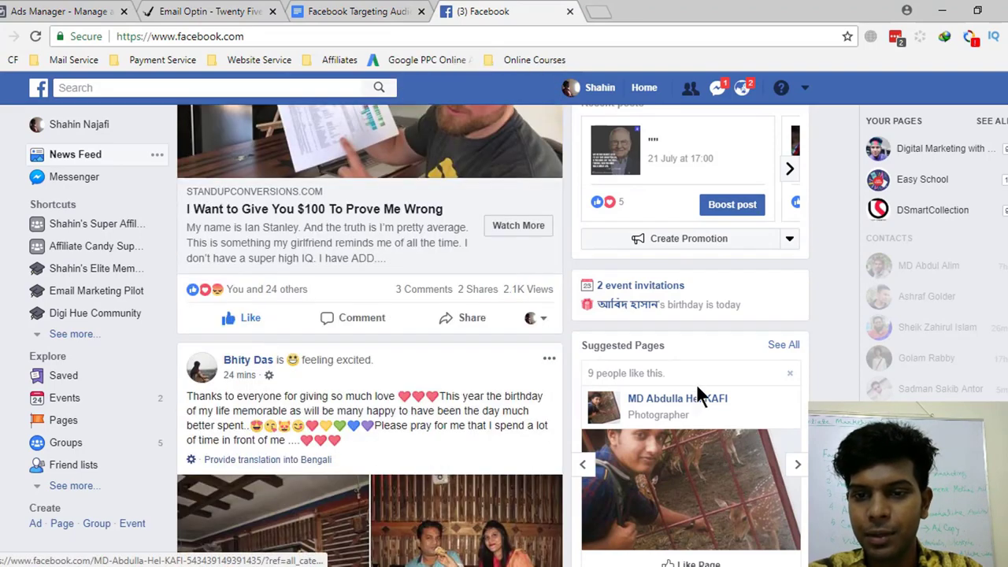
{"action": "scroll", "coordinate": [748, 362], "scroll_direction": "down", "scroll_amount": 2}
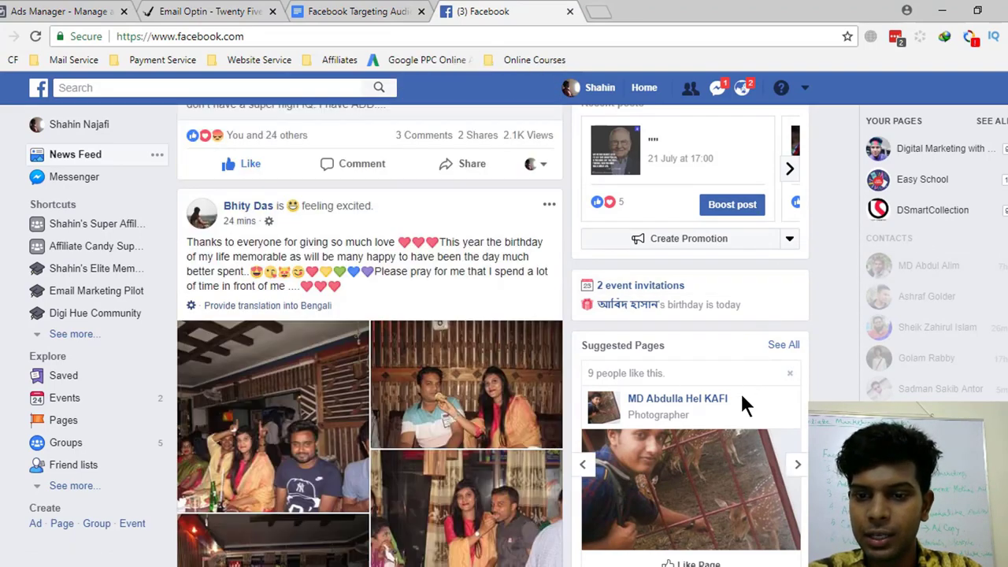
{"action": "scroll", "coordinate": [737, 417], "scroll_direction": "down", "scroll_amount": 3}
{"action": "scroll", "coordinate": [1002, 232], "scroll_direction": "down", "scroll_amount": 5}
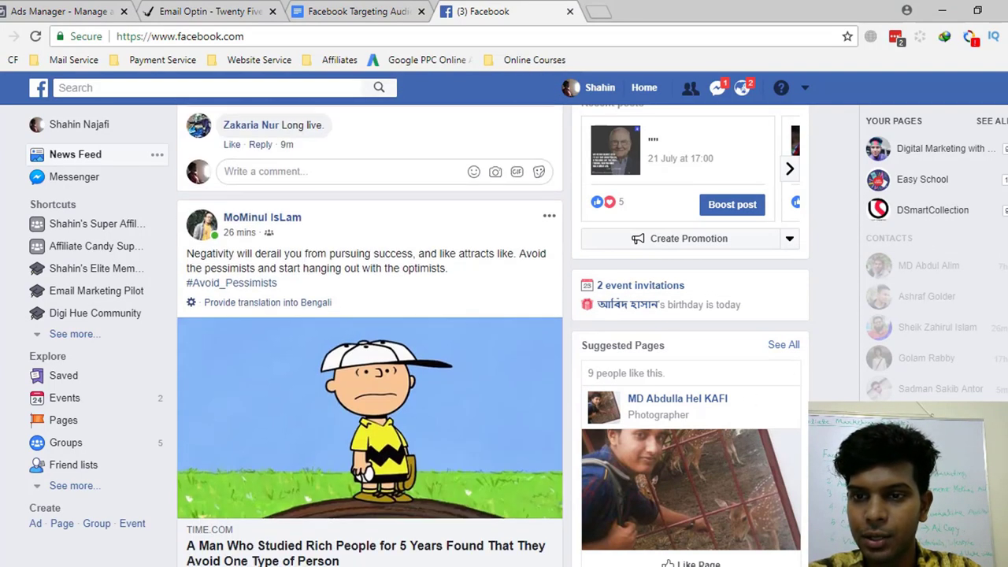
{"action": "scroll", "coordinate": [509, 349], "scroll_direction": "up", "scroll_amount": 3}
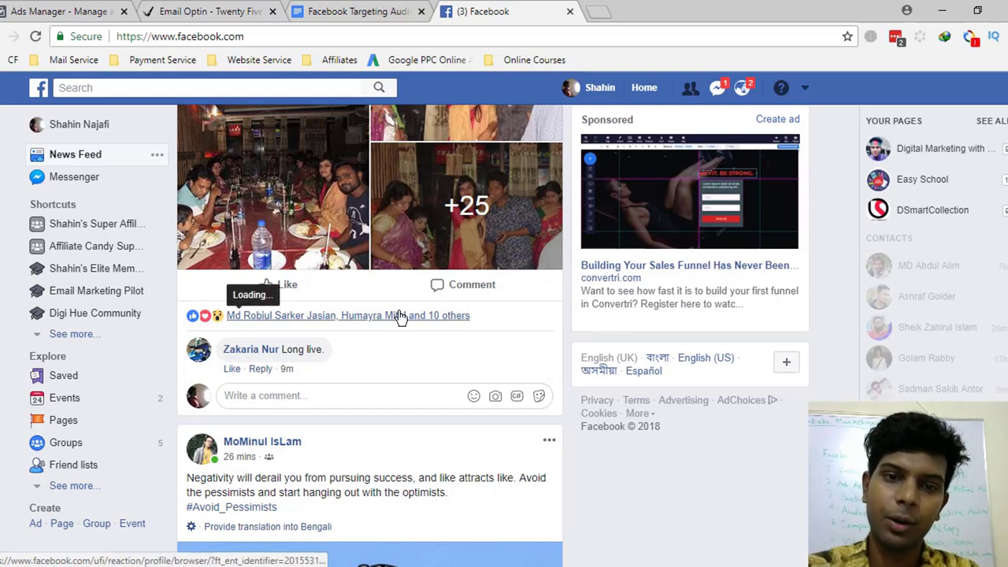
{"action": "scroll", "coordinate": [401, 315], "scroll_direction": "down", "scroll_amount": 5}
{"action": "scroll", "coordinate": [406, 370], "scroll_direction": "down", "scroll_amount": 4}
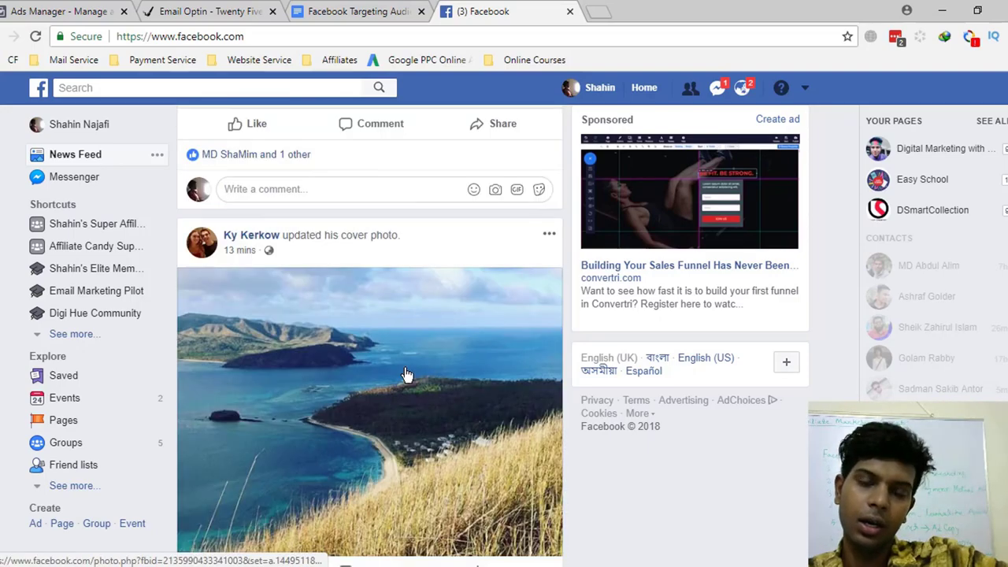
{"action": "scroll", "coordinate": [405, 375], "scroll_direction": "down", "scroll_amount": 6}
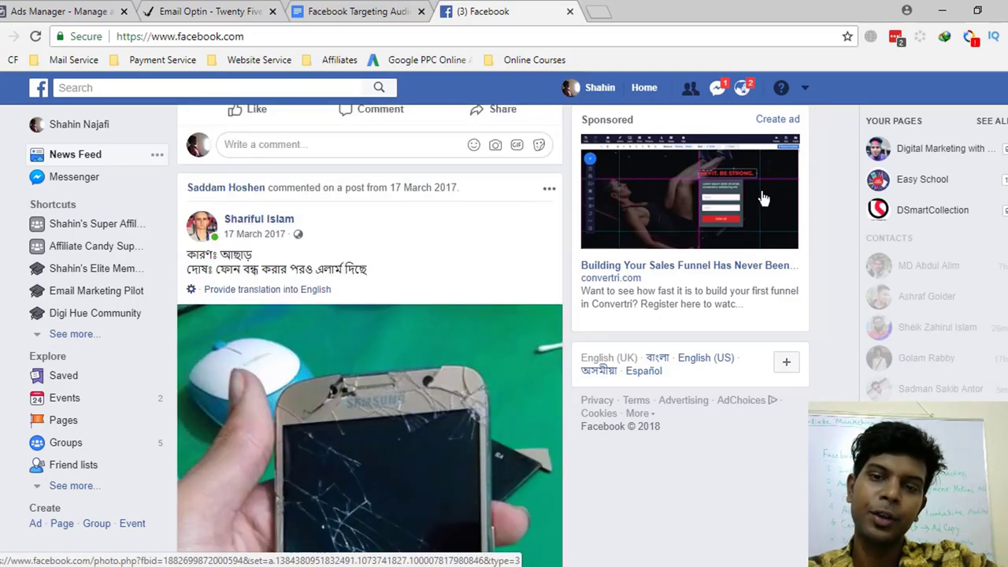
{"action": "scroll", "coordinate": [690, 303], "scroll_direction": "down", "scroll_amount": 2}
{"action": "scroll", "coordinate": [405, 349], "scroll_direction": "down", "scroll_amount": 4}
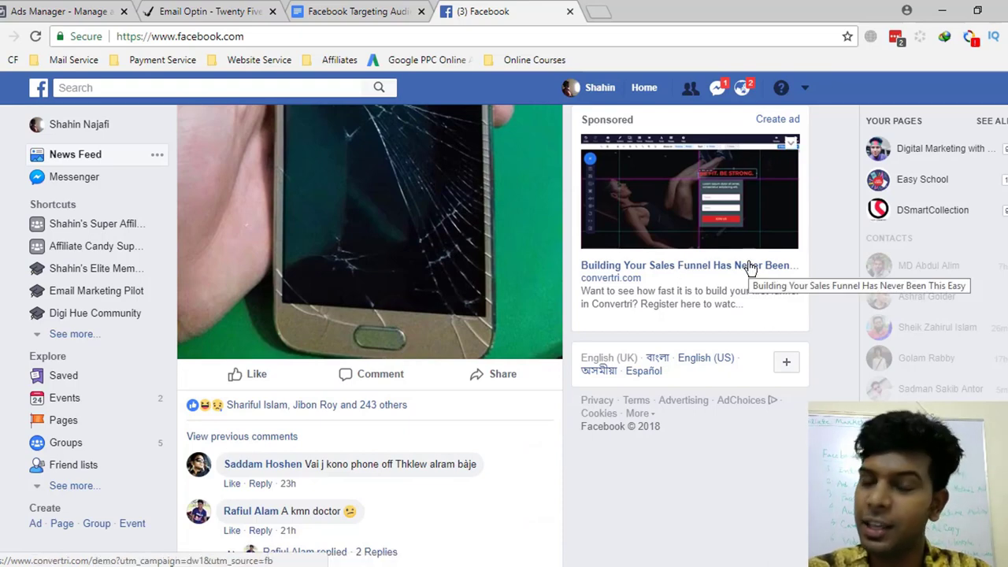
{"action": "left_click", "coordinate": [41, 10]}
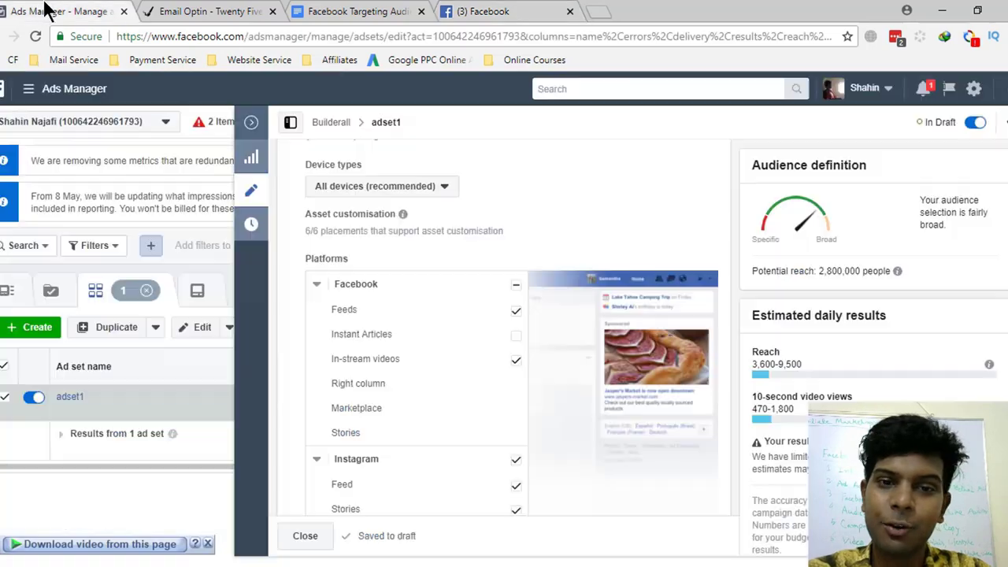
- Remove Facebook In-stream videos from adset1's placements
{"action": "left_click", "coordinate": [517, 365]}
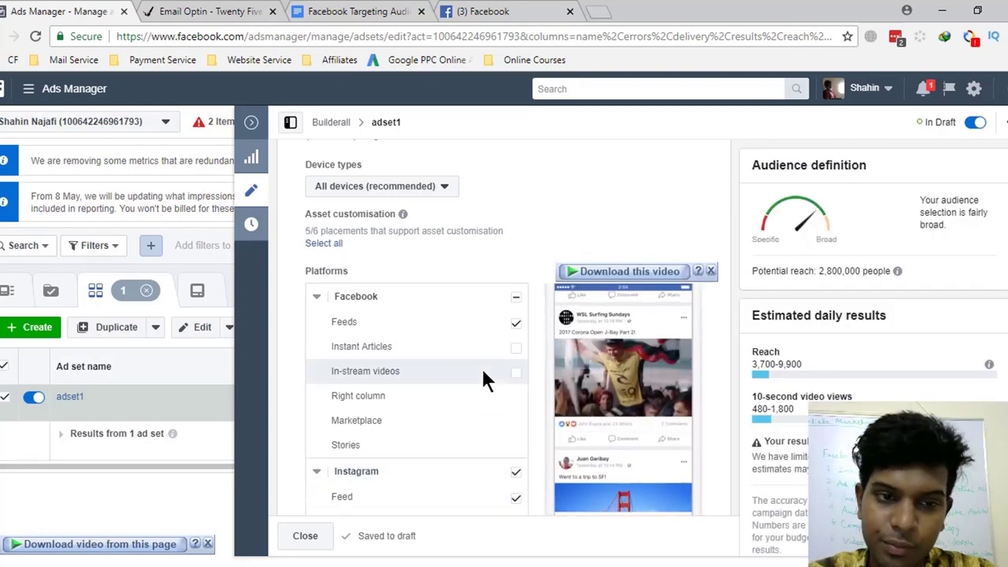
{"action": "scroll", "coordinate": [481, 378], "scroll_direction": "down", "scroll_amount": 1}
{"action": "scroll", "coordinate": [477, 394], "scroll_direction": "down", "scroll_amount": 1}
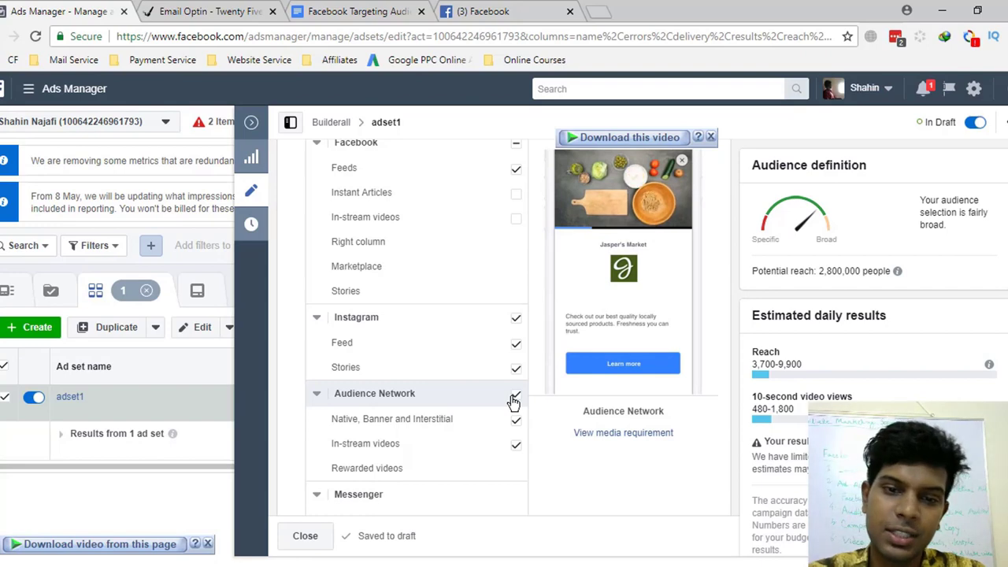
- Exclude all Audience Network placements and close the editor to the ad sets table
{"action": "left_click", "coordinate": [514, 397]}
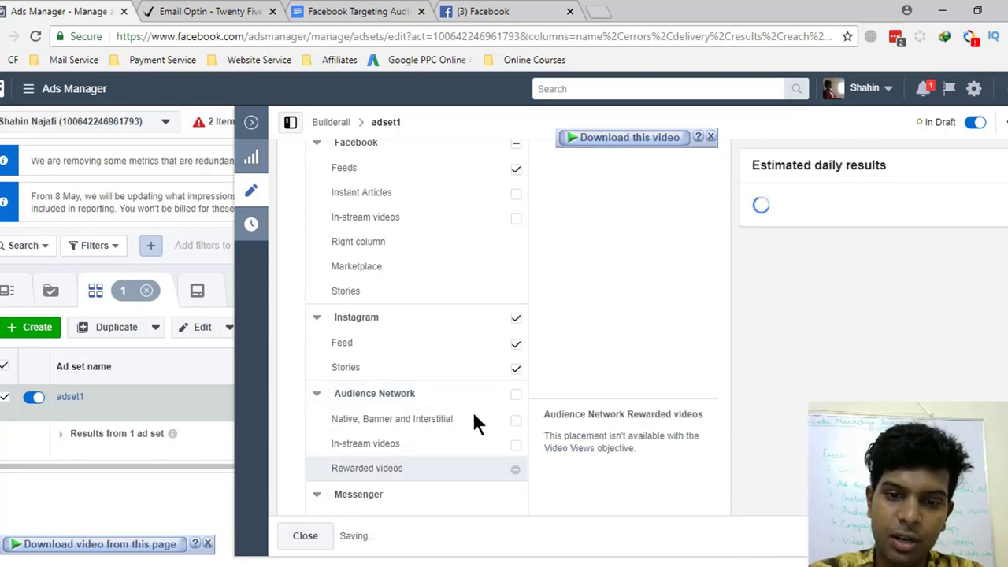
{"action": "scroll", "coordinate": [441, 468], "scroll_direction": "down", "scroll_amount": 6}
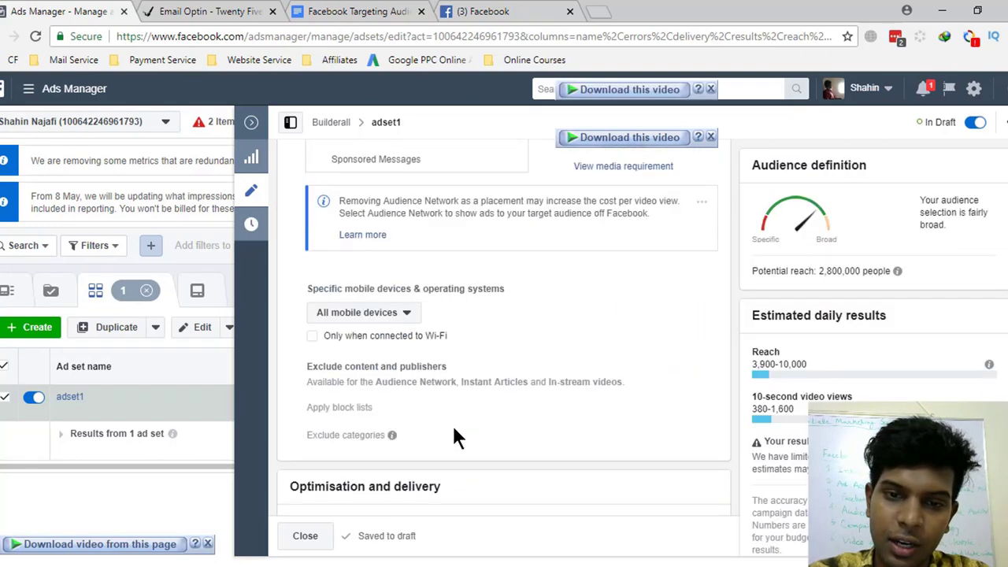
{"action": "scroll", "coordinate": [454, 434], "scroll_direction": "down", "scroll_amount": 3}
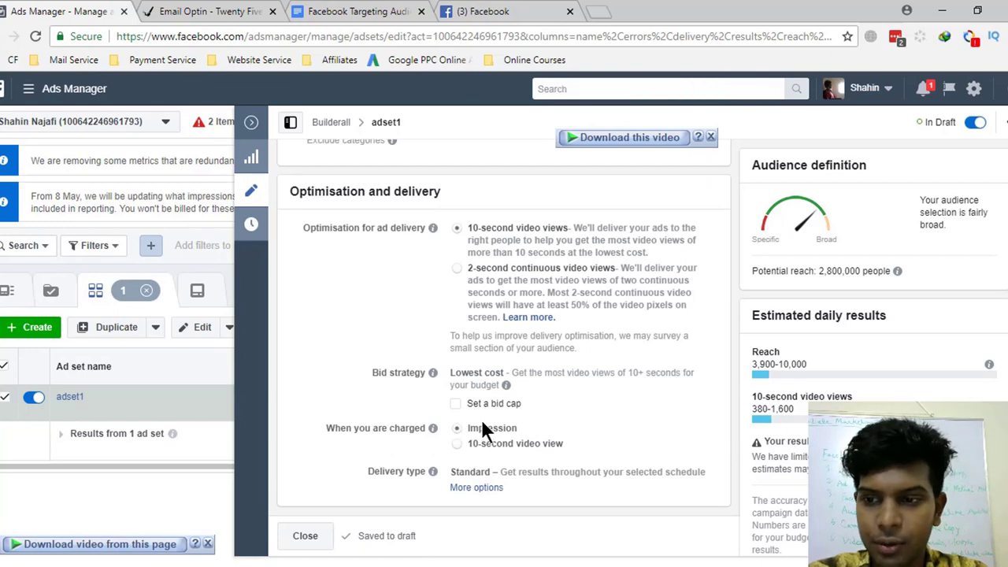
{"action": "scroll", "coordinate": [555, 398], "scroll_direction": "up", "scroll_amount": 7}
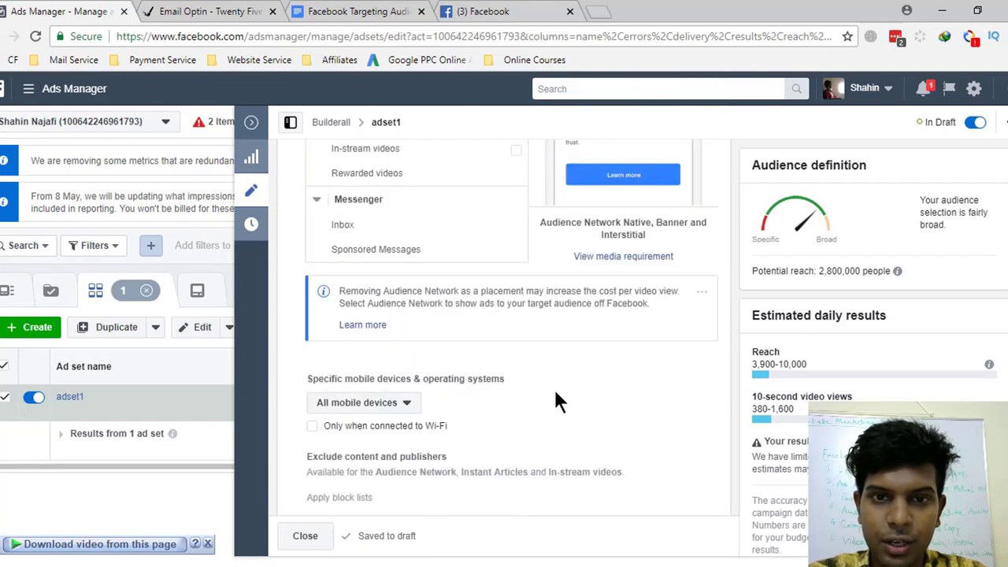
{"action": "scroll", "coordinate": [555, 398], "scroll_direction": "up", "scroll_amount": 10}
{"action": "scroll", "coordinate": [540, 403], "scroll_direction": "down", "scroll_amount": 5}
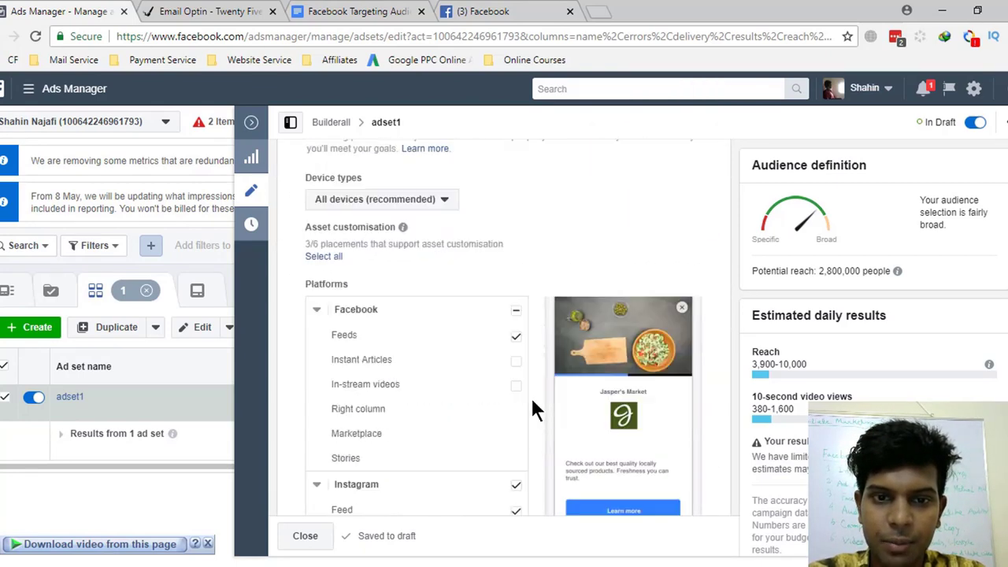
{"action": "scroll", "coordinate": [532, 406], "scroll_direction": "down", "scroll_amount": 8}
{"action": "scroll", "coordinate": [532, 406], "scroll_direction": "up", "scroll_amount": 2}
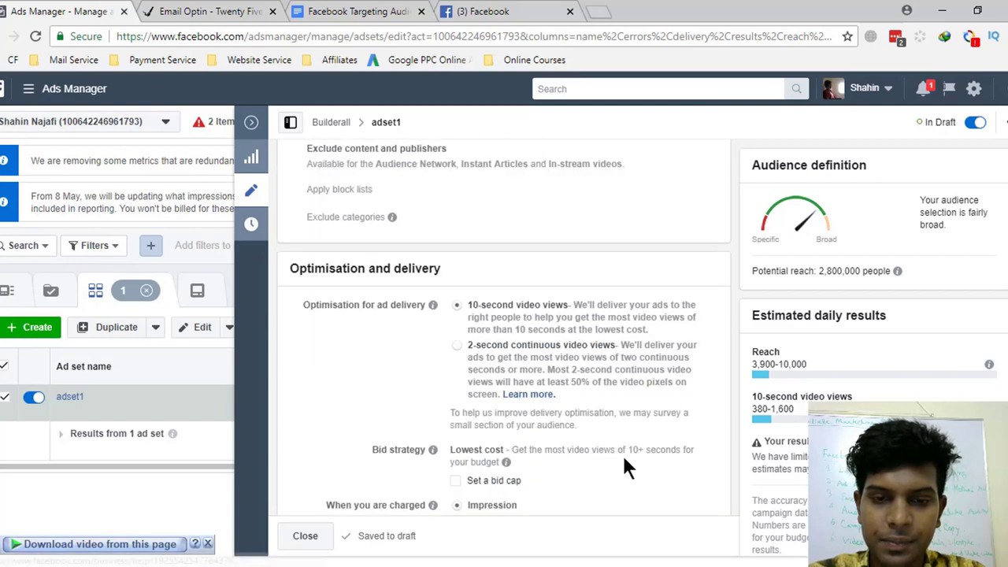
{"action": "scroll", "coordinate": [622, 457], "scroll_direction": "down", "scroll_amount": 1}
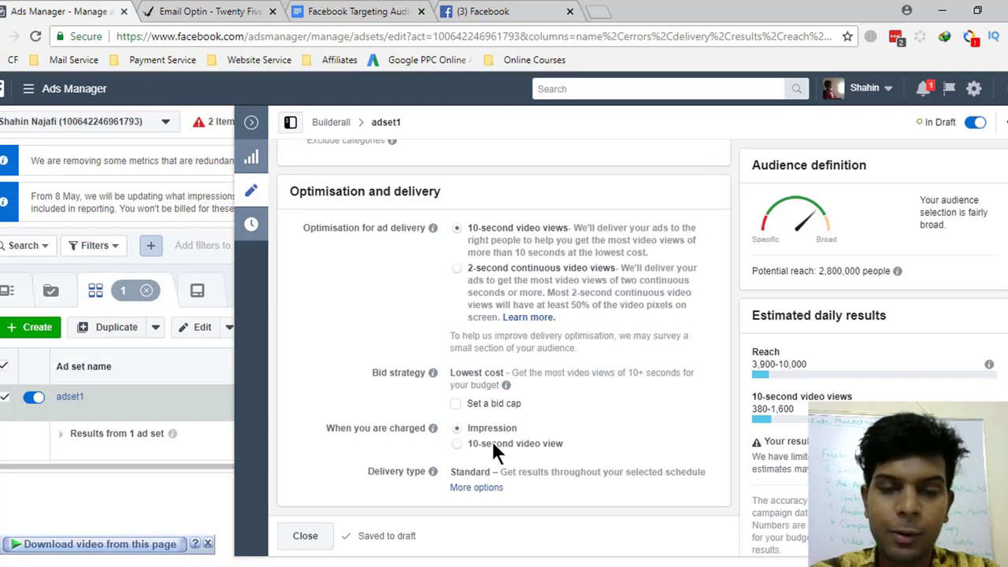
{"action": "scroll", "coordinate": [487, 432], "scroll_direction": "up", "scroll_amount": 8}
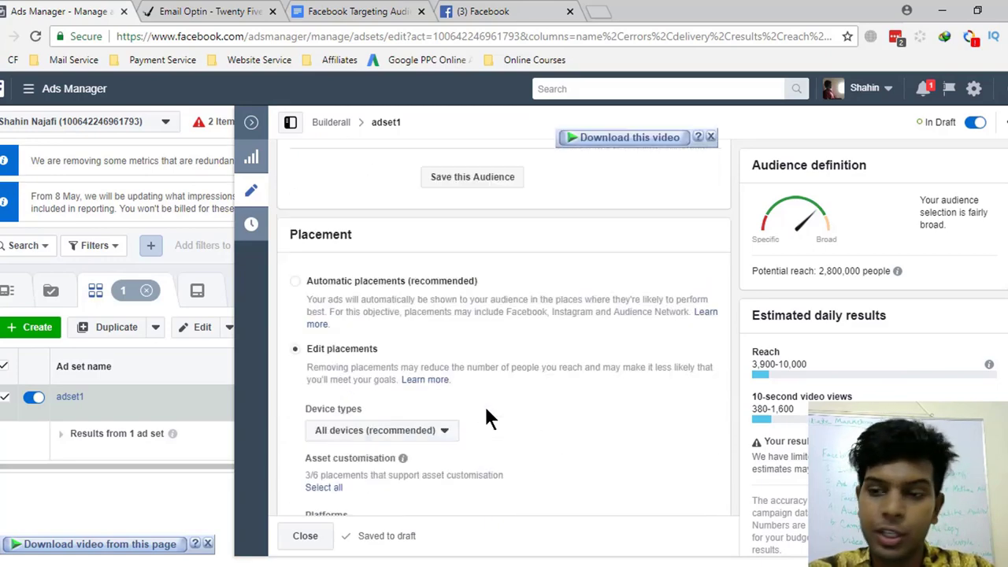
{"action": "scroll", "coordinate": [486, 409], "scroll_direction": "up", "scroll_amount": 10}
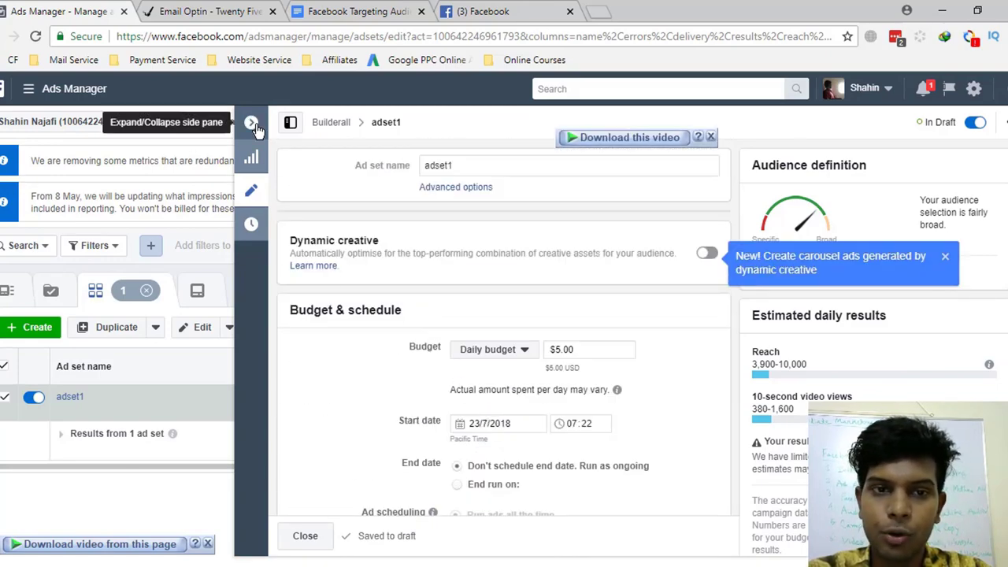
{"action": "left_click", "coordinate": [252, 122]}
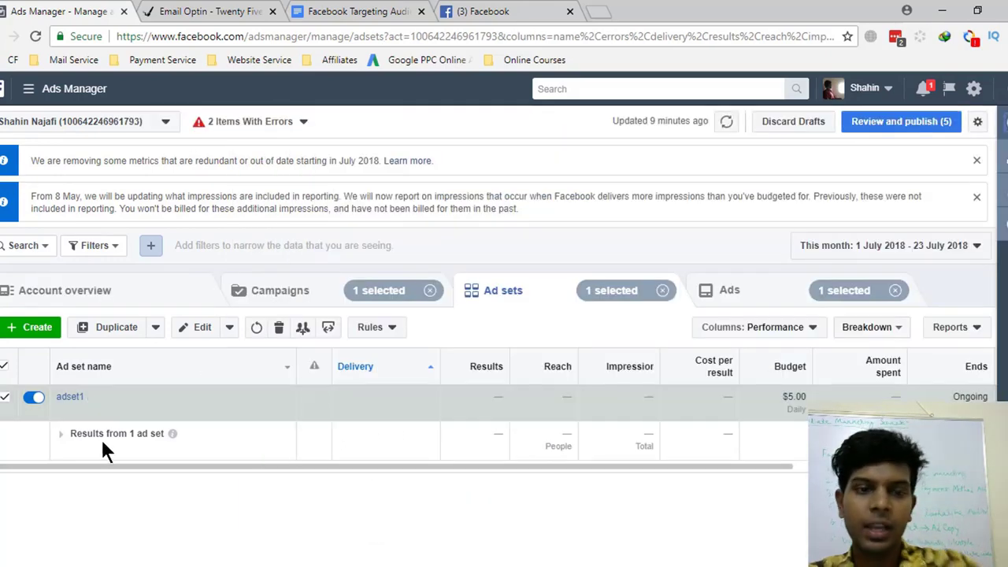
- Open ad1 and keep the Digital Marketing Page as its identity
{"action": "left_click", "coordinate": [749, 296]}
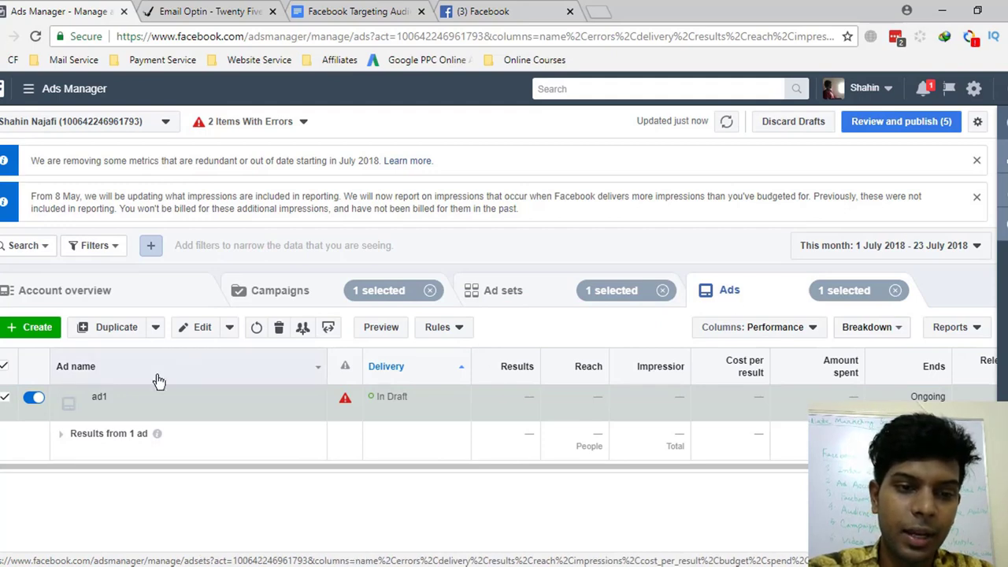
{"action": "left_click", "coordinate": [201, 334]}
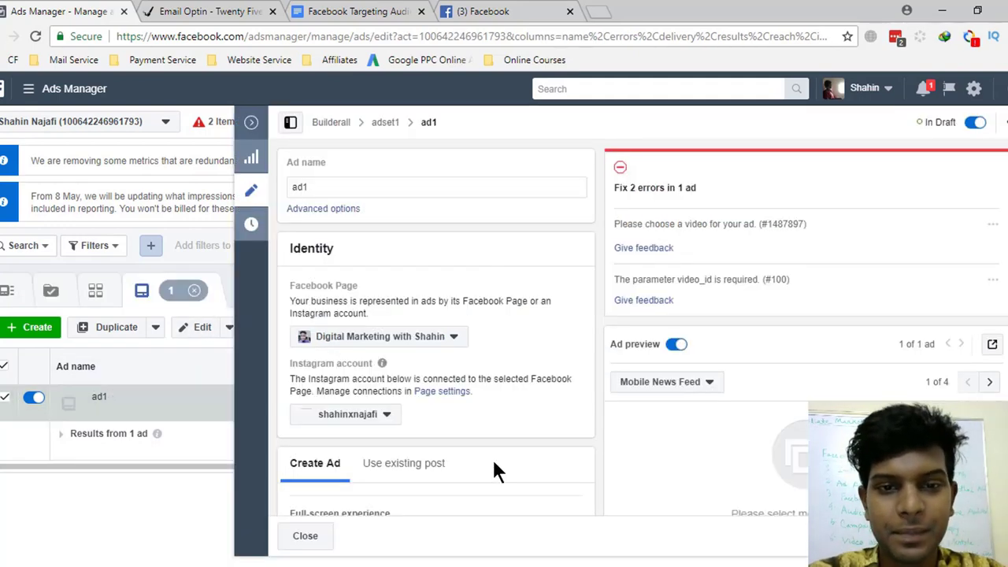
{"action": "left_click", "coordinate": [427, 338]}
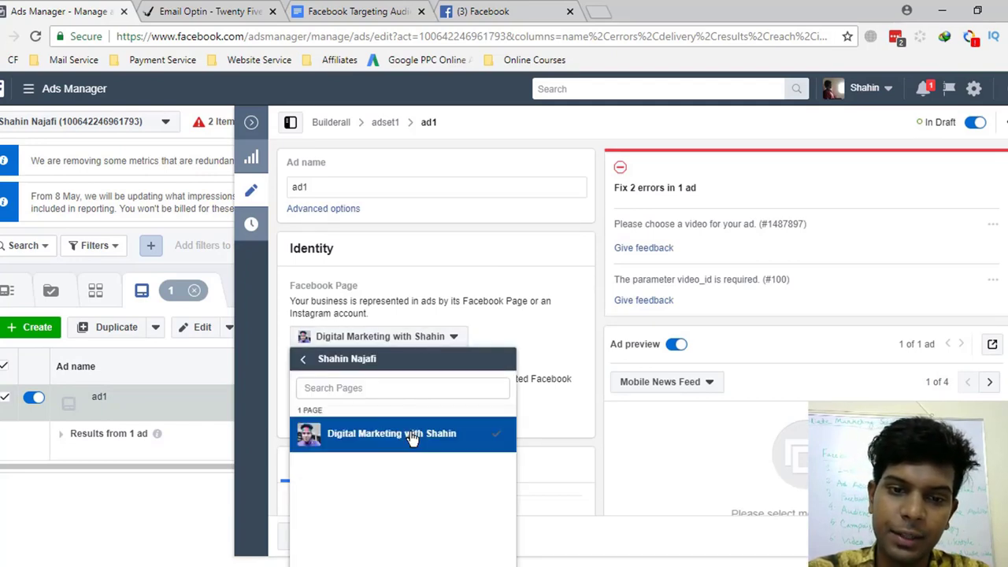
{"action": "left_click", "coordinate": [412, 438]}
- Switch ad1 to promote an existing Page post
{"action": "scroll", "coordinate": [516, 370], "scroll_direction": "down", "scroll_amount": 5}
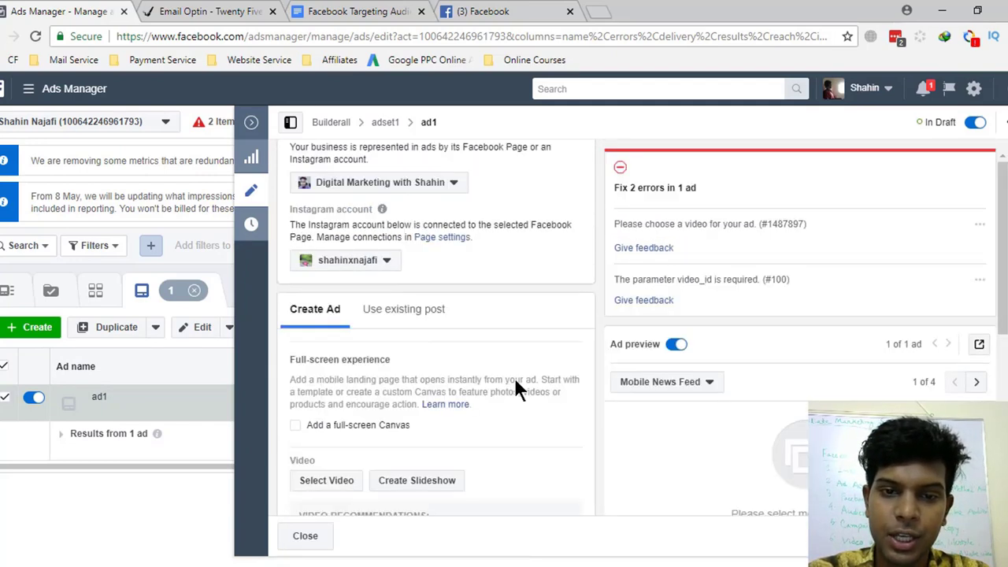
{"action": "scroll", "coordinate": [517, 386], "scroll_direction": "down", "scroll_amount": 4}
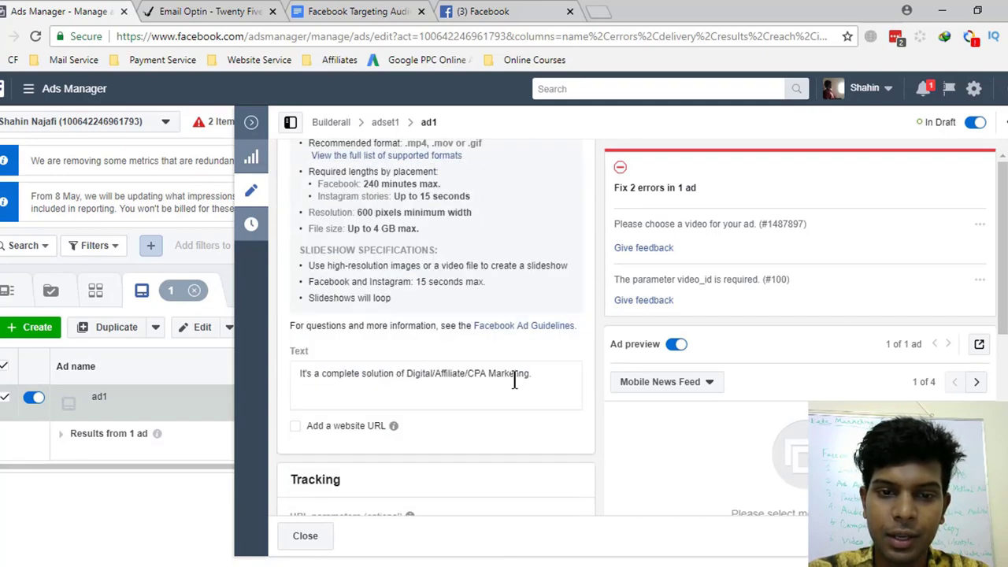
{"action": "scroll", "coordinate": [517, 386], "scroll_direction": "down", "scroll_amount": 4}
{"action": "scroll", "coordinate": [516, 381], "scroll_direction": "up", "scroll_amount": 8}
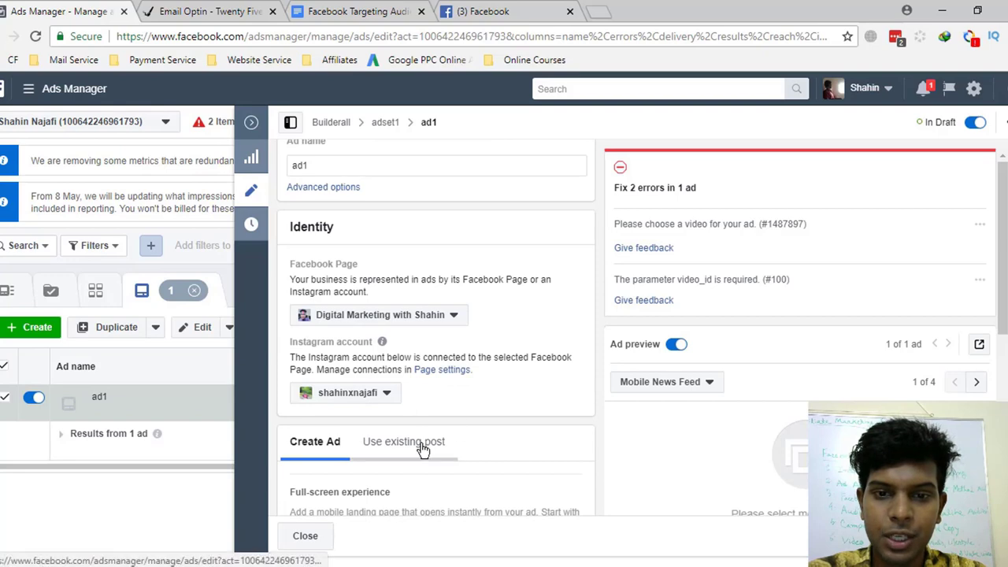
{"action": "left_click", "coordinate": [524, 448]}
{"action": "scroll", "coordinate": [545, 446], "scroll_direction": "down", "scroll_amount": 3}
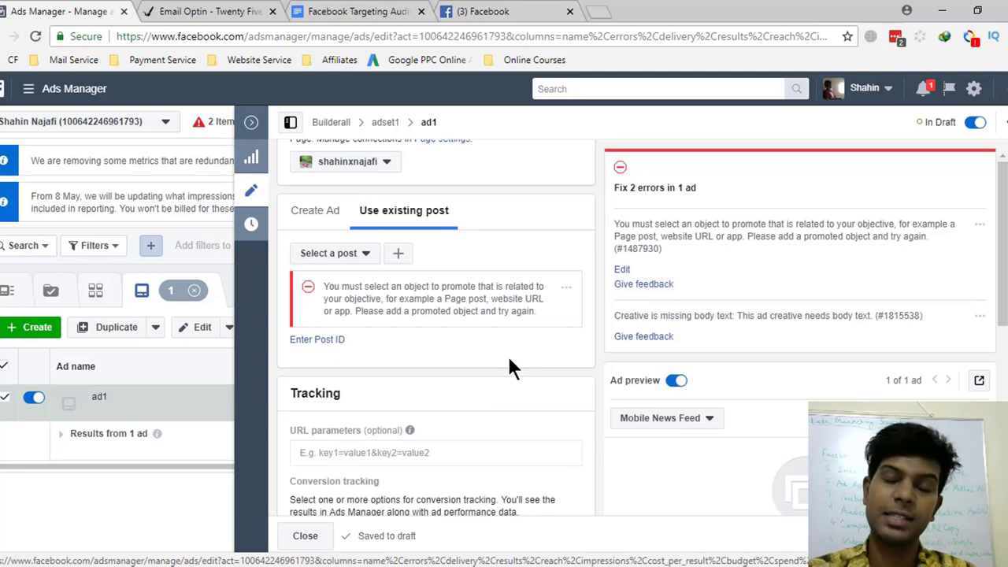
- Paste the saved Post ID from Notepad into ad1 and submit it
{"action": "left_click", "coordinate": [318, 341]}
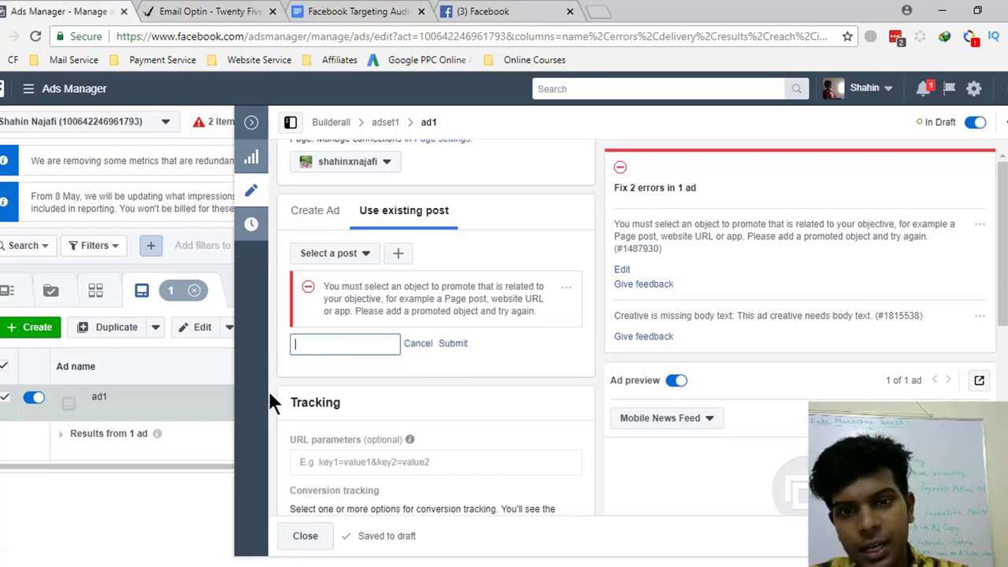
{"action": "key", "text": "alt+Tab"}
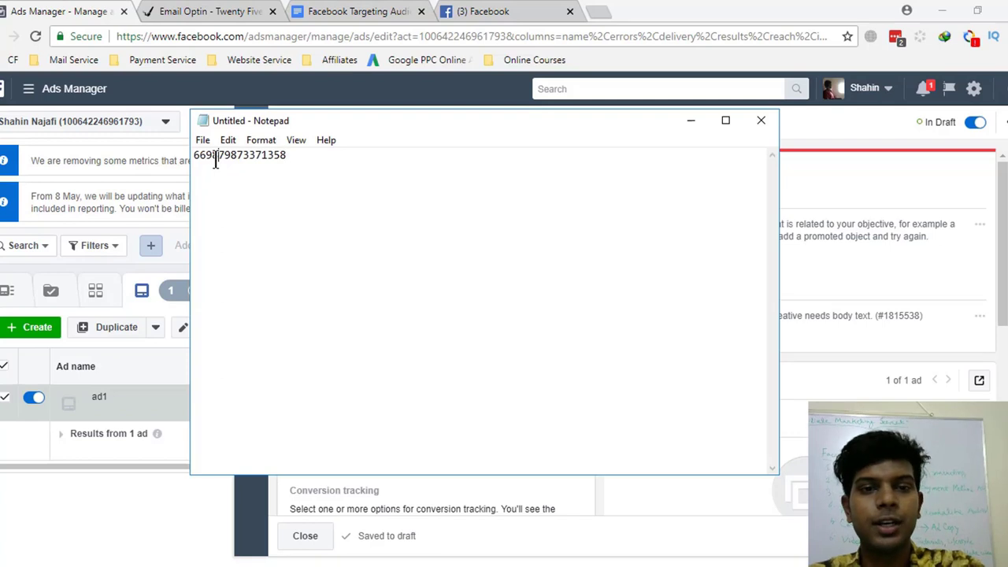
{"action": "double_click", "coordinate": [215, 158]}
{"action": "key", "text": "ctrl+c"}
{"action": "left_click", "coordinate": [43, 10]}
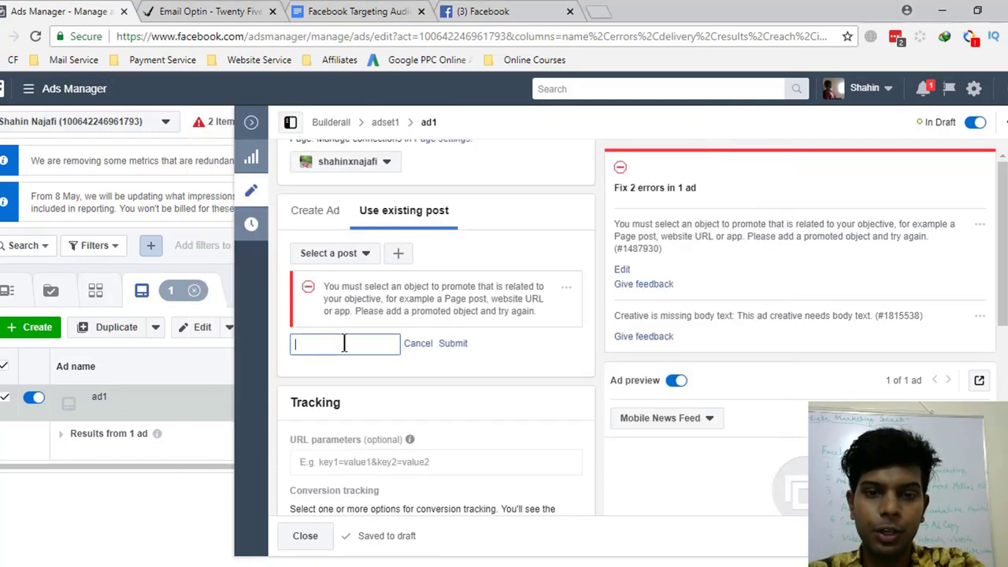
{"action": "key", "text": "ctrl+v"}
{"action": "left_click", "coordinate": [453, 344]}
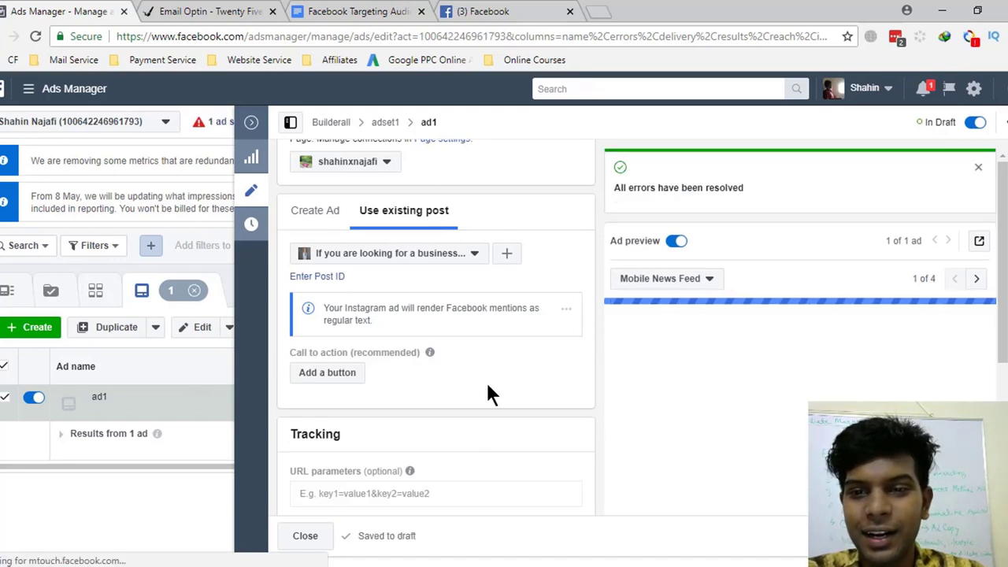
- Review the loaded BuilderAll video post, then close the editor to the Ads table
{"action": "scroll", "coordinate": [845, 331], "scroll_direction": "down", "scroll_amount": 2}
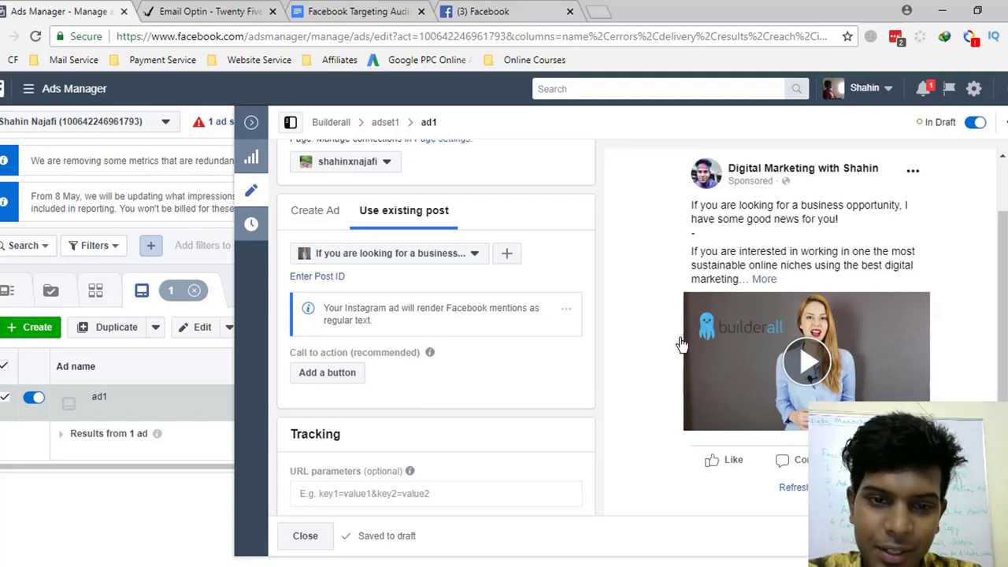
{"action": "scroll", "coordinate": [523, 347], "scroll_direction": "down", "scroll_amount": 1}
{"action": "scroll", "coordinate": [478, 384], "scroll_direction": "down", "scroll_amount": 2}
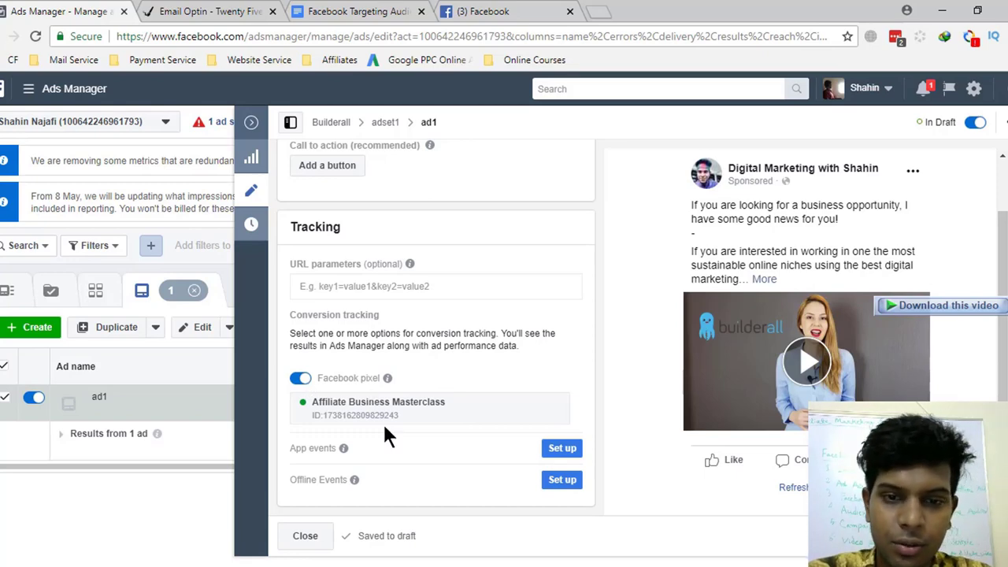
{"action": "scroll", "coordinate": [579, 427], "scroll_direction": "up", "scroll_amount": 5}
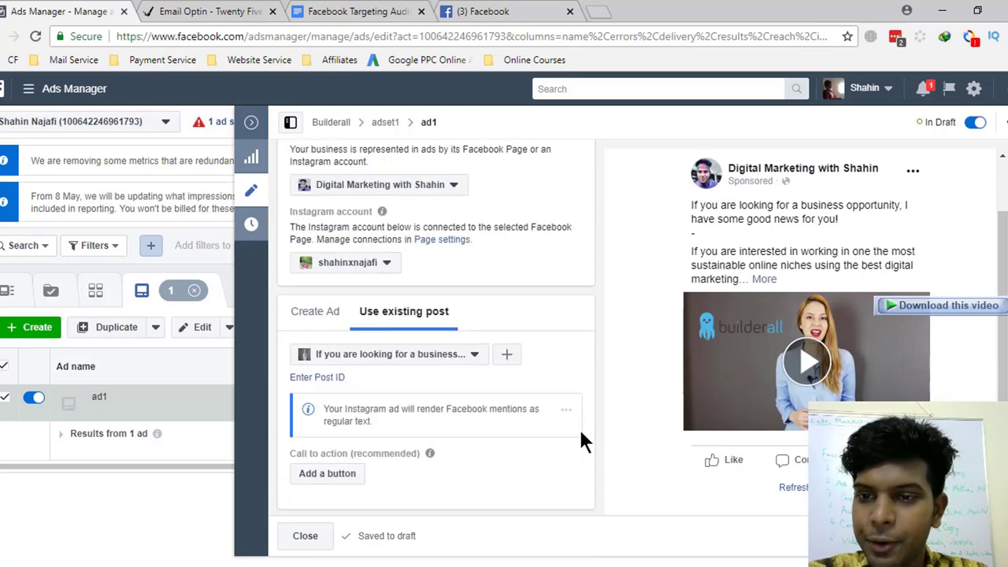
{"action": "scroll", "coordinate": [510, 358], "scroll_direction": "down", "scroll_amount": 5}
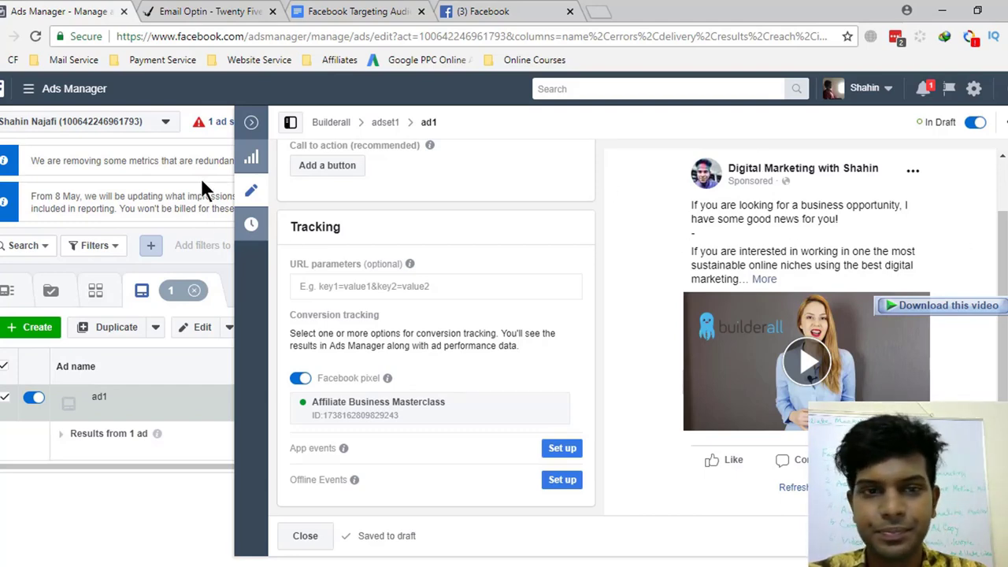
{"action": "left_click", "coordinate": [251, 122]}
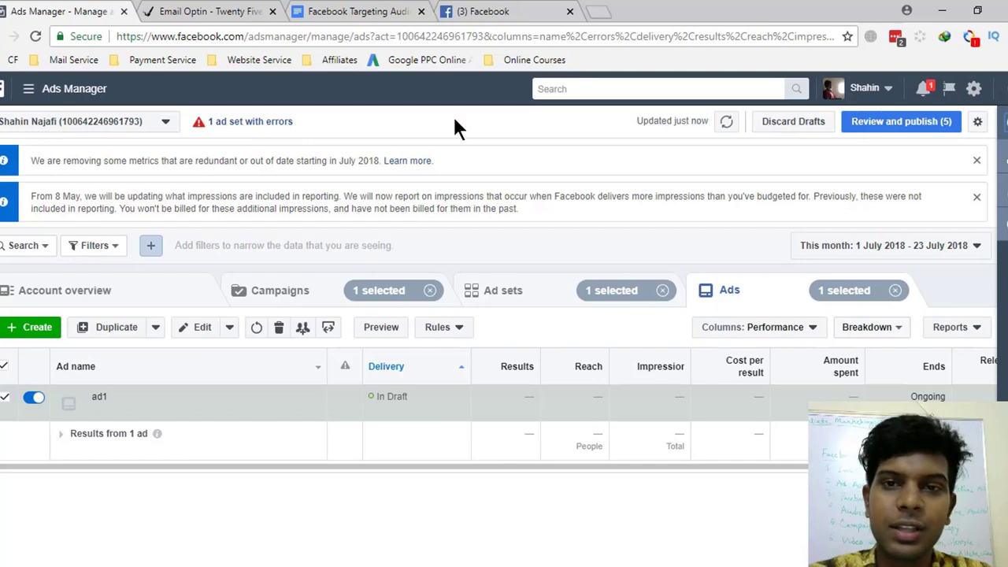
{"action": "left_click", "coordinate": [464, 11]}
{"action": "scroll", "coordinate": [403, 392], "scroll_direction": "down", "scroll_amount": 5}
{"action": "scroll", "coordinate": [404, 394], "scroll_direction": "up", "scroll_amount": 3}
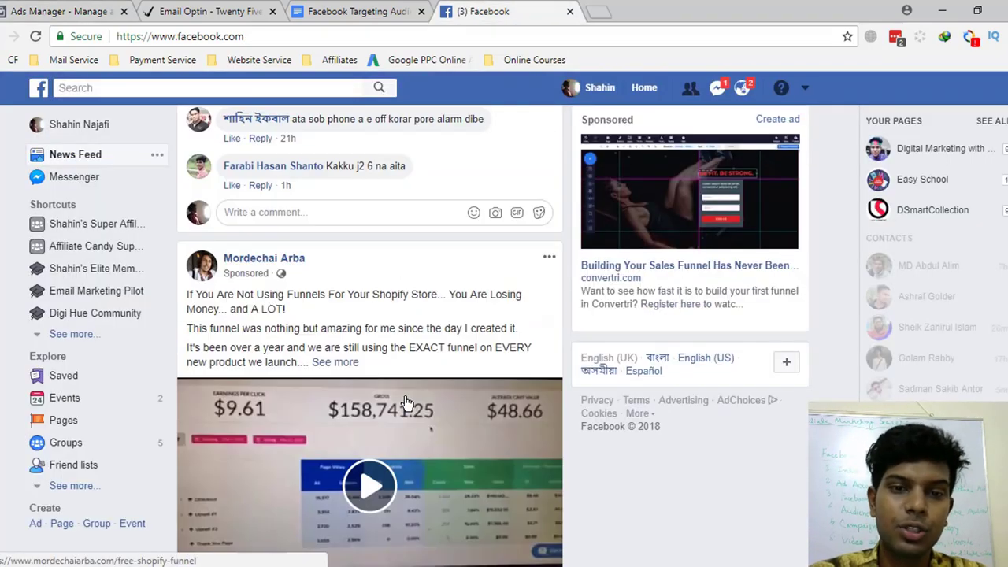
{"action": "scroll", "coordinate": [405, 394], "scroll_direction": "down", "scroll_amount": 2}
{"action": "scroll", "coordinate": [182, 236], "scroll_direction": "up", "scroll_amount": 1}
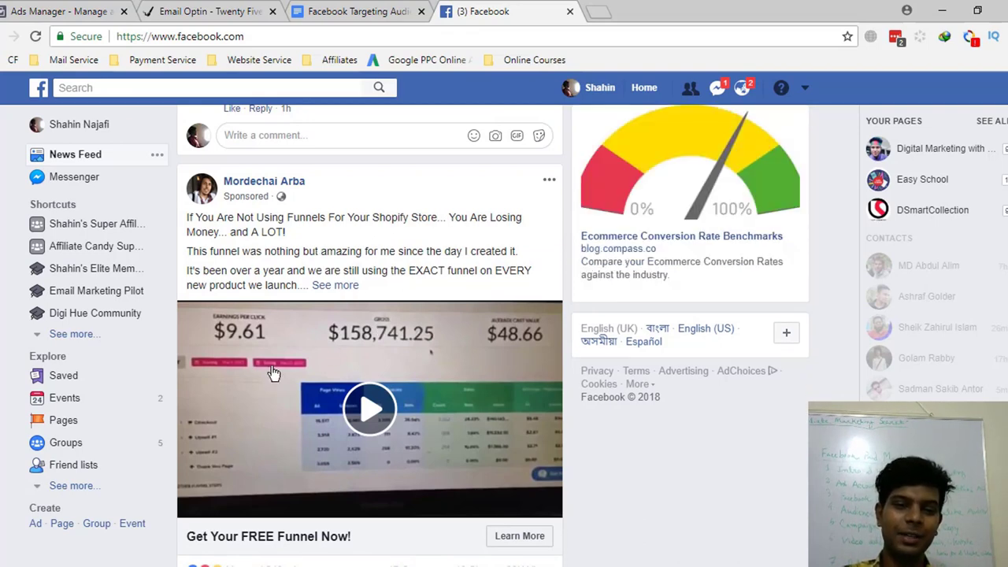
{"action": "scroll", "coordinate": [274, 375], "scroll_direction": "down", "scroll_amount": 1}
{"action": "left_click", "coordinate": [116, 4]}
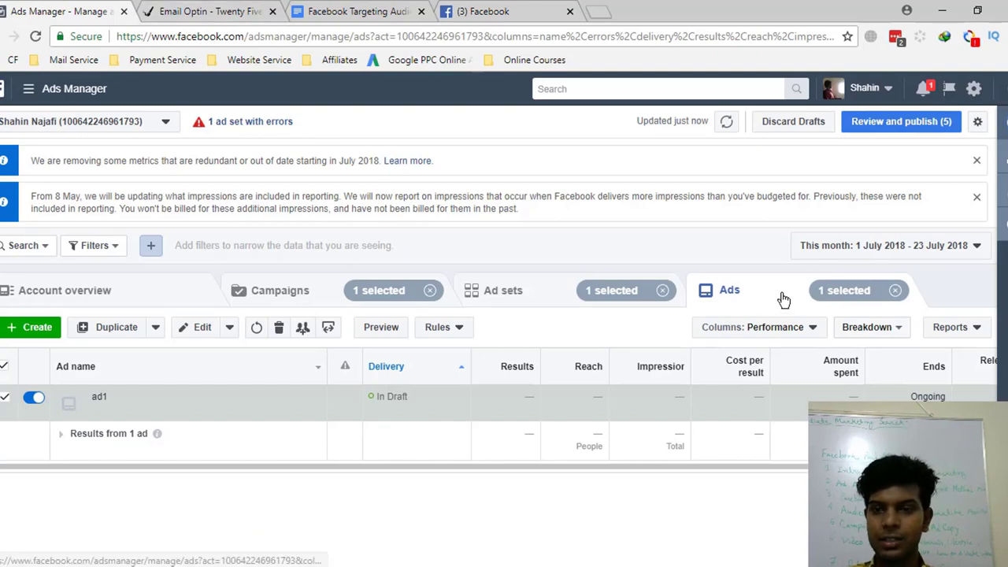
{"action": "left_click", "coordinate": [236, 11]}
{"action": "left_click", "coordinate": [400, 11]}
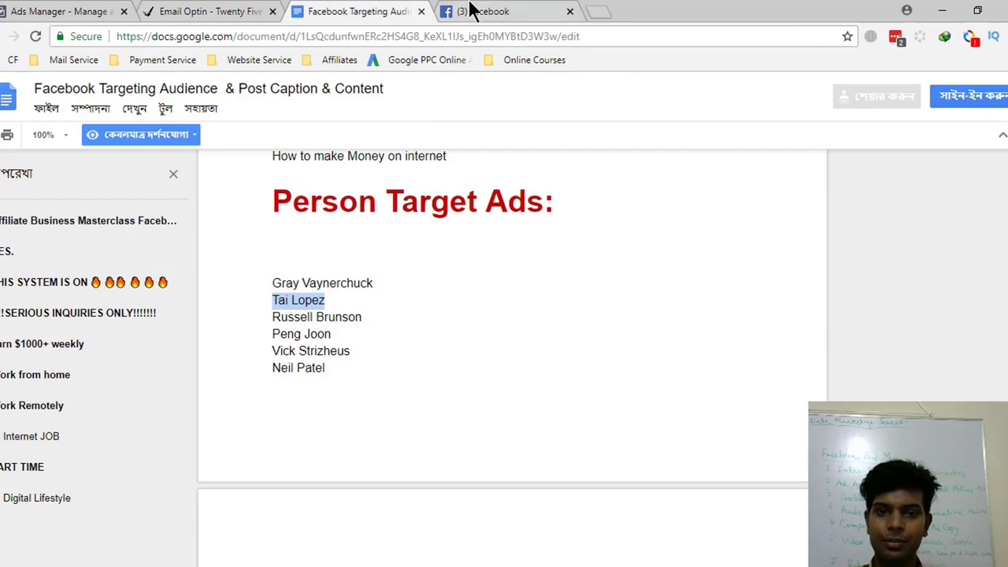
{"action": "left_click", "coordinate": [475, 11]}
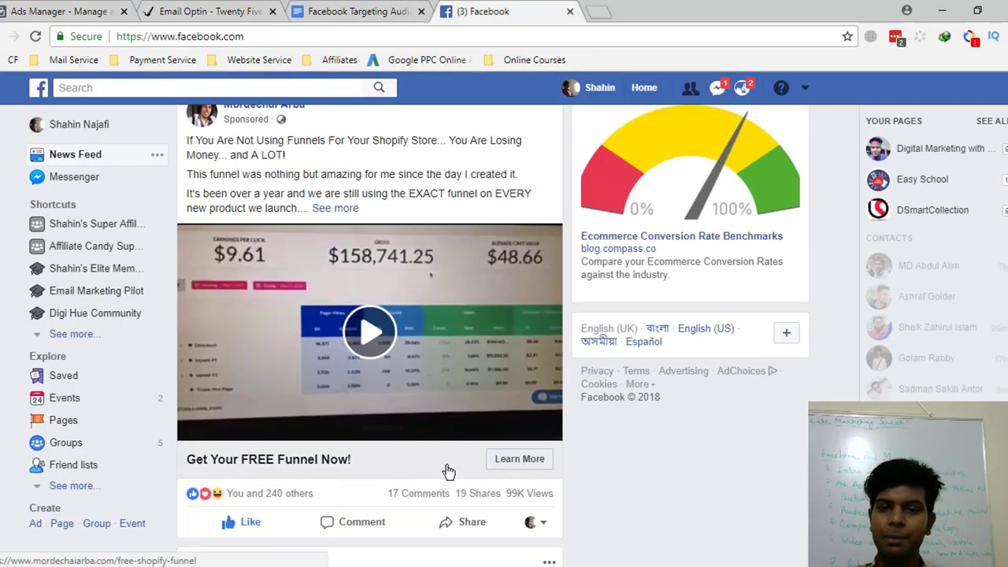
{"action": "scroll", "coordinate": [484, 464], "scroll_direction": "down", "scroll_amount": 1}
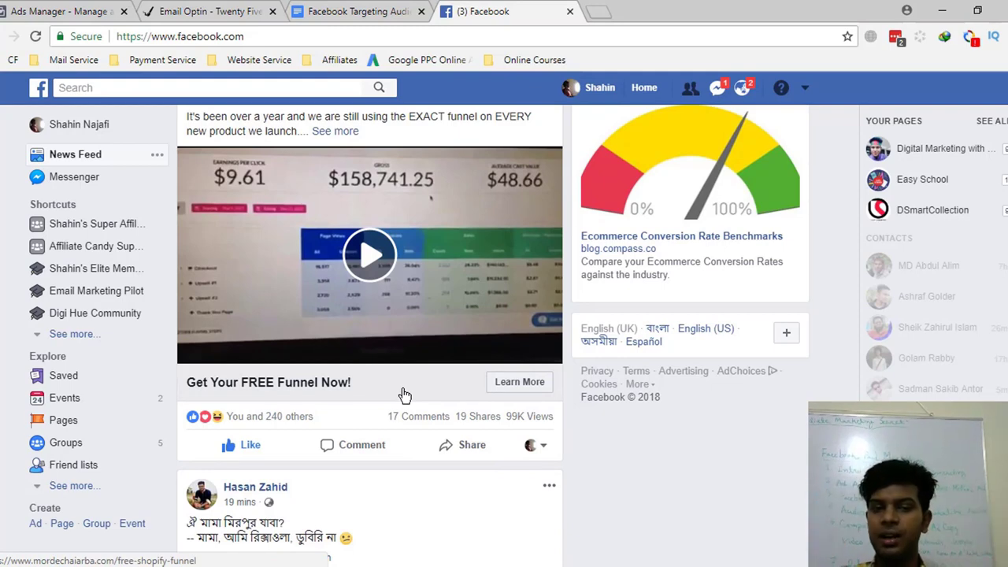
{"action": "scroll", "coordinate": [404, 394], "scroll_direction": "up", "scroll_amount": 2}
{"action": "scroll", "coordinate": [404, 393], "scroll_direction": "down", "scroll_amount": 2}
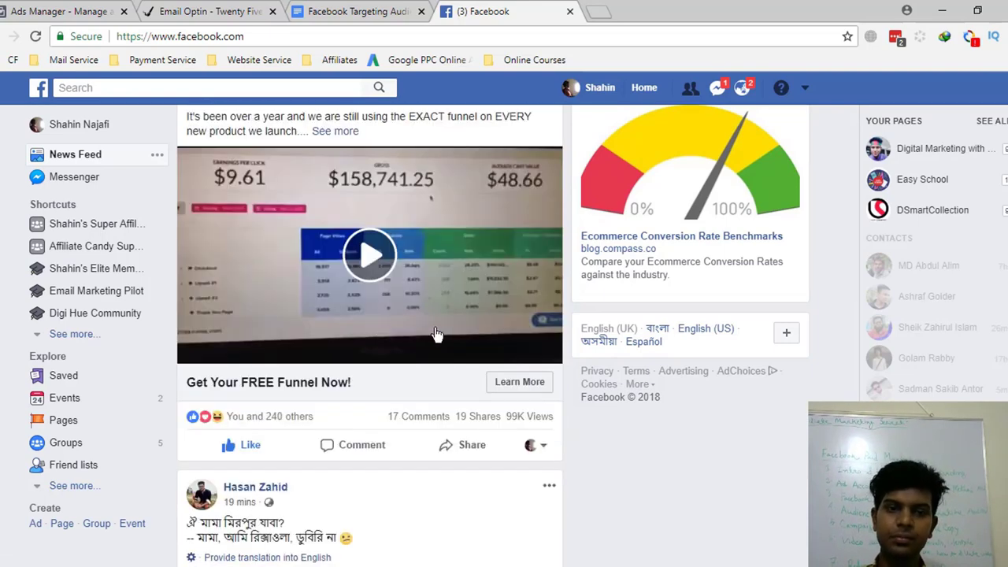
{"action": "left_click", "coordinate": [150, 11]}
{"action": "left_click", "coordinate": [50, 9]}
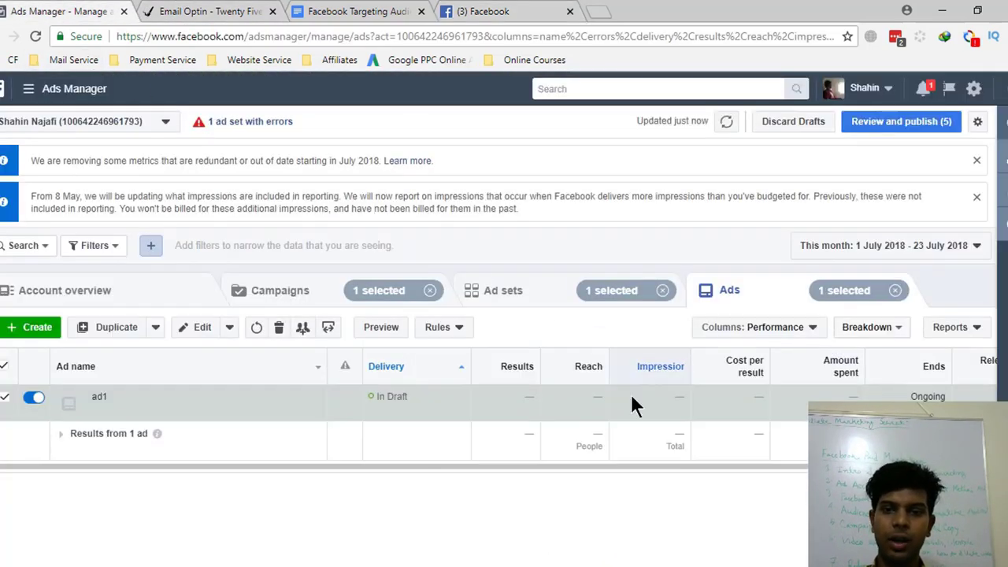
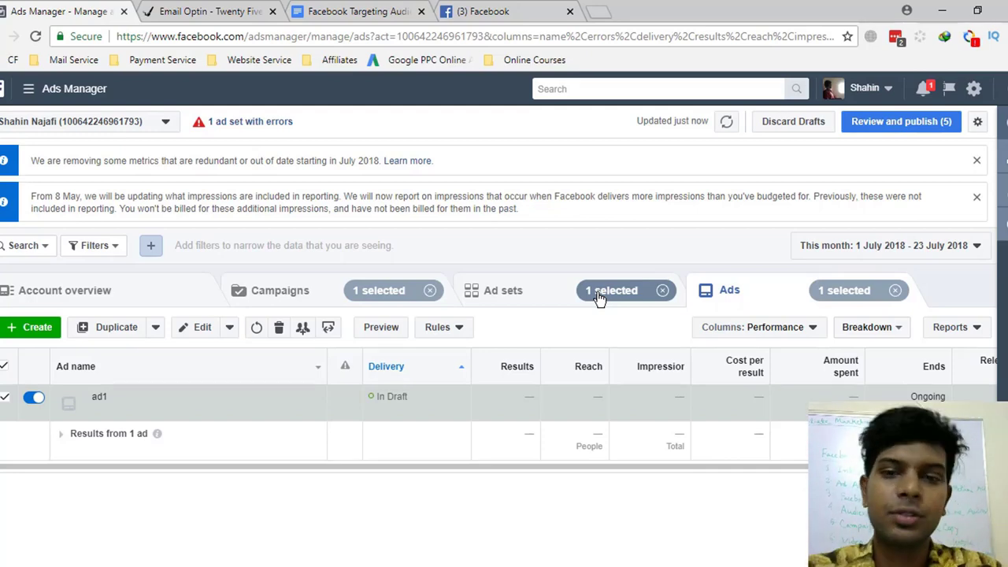
- Go to Billing > Payment Settings and expand all saved payment methods, including the three MasterCards
{"action": "left_click", "coordinate": [39, 92]}
{"action": "left_click", "coordinate": [9, 196]}
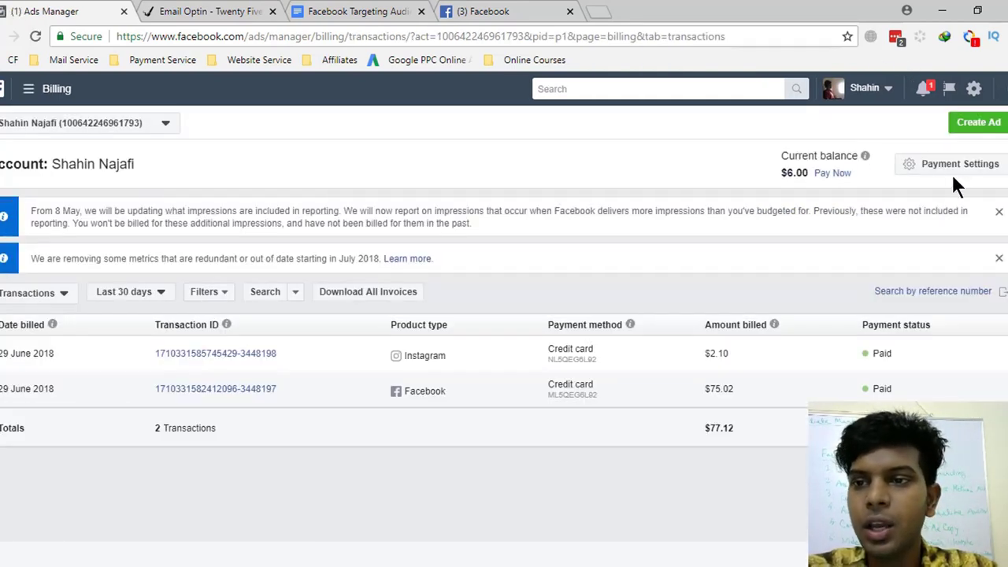
{"action": "left_click", "coordinate": [956, 166]}
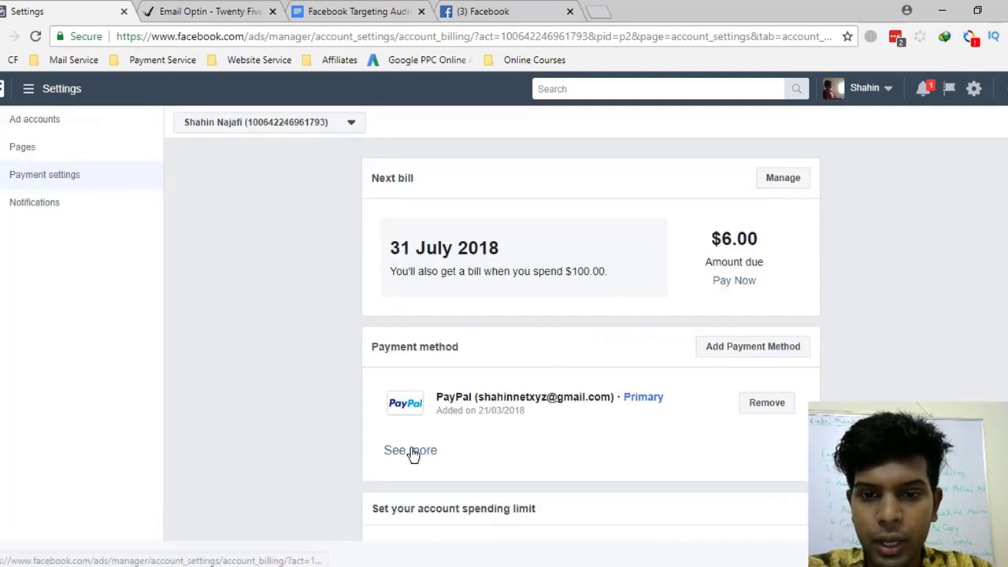
{"action": "left_click", "coordinate": [408, 449]}
{"action": "scroll", "coordinate": [523, 381], "scroll_direction": "down", "scroll_amount": 1}
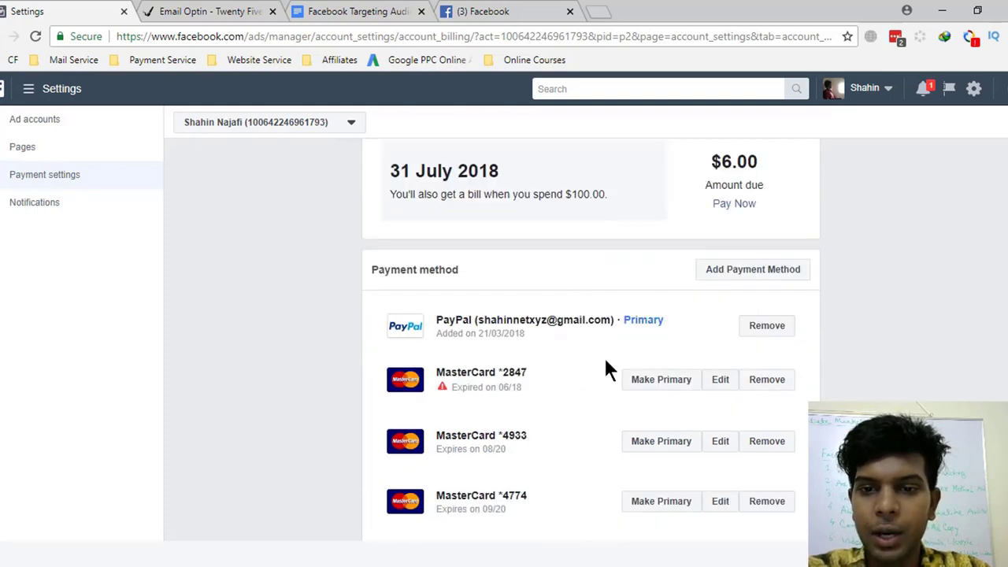
{"action": "scroll", "coordinate": [622, 380], "scroll_direction": "down", "scroll_amount": 3}
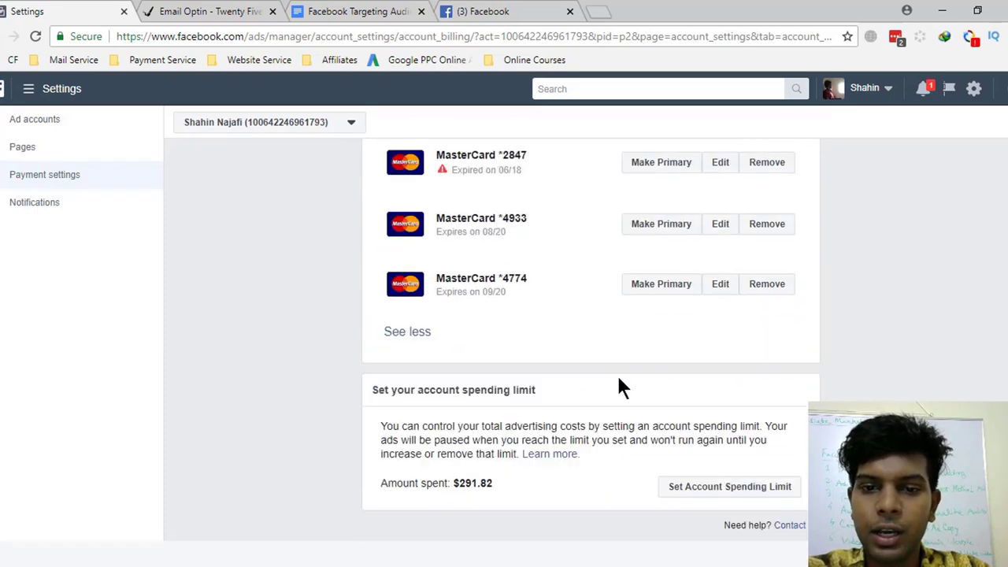
{"action": "scroll", "coordinate": [619, 380], "scroll_direction": "up", "scroll_amount": 4}
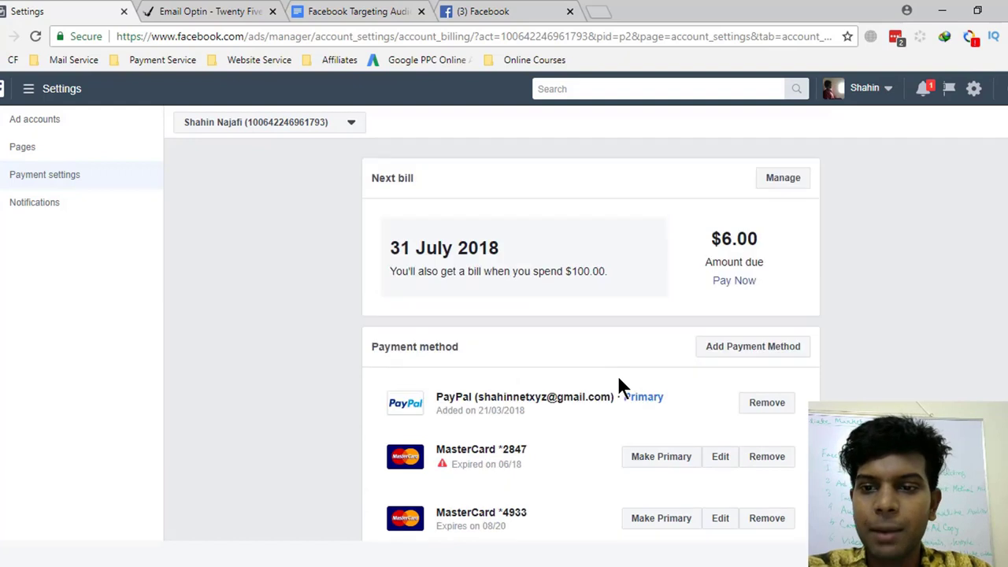
{"action": "left_click", "coordinate": [743, 348]}
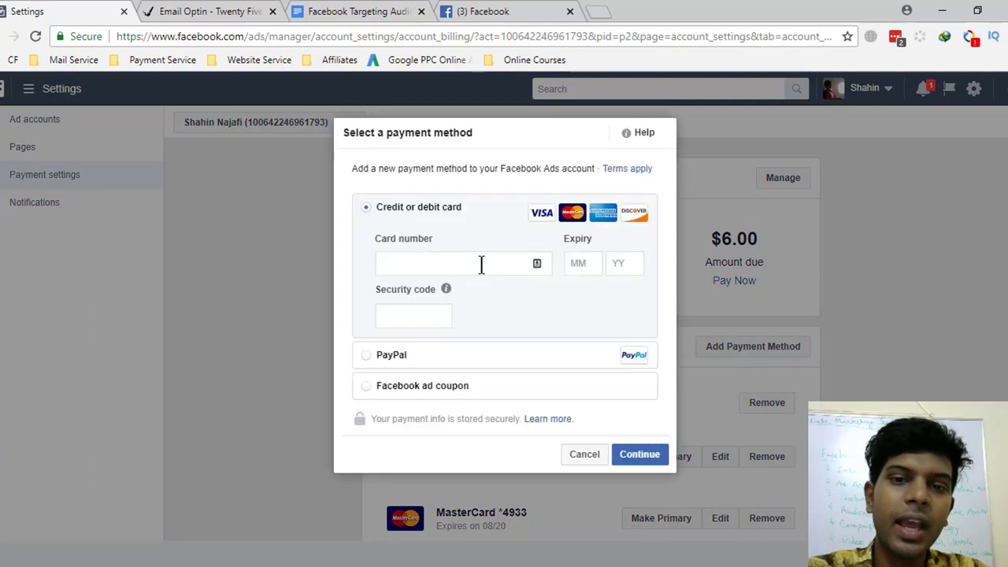
{"action": "left_click", "coordinate": [366, 355]}
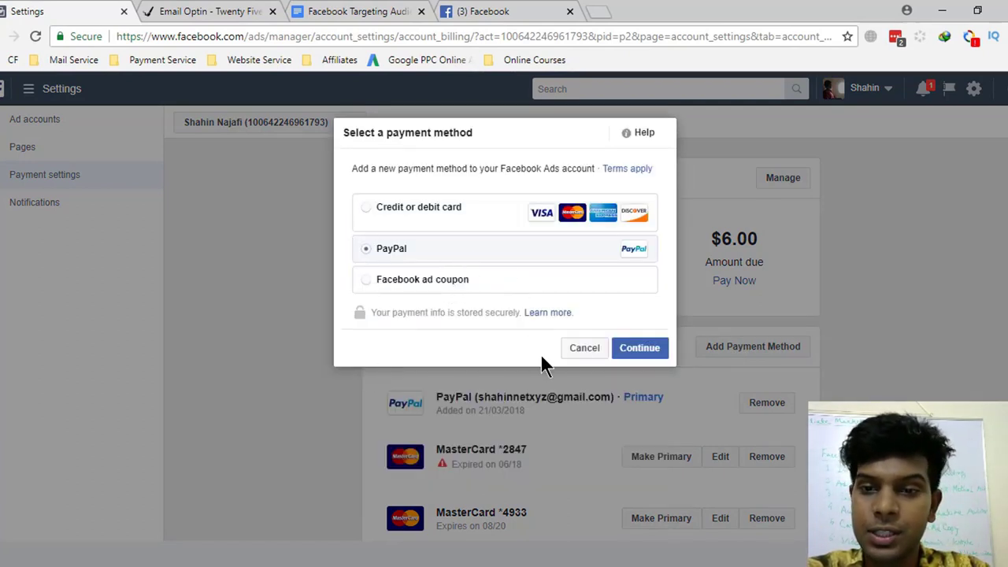
{"action": "left_click", "coordinate": [582, 350]}
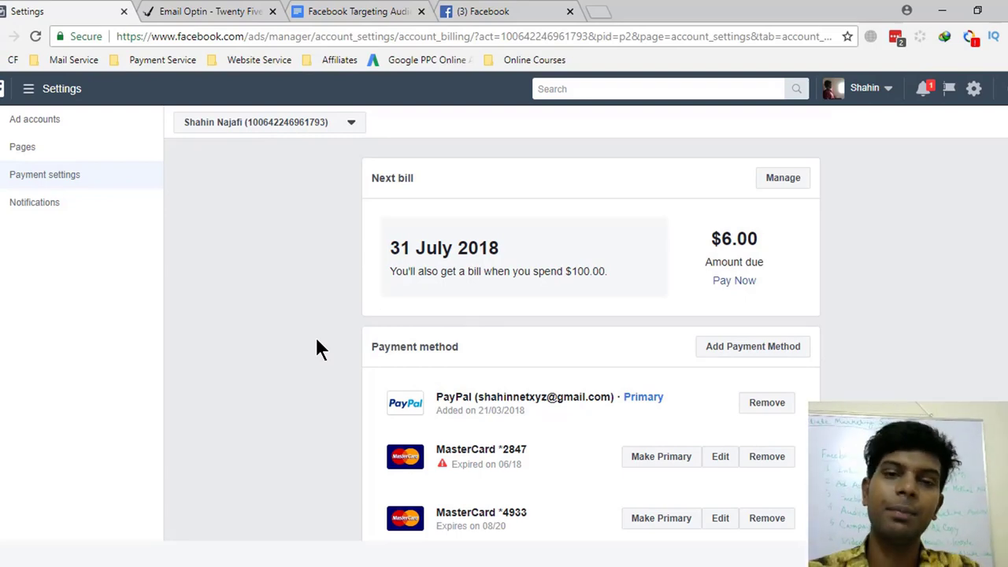
{"action": "scroll", "coordinate": [319, 349], "scroll_direction": "down", "scroll_amount": 4}
{"action": "scroll", "coordinate": [319, 349], "scroll_direction": "up", "scroll_amount": 4}
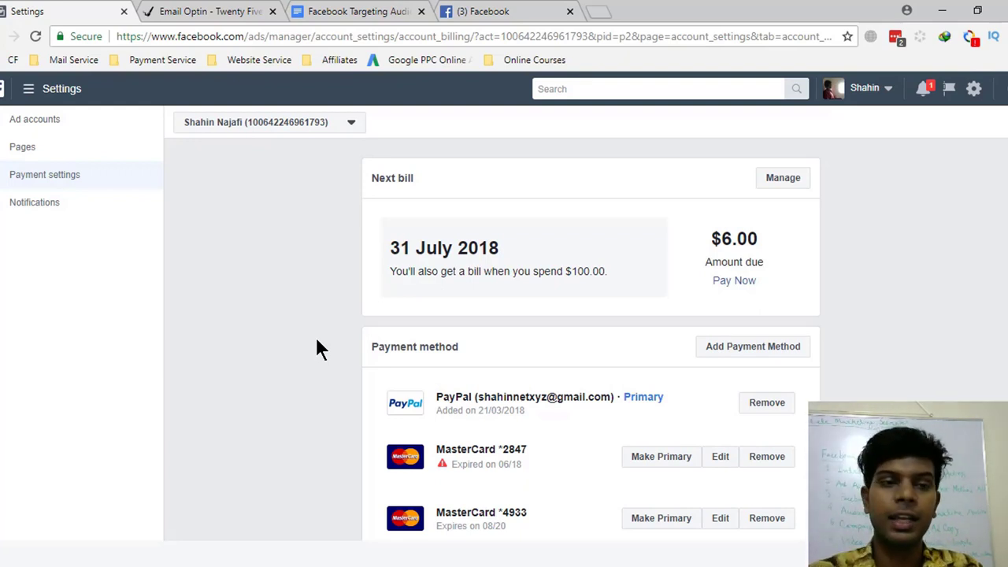
{"action": "left_click", "coordinate": [38, 96]}
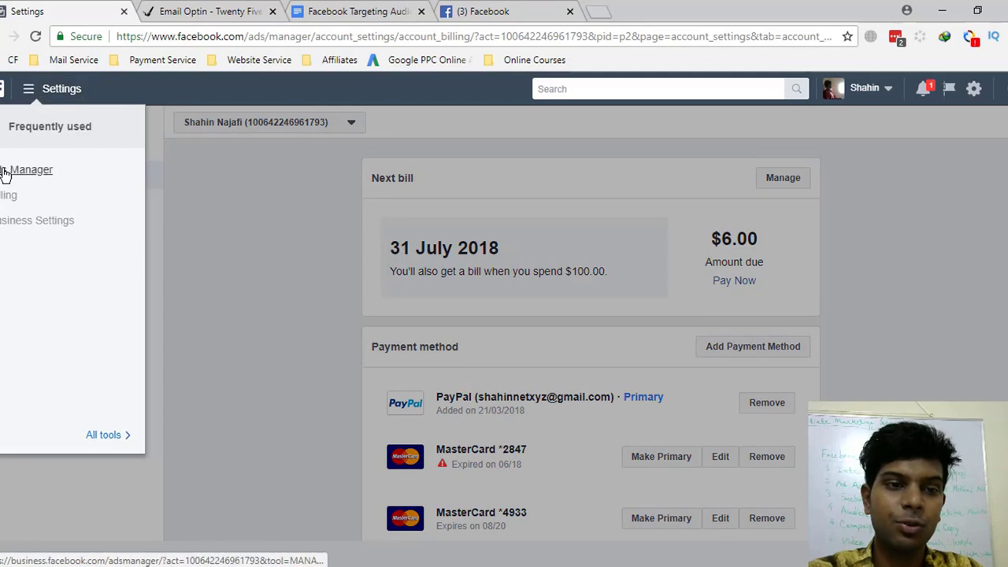
- Switch to the Facebook news feed tab and open, then close, the account dropdown
{"action": "left_click", "coordinate": [480, 11]}
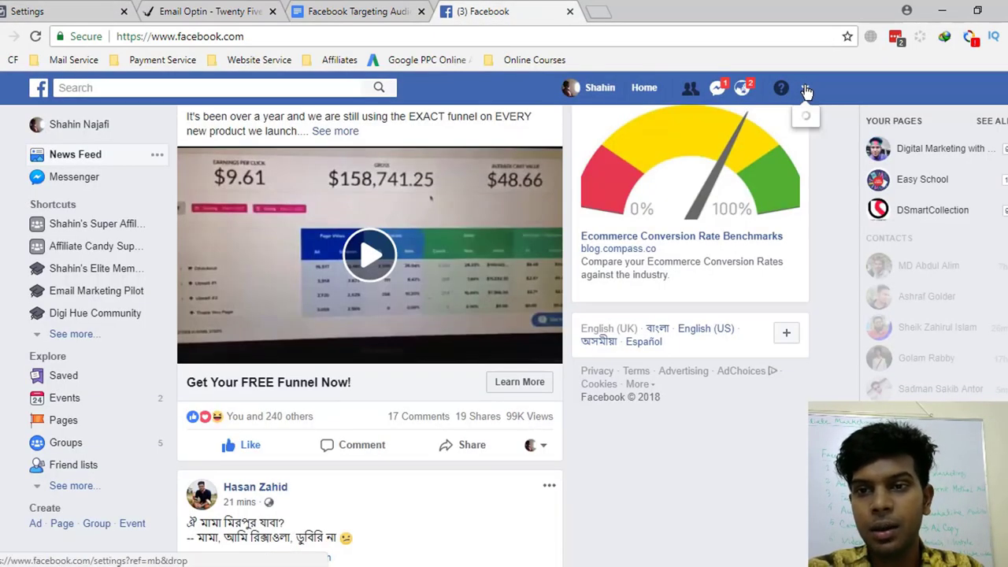
{"action": "left_click", "coordinate": [804, 88]}
{"action": "left_click", "coordinate": [833, 178]}
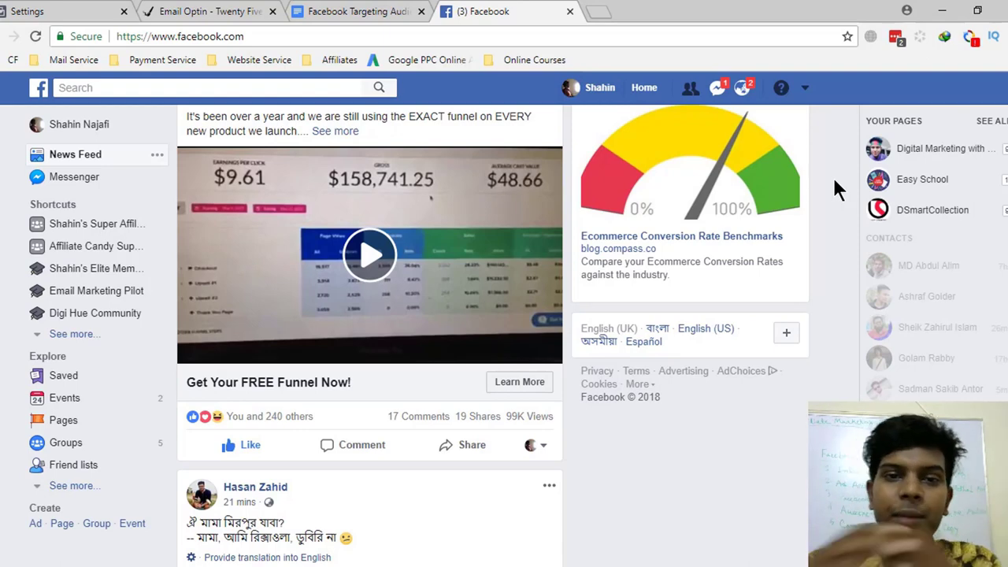
{"action": "left_click", "coordinate": [359, 11]}
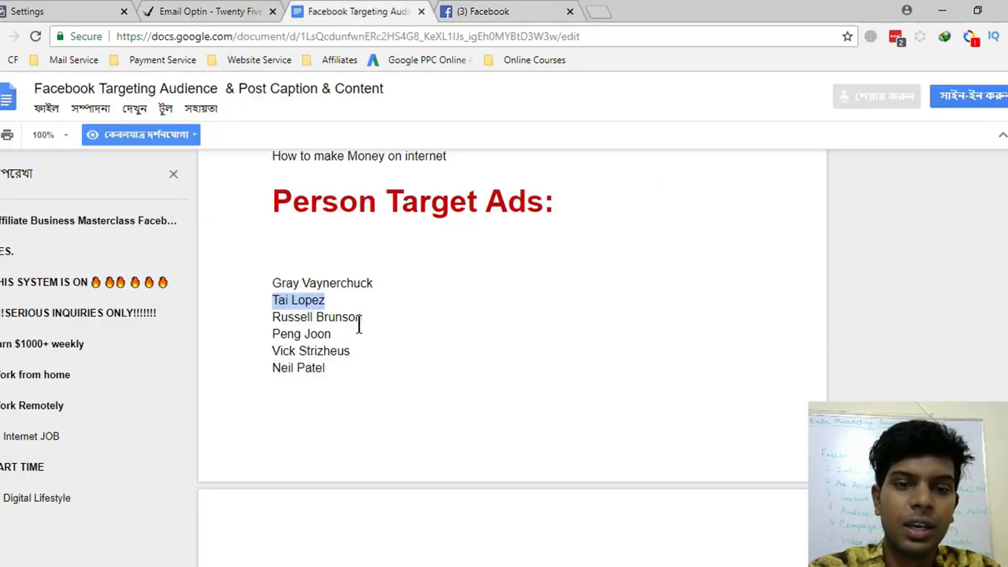
{"action": "scroll", "coordinate": [360, 329], "scroll_direction": "down", "scroll_amount": 8}
{"action": "scroll", "coordinate": [359, 329], "scroll_direction": "up", "scroll_amount": 8}
{"action": "left_click", "coordinate": [508, 11]}
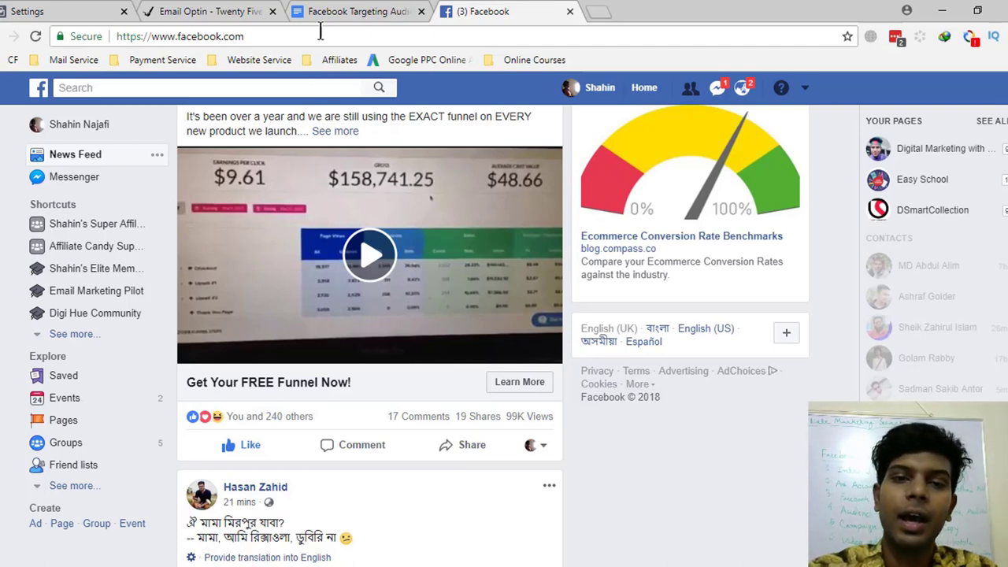
{"action": "left_click", "coordinate": [347, 11]}
{"action": "scroll", "coordinate": [362, 338], "scroll_direction": "down", "scroll_amount": 6}
{"action": "scroll", "coordinate": [362, 338], "scroll_direction": "down", "scroll_amount": 6}
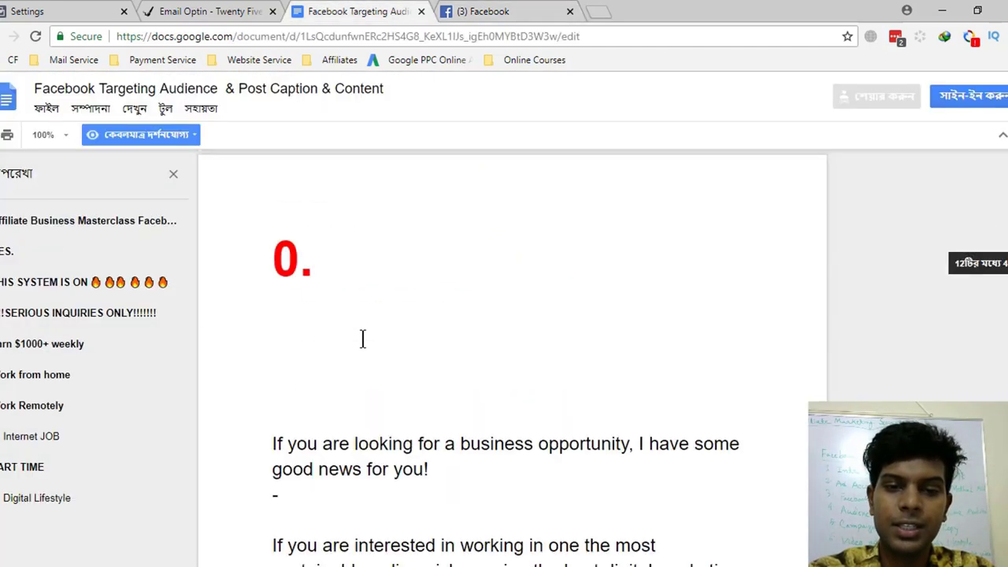
{"action": "left_click", "coordinate": [535, 11]}
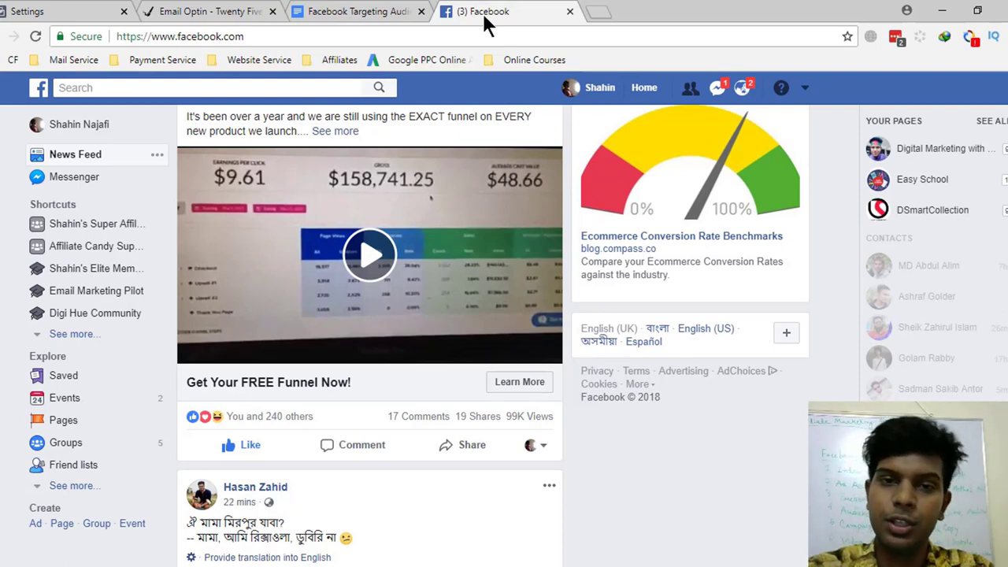
{"action": "left_click", "coordinate": [358, 11]}
{"action": "scroll", "coordinate": [470, 333], "scroll_direction": "down", "scroll_amount": 2}
{"action": "scroll", "coordinate": [470, 333], "scroll_direction": "up", "scroll_amount": 5}
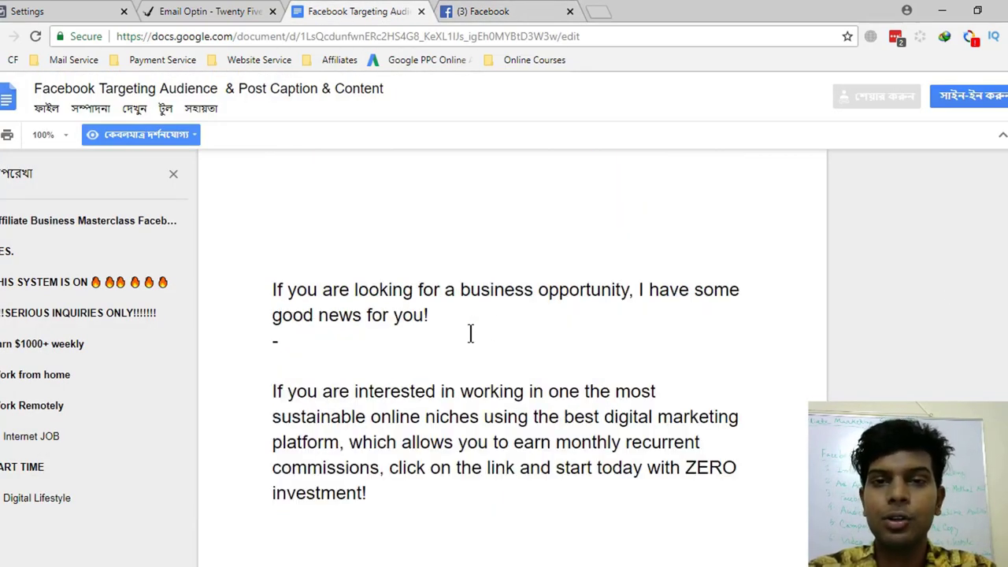
{"action": "left_click", "coordinate": [500, 10]}
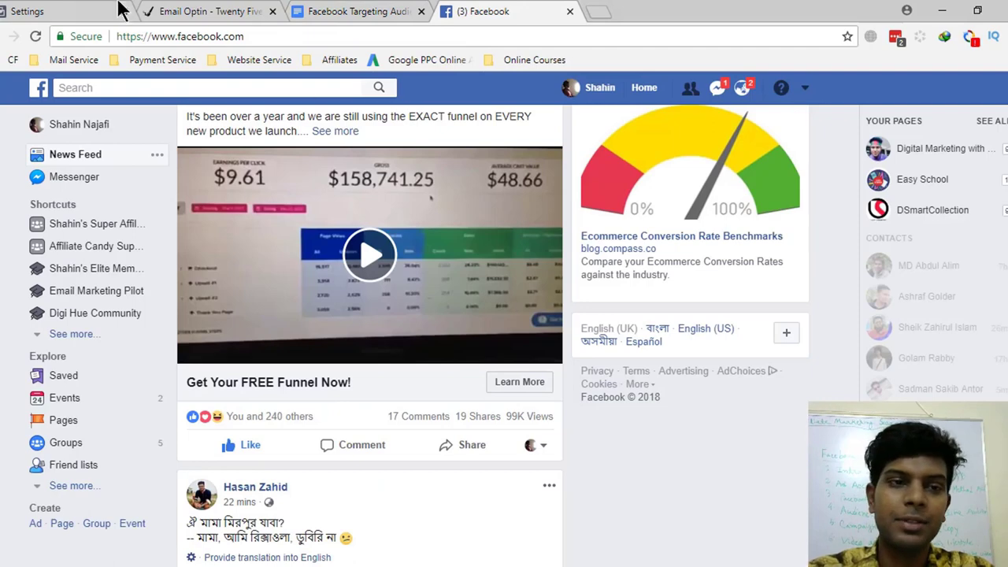
{"action": "left_click", "coordinate": [95, 10]}
- Return from payment settings to the Ads Manager campaigns list through All tools
{"action": "left_click", "coordinate": [529, 9]}
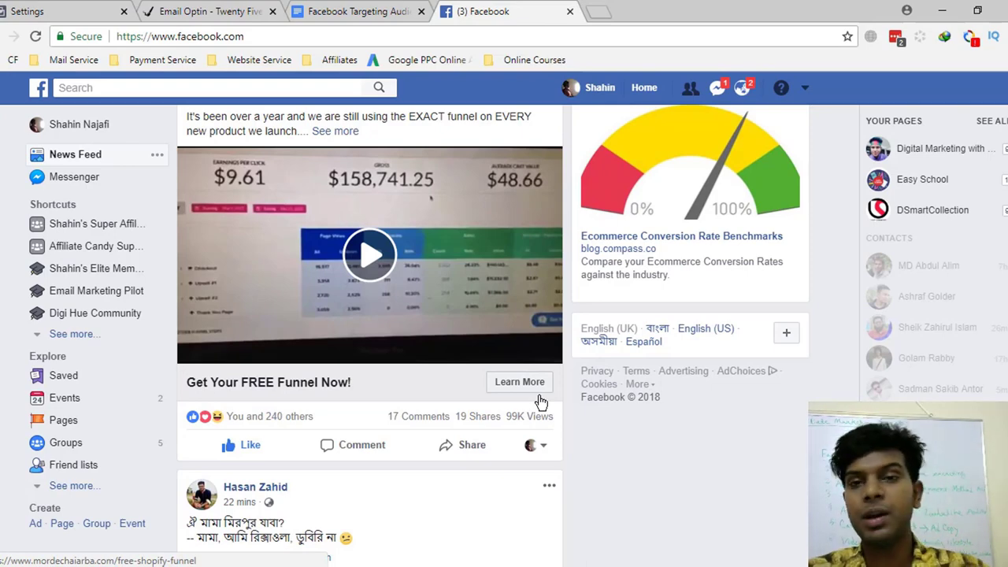
{"action": "left_click", "coordinate": [27, 11]}
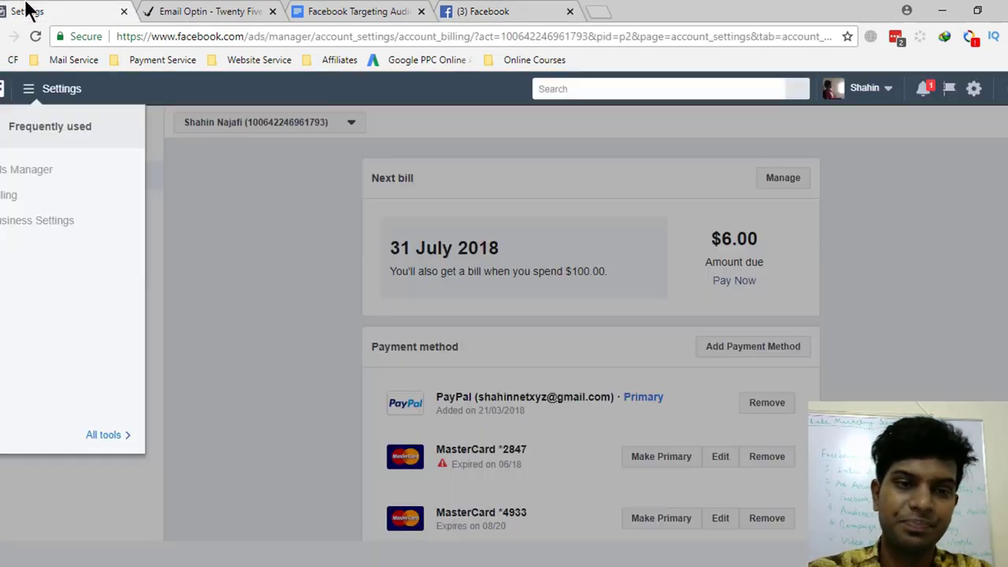
{"action": "left_click", "coordinate": [481, 11]}
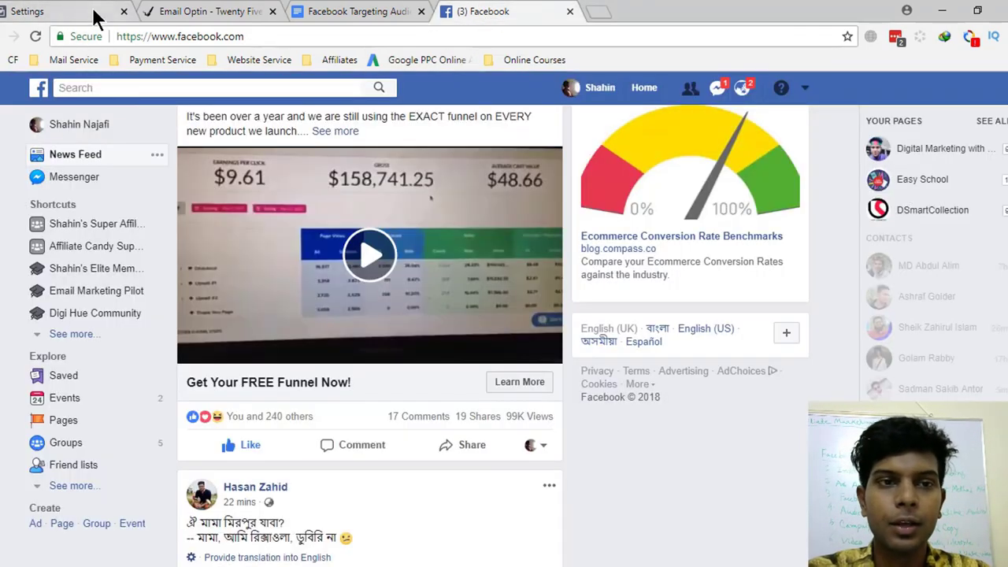
{"action": "left_click", "coordinate": [79, 11]}
{"action": "left_click", "coordinate": [91, 437]}
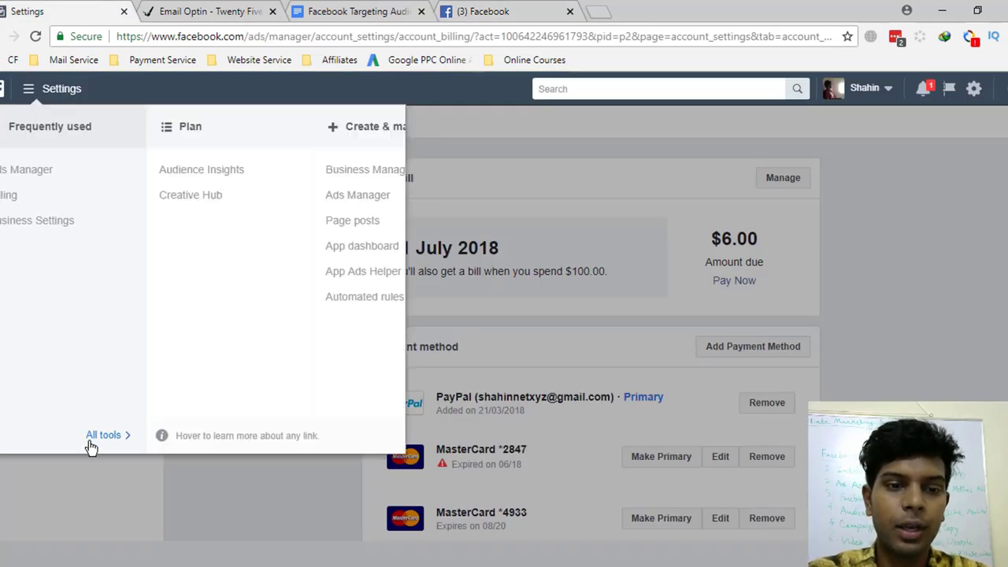
{"action": "left_click", "coordinate": [27, 170]}
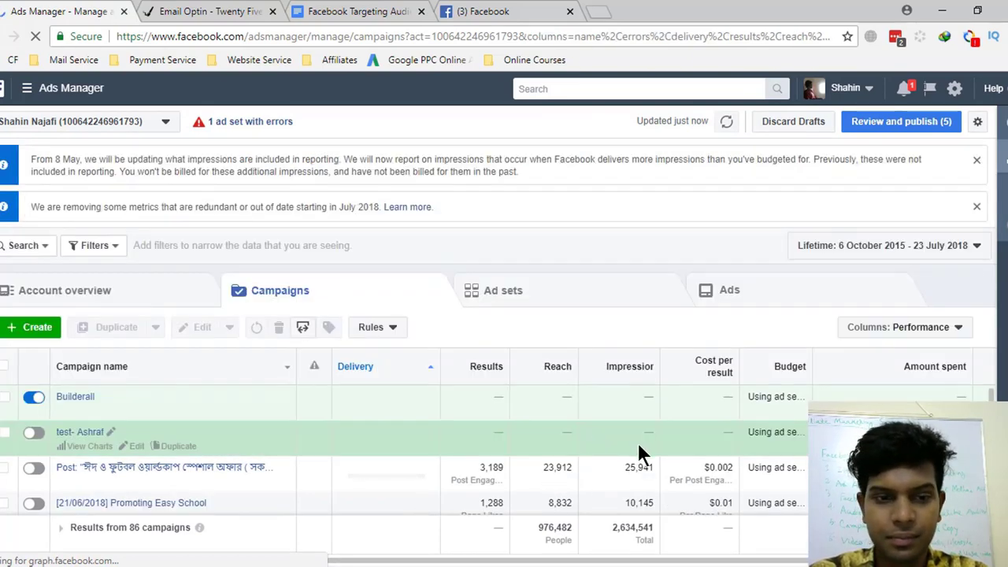
- Scroll to the 22/05/2018 campaign row and highlight its 16,502 reach
{"action": "scroll", "coordinate": [519, 470], "scroll_direction": "down", "scroll_amount": 1}
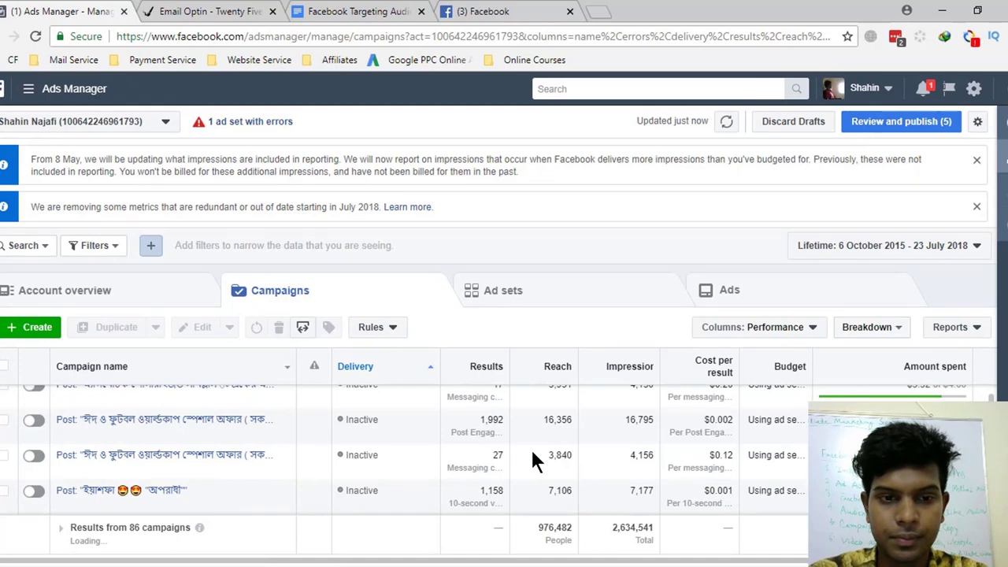
{"action": "scroll", "coordinate": [531, 453], "scroll_direction": "down", "scroll_amount": 1}
{"action": "scroll", "coordinate": [532, 453], "scroll_direction": "down", "scroll_amount": 1}
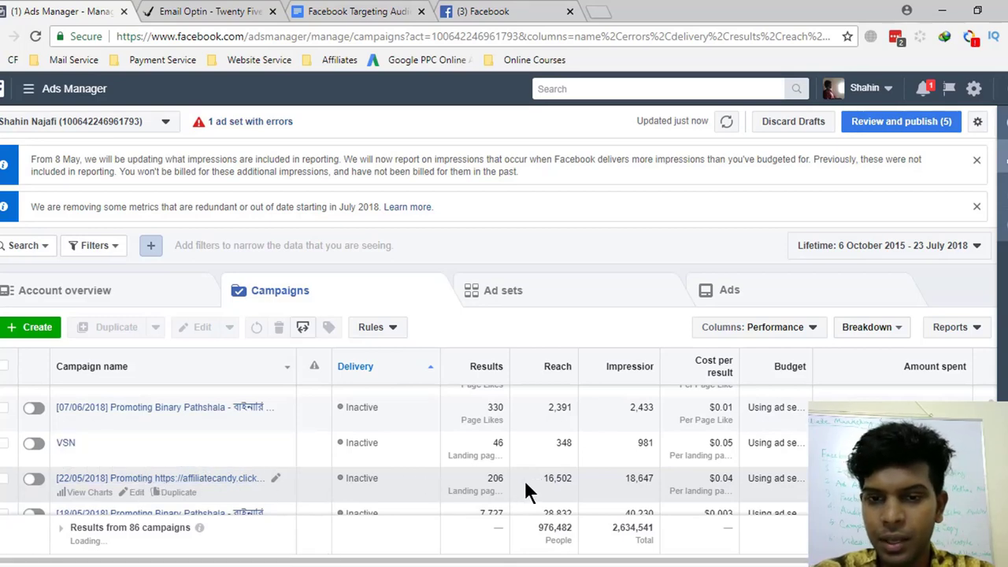
{"action": "left_click_drag", "start_coordinate": [543, 482], "coordinate": [574, 480]}
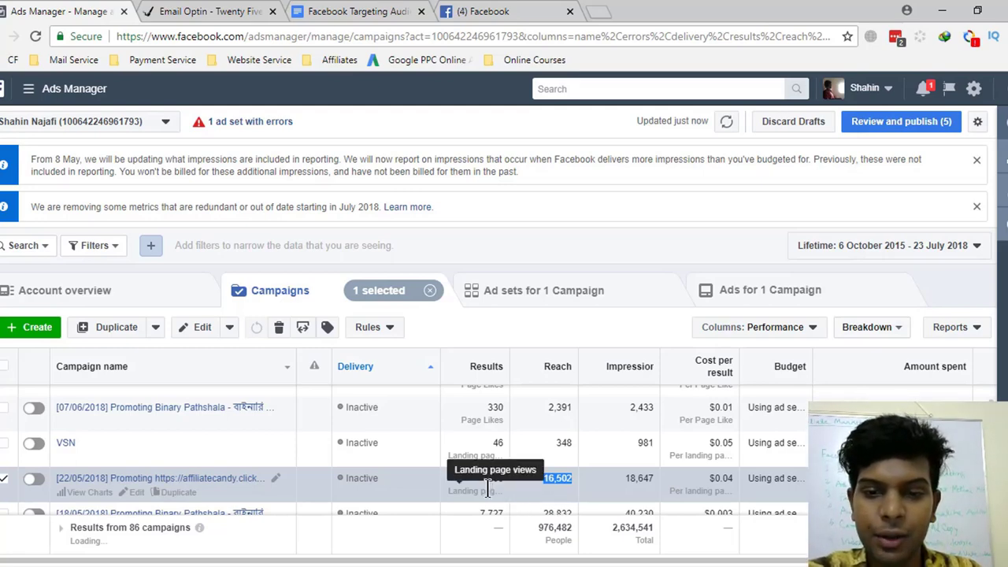
- Highlight the campaign's 206 results and 18,647 impressions, then switch to the Facebook news feed
{"action": "left_click_drag", "start_coordinate": [484, 479], "coordinate": [502, 474]}
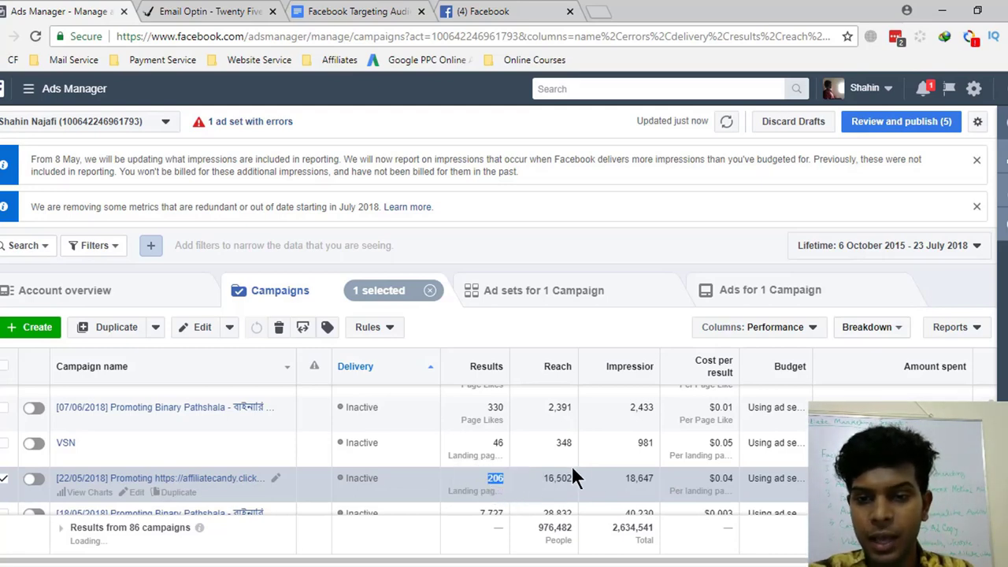
{"action": "left_click_drag", "start_coordinate": [630, 479], "coordinate": [654, 479]}
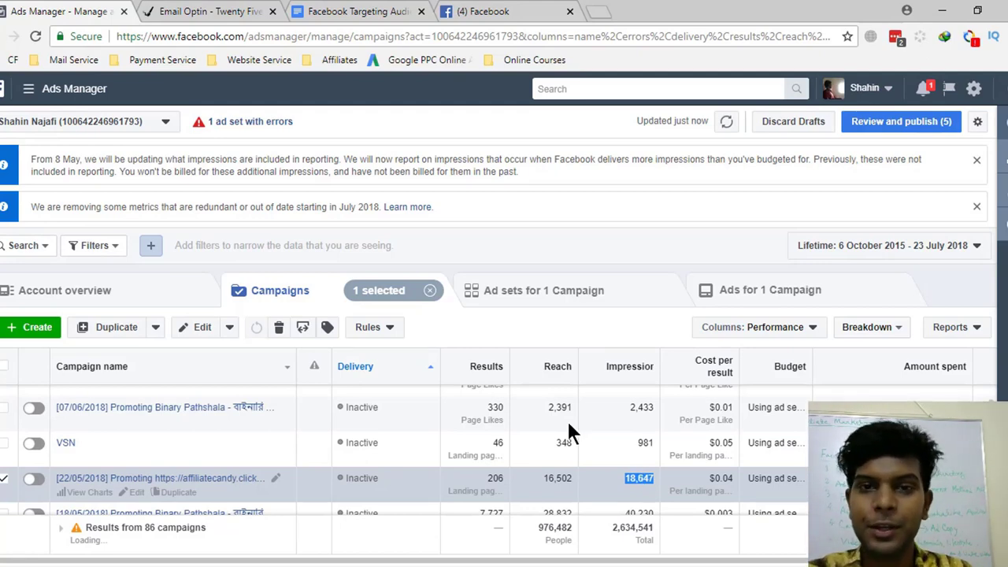
{"action": "left_click", "coordinate": [473, 11]}
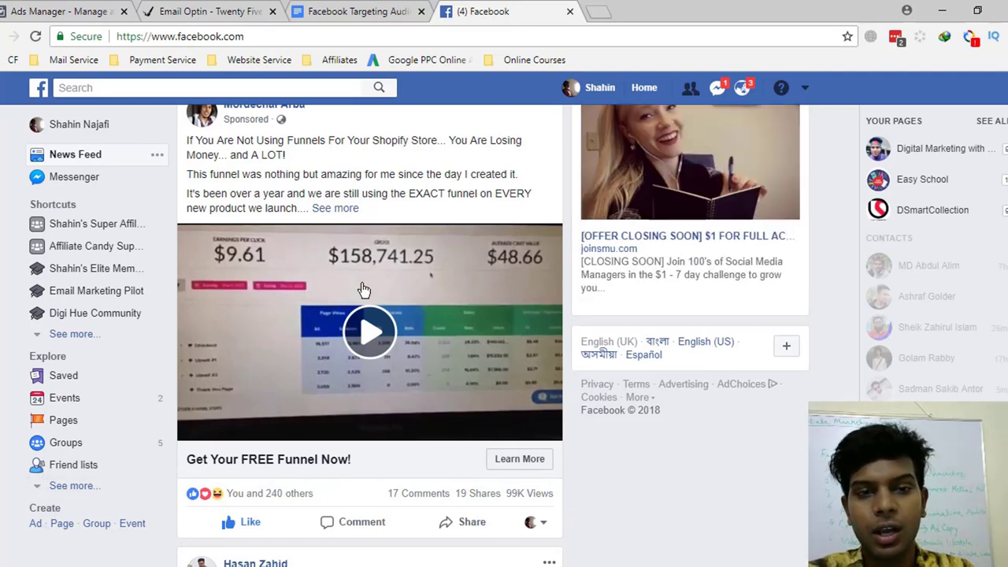
{"action": "left_click", "coordinate": [102, 11]}
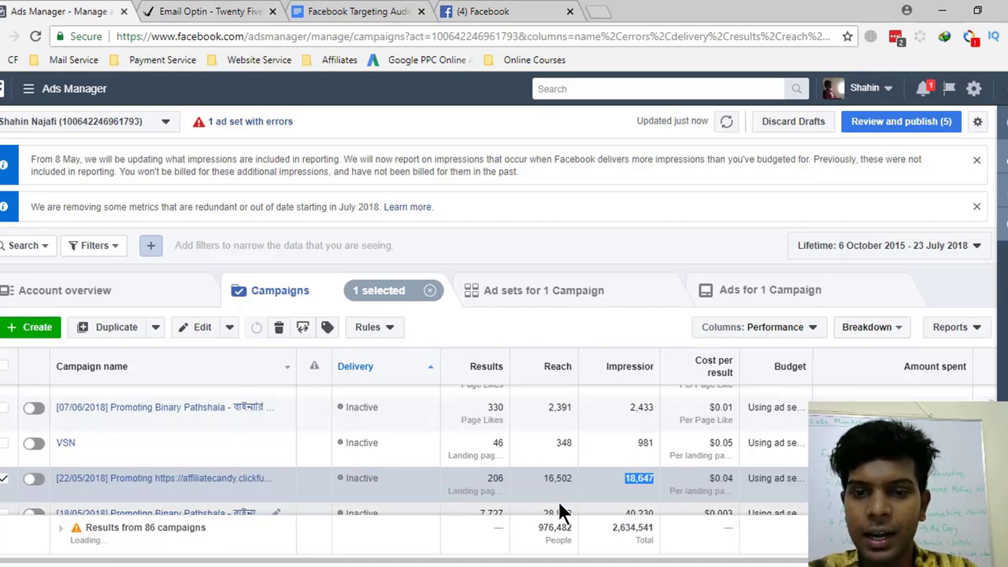
{"action": "left_click", "coordinate": [484, 11]}
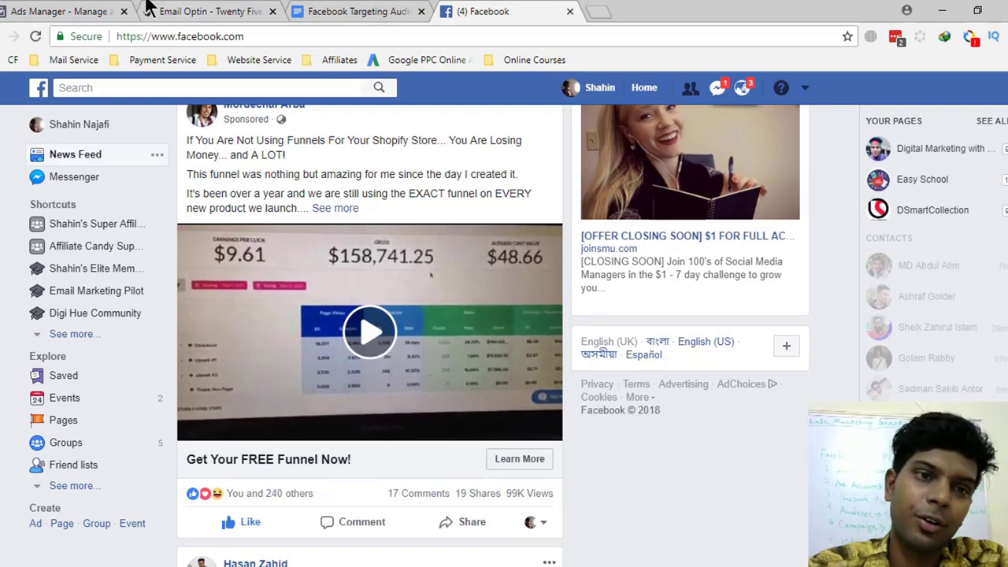
- In the campaigns table, highlight reach 16,502, impressions 18,647 and the $0.04 cost per result
{"action": "left_click", "coordinate": [61, 11]}
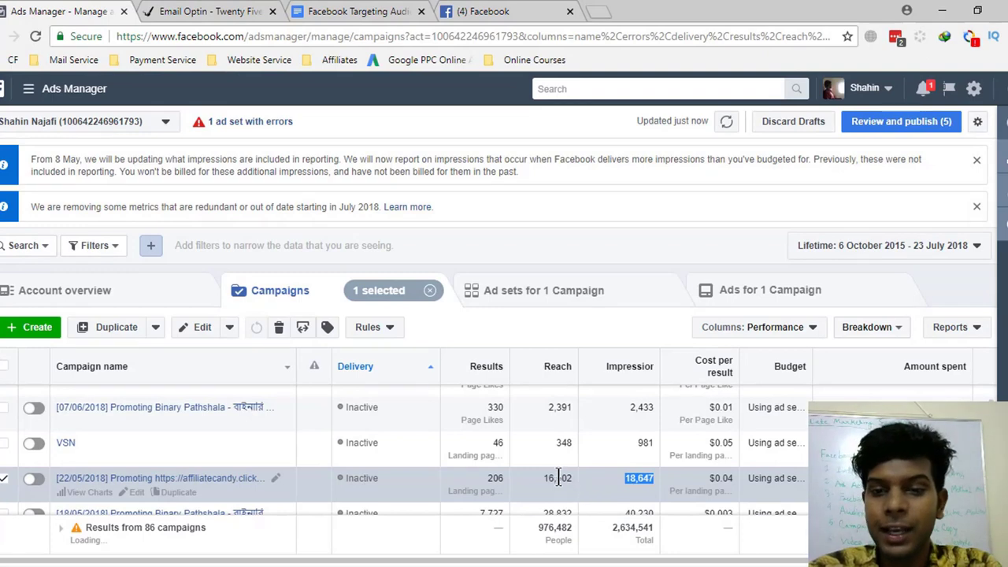
{"action": "left_click_drag", "start_coordinate": [541, 477], "coordinate": [570, 478]}
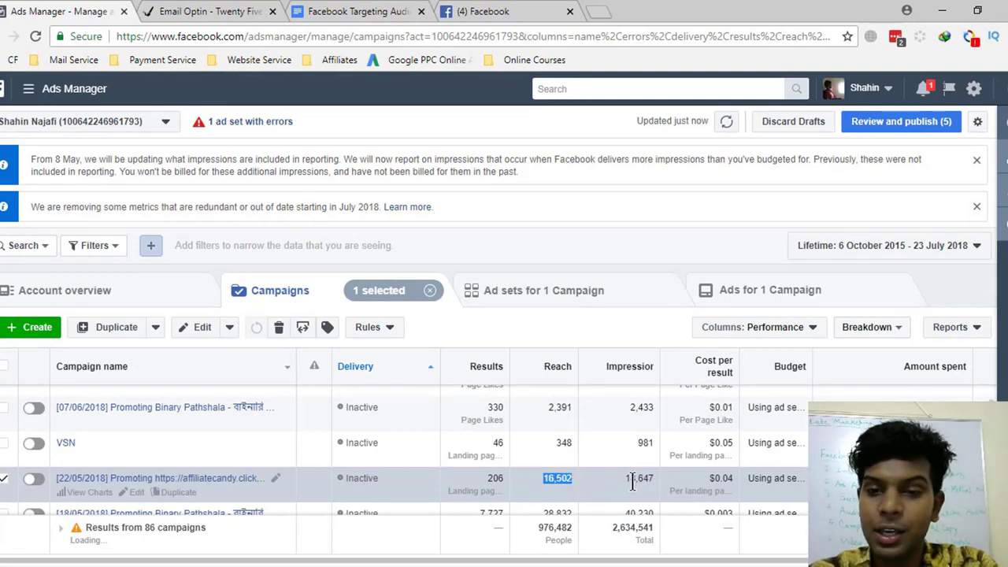
{"action": "left_click_drag", "start_coordinate": [623, 478], "coordinate": [642, 478]}
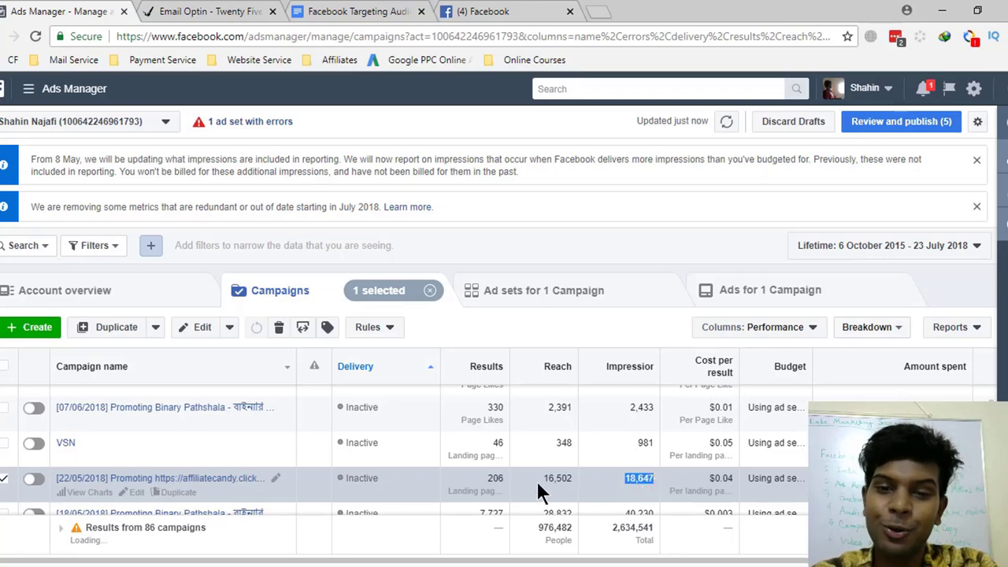
{"action": "left_click_drag", "start_coordinate": [541, 477], "coordinate": [568, 473]}
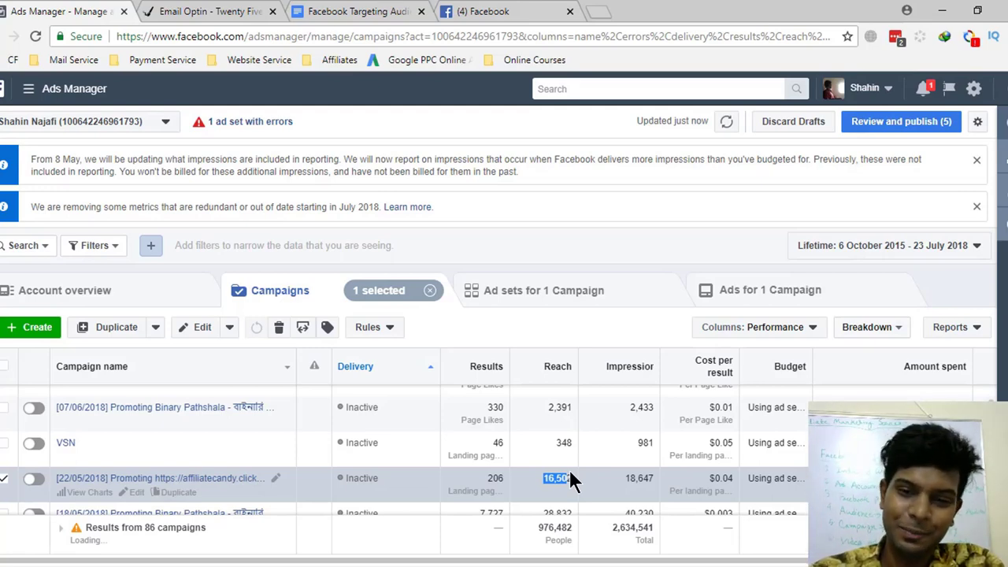
{"action": "left_click", "coordinate": [482, 478]}
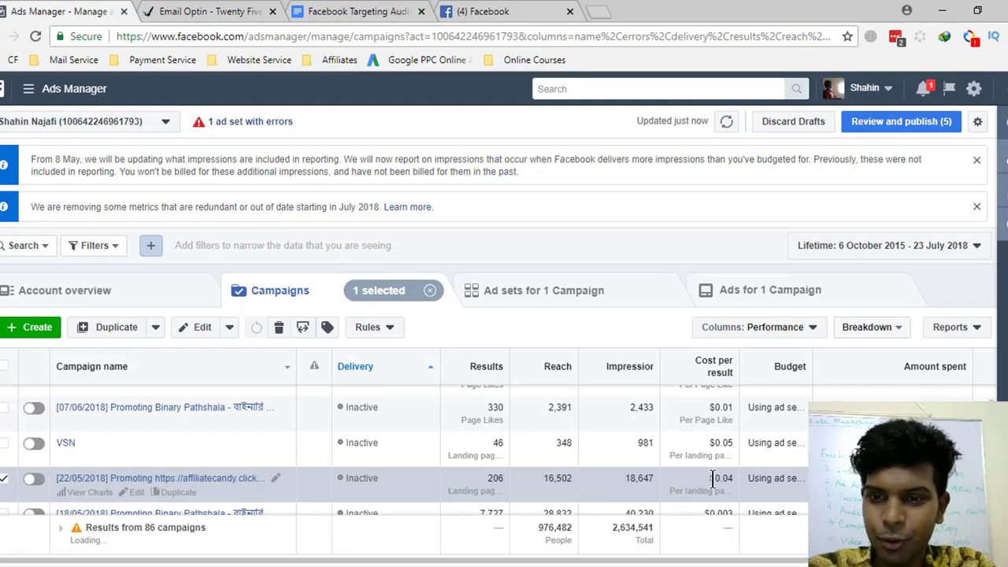
{"action": "left_click_drag", "start_coordinate": [712, 478], "coordinate": [735, 484]}
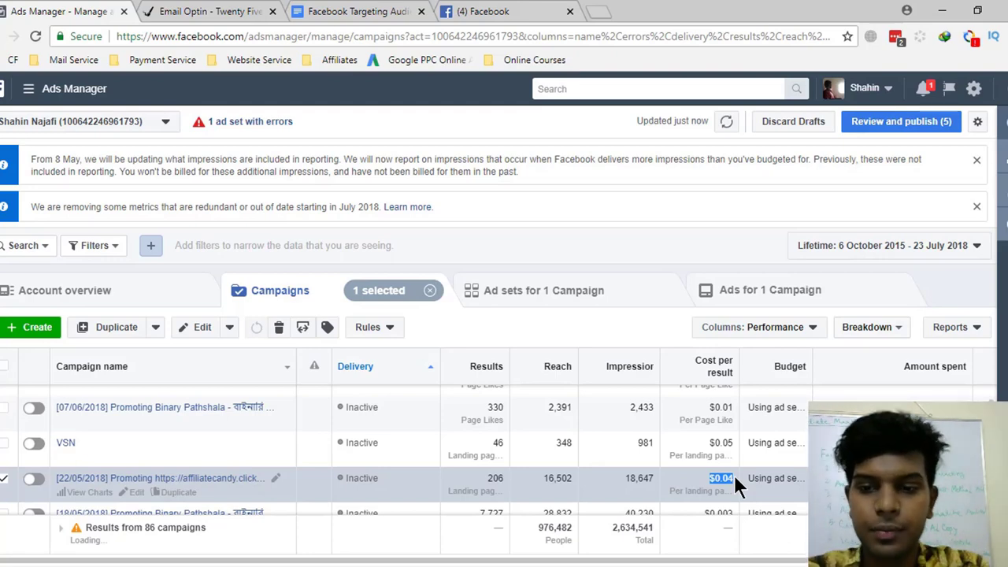
{"action": "scroll", "coordinate": [734, 477], "scroll_direction": "down", "scroll_amount": 1}
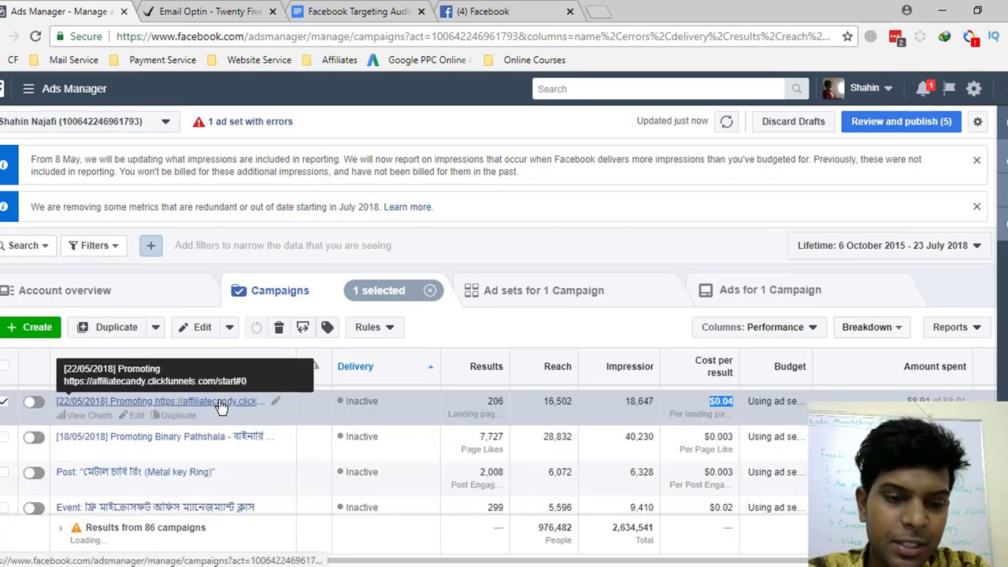
{"action": "left_click", "coordinate": [28, 89]}
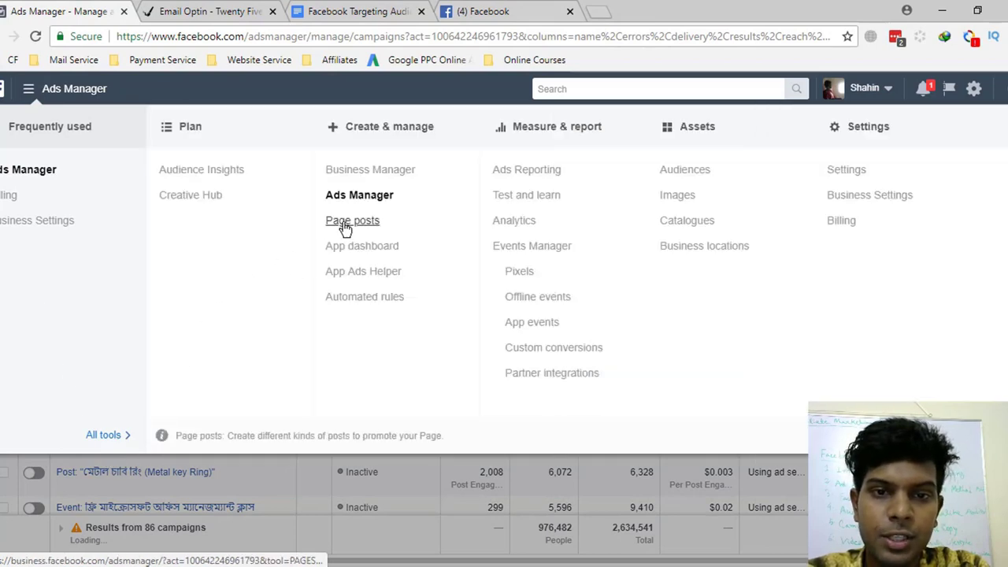
- Open Page posts and the details of the 22 May ClickFunnels ad post
{"action": "left_click", "coordinate": [346, 222]}
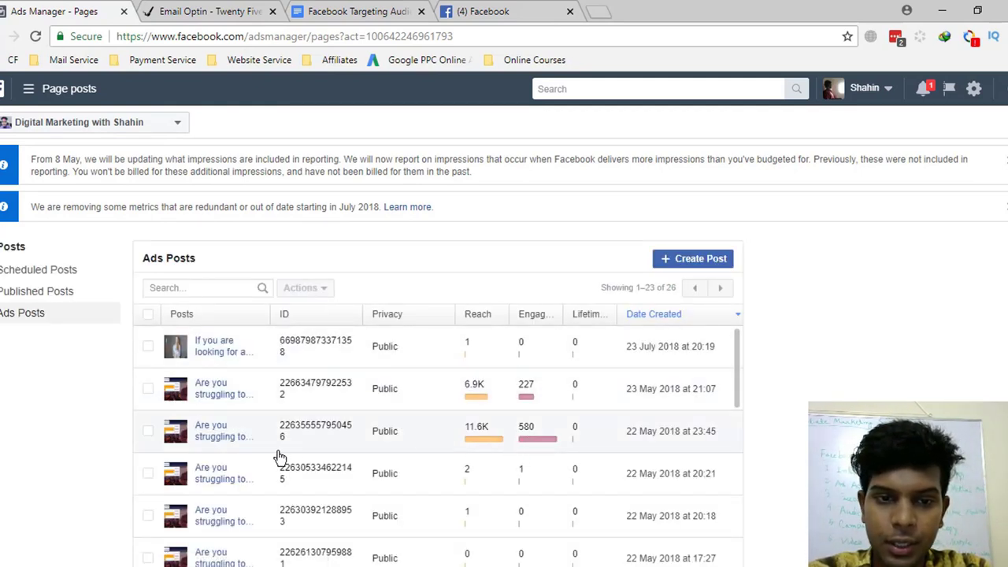
{"action": "left_click", "coordinate": [227, 439]}
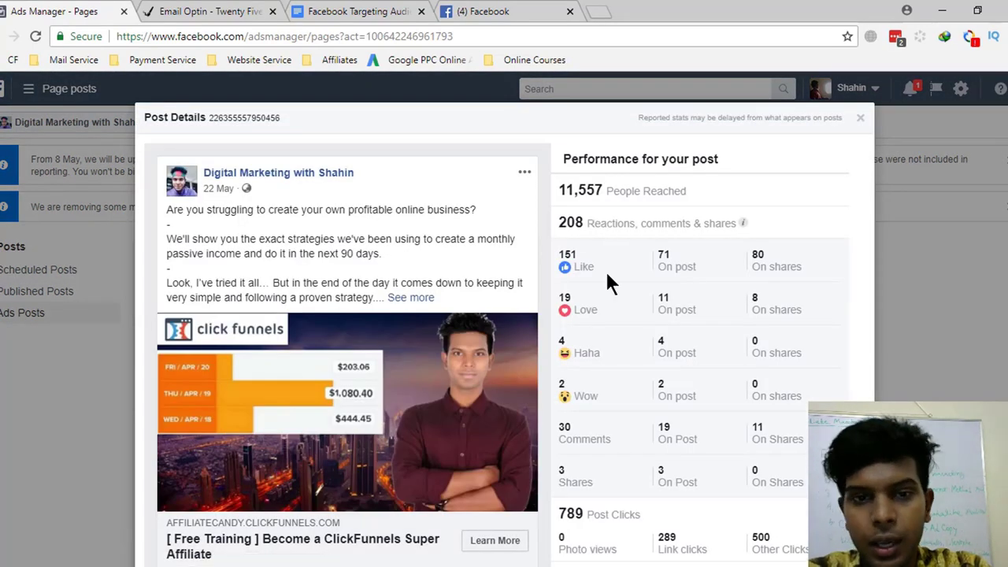
{"action": "scroll", "coordinate": [406, 394], "scroll_direction": "down", "scroll_amount": 1}
{"action": "scroll", "coordinate": [405, 394], "scroll_direction": "up", "scroll_amount": 1}
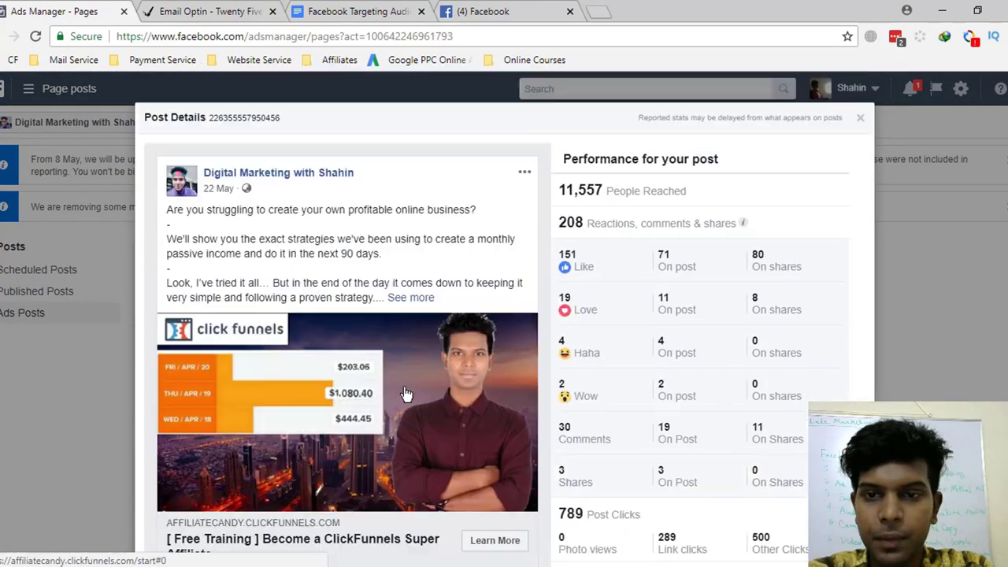
- Highlight the post's 11,557 people reached and 208 reactions, comments and shares
{"action": "left_click_drag", "start_coordinate": [572, 189], "coordinate": [689, 189]}
{"action": "left_click", "coordinate": [689, 189]}
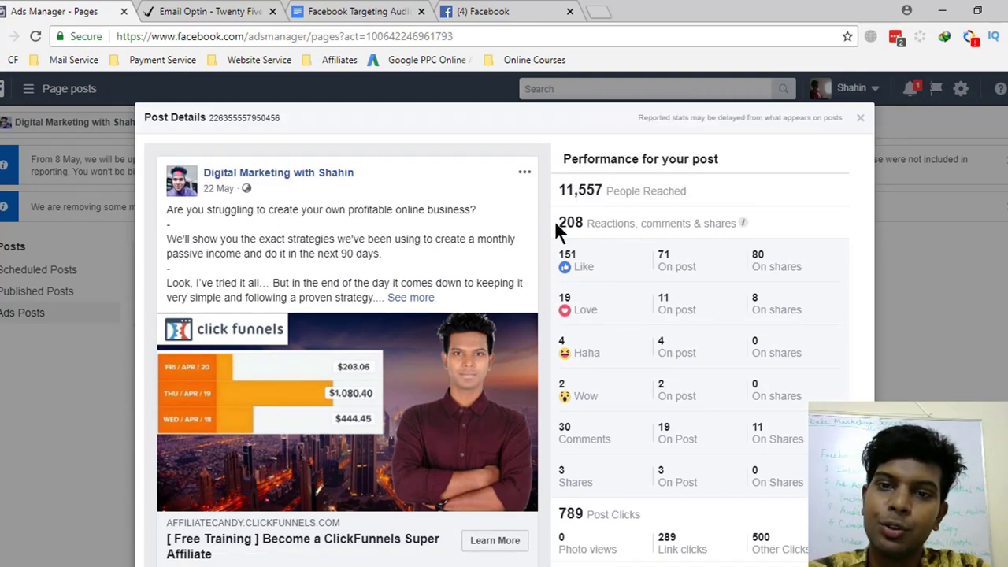
{"action": "left_click_drag", "start_coordinate": [556, 224], "coordinate": [628, 224]}
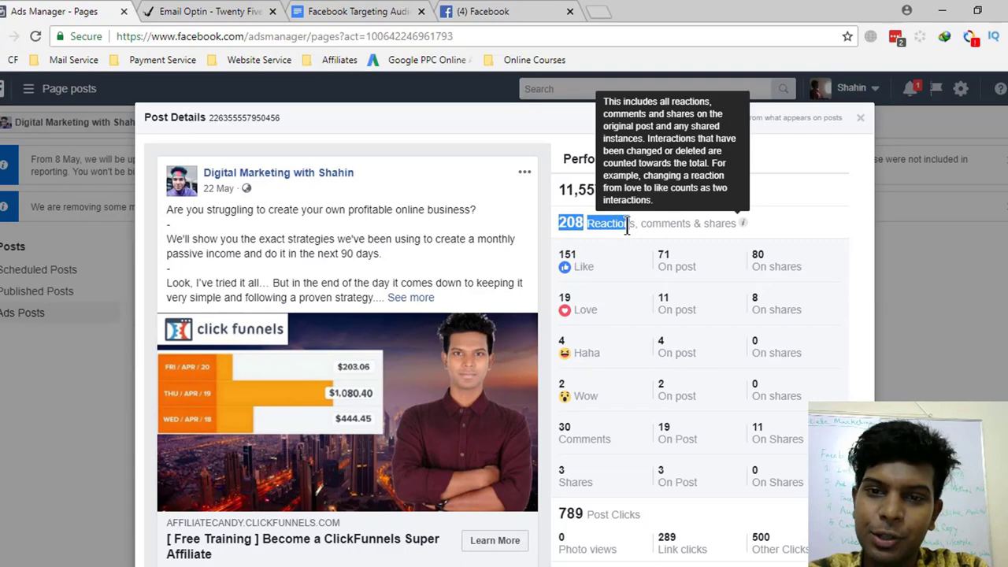
{"action": "left_click", "coordinate": [623, 228]}
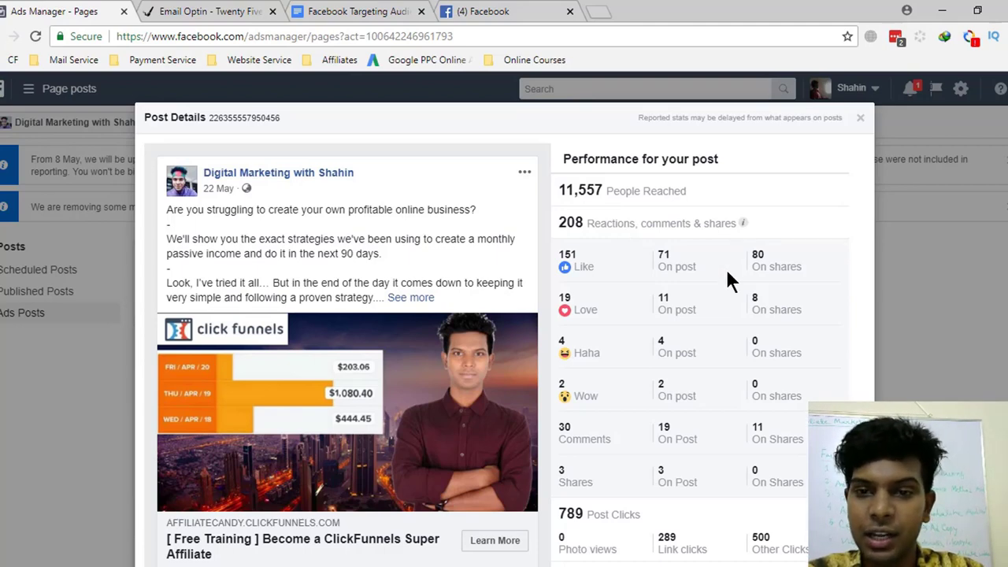
{"action": "left_click_drag", "start_coordinate": [553, 223], "coordinate": [603, 223]}
- Highlight the post's Photo views and Link clicks counts in the breakdown
{"action": "scroll", "coordinate": [649, 362], "scroll_direction": "down", "scroll_amount": 3}
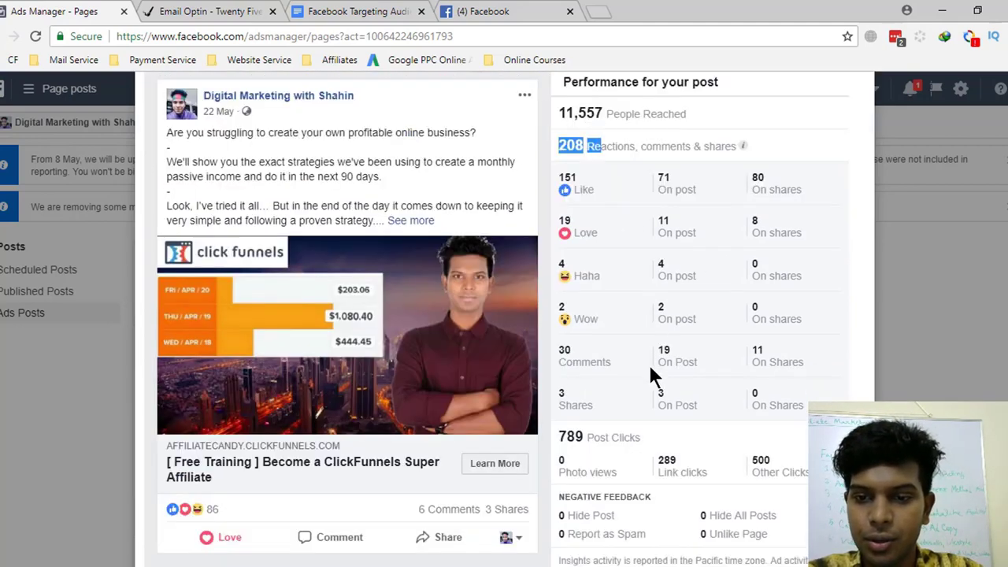
{"action": "left_click_drag", "start_coordinate": [560, 416], "coordinate": [617, 415]}
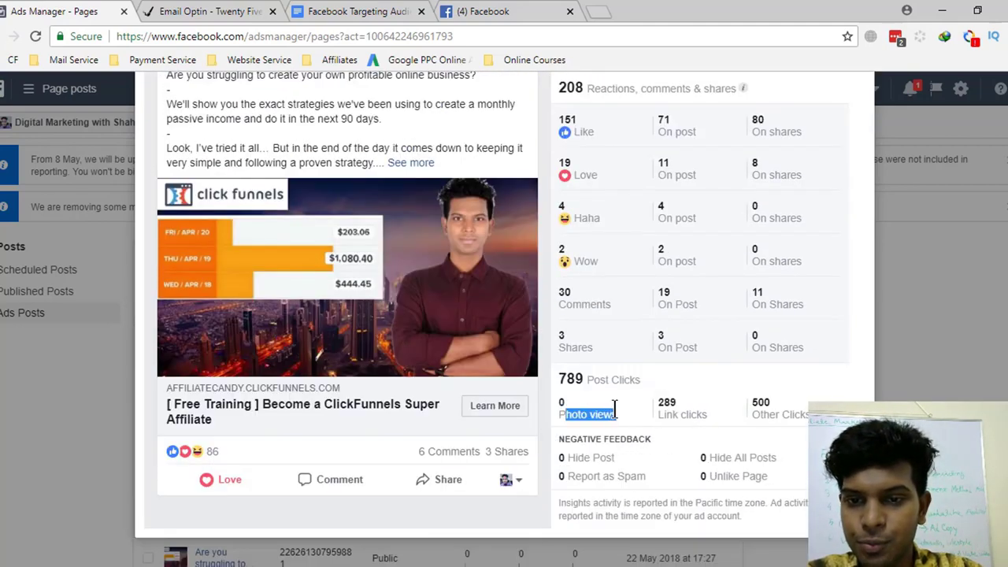
{"action": "left_click", "coordinate": [615, 415]}
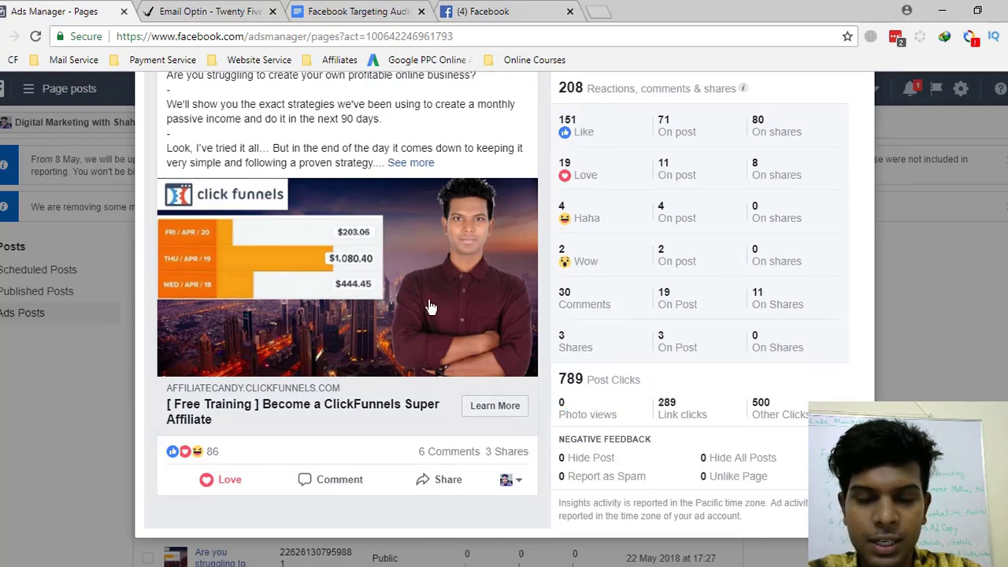
{"action": "left_click_drag", "start_coordinate": [660, 415], "coordinate": [678, 399]}
{"action": "left_click", "coordinate": [655, 418]}
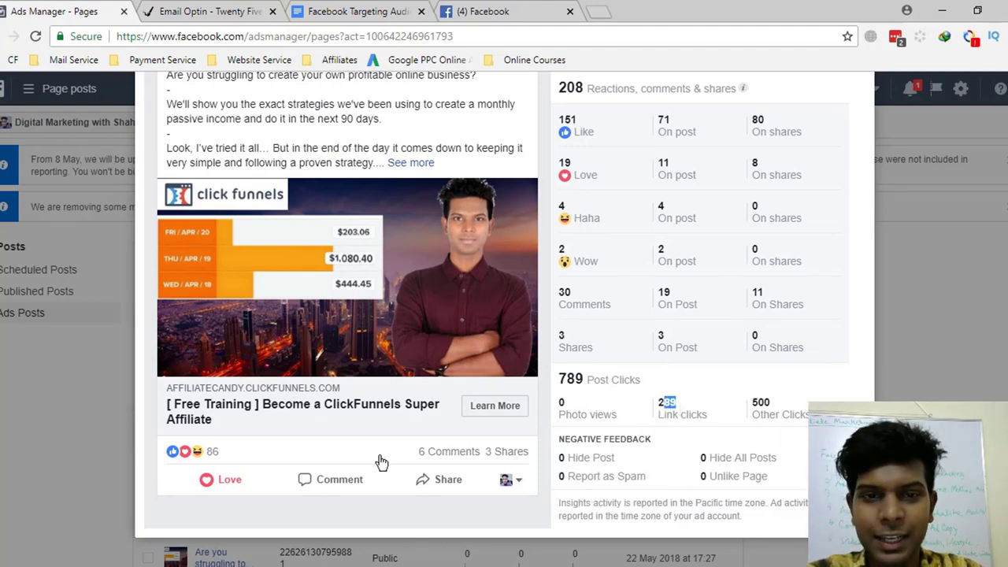
{"action": "scroll", "coordinate": [315, 227], "scroll_direction": "up", "scroll_amount": 1}
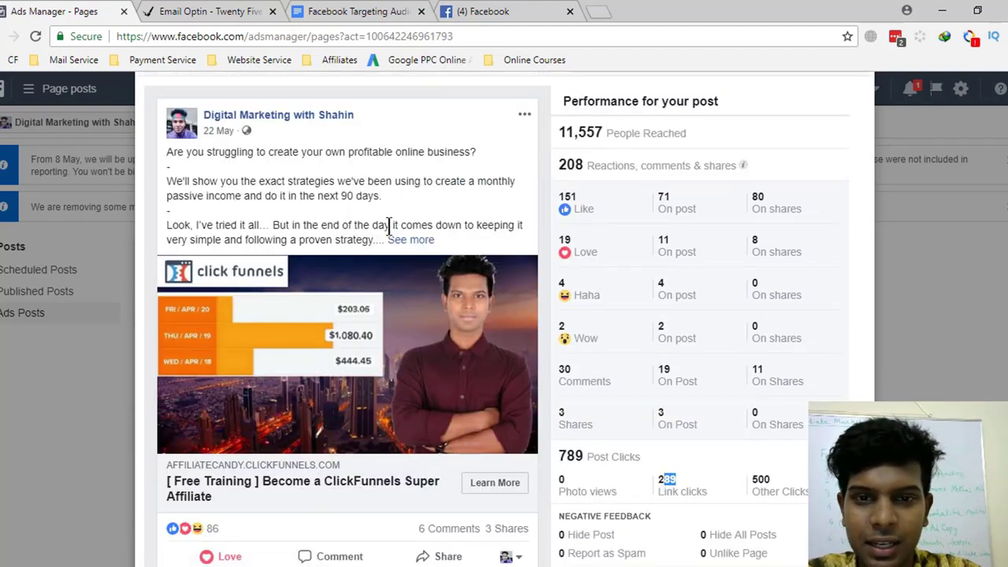
{"action": "scroll", "coordinate": [386, 224], "scroll_direction": "down", "scroll_amount": 1}
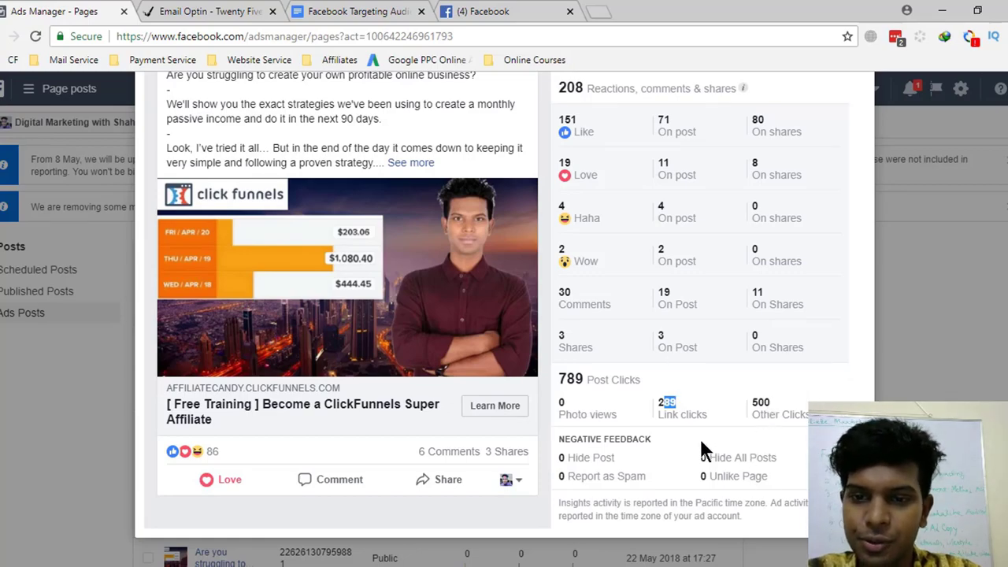
{"action": "scroll", "coordinate": [670, 414], "scroll_direction": "up", "scroll_amount": 1}
{"action": "scroll", "coordinate": [551, 449], "scroll_direction": "down", "scroll_amount": 1}
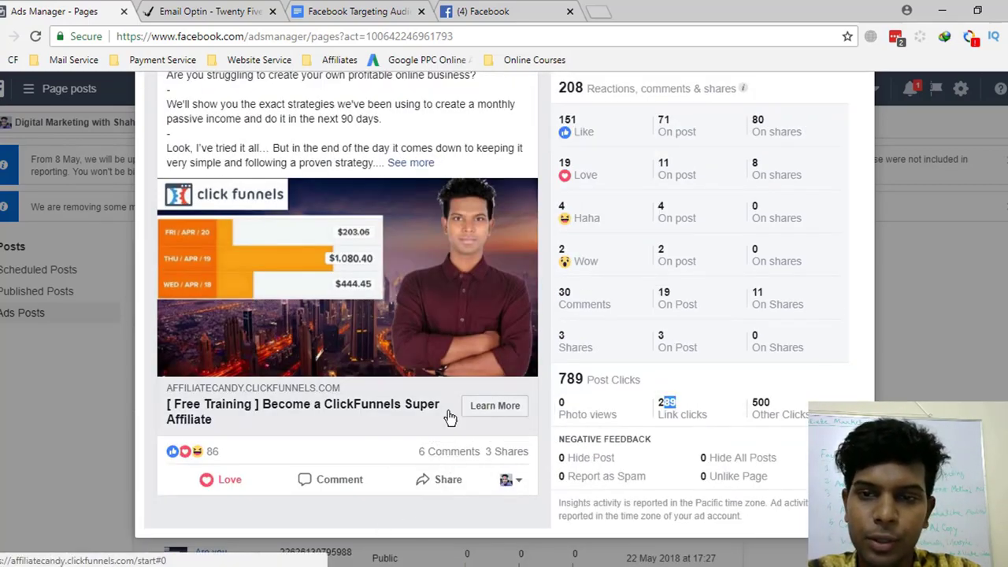
{"action": "scroll", "coordinate": [451, 441], "scroll_direction": "up", "scroll_amount": 2}
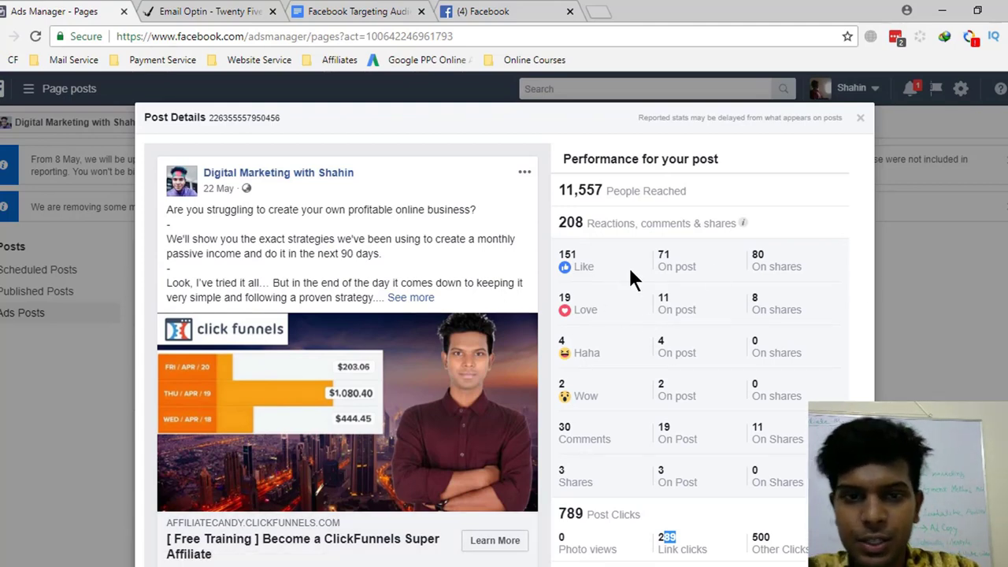
- Close the post performance details and view the account's Pages list without switching
{"action": "left_click", "coordinate": [859, 120]}
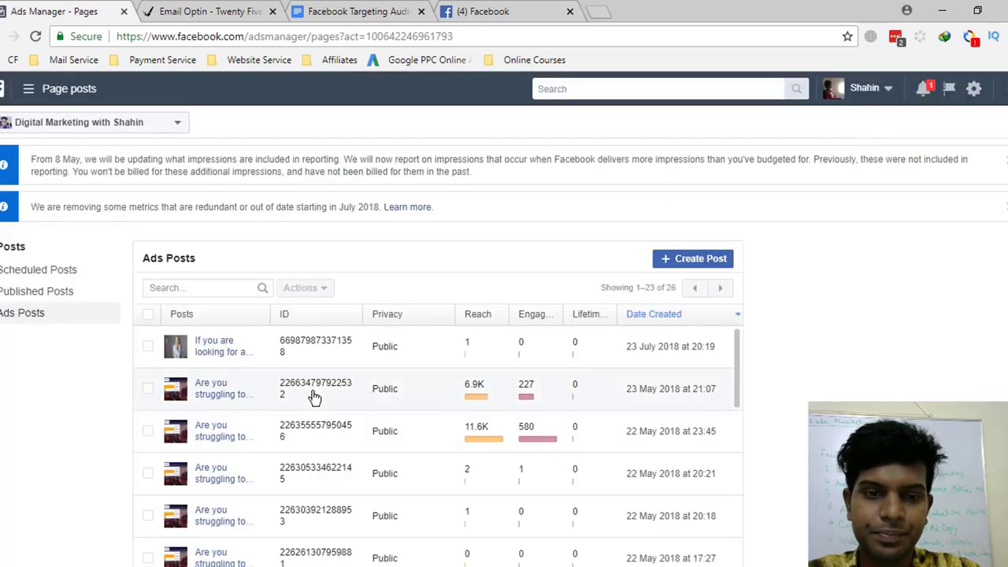
{"action": "scroll", "coordinate": [331, 418], "scroll_direction": "down", "scroll_amount": 10}
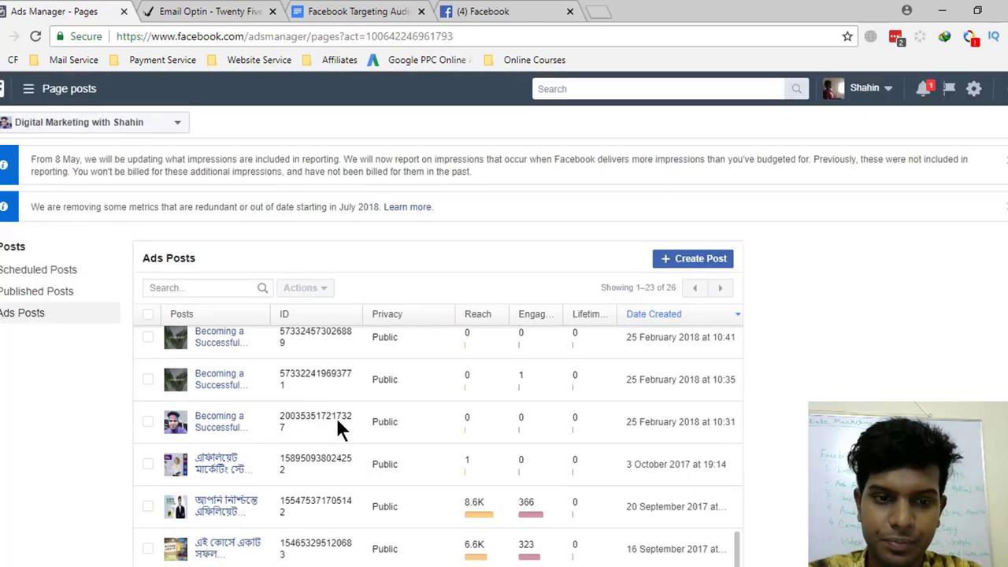
{"action": "scroll", "coordinate": [336, 416], "scroll_direction": "up", "scroll_amount": 10}
{"action": "scroll", "coordinate": [336, 426], "scroll_direction": "down", "scroll_amount": 10}
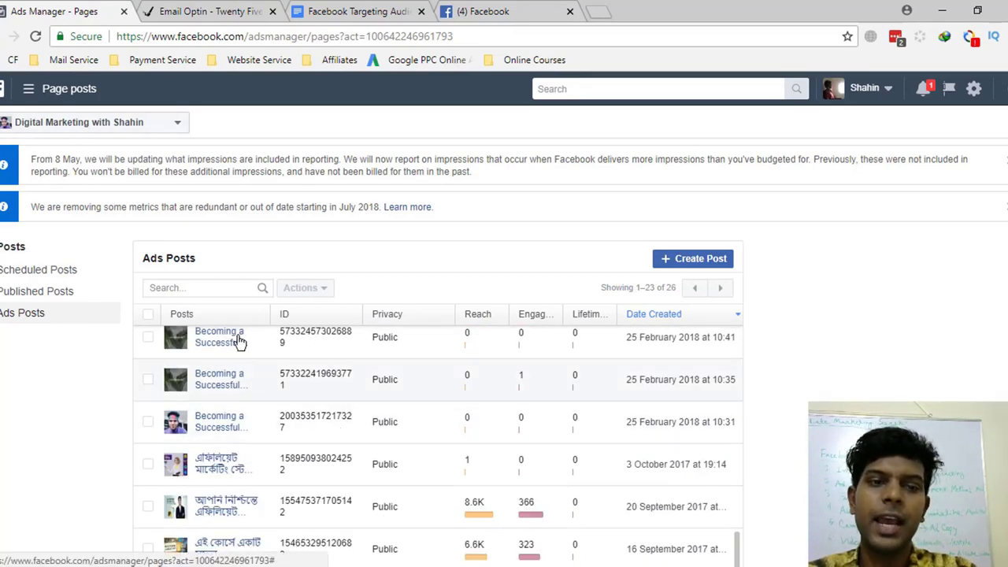
{"action": "left_click", "coordinate": [138, 125]}
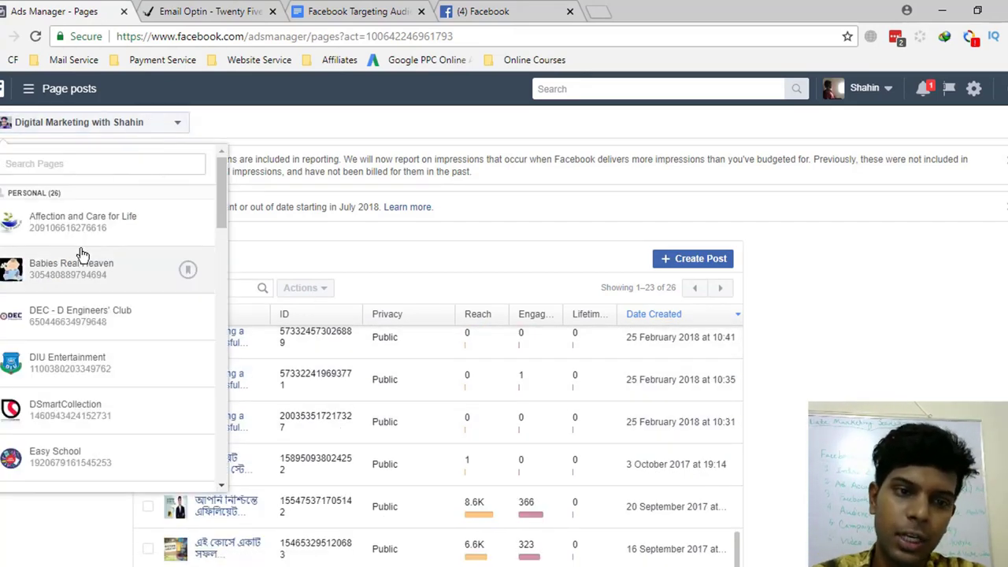
{"action": "left_click", "coordinate": [857, 306]}
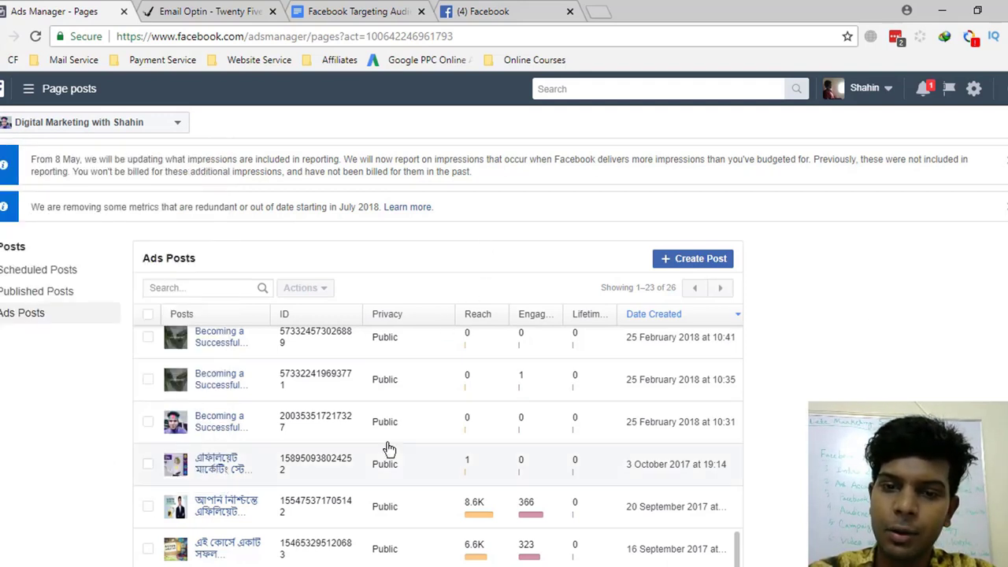
- Back in the campaigns table, turn off the Builderall campaign and switch to the email opt-in tab
{"action": "left_click", "coordinate": [43, 95]}
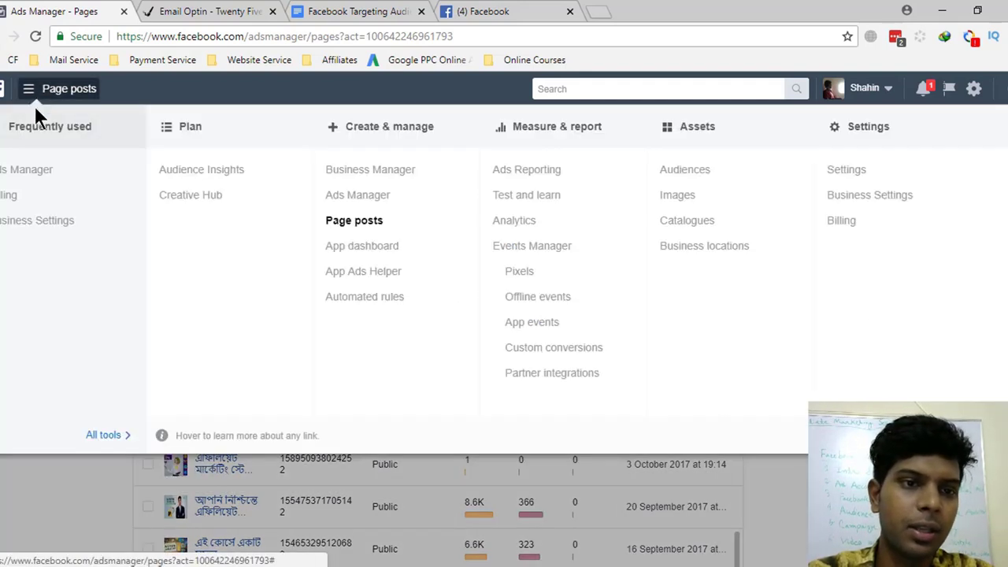
{"action": "left_click", "coordinate": [18, 174]}
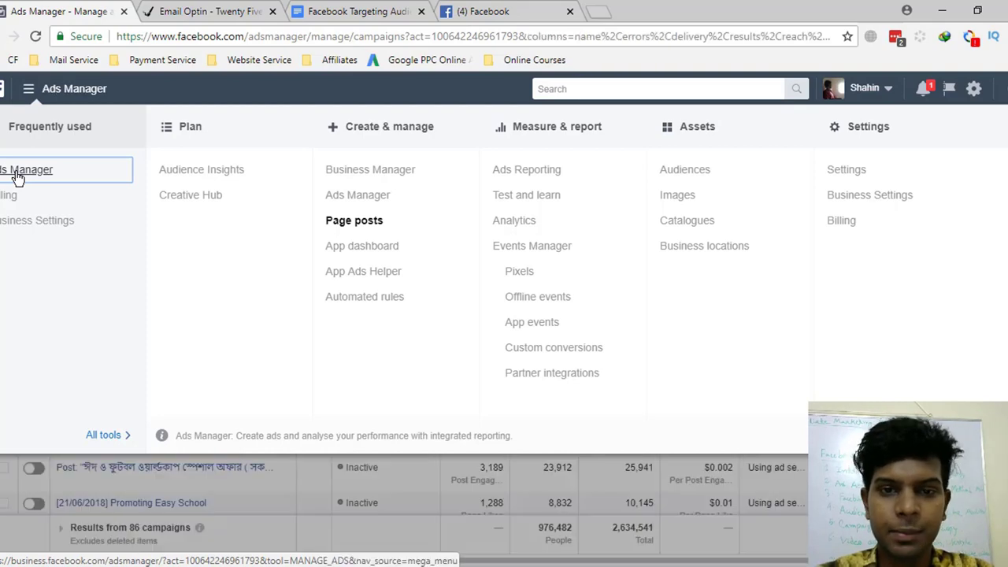
{"action": "scroll", "coordinate": [541, 465], "scroll_direction": "down", "scroll_amount": 2}
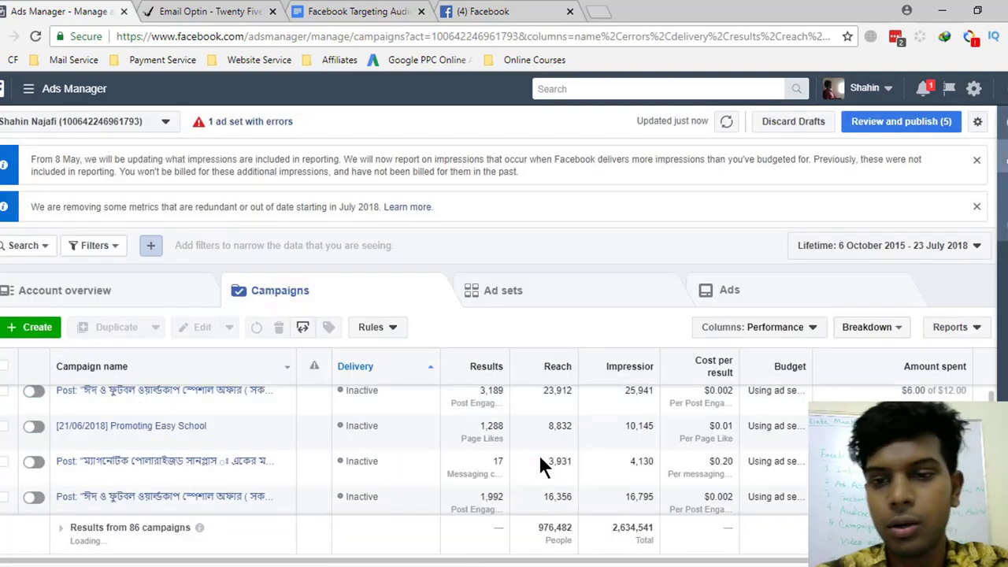
{"action": "scroll", "coordinate": [540, 462], "scroll_direction": "up", "scroll_amount": 2}
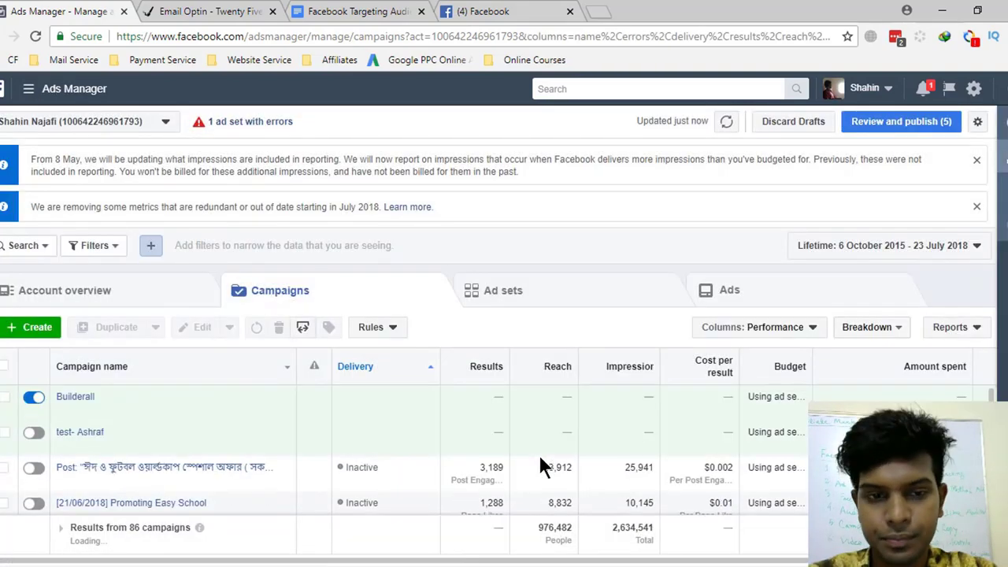
{"action": "left_click", "coordinate": [43, 397]}
{"action": "left_click", "coordinate": [241, 6]}
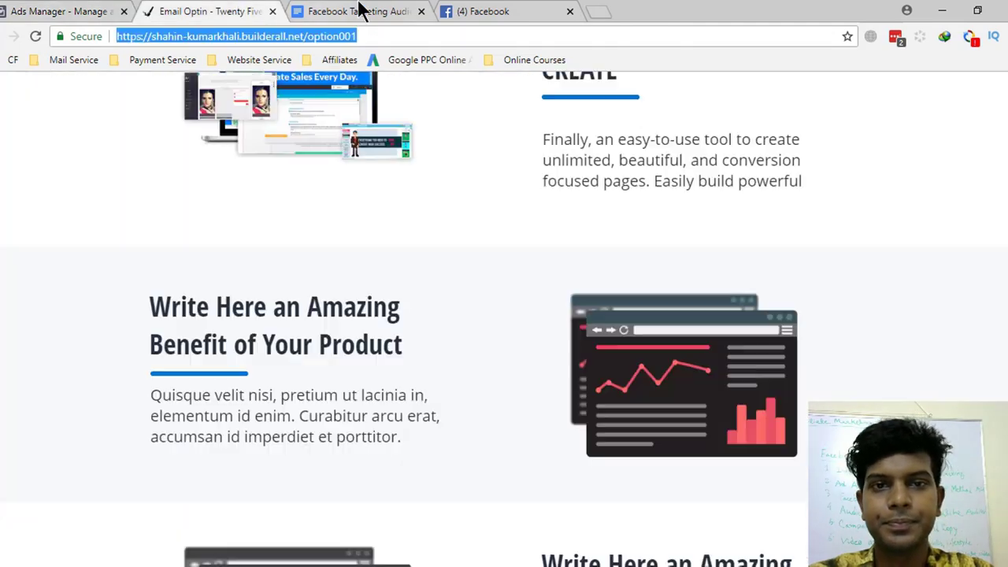
- Switch to the Facebook news feed, then to the course slides showing the 0.JPG whiteboard outline
{"action": "left_click", "coordinate": [548, 9]}
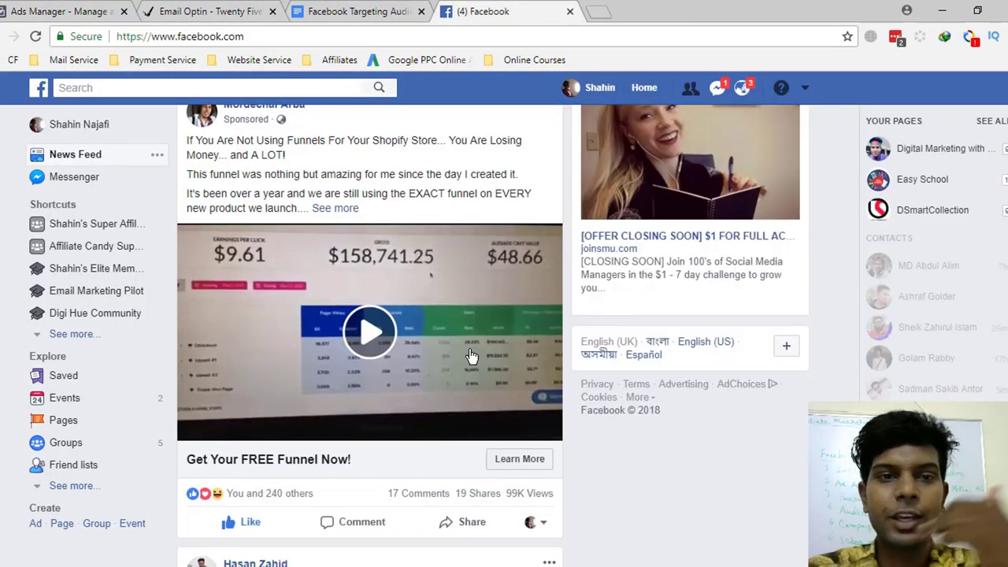
{"action": "key", "text": "alt+Tab"}
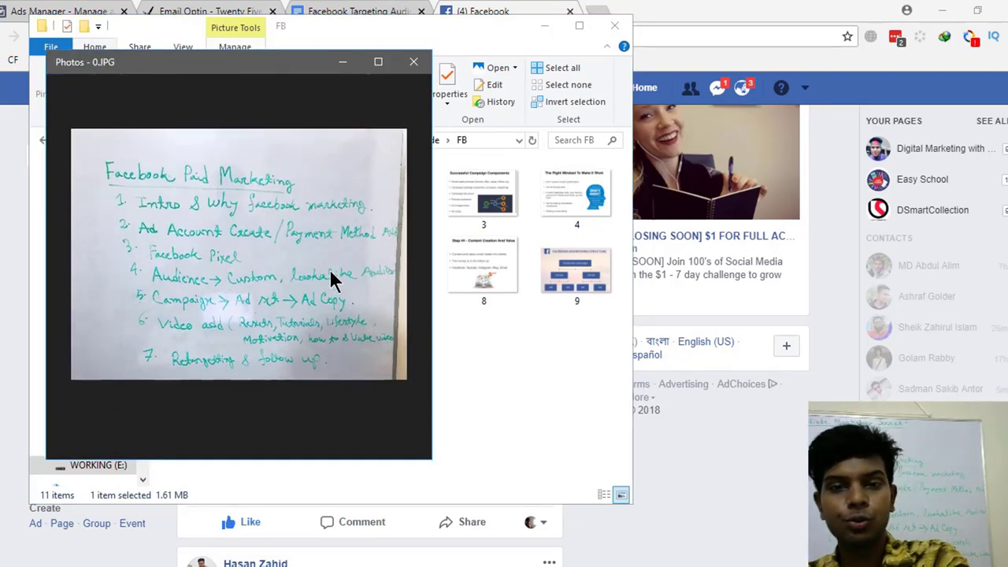
- Maximize the 'Facebook Paid Marketing' whiteboard photo, close Photos, and return to the Ads Manager tab
{"action": "left_click", "coordinate": [377, 62]}
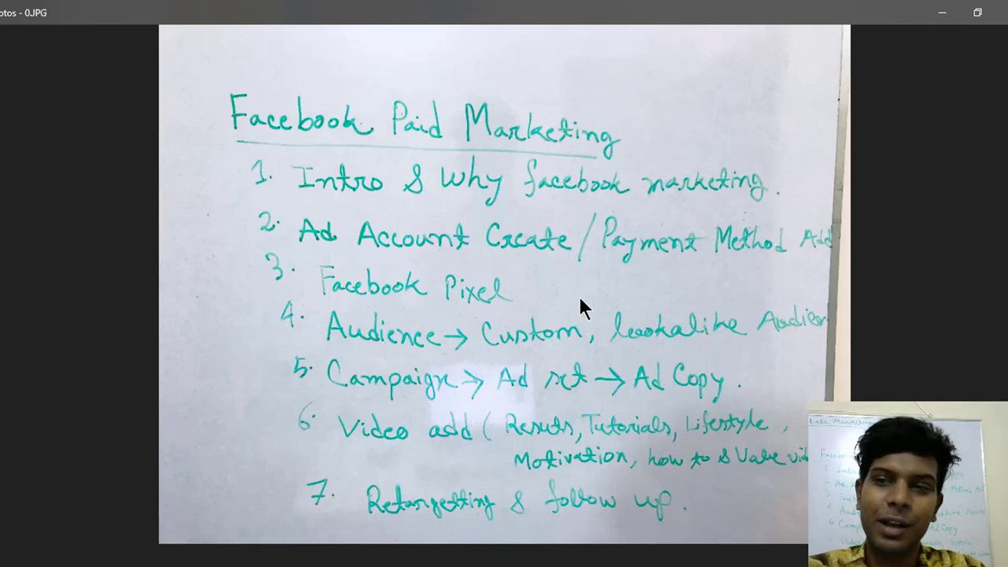
{"action": "key", "text": "alt+F4"}
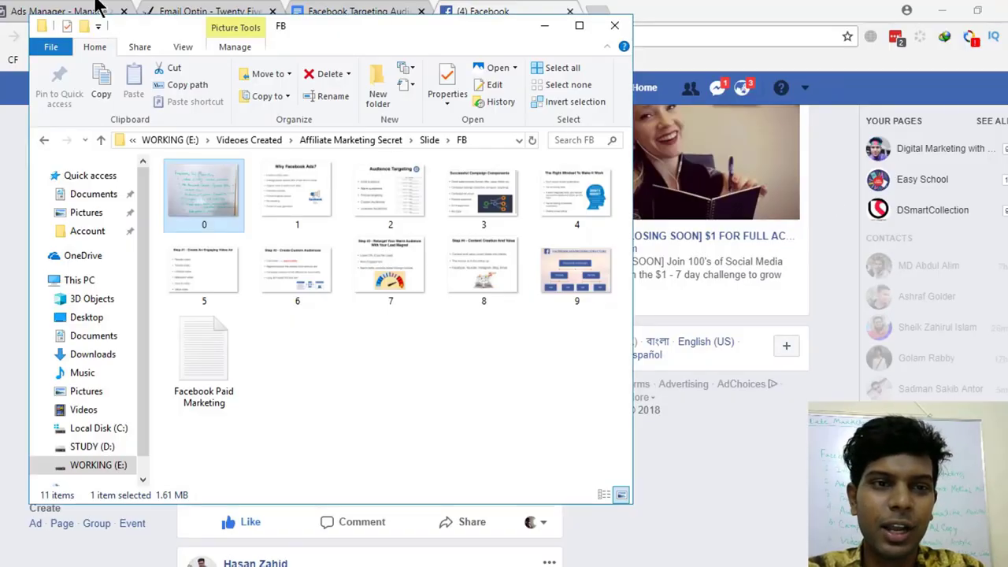
{"action": "left_click", "coordinate": [49, 9]}
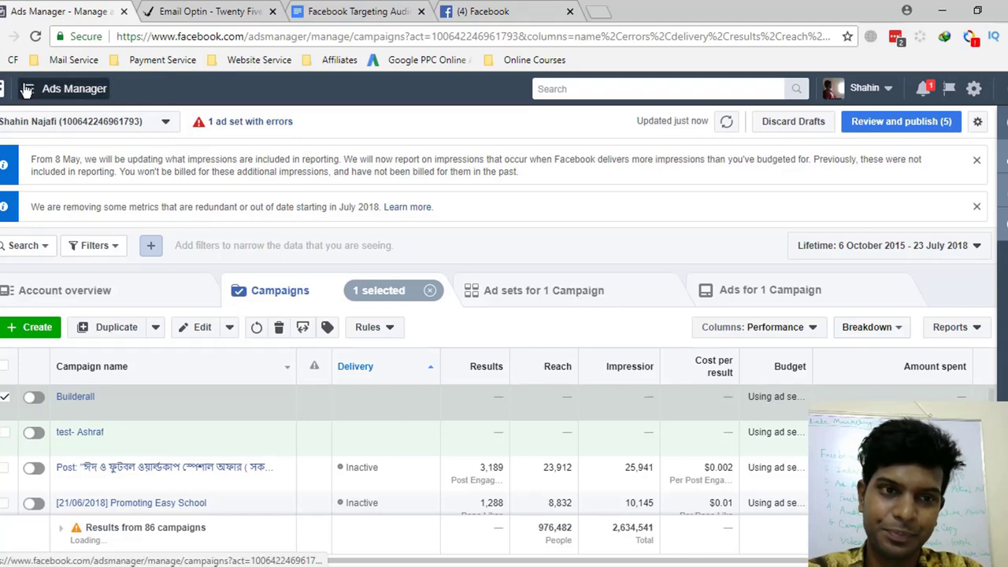
- Go to Events Manager's Facebook pixels page to show the Affiliate Business Masterclass pixel
{"action": "left_click", "coordinate": [26, 90]}
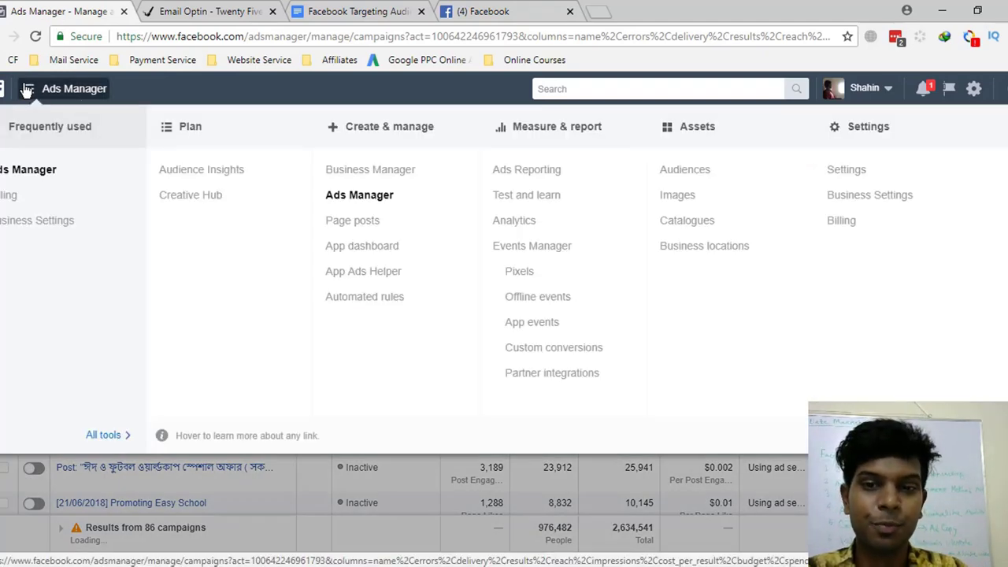
{"action": "left_click", "coordinate": [520, 273]}
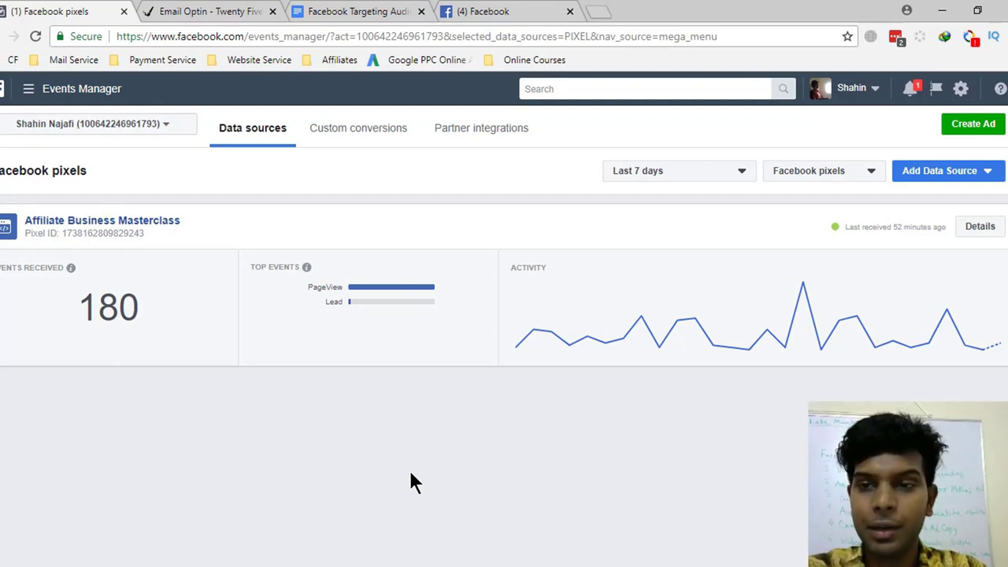
- Check the data source options, then switch the reporting range from Last 7 days to Last 30 days
{"action": "left_click", "coordinate": [945, 180]}
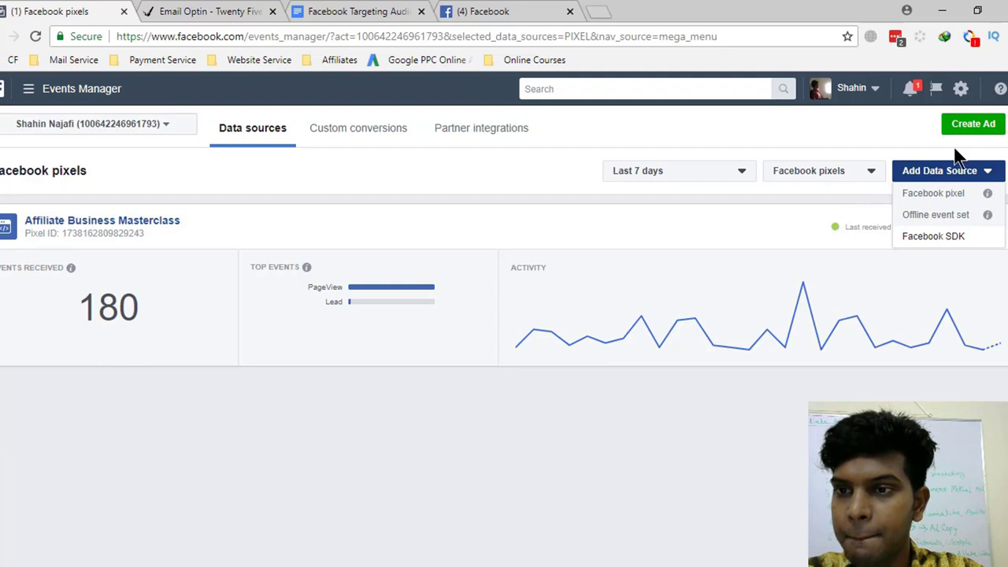
{"action": "left_click", "coordinate": [966, 130]}
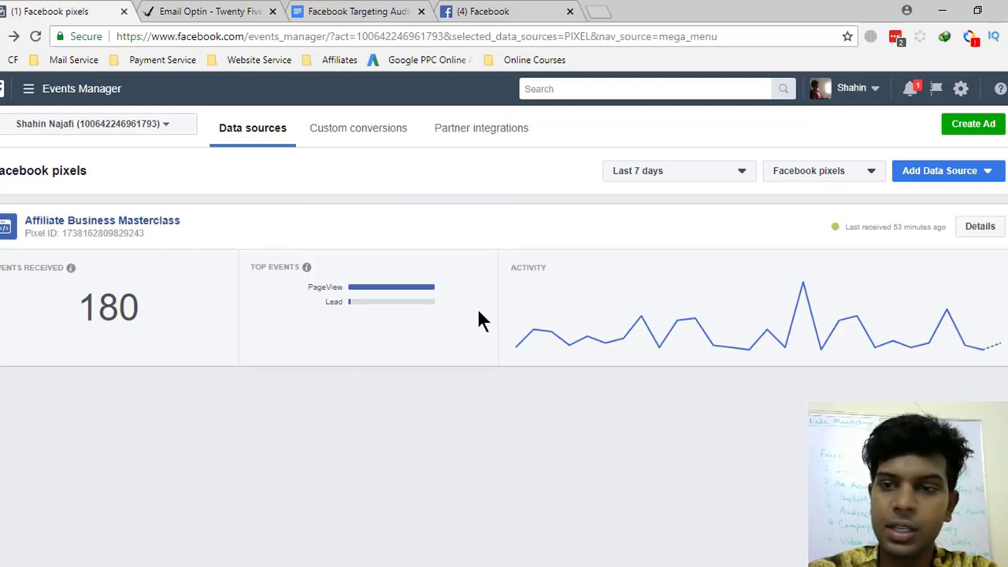
{"action": "left_click", "coordinate": [844, 172]}
{"action": "left_click", "coordinate": [711, 173]}
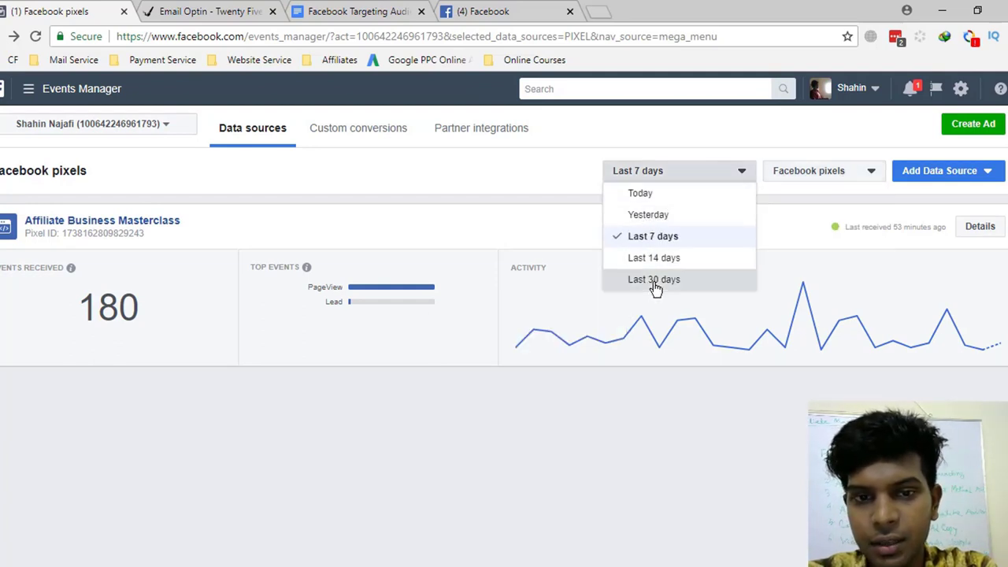
{"action": "left_click", "coordinate": [648, 282]}
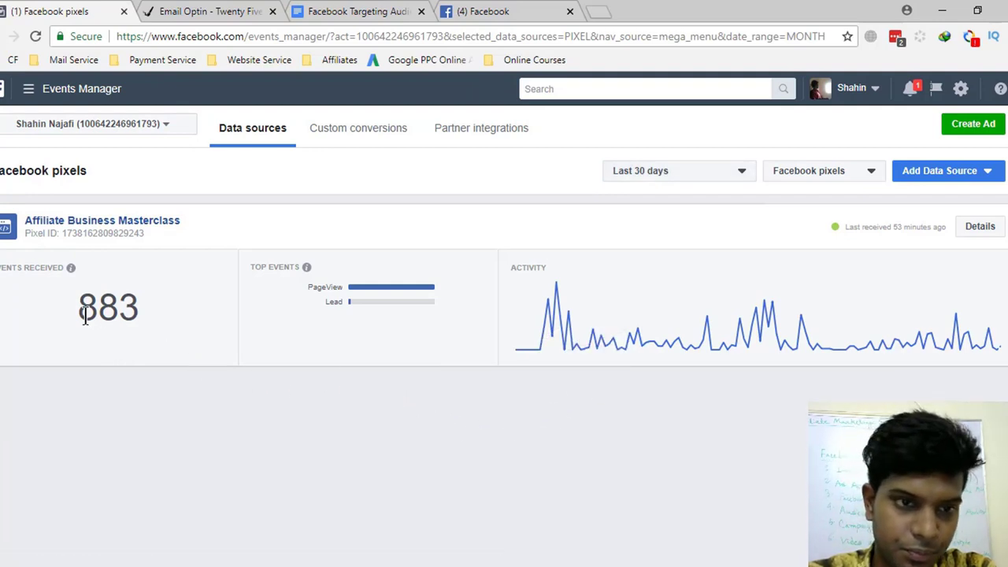
- Highlight the 883 events count and review the time range and data source choices again
{"action": "left_click_drag", "start_coordinate": [76, 308], "coordinate": [140, 307]}
{"action": "left_click", "coordinate": [135, 307]}
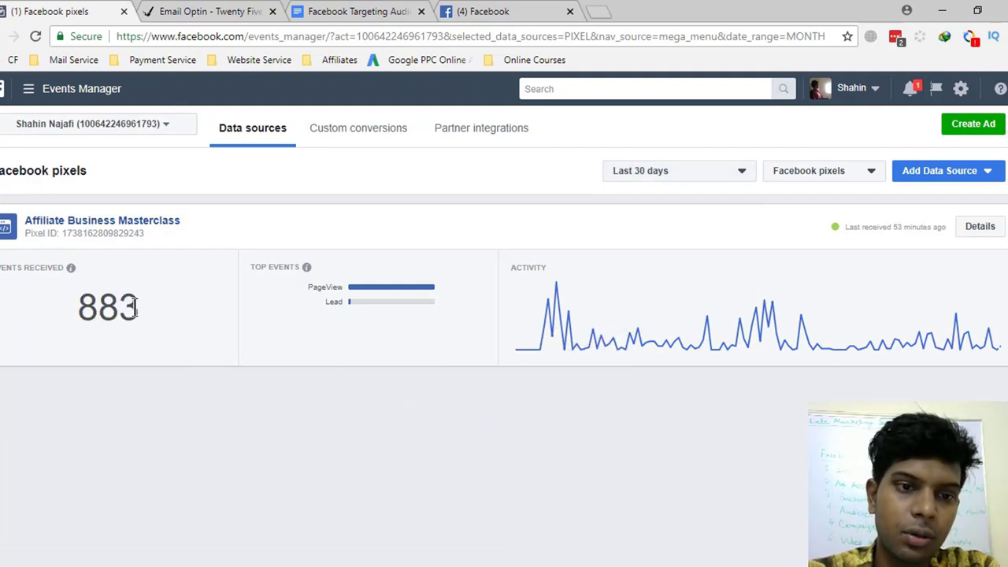
{"action": "left_click_drag", "start_coordinate": [78, 307], "coordinate": [145, 314]}
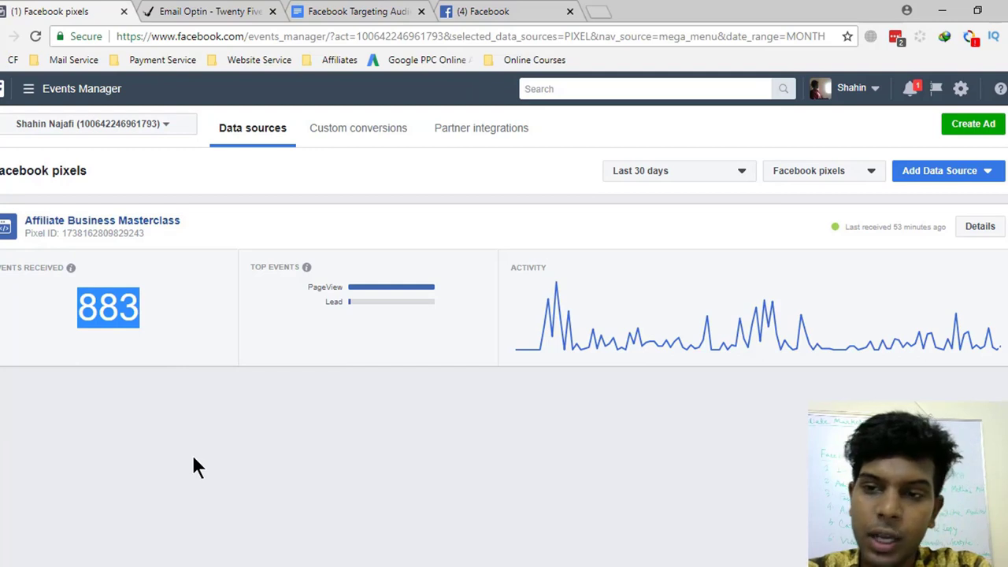
{"action": "left_click", "coordinate": [687, 181]}
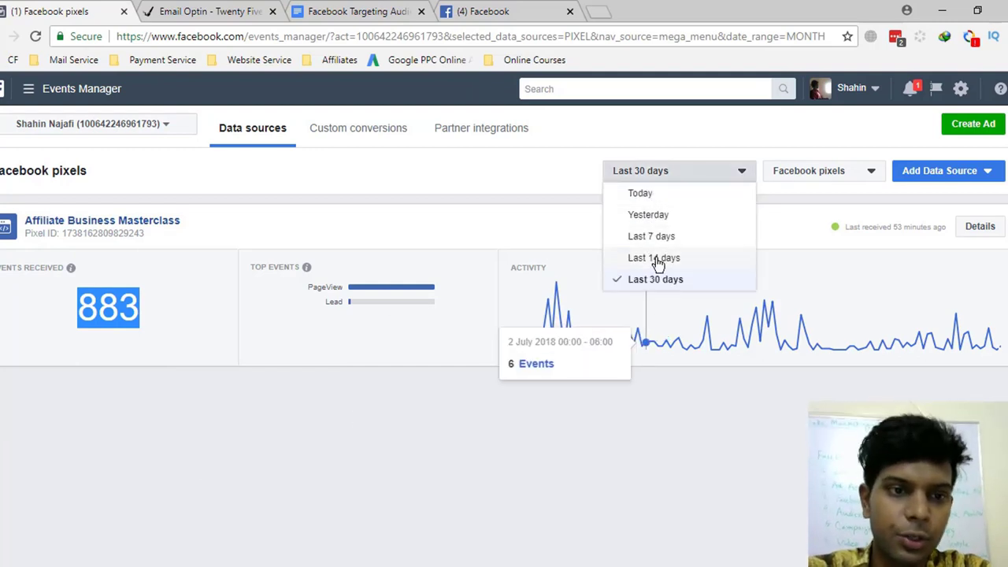
{"action": "left_click", "coordinate": [482, 457]}
{"action": "left_click", "coordinate": [848, 175]}
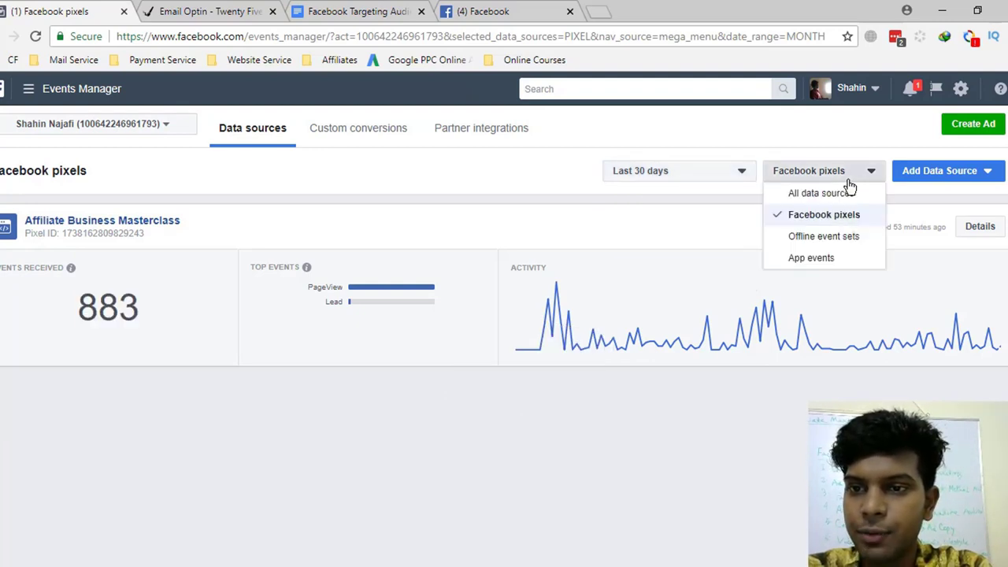
{"action": "left_click", "coordinate": [671, 448]}
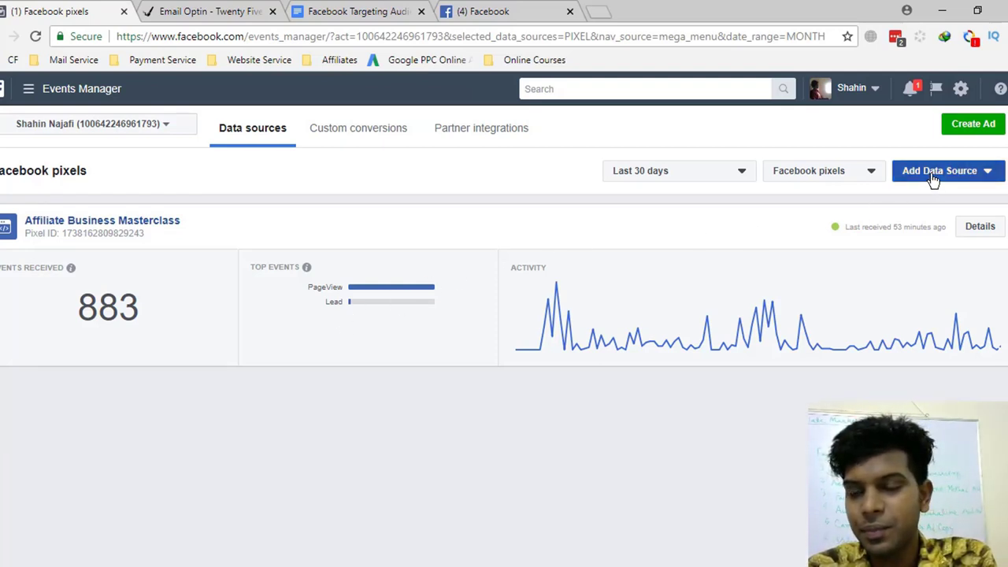
- Open the Affiliate Business Masterclass pixel's detailed event view and scroll through it
{"action": "left_click", "coordinate": [980, 226]}
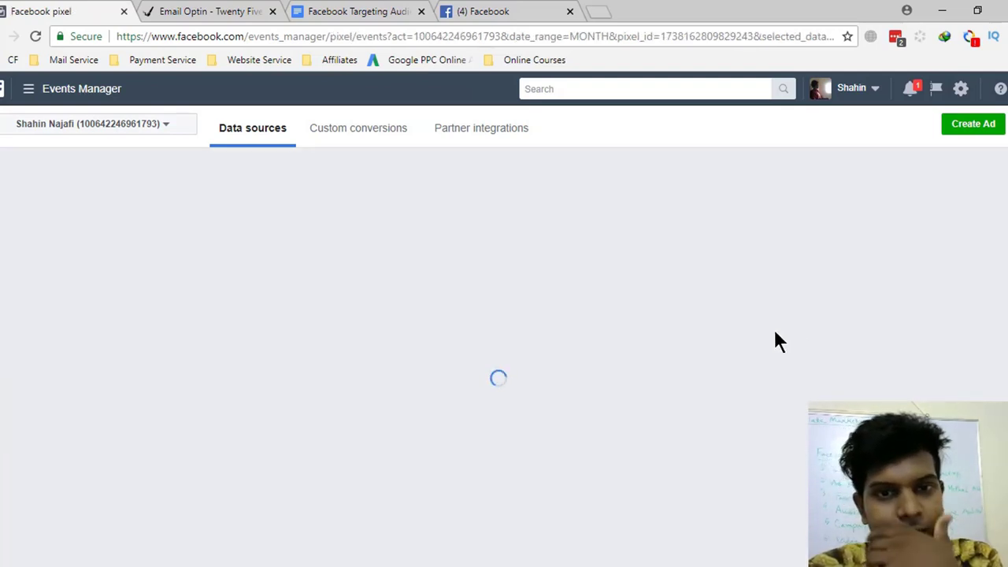
{"action": "scroll", "coordinate": [346, 351], "scroll_direction": "down", "scroll_amount": 5}
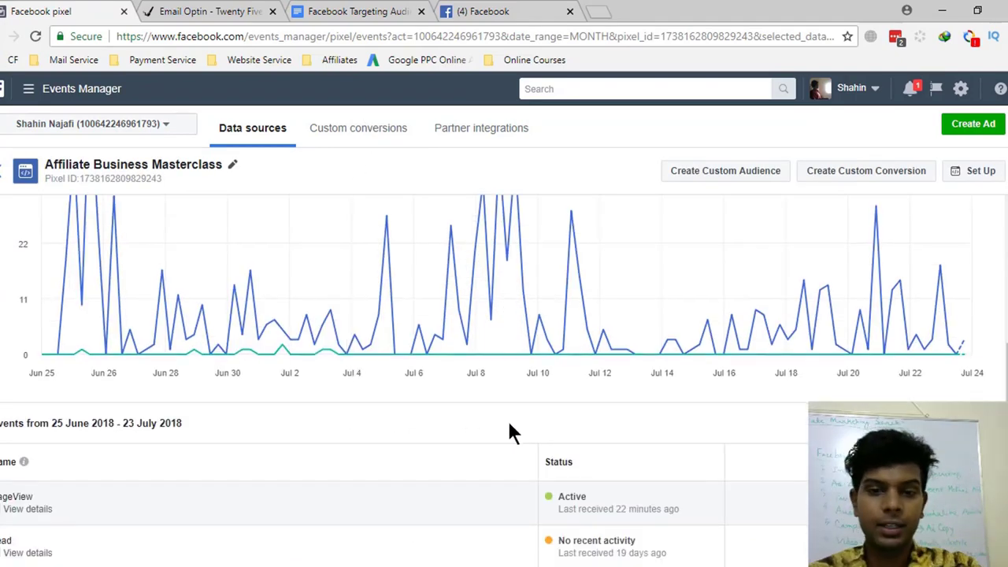
{"action": "scroll", "coordinate": [245, 465], "scroll_direction": "up", "scroll_amount": 3}
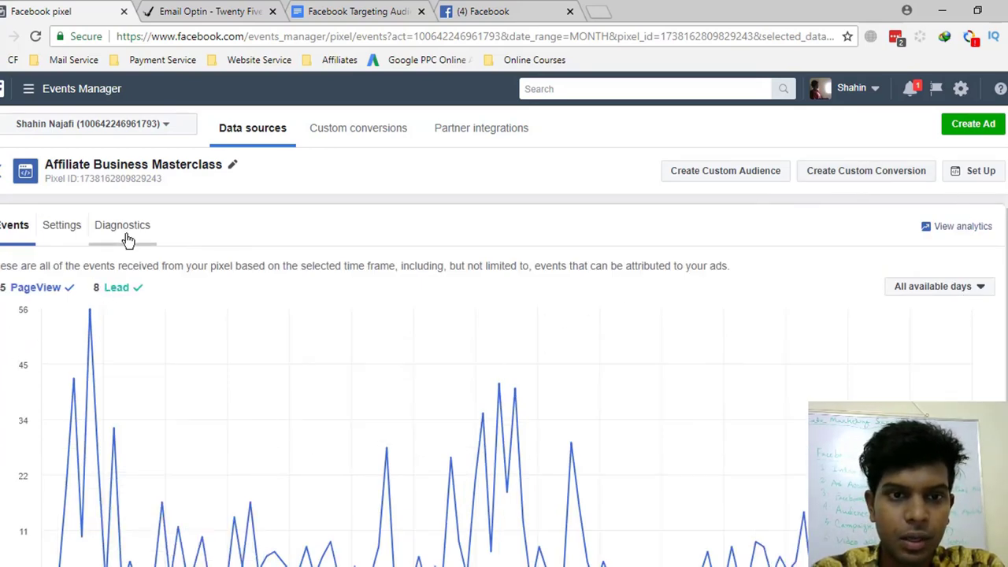
{"action": "scroll", "coordinate": [459, 338], "scroll_direction": "down", "scroll_amount": 1}
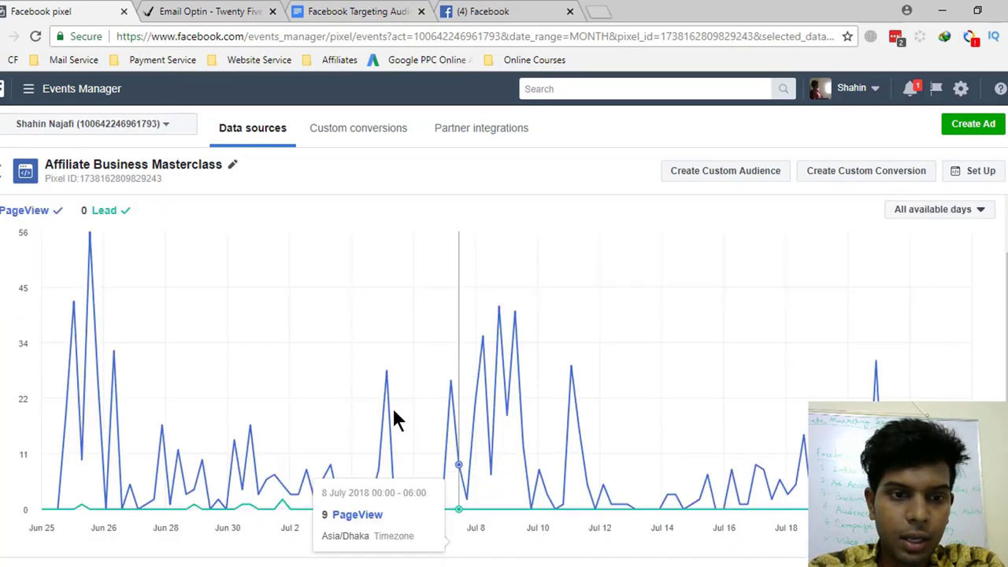
{"action": "scroll", "coordinate": [396, 418], "scroll_direction": "down", "scroll_amount": 2}
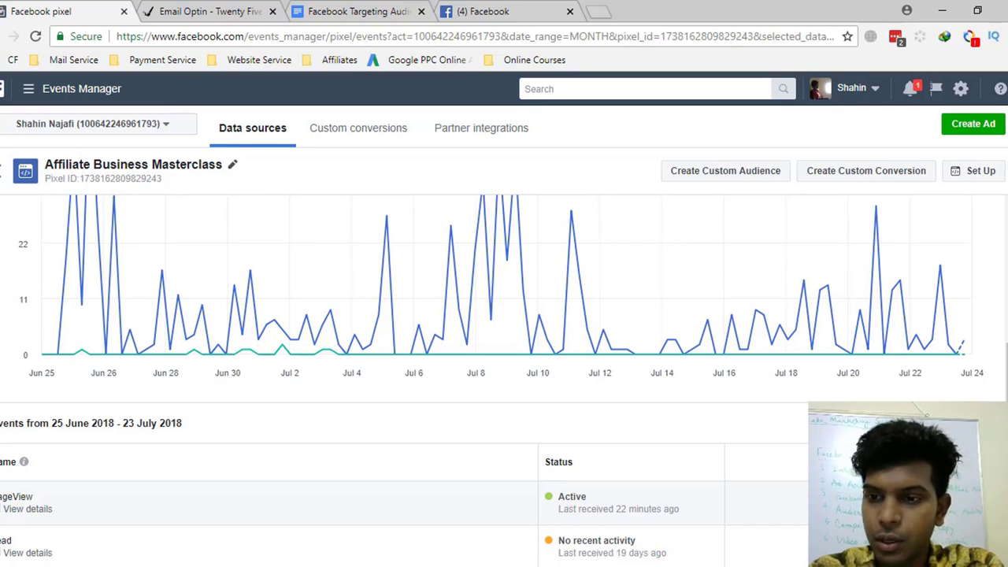
{"action": "scroll", "coordinate": [937, 305], "scroll_direction": "up", "scroll_amount": 3}
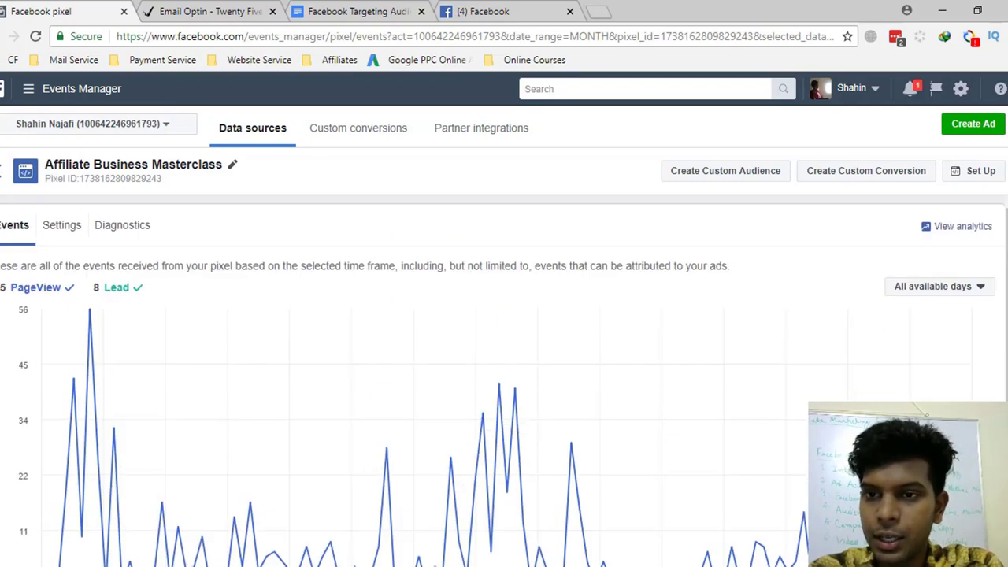
- Check the date range calendar, then show the pixel's Settings with its four linked audiences
{"action": "left_click", "coordinate": [936, 288]}
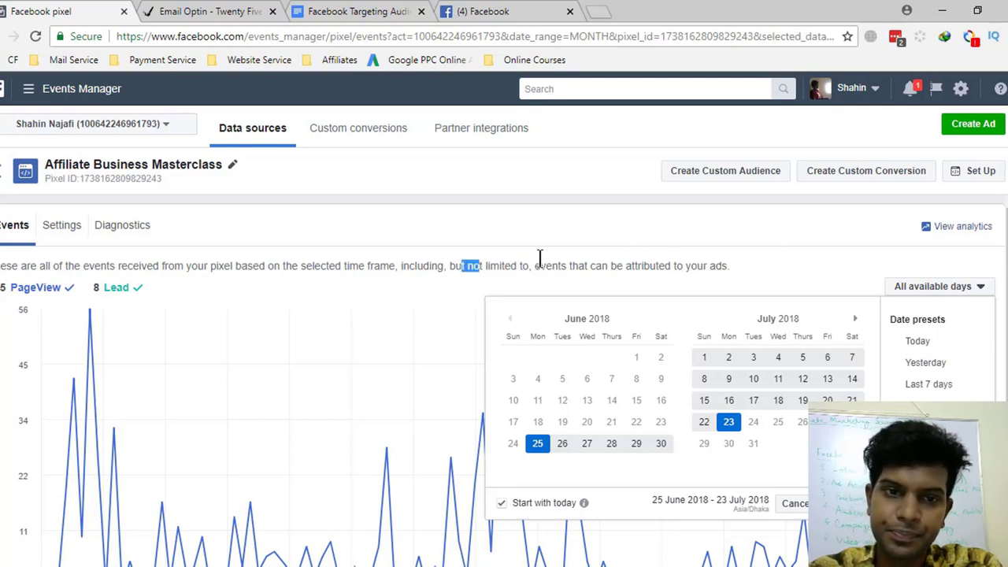
{"action": "left_click", "coordinate": [517, 260]}
{"action": "left_click", "coordinate": [61, 226]}
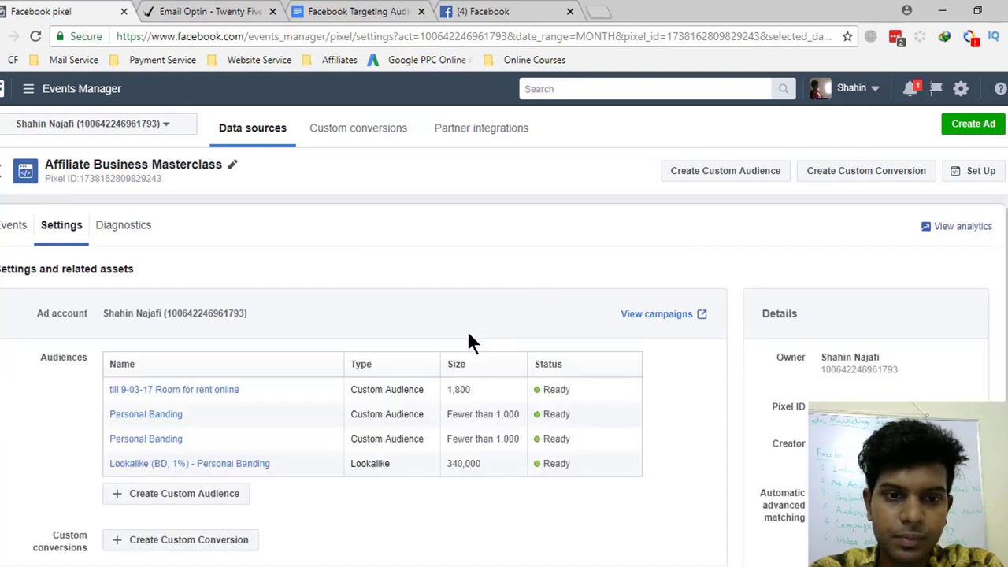
- Bring up 'Set up your pixel', offering integration, manual code install, or emailing a developer
{"action": "scroll", "coordinate": [20, 405], "scroll_direction": "down", "scroll_amount": 1}
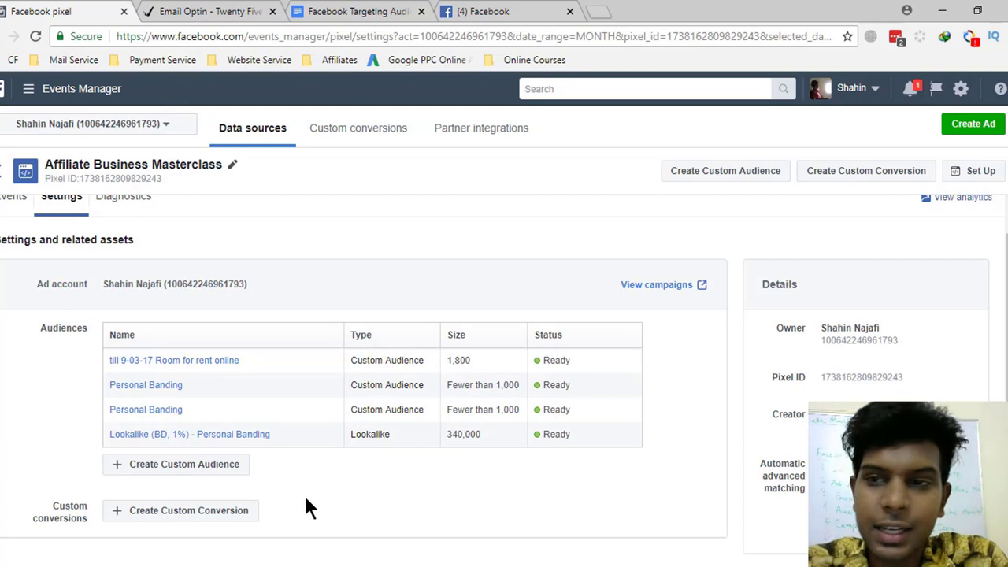
{"action": "scroll", "coordinate": [308, 507], "scroll_direction": "up", "scroll_amount": 1}
{"action": "left_click", "coordinate": [968, 134]}
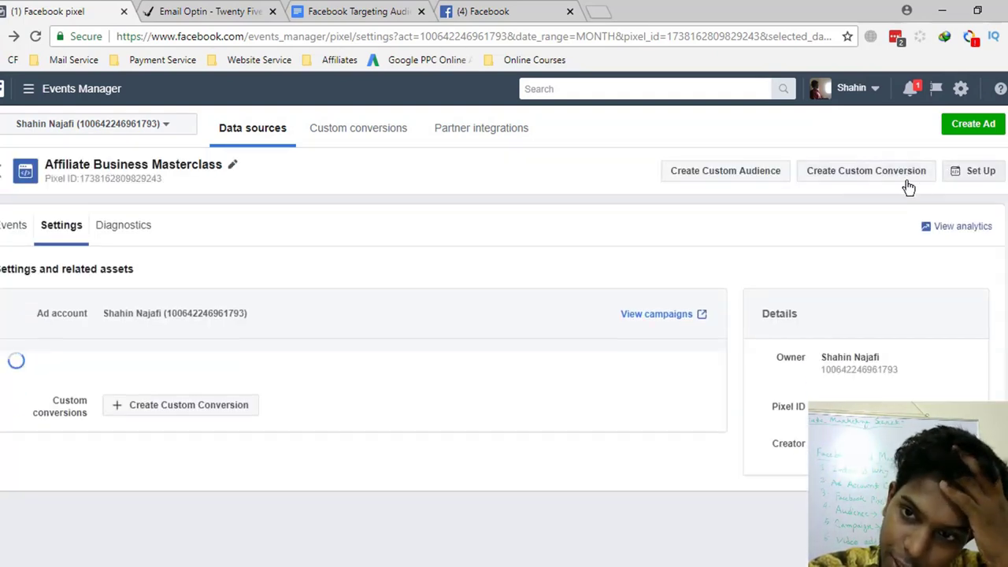
{"action": "left_click", "coordinate": [974, 171]}
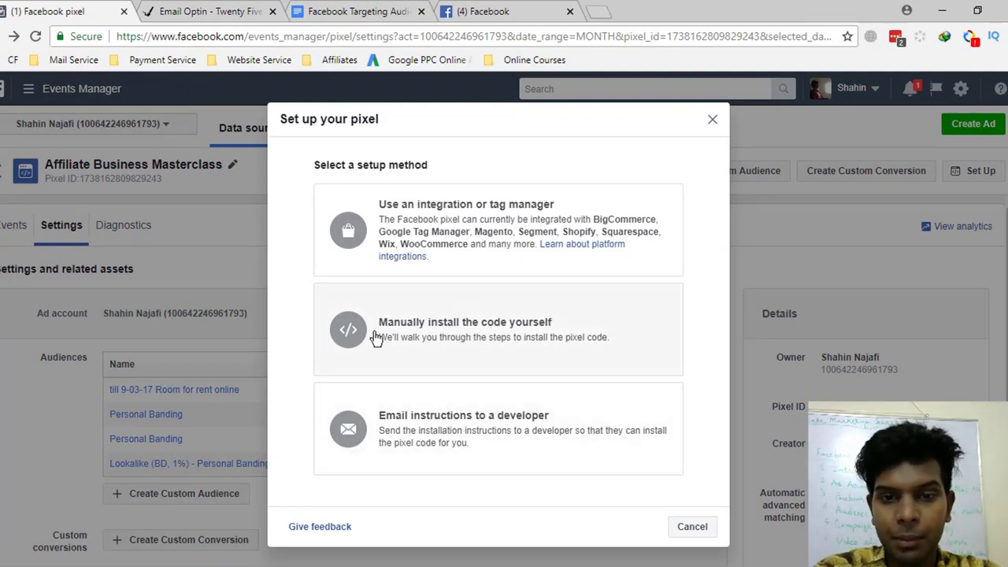
- Choose manual install, copy the full pixel code, confirm it shows Active, and continue
{"action": "left_click", "coordinate": [500, 330]}
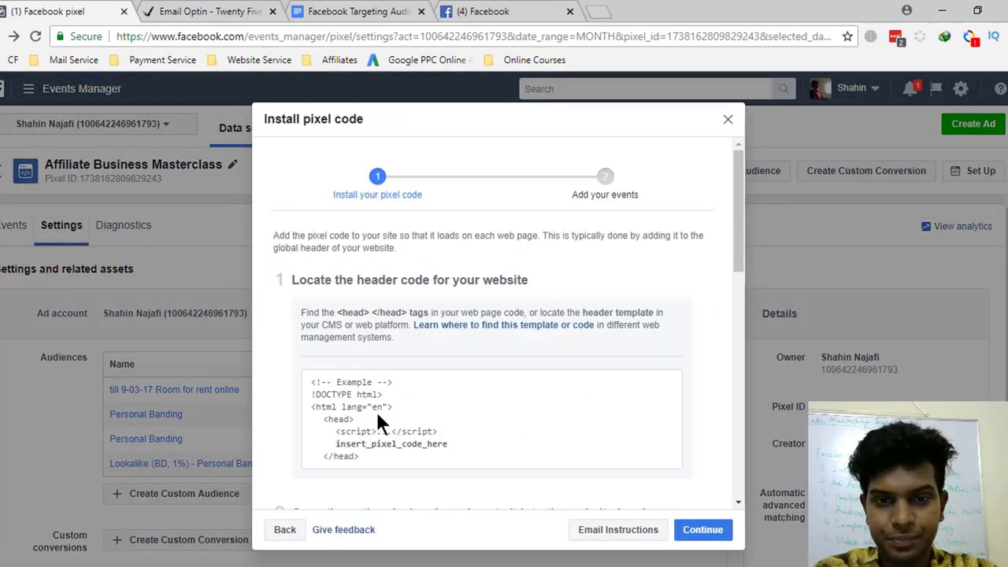
{"action": "scroll", "coordinate": [386, 401], "scroll_direction": "down", "scroll_amount": 4}
{"action": "left_click", "coordinate": [409, 372]}
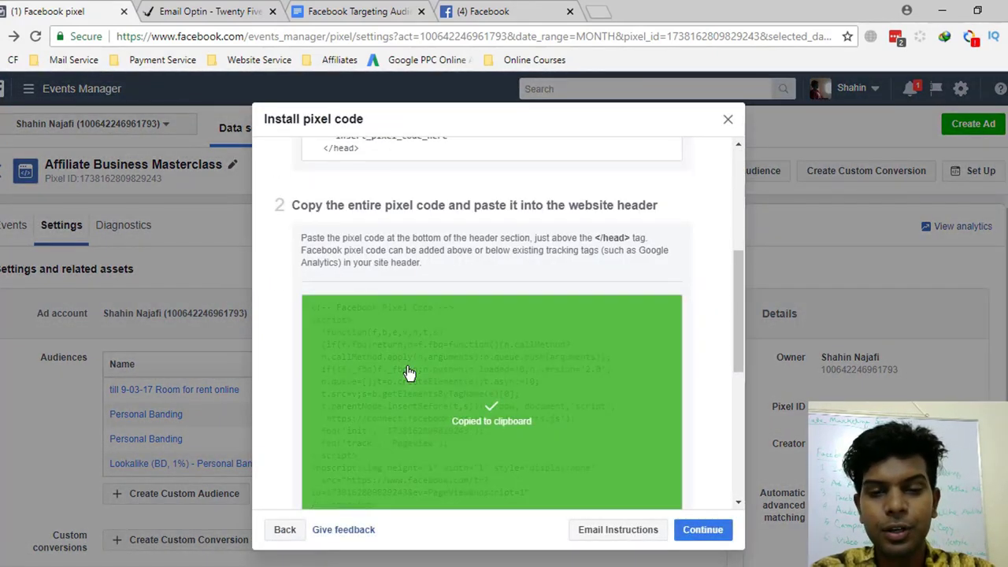
{"action": "scroll", "coordinate": [508, 367], "scroll_direction": "down", "scroll_amount": 3}
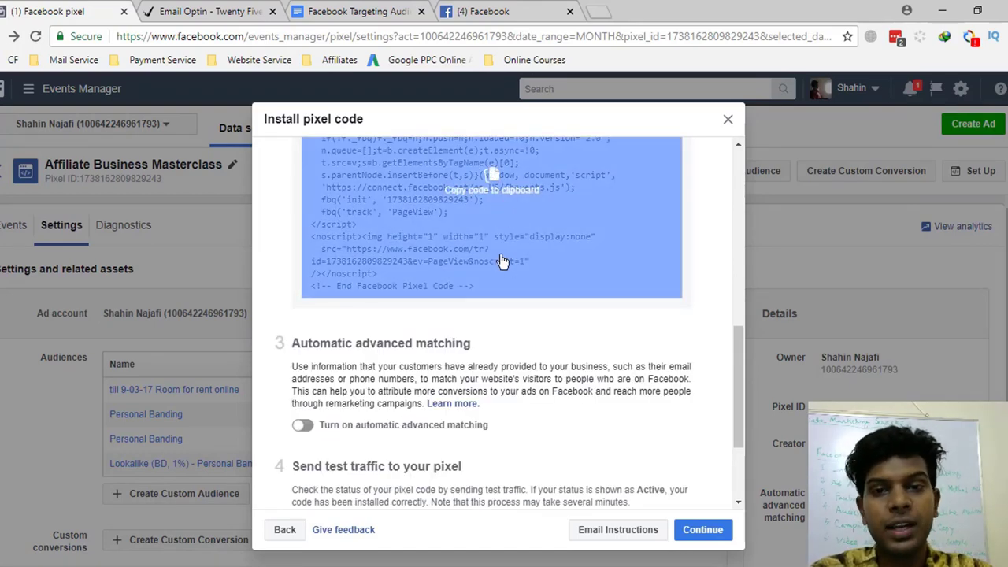
{"action": "scroll", "coordinate": [481, 293], "scroll_direction": "up", "scroll_amount": 2}
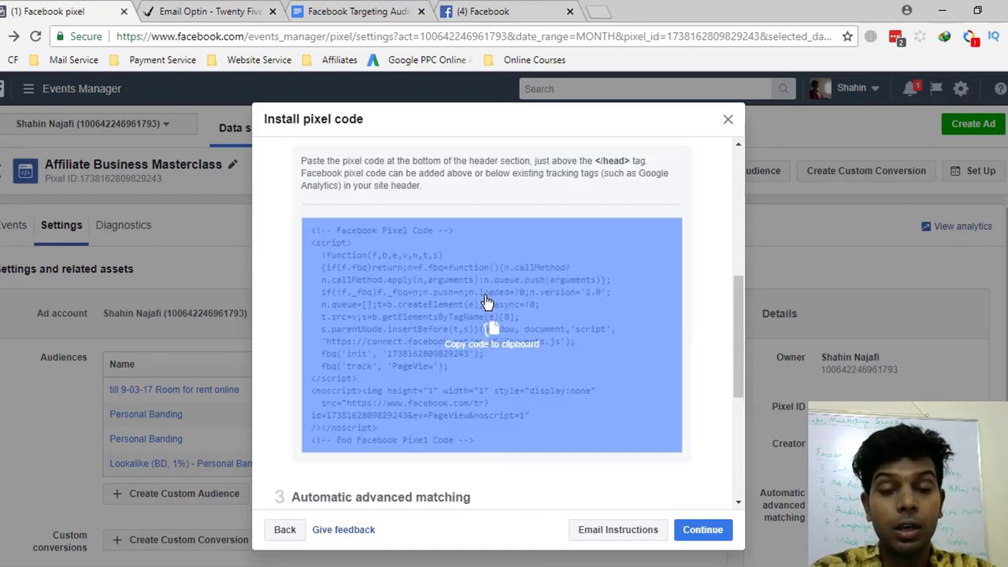
{"action": "scroll", "coordinate": [490, 327], "scroll_direction": "down", "scroll_amount": 2}
{"action": "scroll", "coordinate": [496, 335], "scroll_direction": "up", "scroll_amount": 6}
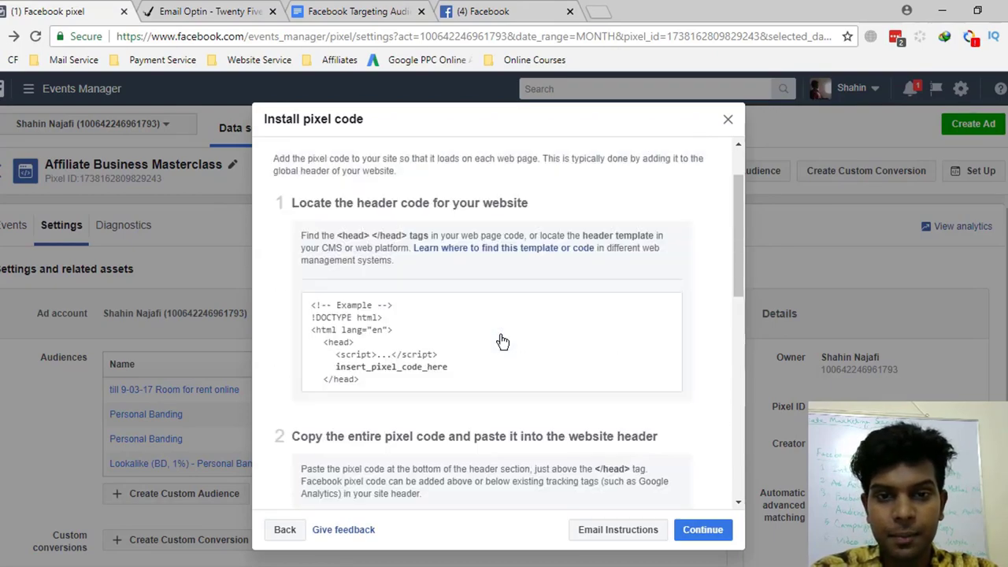
{"action": "scroll", "coordinate": [502, 341], "scroll_direction": "up", "scroll_amount": 1}
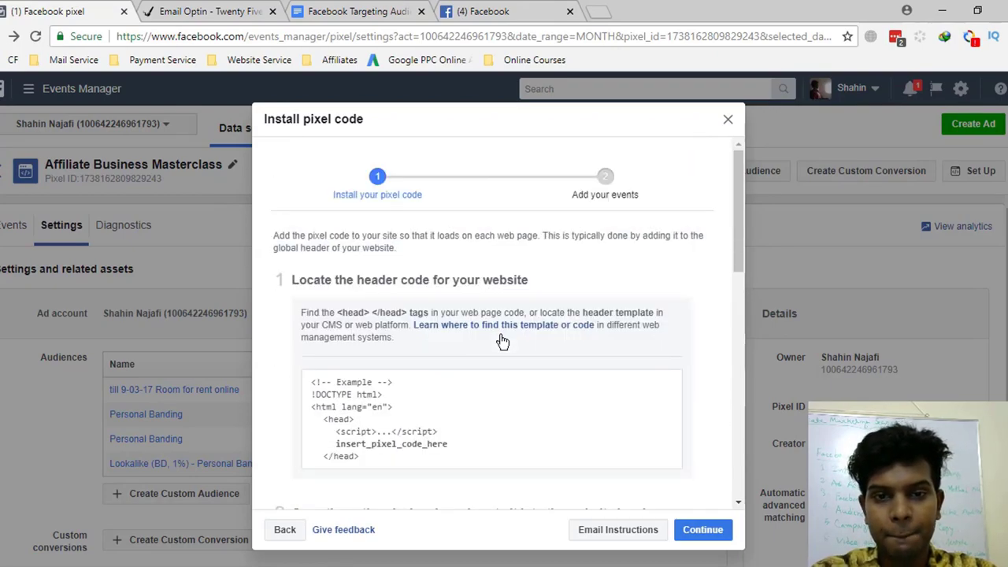
{"action": "scroll", "coordinate": [502, 341], "scroll_direction": "down", "scroll_amount": 10}
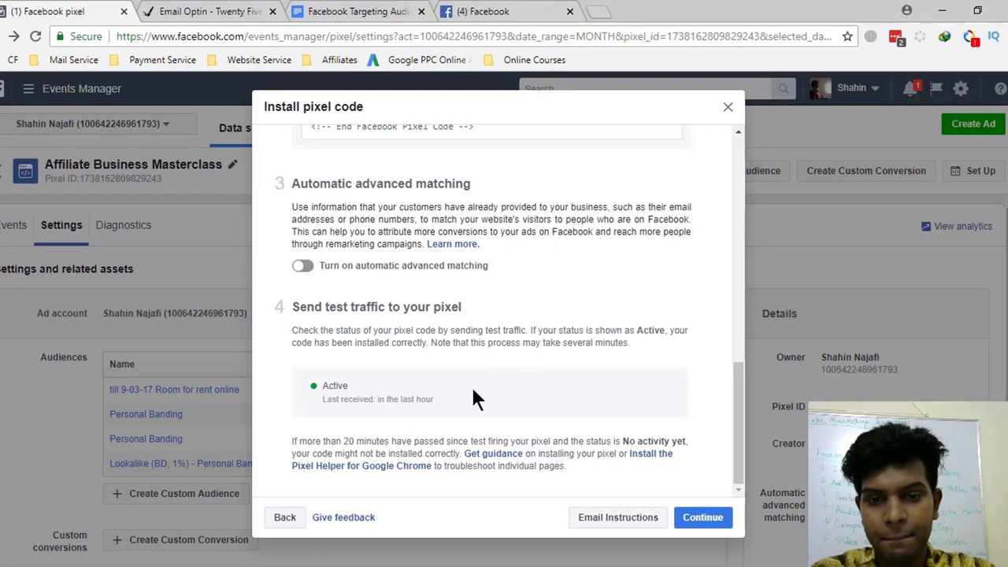
{"action": "left_click", "coordinate": [702, 517]}
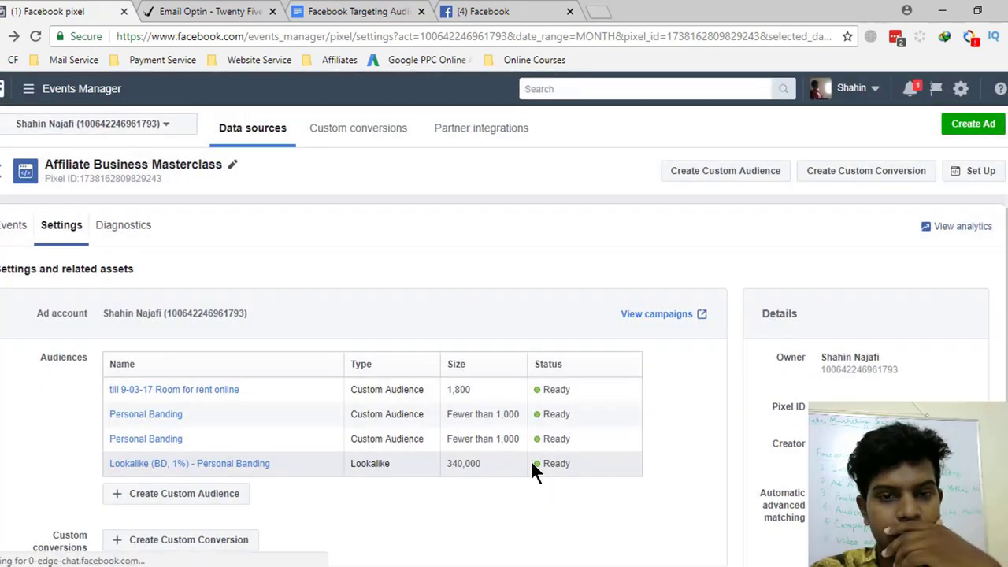
- Switch on the Generate lead event to reveal its fbq('track', 'Lead') snippet, and start a blank Notepad
{"action": "scroll", "coordinate": [563, 369], "scroll_direction": "down", "scroll_amount": 1}
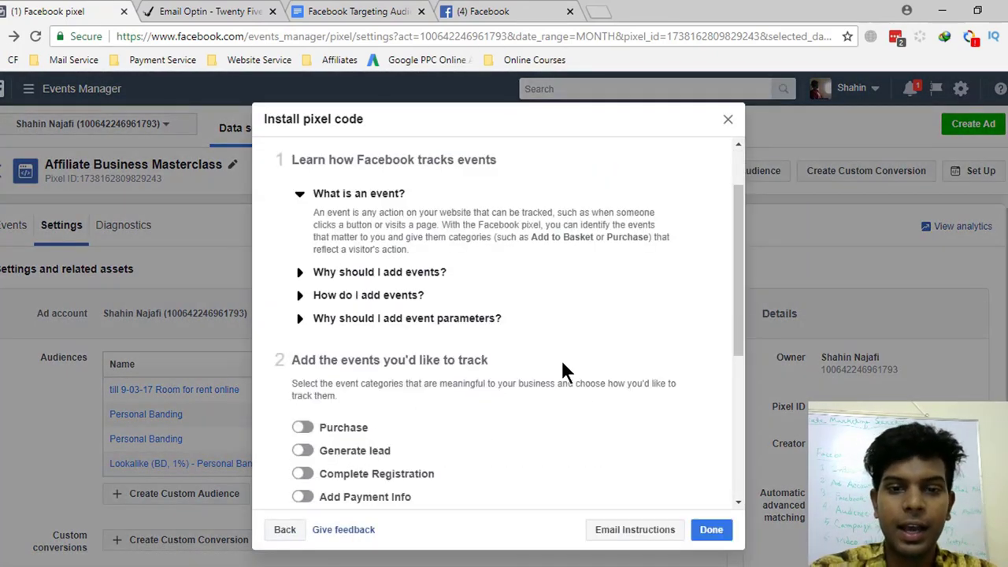
{"action": "scroll", "coordinate": [562, 367], "scroll_direction": "down", "scroll_amount": 3}
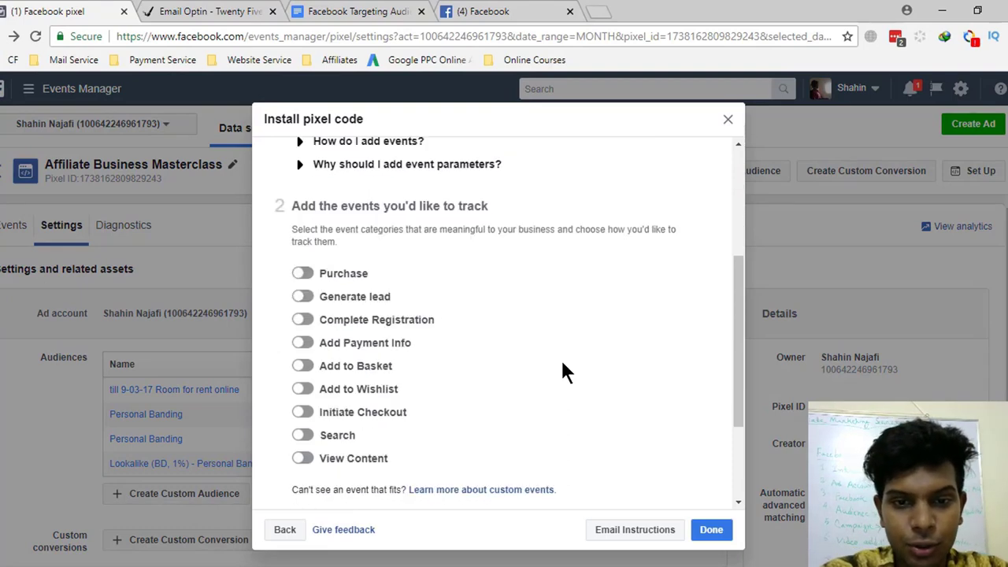
{"action": "scroll", "coordinate": [404, 268], "scroll_direction": "up", "scroll_amount": 1}
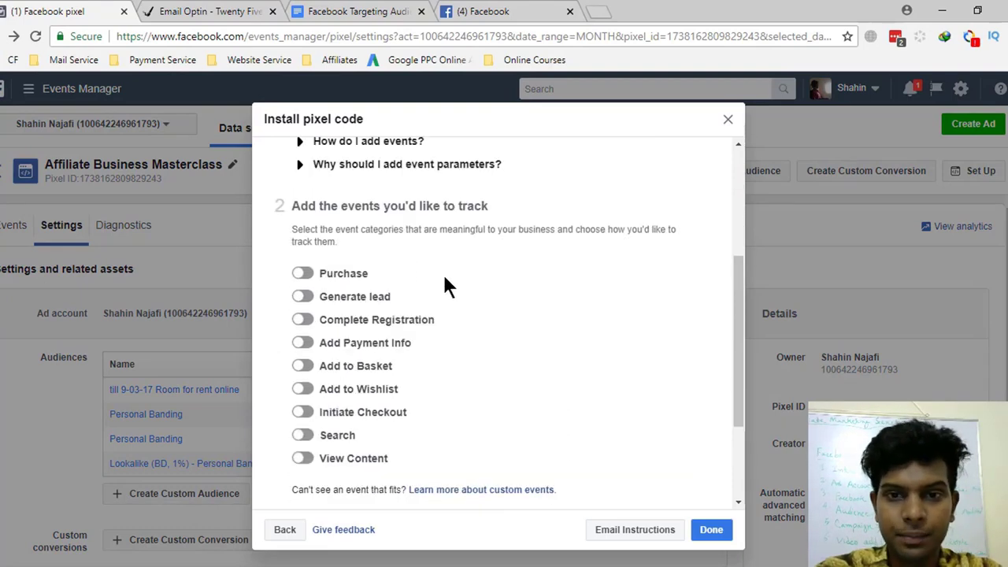
{"action": "scroll", "coordinate": [444, 277], "scroll_direction": "down", "scroll_amount": 1}
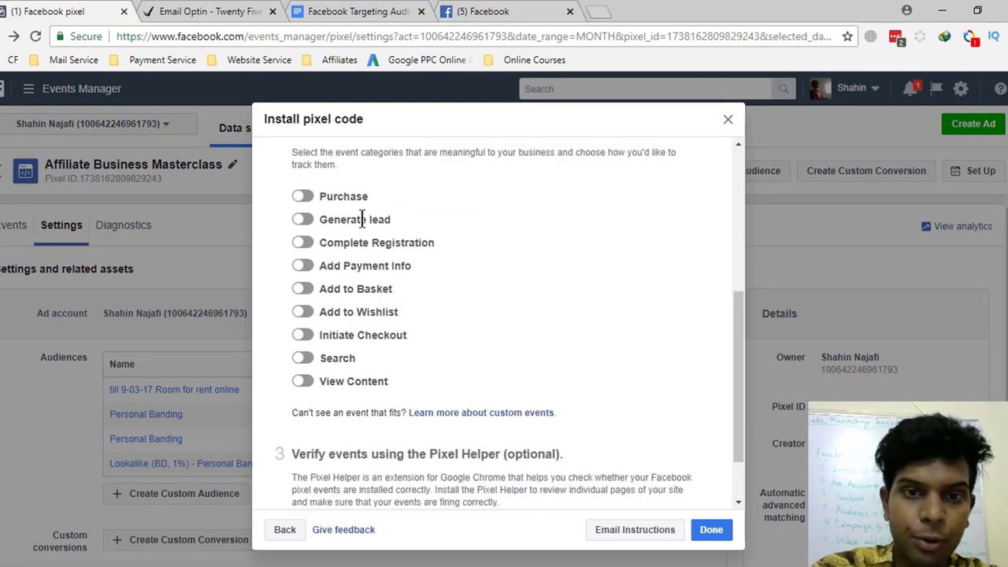
{"action": "scroll", "coordinate": [412, 240], "scroll_direction": "up", "scroll_amount": 2}
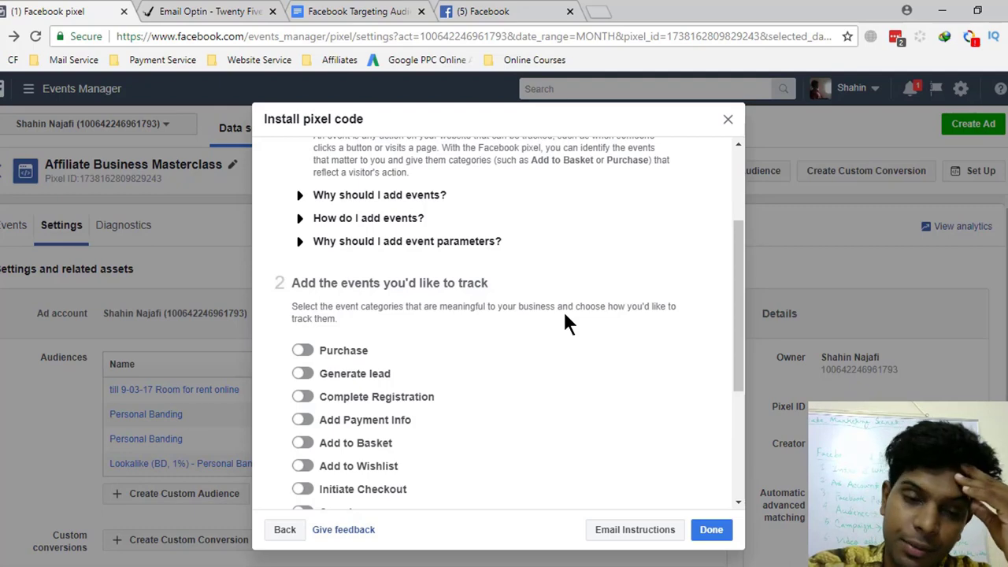
{"action": "scroll", "coordinate": [511, 331], "scroll_direction": "down", "scroll_amount": 2}
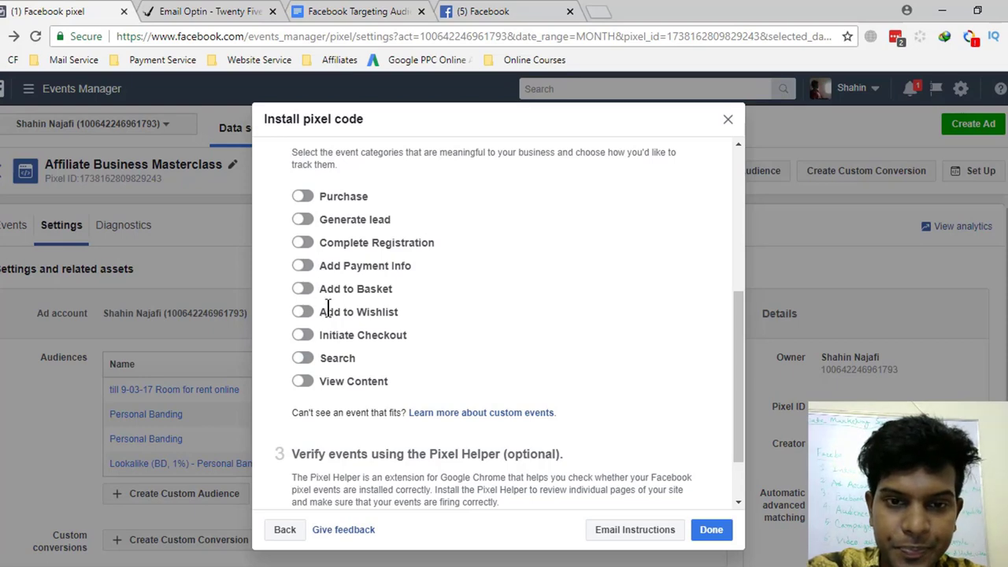
{"action": "left_click", "coordinate": [302, 221]}
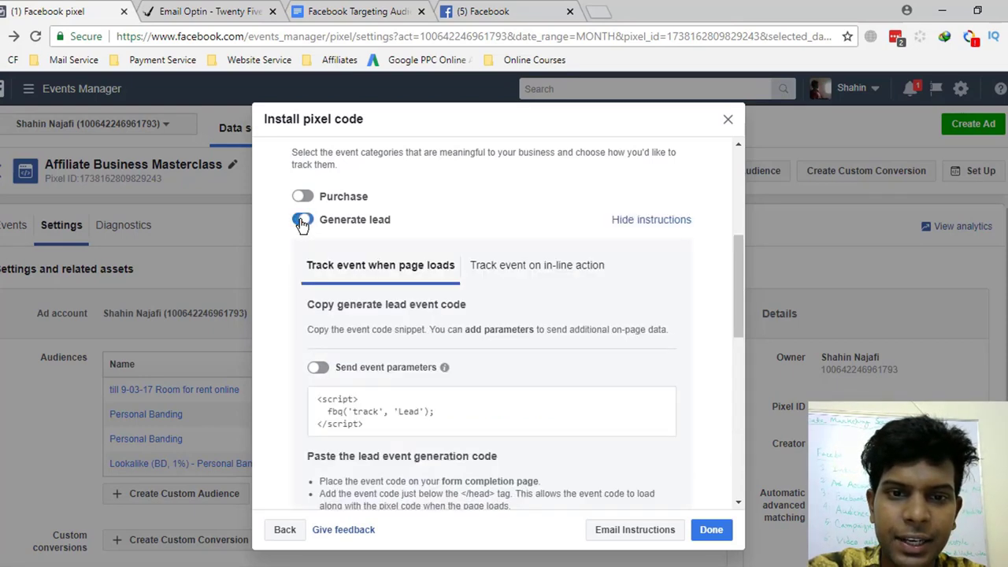
{"action": "scroll", "coordinate": [454, 415], "scroll_direction": "down", "scroll_amount": 1}
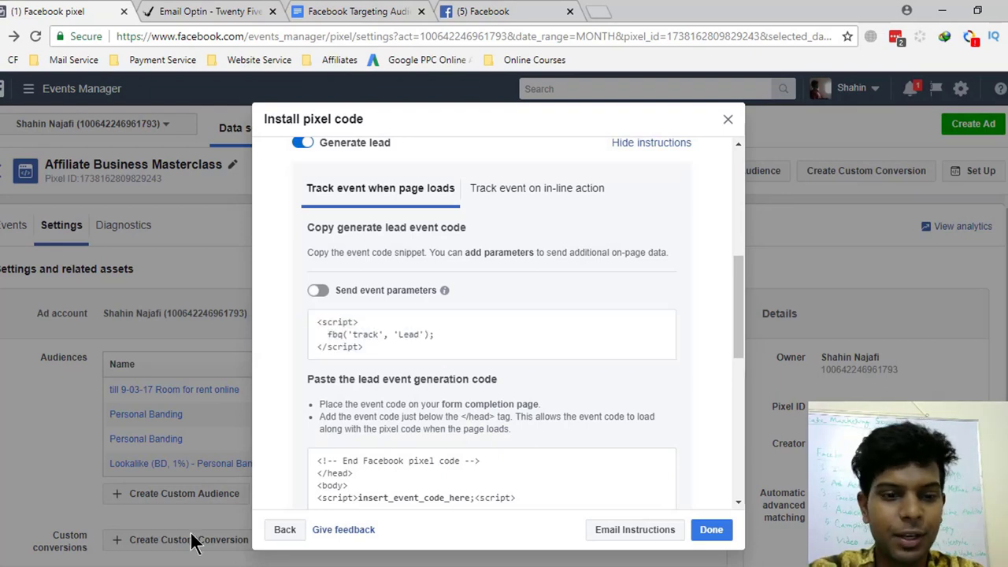
{"action": "right_click", "coordinate": [119, 563]}
{"action": "left_click", "coordinate": [84, 501]}
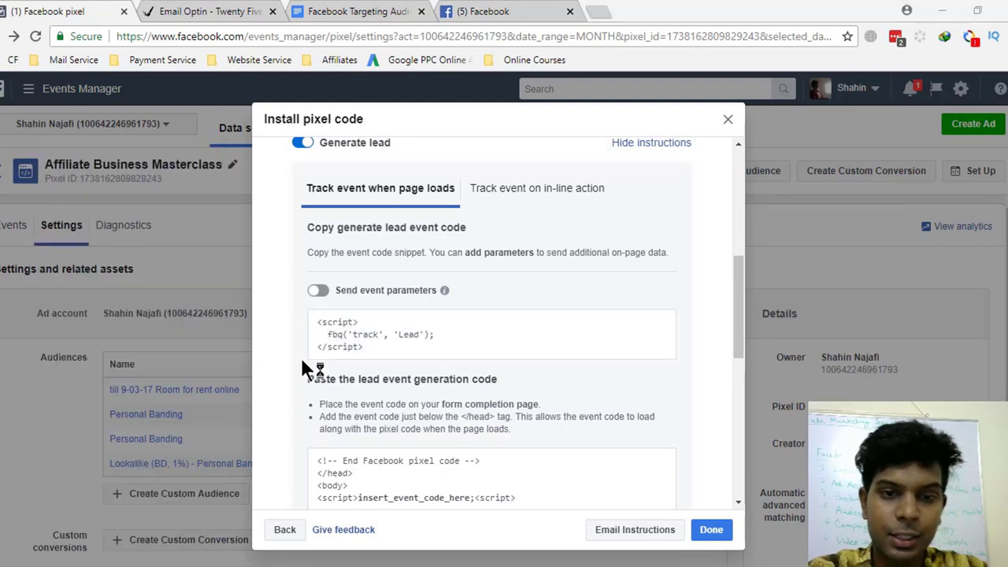
- Paste the pixel code into Notepad twice, one copy below the other
{"action": "key", "text": "ctrl+v"}
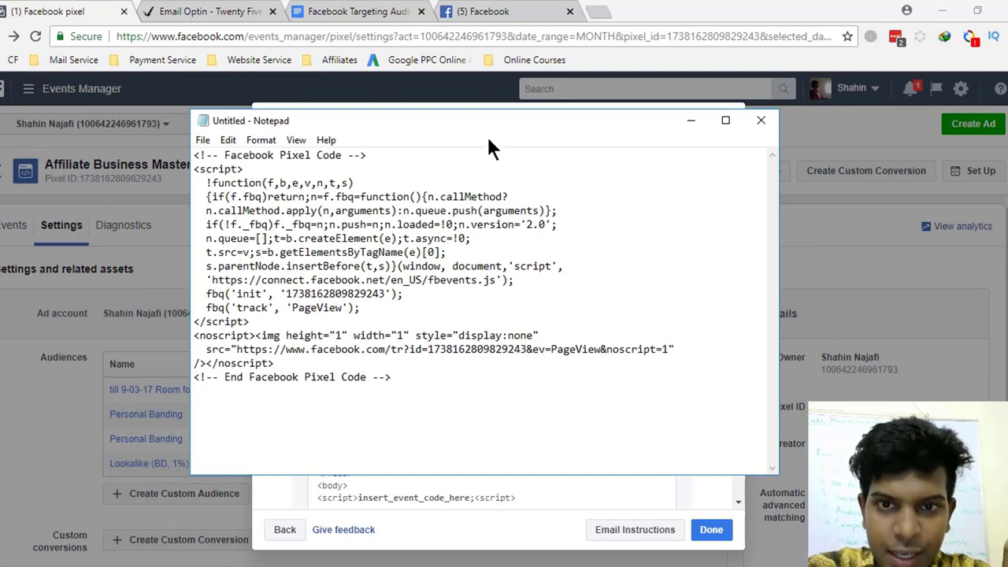
{"action": "left_click_drag", "start_coordinate": [486, 130], "coordinate": [287, 132]}
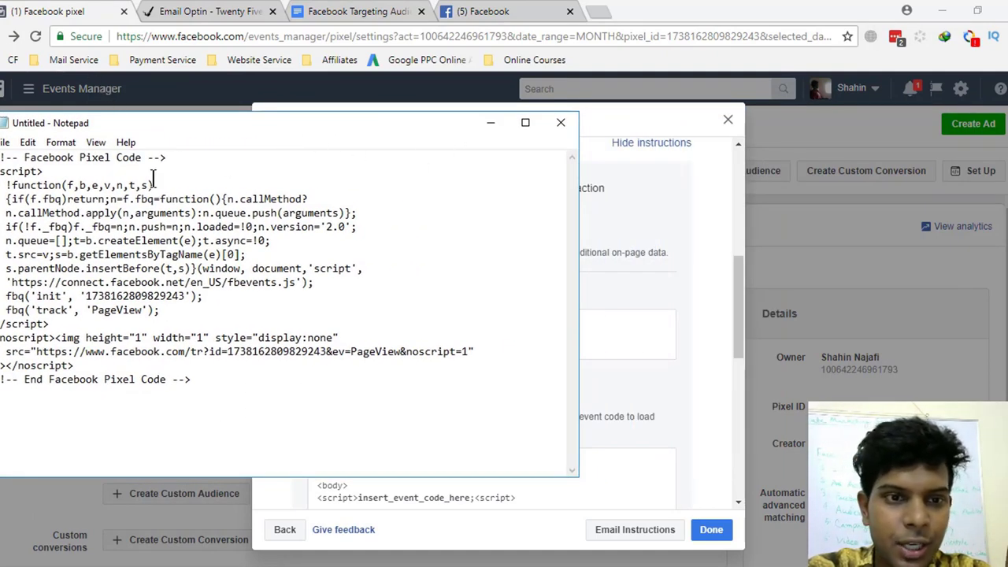
{"action": "left_click_drag", "start_coordinate": [219, 382], "coordinate": [3, 157]}
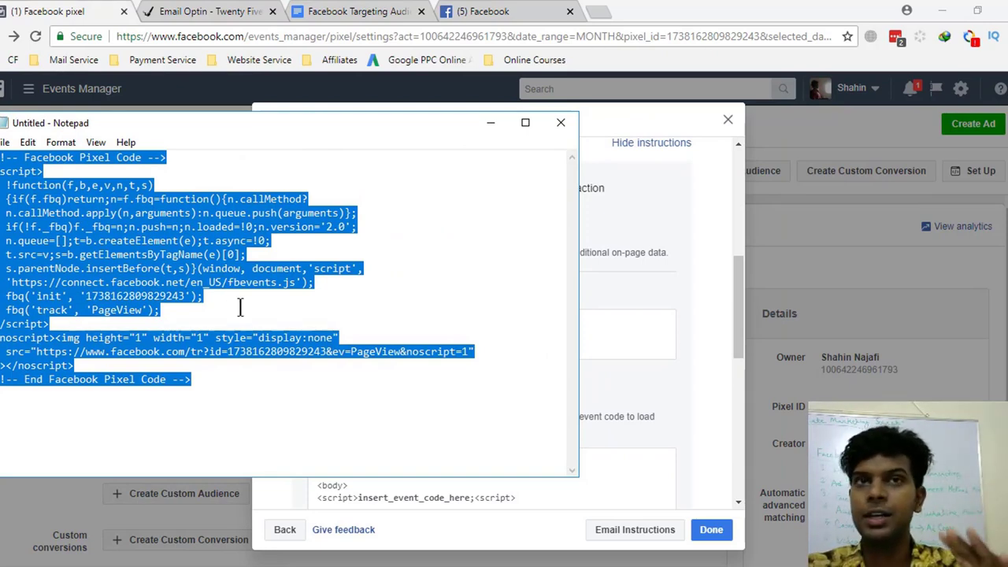
{"action": "left_click_drag", "start_coordinate": [217, 381], "coordinate": [2, 158]}
{"action": "key", "text": "ctrl+c"}
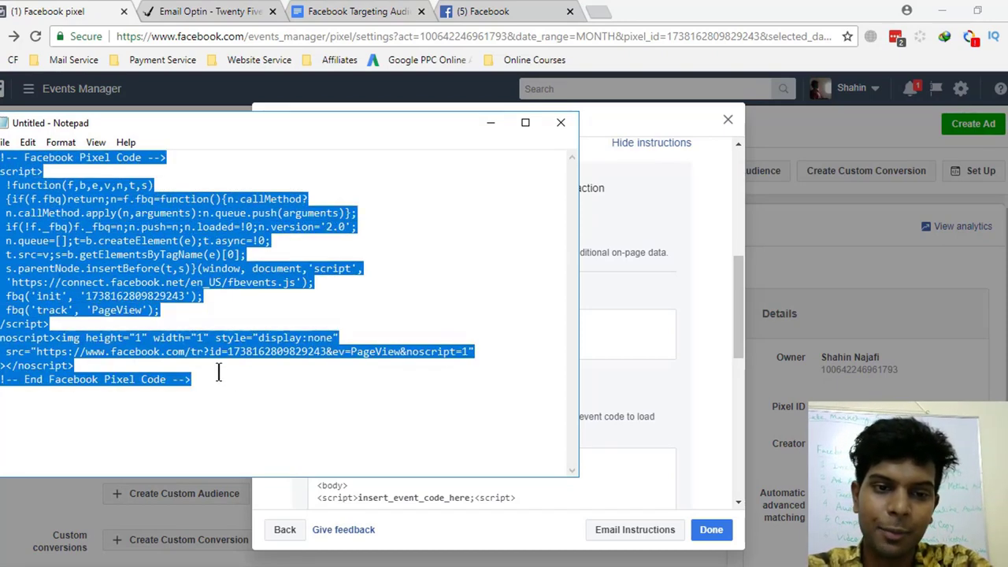
{"action": "left_click", "coordinate": [221, 377]}
{"action": "key", "text": "Return"}
{"action": "key", "text": "Return"}
{"action": "key", "text": "ctrl+v"}
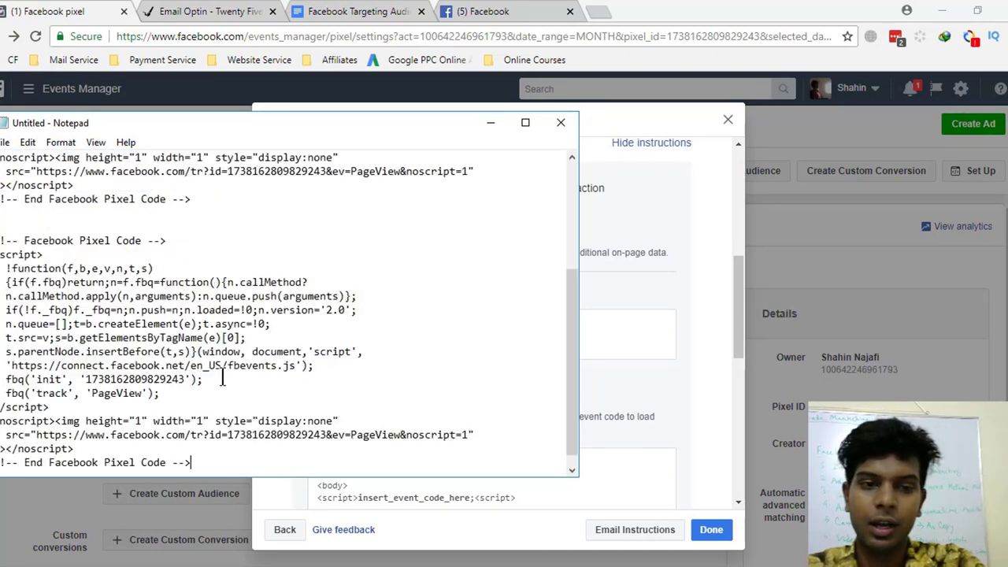
{"action": "scroll", "coordinate": [203, 378], "scroll_direction": "down", "scroll_amount": 1}
{"action": "left_click_drag", "start_coordinate": [204, 439], "coordinate": [4, 226]}
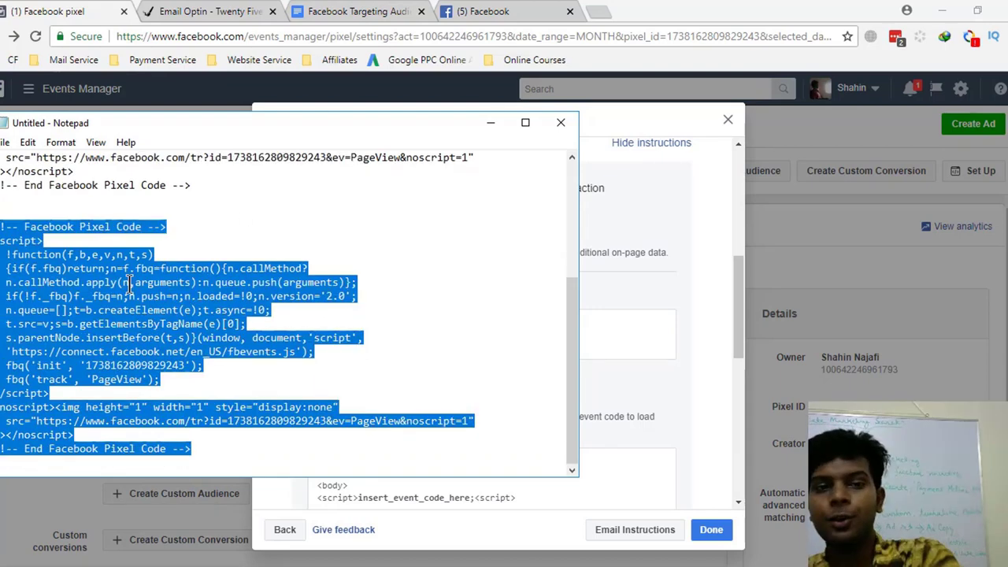
- Copy the Lead event snippet from the dialog and paste it below the code in Notepad
{"action": "key", "text": "alt+Tab"}
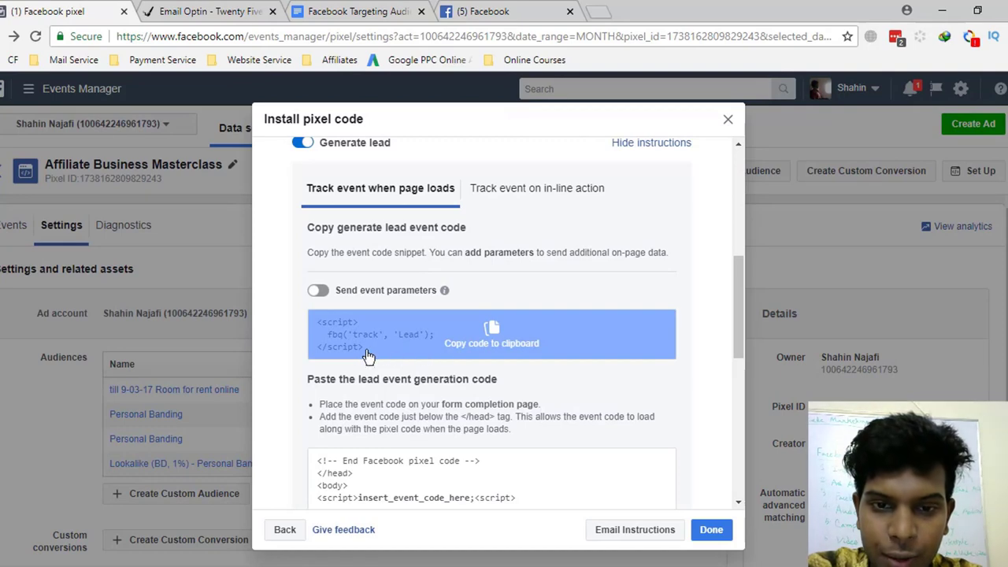
{"action": "left_click", "coordinate": [484, 340]}
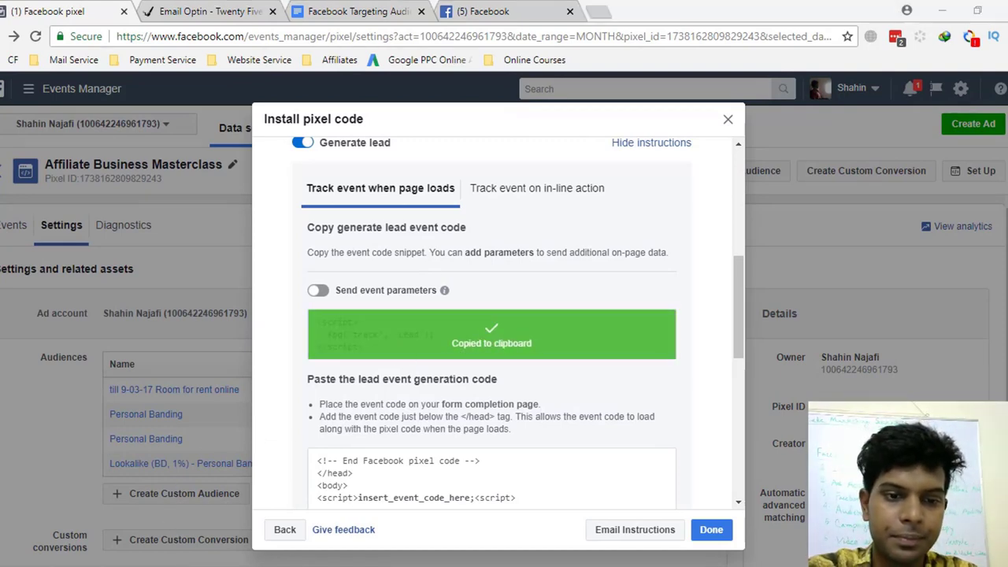
{"action": "left_click", "coordinate": [202, 472]}
{"action": "left_click", "coordinate": [233, 450]}
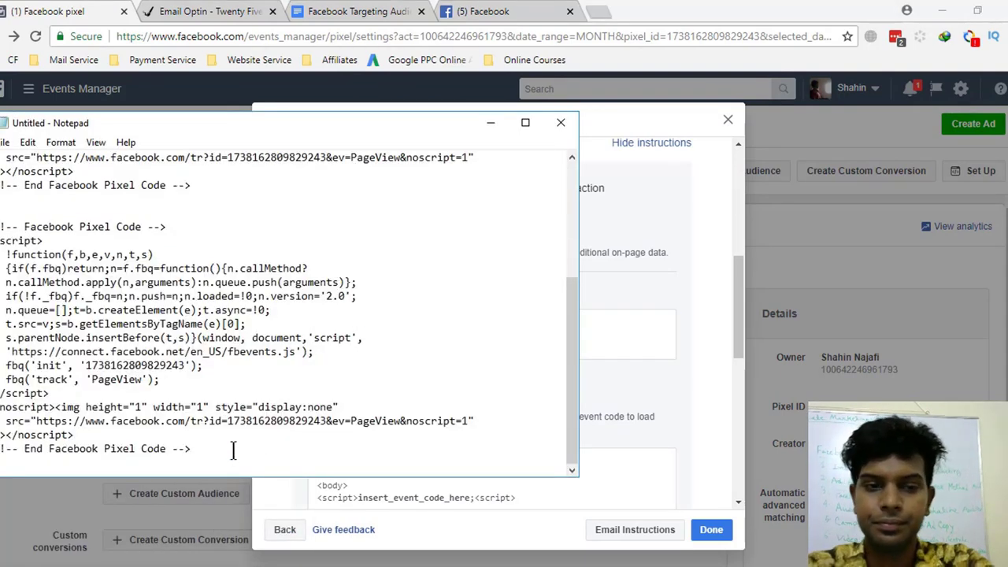
{"action": "key", "text": "Return"}
{"action": "key", "text": "ctrl+v"}
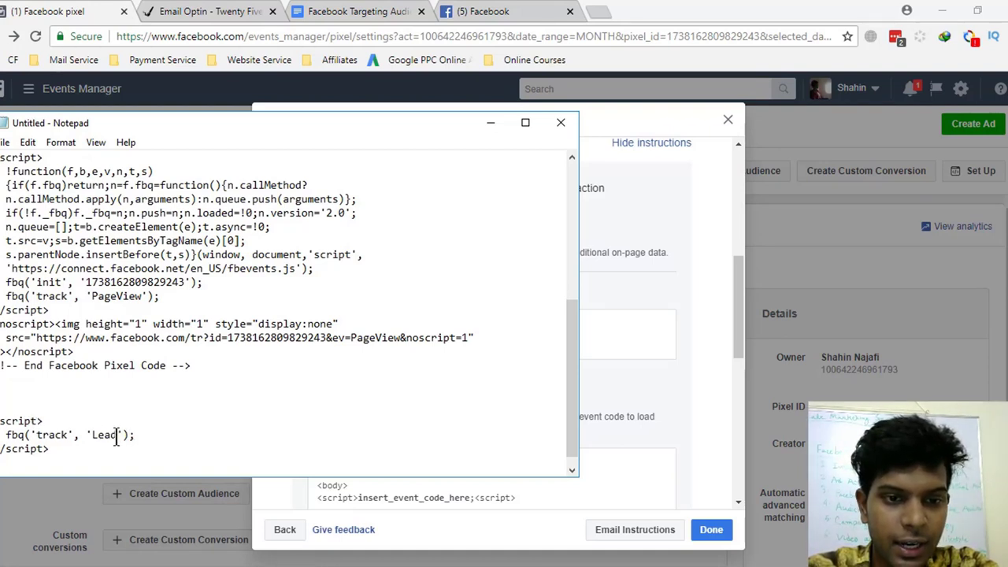
- Replace PageView with Lead in the second copy and delete the leftover Lead snippet
{"action": "left_click_drag", "start_coordinate": [116, 437], "coordinate": [90, 436]}
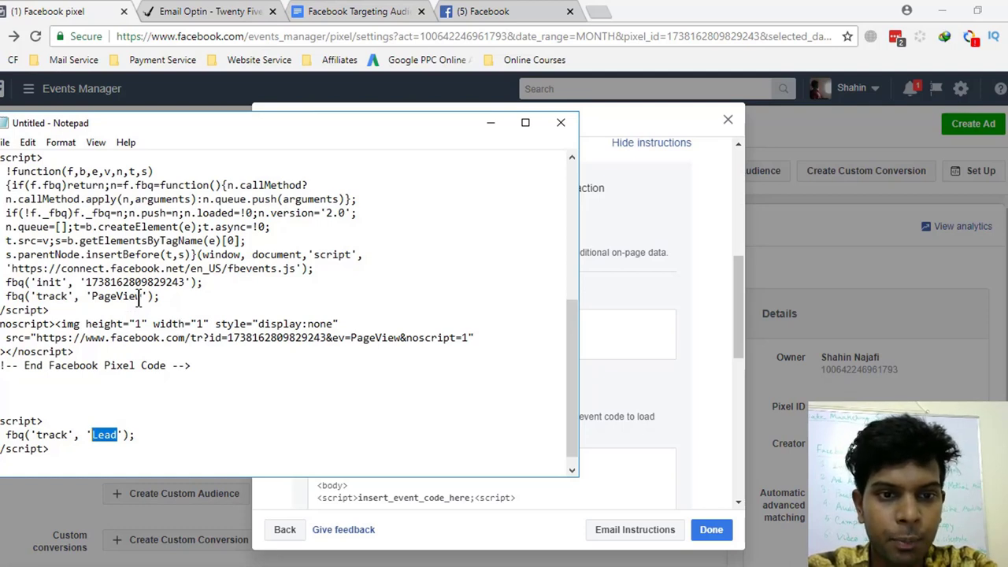
{"action": "left_click_drag", "start_coordinate": [142, 297], "coordinate": [92, 297]}
{"action": "key", "text": "ctrl+v"}
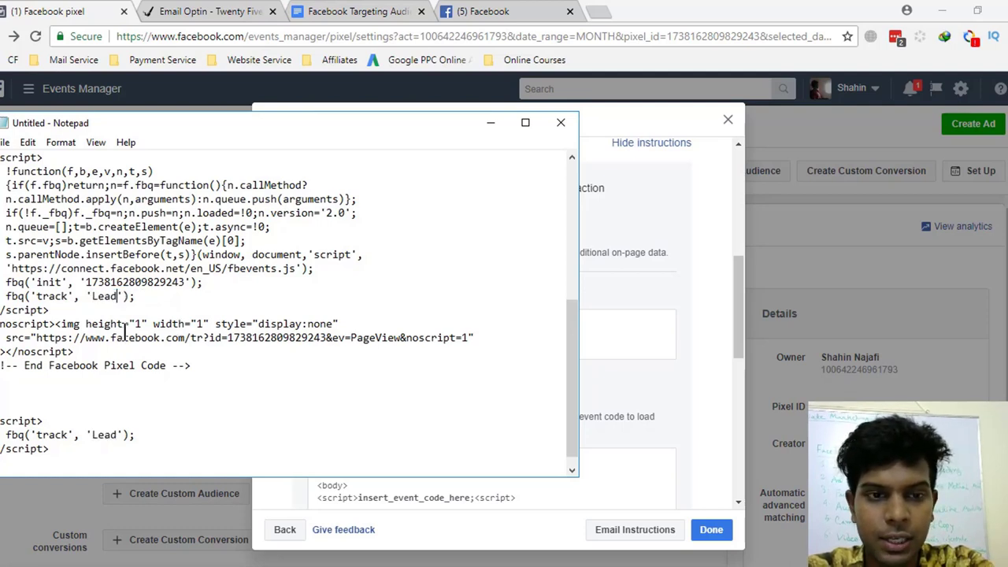
{"action": "left_click_drag", "start_coordinate": [51, 460], "coordinate": [0, 421]}
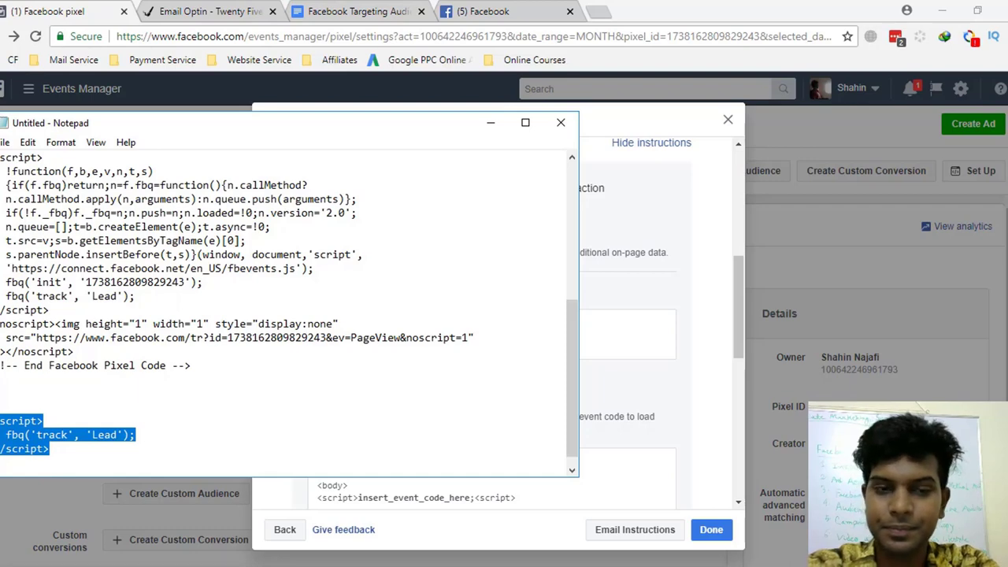
{"action": "key", "text": "Delete"}
{"action": "scroll", "coordinate": [93, 445], "scroll_direction": "up", "scroll_amount": 2}
{"action": "scroll", "coordinate": [205, 443], "scroll_direction": "down", "scroll_amount": 1}
{"action": "scroll", "coordinate": [118, 370], "scroll_direction": "up", "scroll_amount": 2}
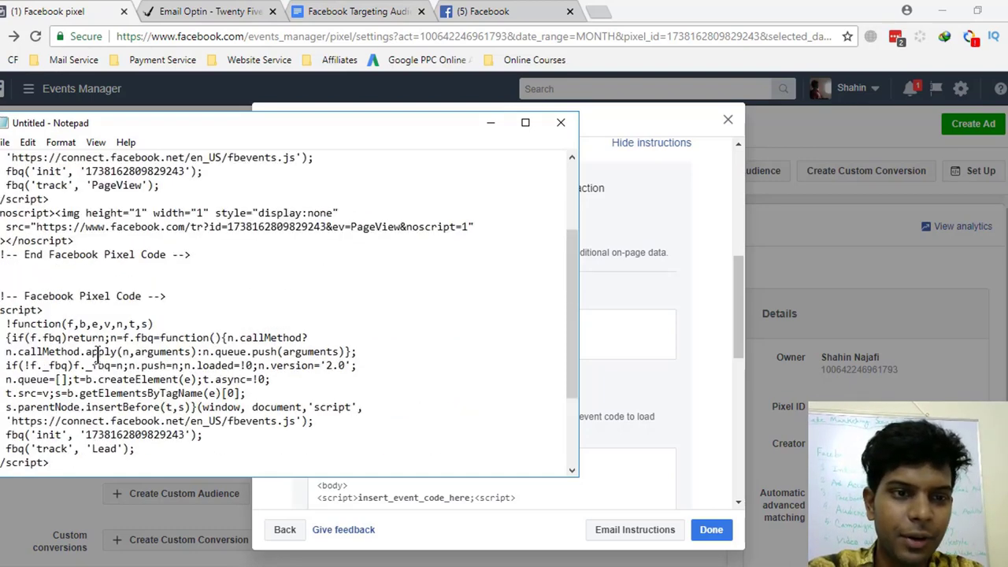
{"action": "left_click_drag", "start_coordinate": [2, 296], "coordinate": [296, 489]}
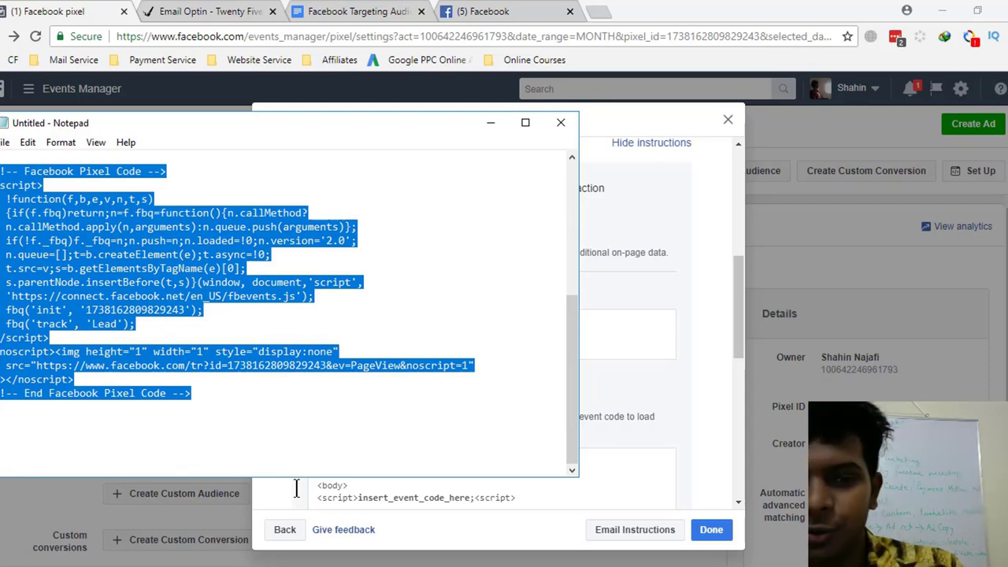
{"action": "left_click", "coordinate": [104, 23]}
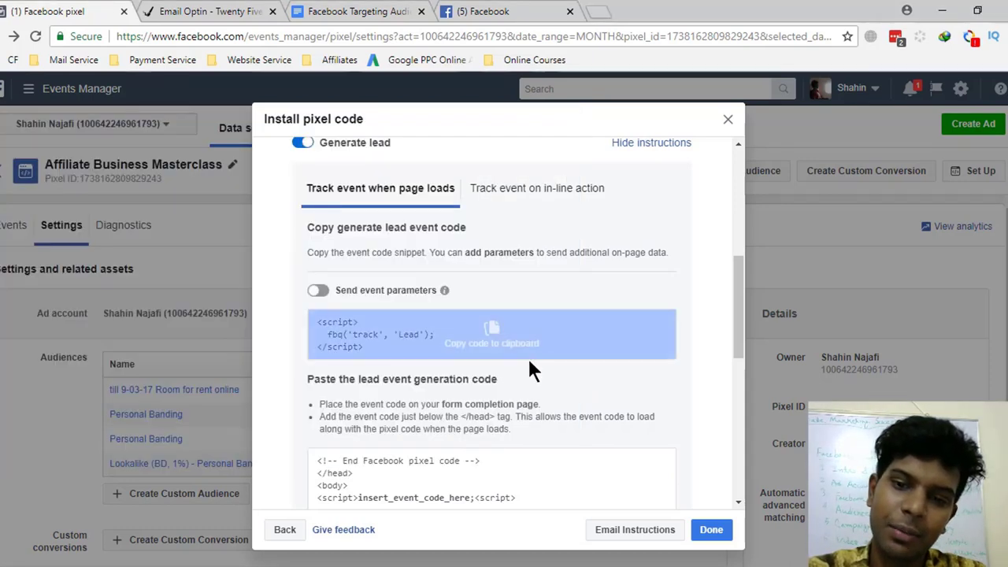
- Close the pixel code setup and start a Custom Audience for all website visitors in the past 30 days
{"action": "left_click", "coordinate": [711, 530]}
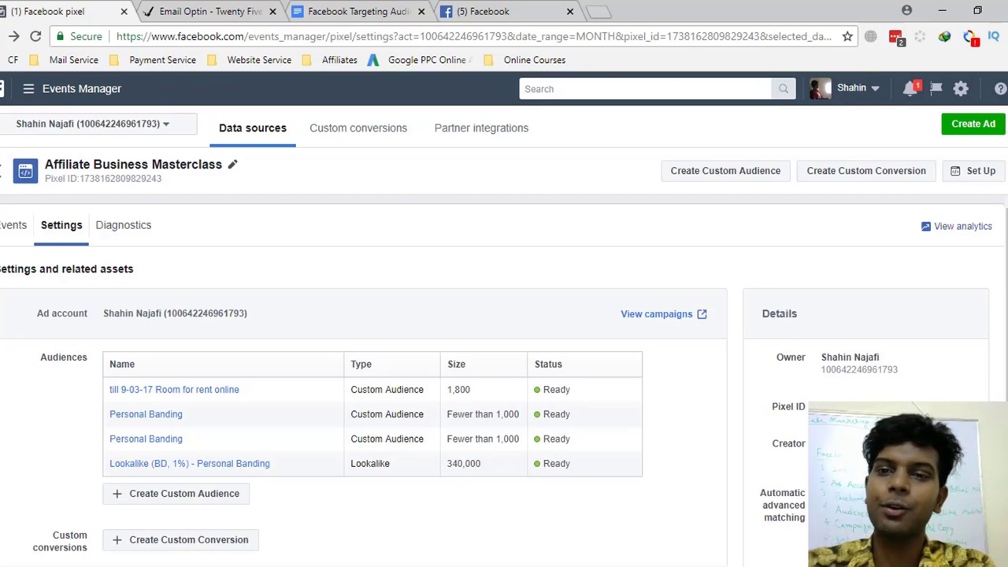
{"action": "left_click", "coordinate": [693, 175]}
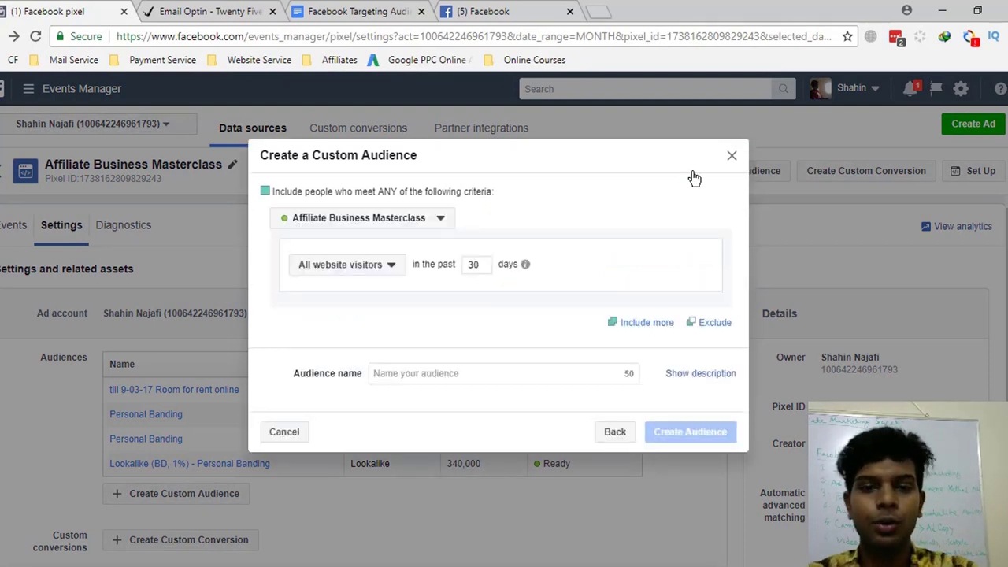
- Limit the audience to PageView visitors over 30 days, name it 'builderall', and create it
{"action": "left_click", "coordinate": [415, 223]}
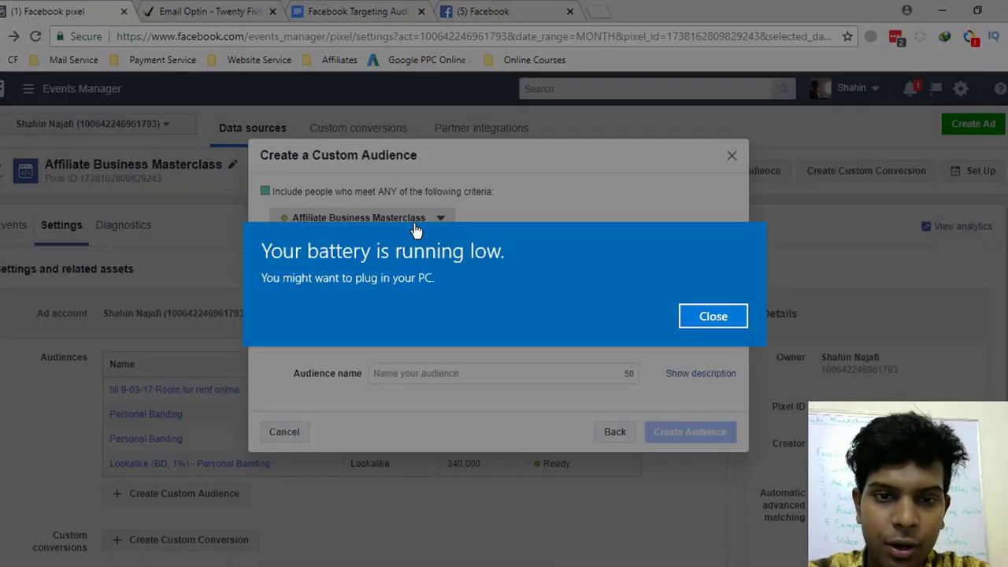
{"action": "left_click", "coordinate": [725, 313]}
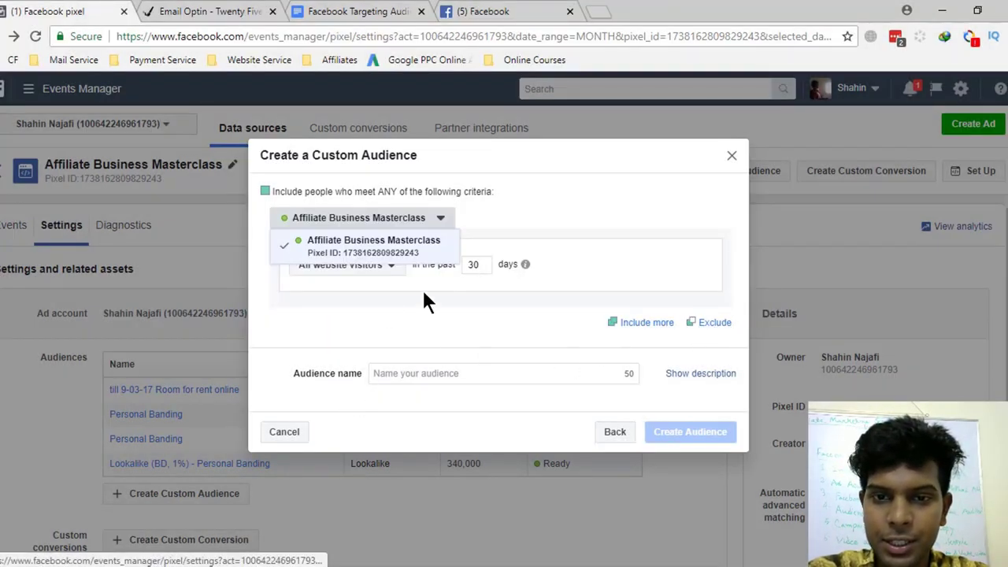
{"action": "left_click", "coordinate": [340, 270]}
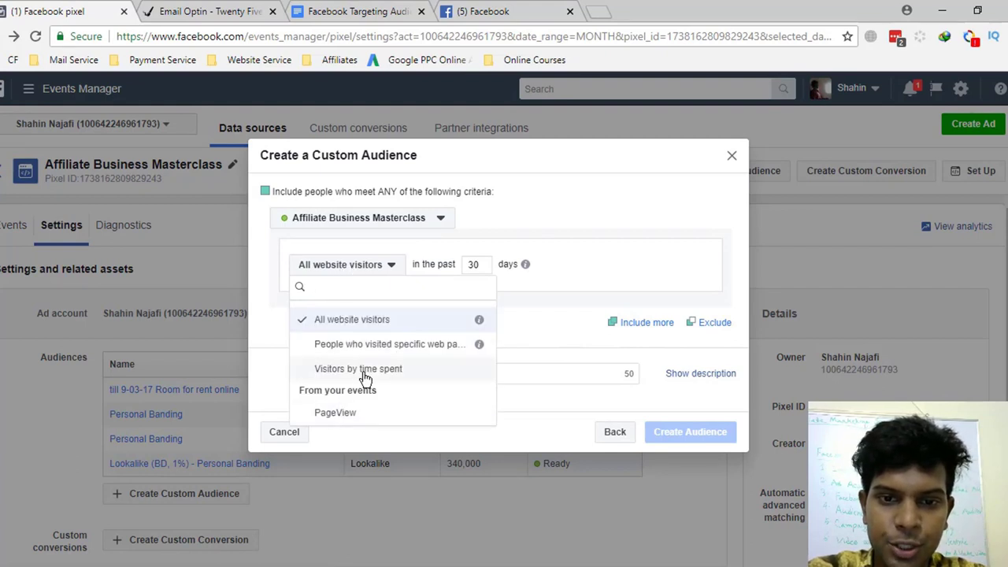
{"action": "left_click", "coordinate": [334, 420]}
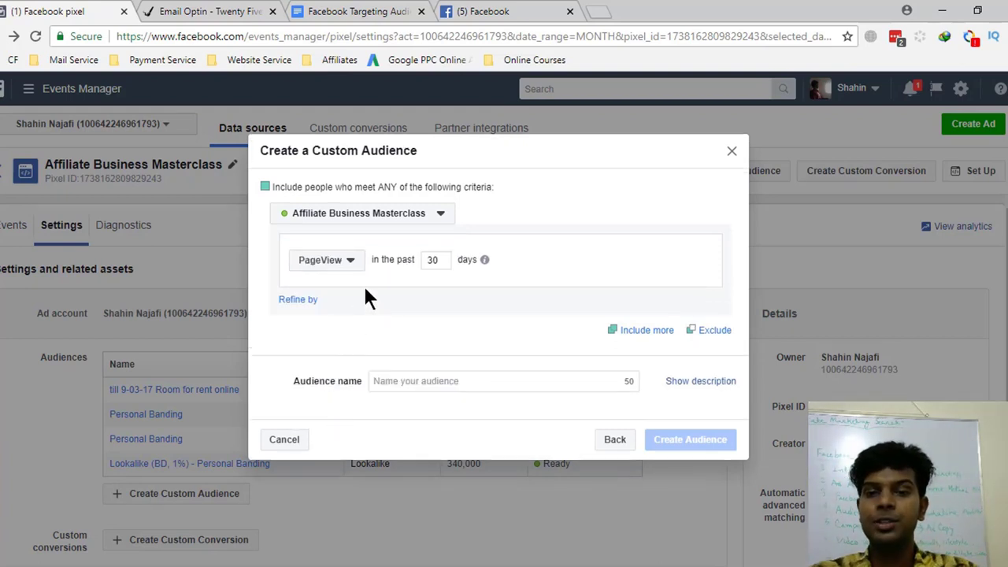
{"action": "left_click", "coordinate": [432, 381]}
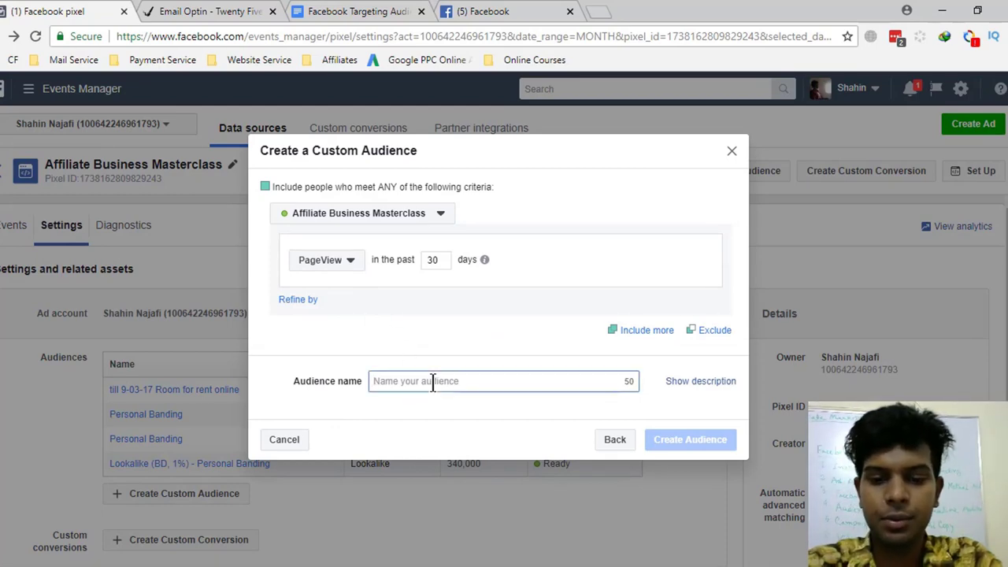
{"action": "type", "text": "builder"}
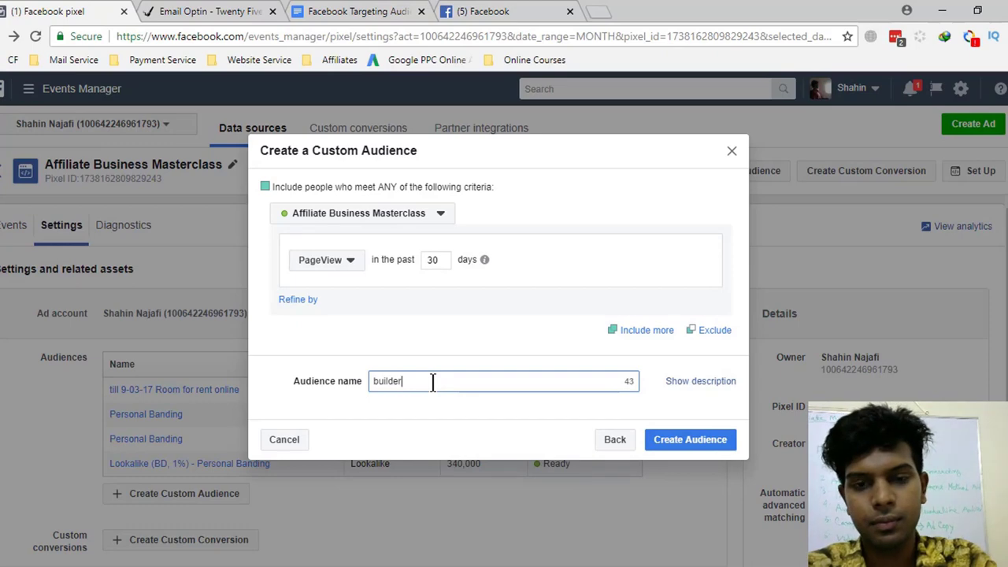
{"action": "type", "text": "all"}
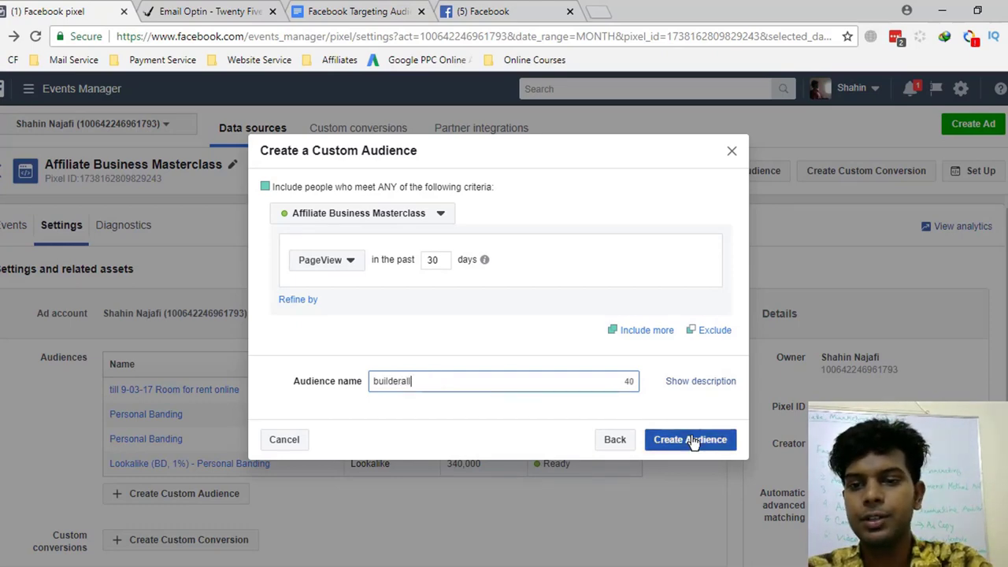
{"action": "left_click", "coordinate": [692, 440]}
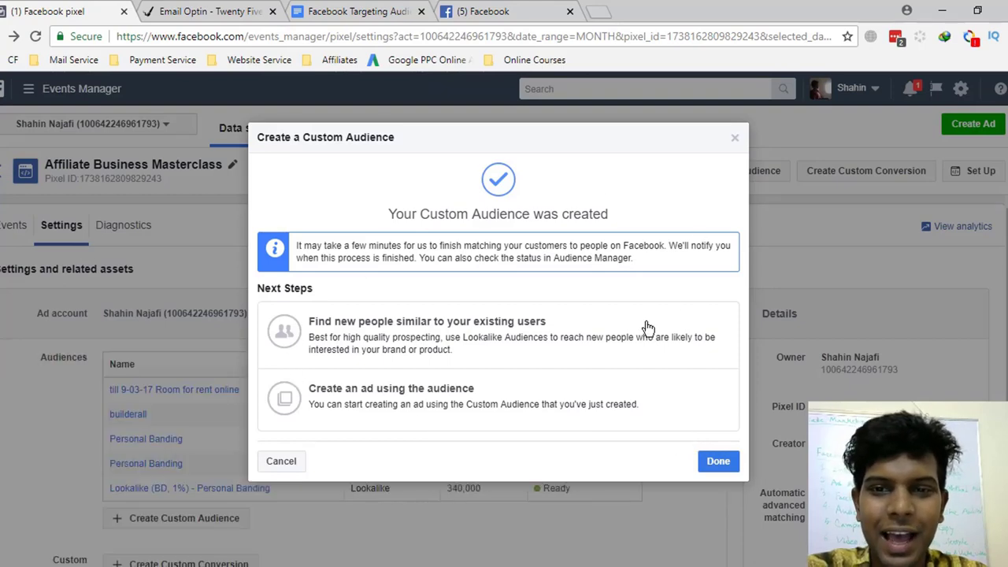
- Confirm with Done so 'builderall' appears as Populating, then expand the menu to All tools
{"action": "left_click", "coordinate": [718, 460]}
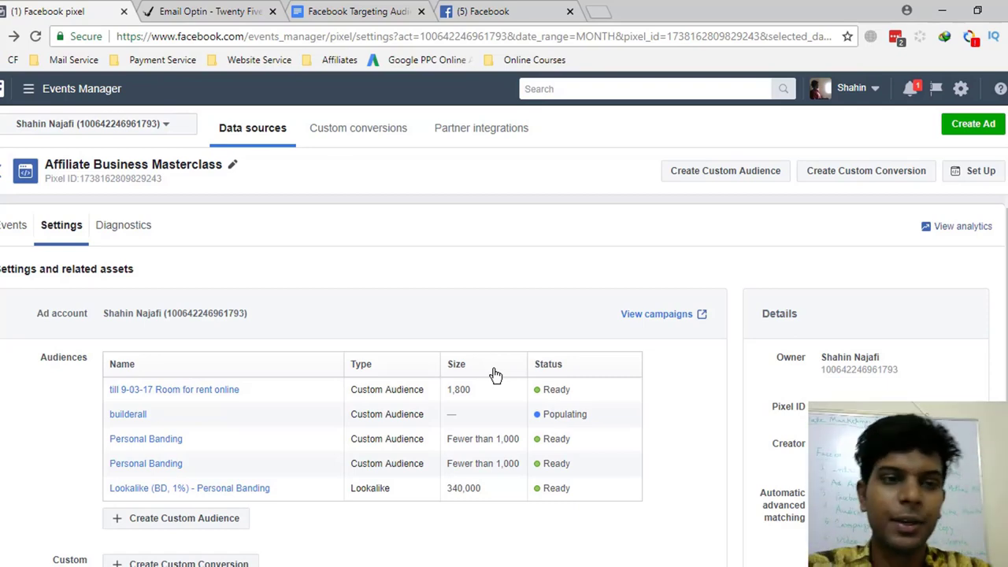
{"action": "left_click", "coordinate": [29, 89]}
{"action": "left_click", "coordinate": [110, 434]}
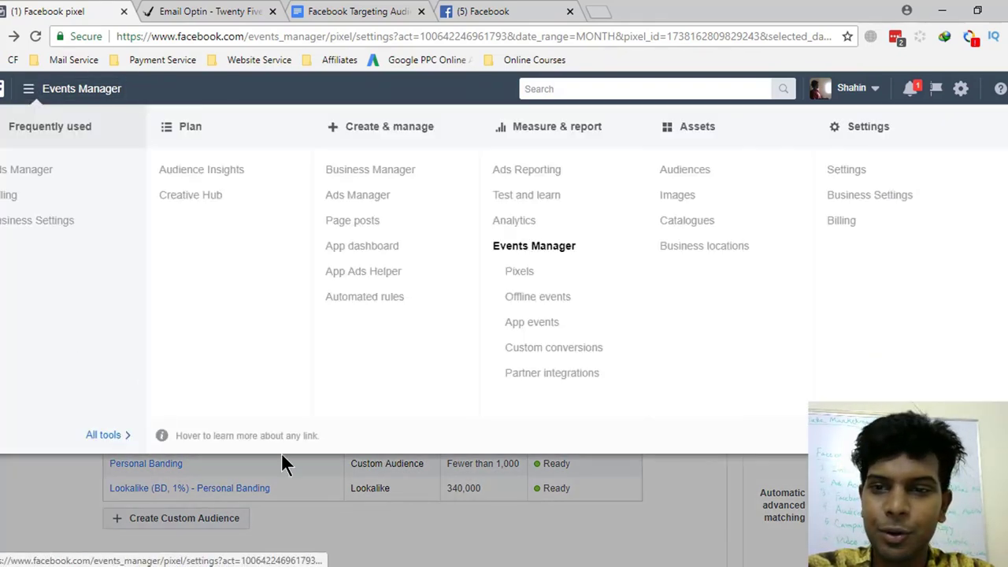
- Open the Audiences page, tick the builderall custom audience and show its Actions menu
{"action": "left_click", "coordinate": [682, 171]}
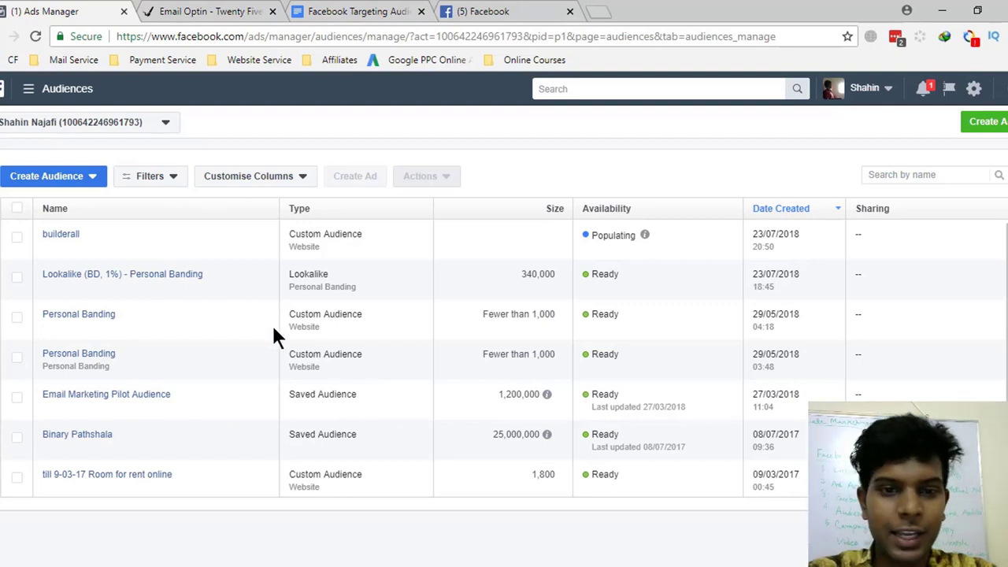
{"action": "left_click_drag", "start_coordinate": [304, 234], "coordinate": [362, 234]}
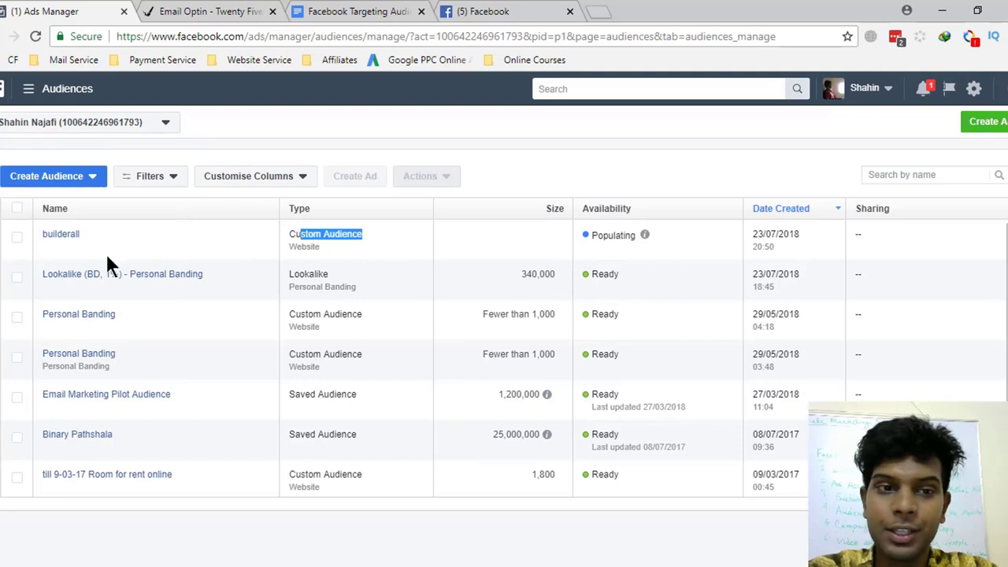
{"action": "mouse_move", "coordinate": [63, 240]}
{"action": "left_click", "coordinate": [17, 237]}
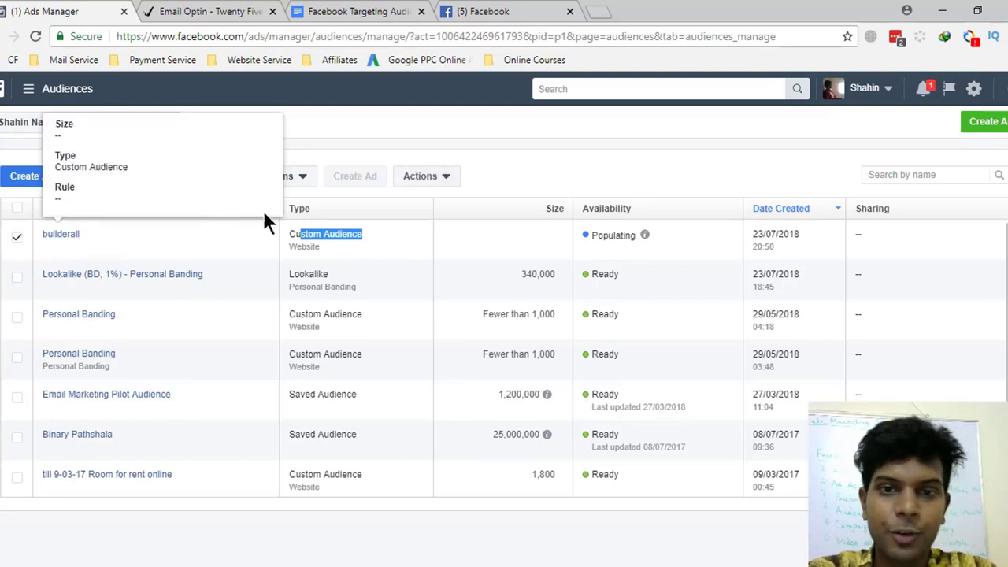
{"action": "left_click", "coordinate": [423, 178]}
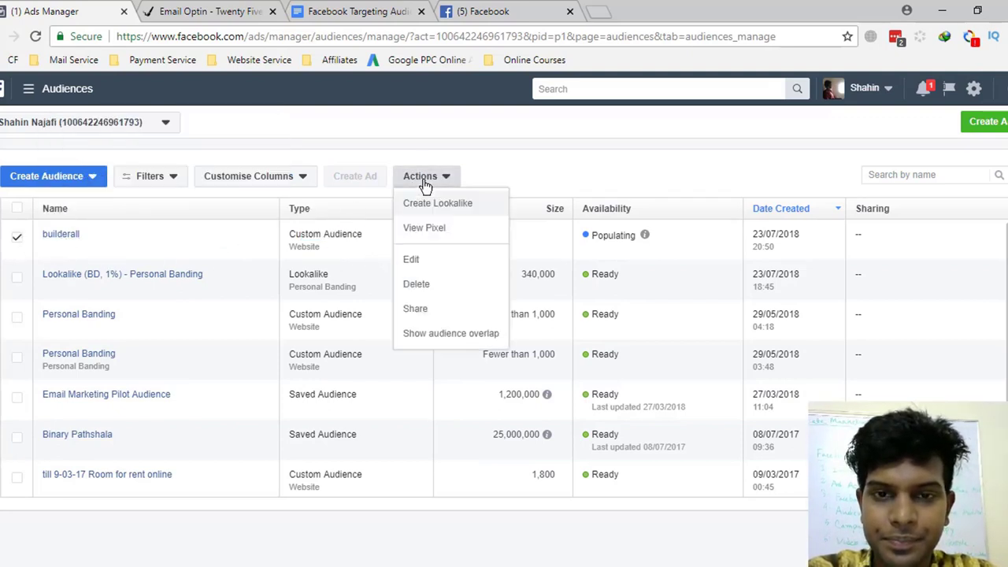
- Start a lookalike from builderall and set its location to Bangladesh
{"action": "left_click", "coordinate": [426, 209]}
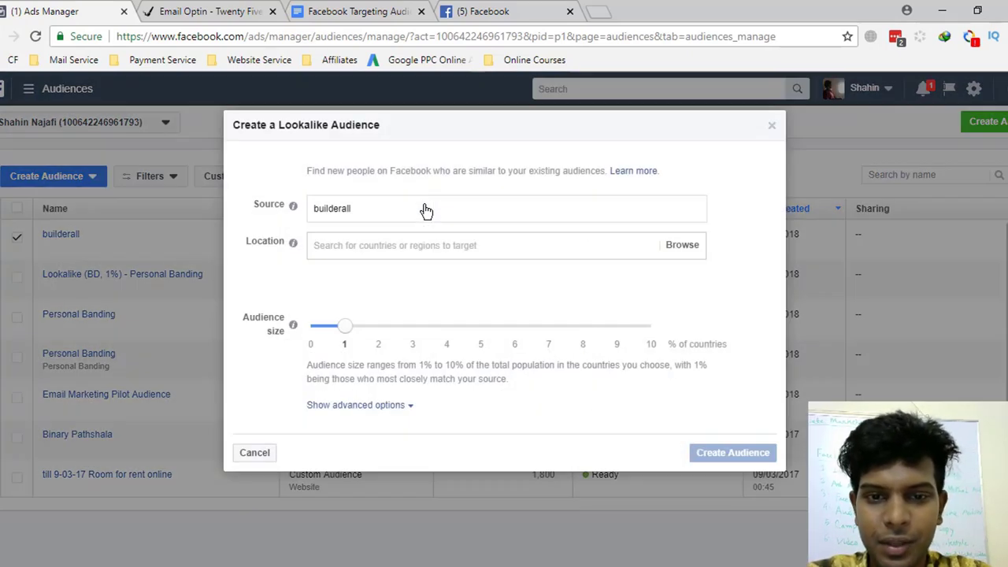
{"action": "left_click", "coordinate": [411, 245]}
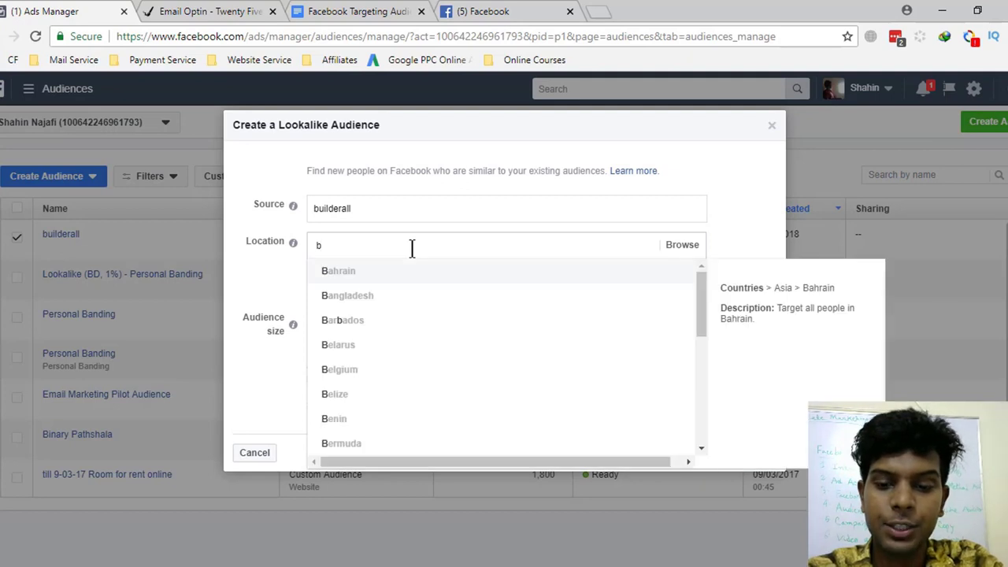
{"action": "key", "text": "BackSpace"}
{"action": "type", "text": "ban"}
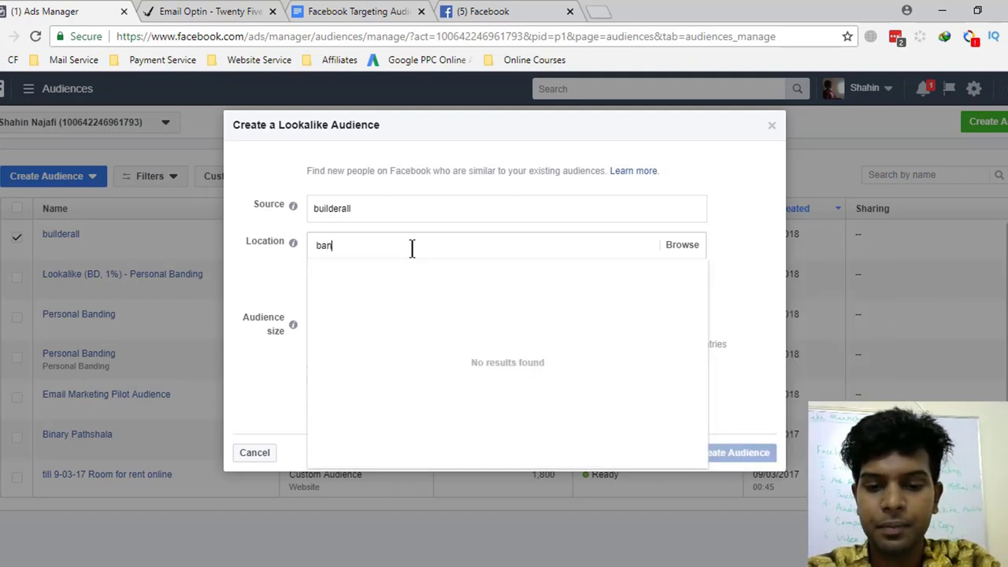
{"action": "type", "text": "glade"}
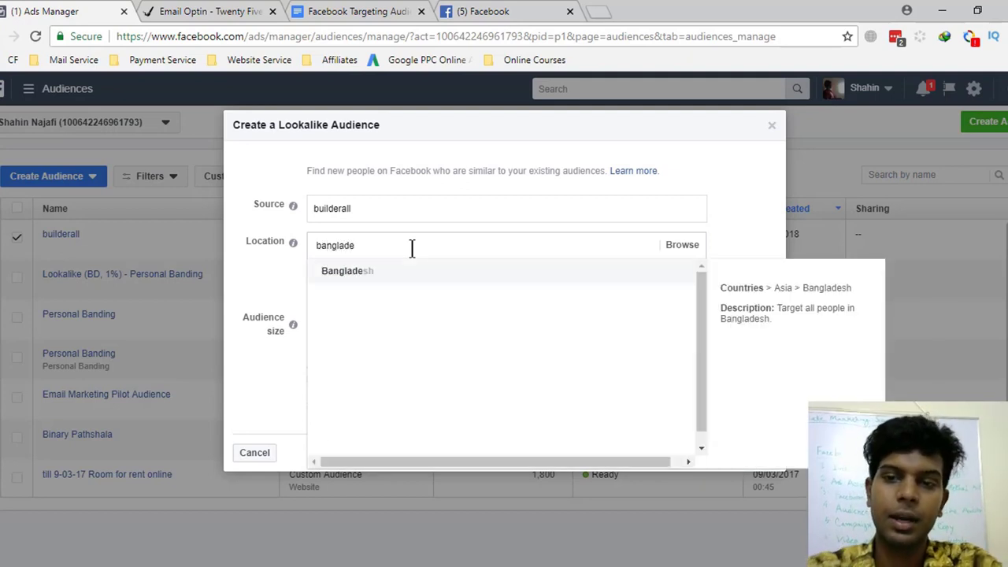
{"action": "left_click", "coordinate": [362, 273]}
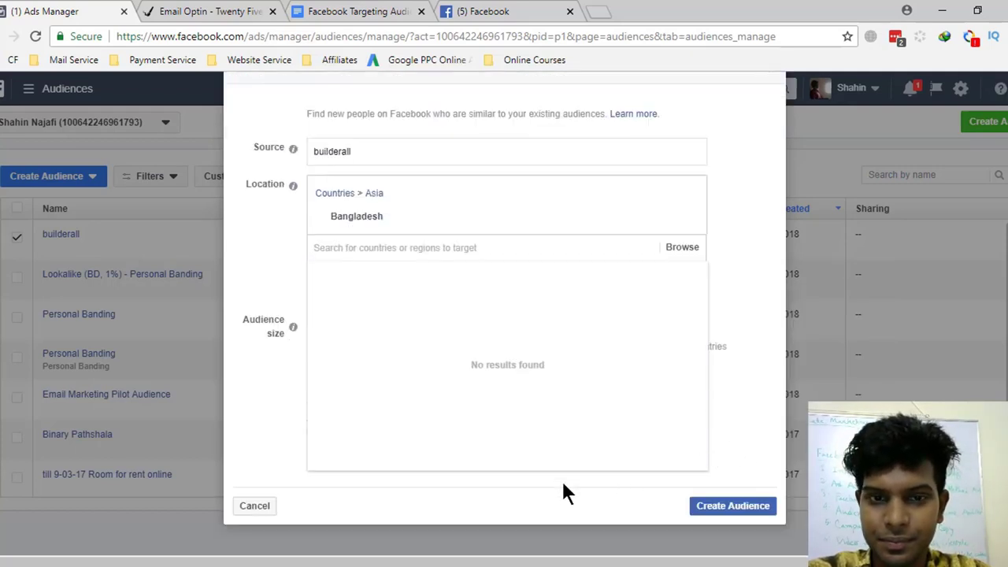
{"action": "left_click", "coordinate": [378, 346]}
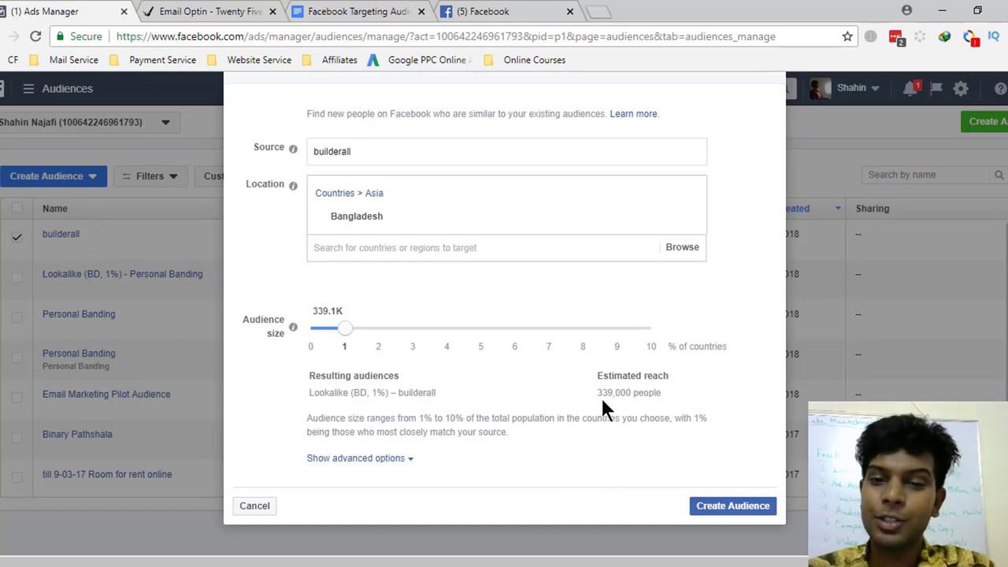
- Confirm the 1% size with about 339,000 estimated reach and create the lookalike audience
{"action": "left_click_drag", "start_coordinate": [598, 392], "coordinate": [632, 392]}
{"action": "left_click", "coordinate": [632, 391]}
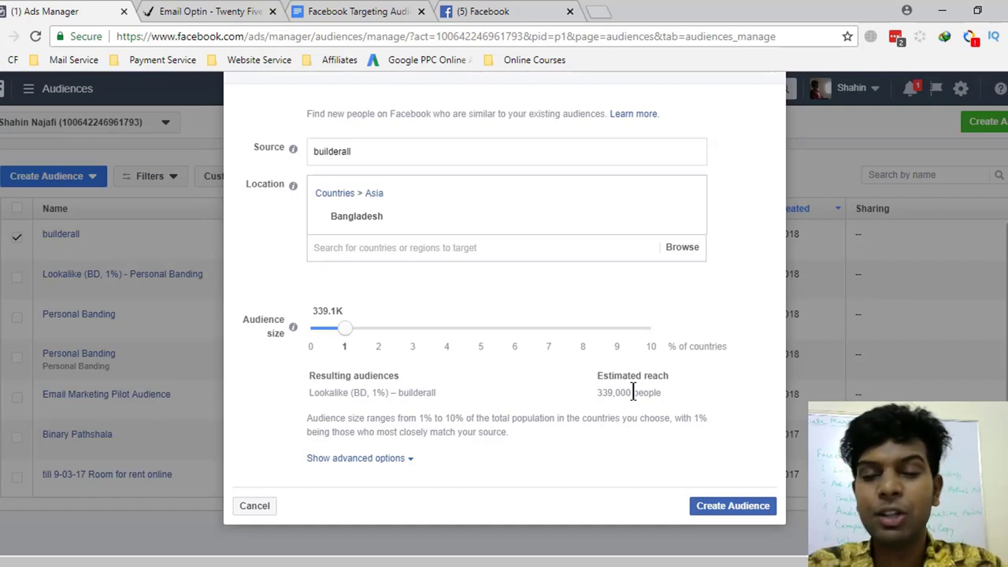
{"action": "left_click_drag", "start_coordinate": [597, 393], "coordinate": [601, 393]}
{"action": "left_click", "coordinate": [648, 392]}
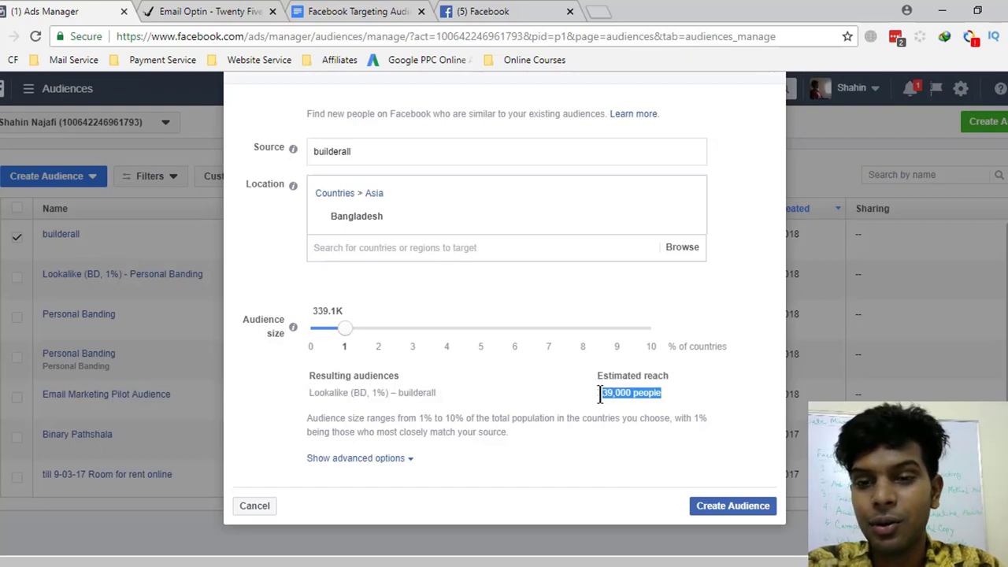
{"action": "left_click", "coordinate": [724, 508]}
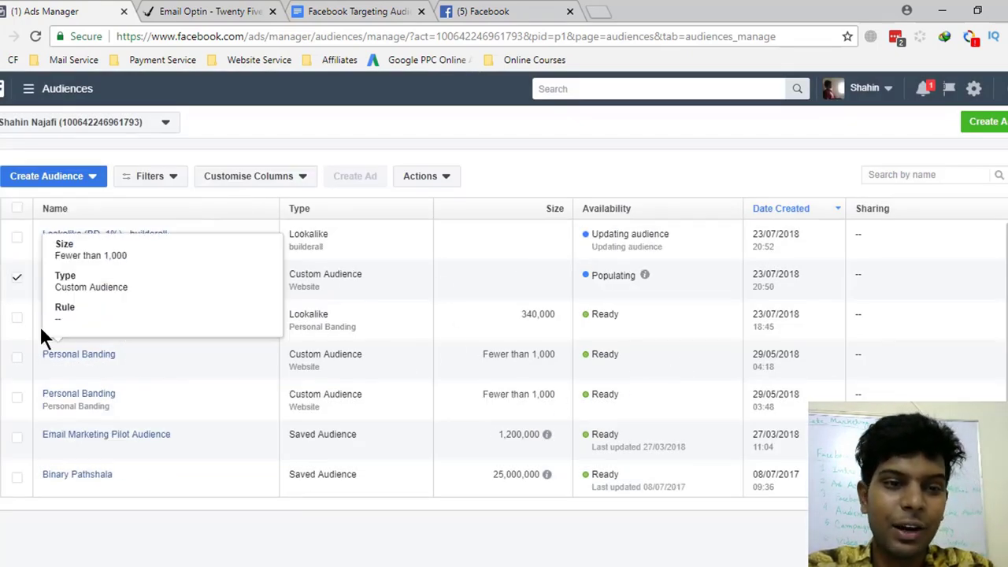
- Untick builderall once Lookalike (BD, 1%) - builderall appears as Updating
{"action": "left_click", "coordinate": [17, 280]}
{"action": "left_click", "coordinate": [17, 282]}
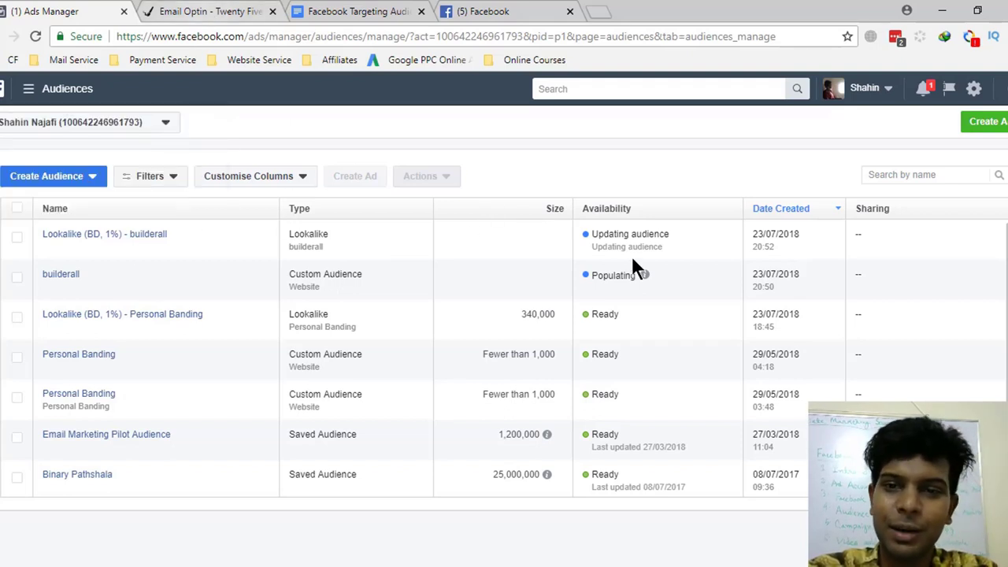
- From the campaigns overview, expand the Builderall campaign and open adset1 for editing
{"action": "mouse_move", "coordinate": [30, 92]}
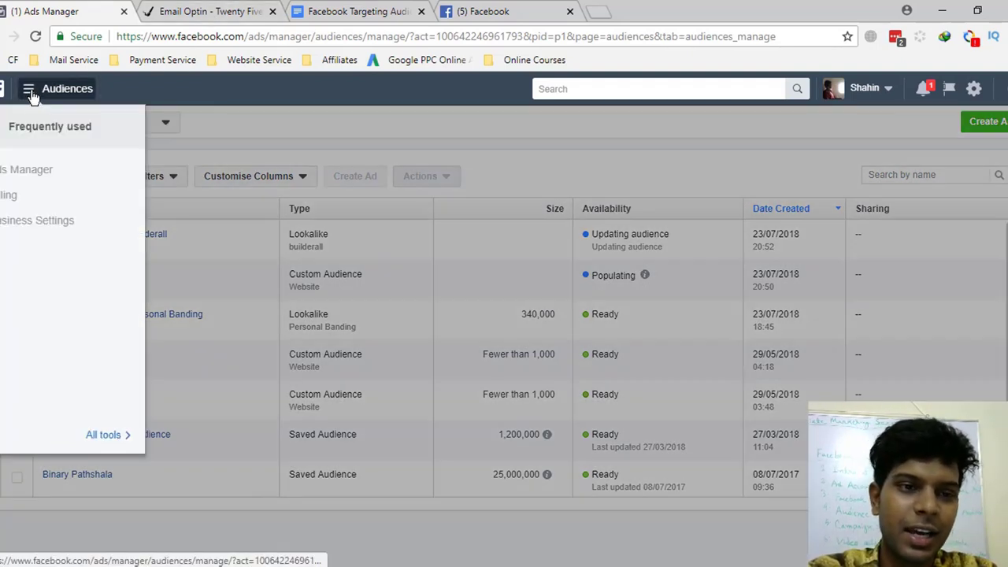
{"action": "left_click", "coordinate": [62, 172]}
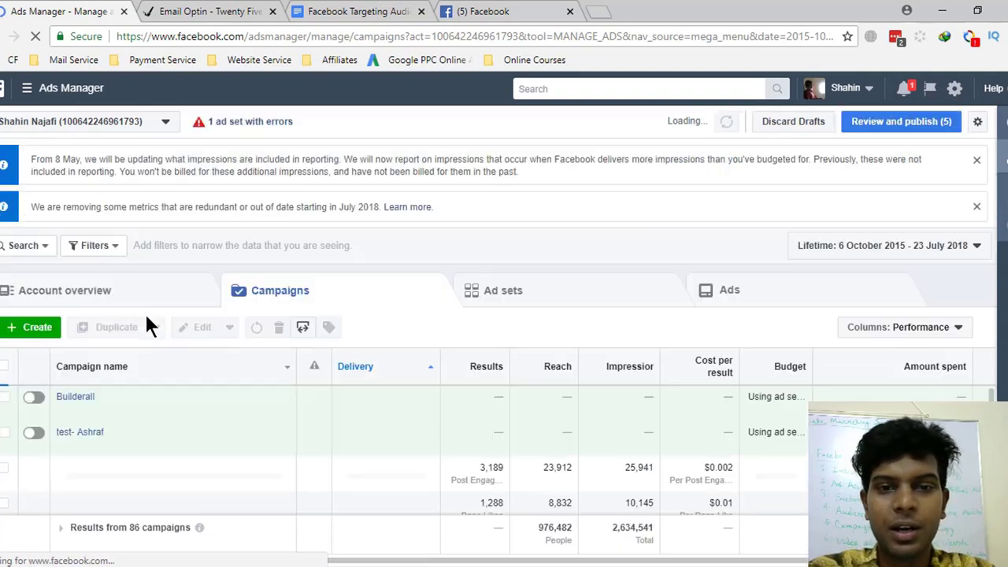
{"action": "mouse_move", "coordinate": [79, 400]}
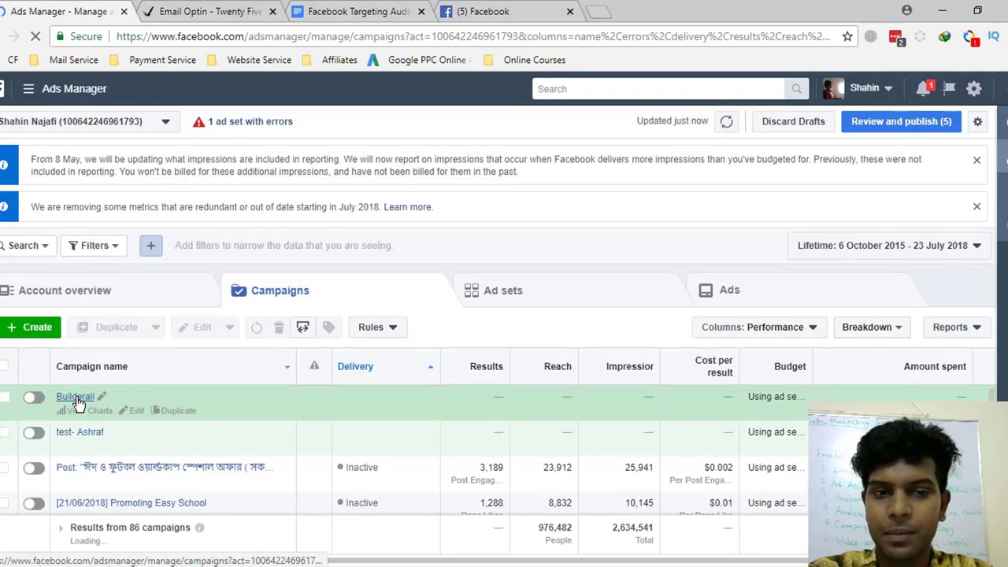
{"action": "left_click", "coordinate": [78, 401]}
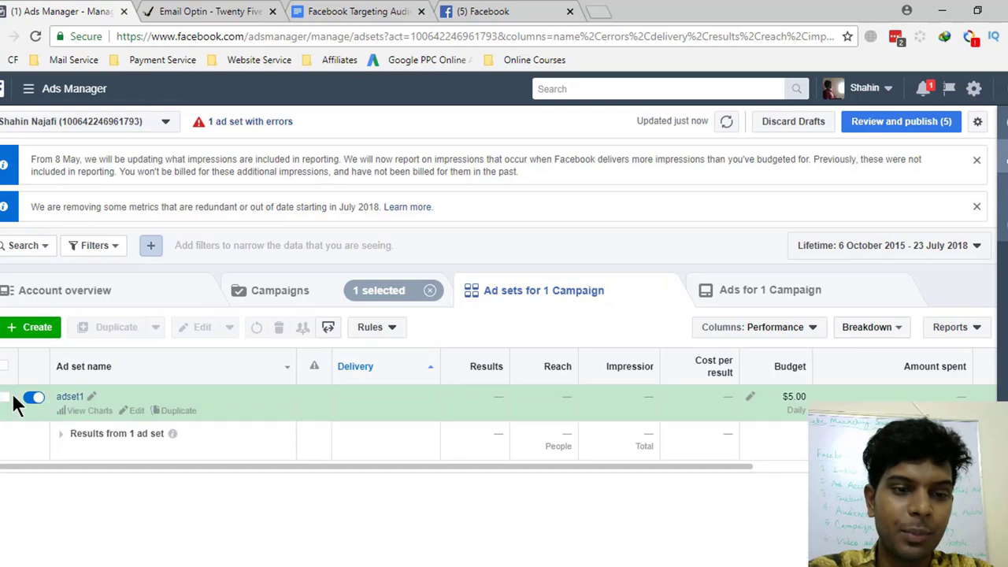
{"action": "left_click", "coordinate": [5, 399]}
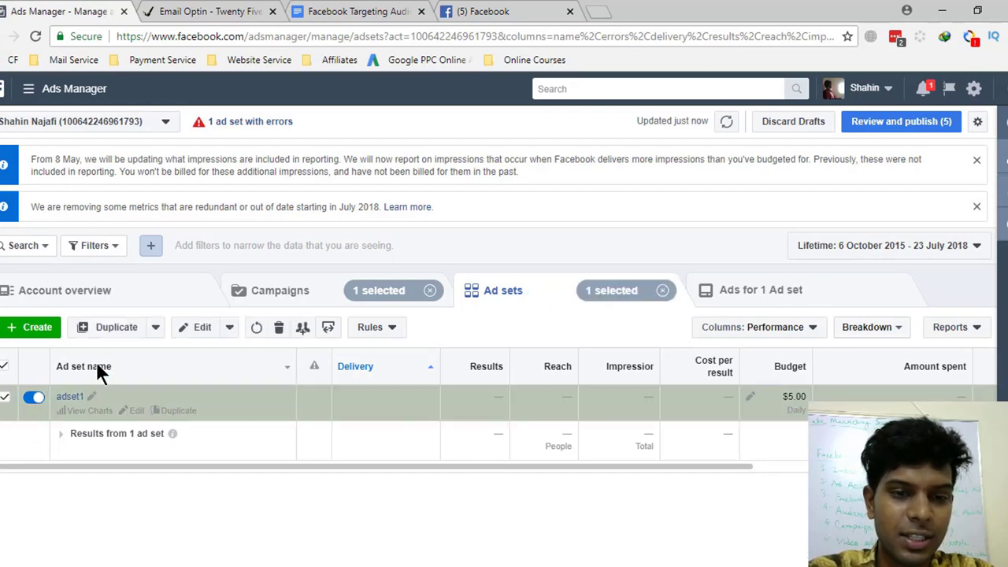
{"action": "left_click", "coordinate": [197, 332]}
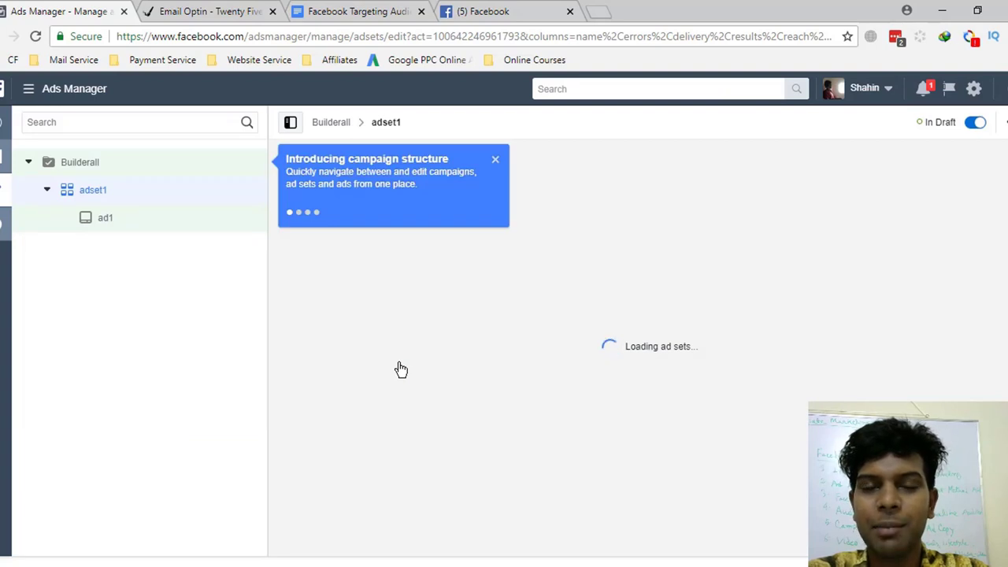
- Dismiss the intro tip and browse adset1's saved audiences under the All, Lookalike and Custom tabs
{"action": "left_click", "coordinate": [496, 160]}
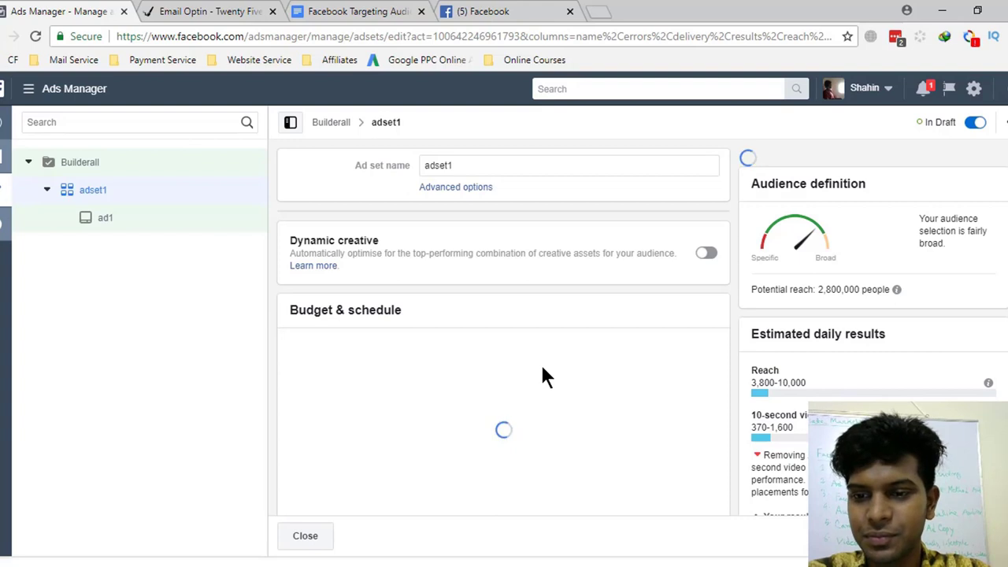
{"action": "scroll", "coordinate": [543, 377], "scroll_direction": "down", "scroll_amount": 5}
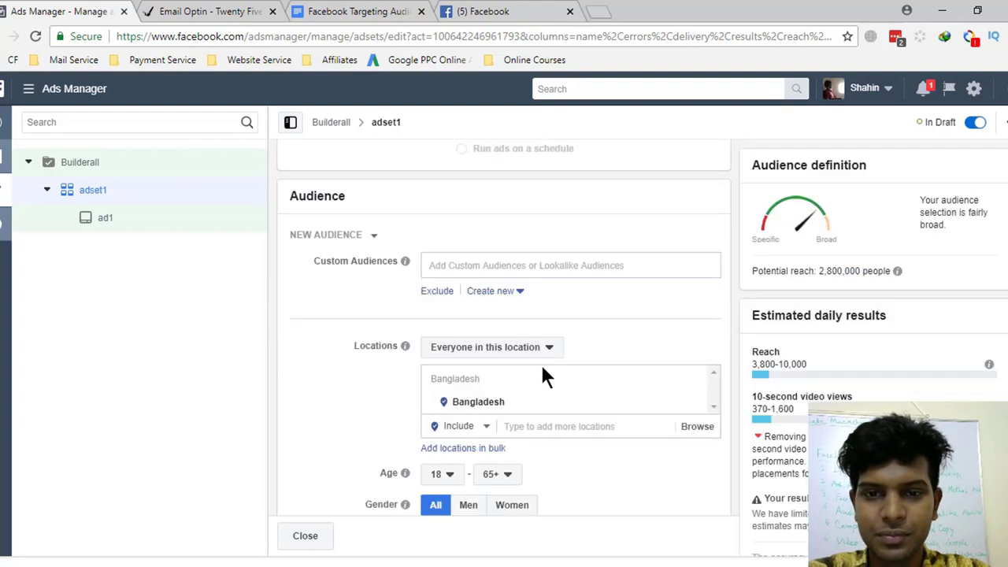
{"action": "left_click", "coordinate": [493, 265]}
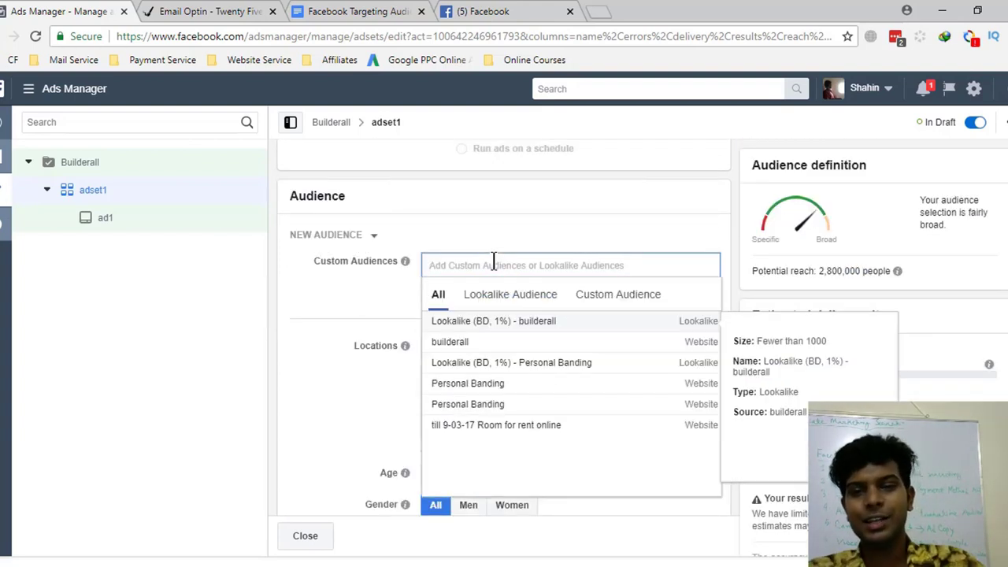
{"action": "left_click", "coordinate": [495, 295]}
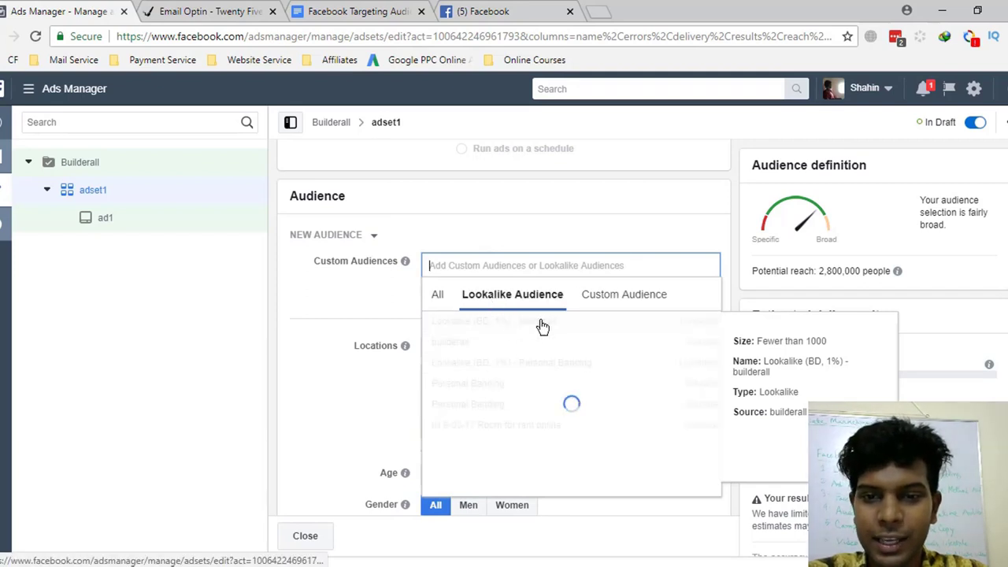
{"action": "left_click", "coordinate": [607, 294]}
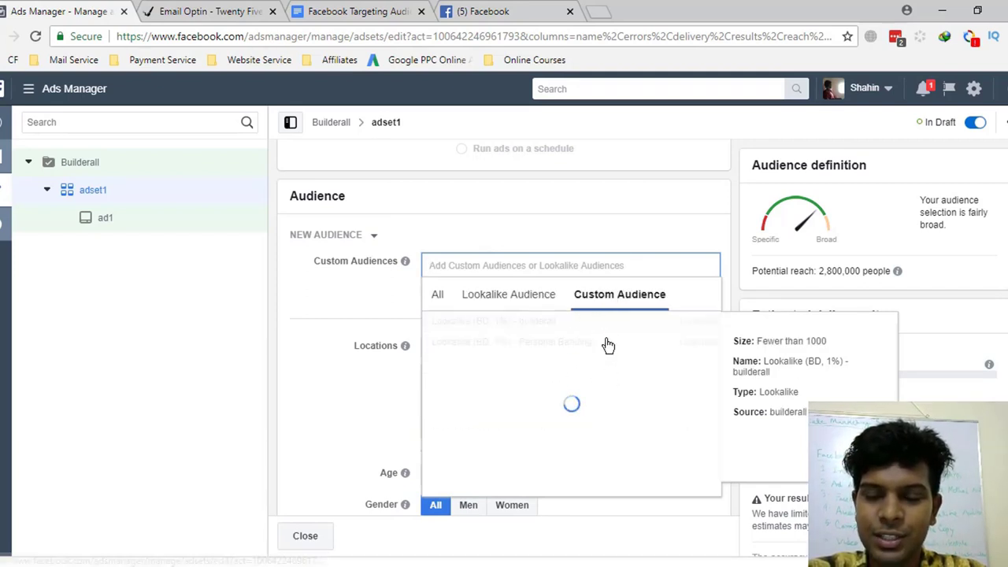
{"action": "left_click", "coordinate": [436, 293]}
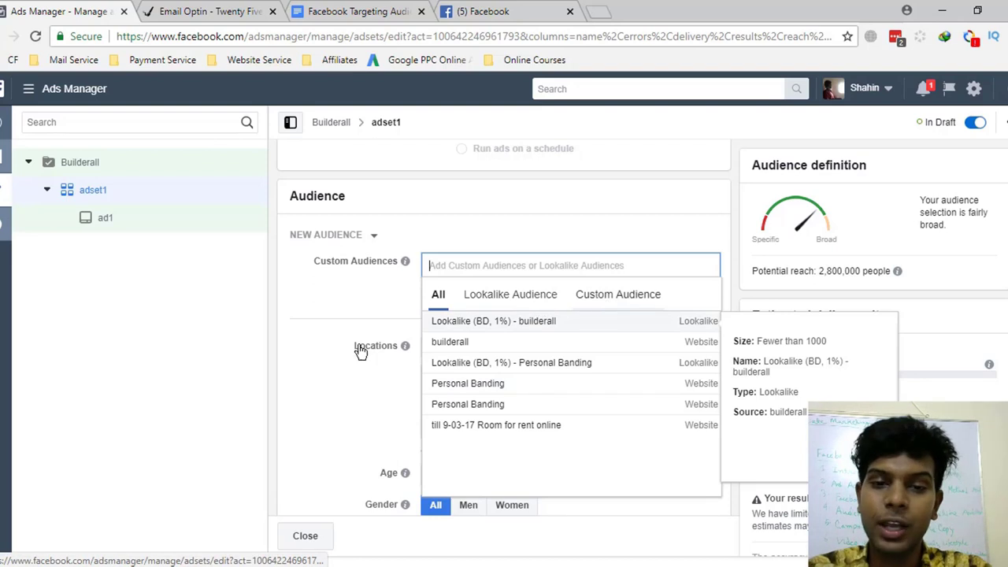
{"action": "left_click", "coordinate": [301, 340]}
- Scroll through adset1's Bangladesh location, age, language, detailed targeting and budget settings
{"action": "scroll", "coordinate": [540, 430], "scroll_direction": "down", "scroll_amount": 1}
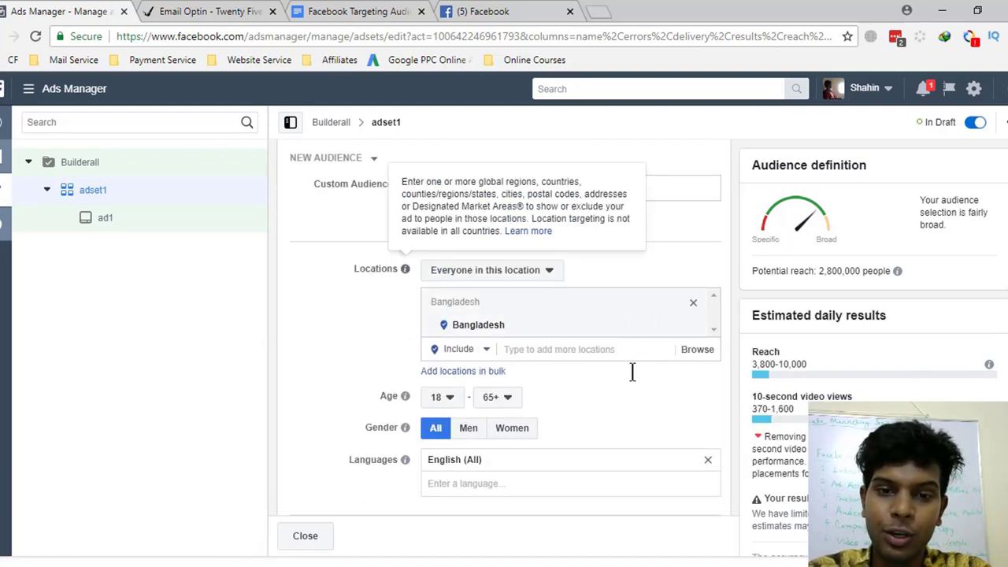
{"action": "scroll", "coordinate": [515, 438], "scroll_direction": "down", "scroll_amount": 3}
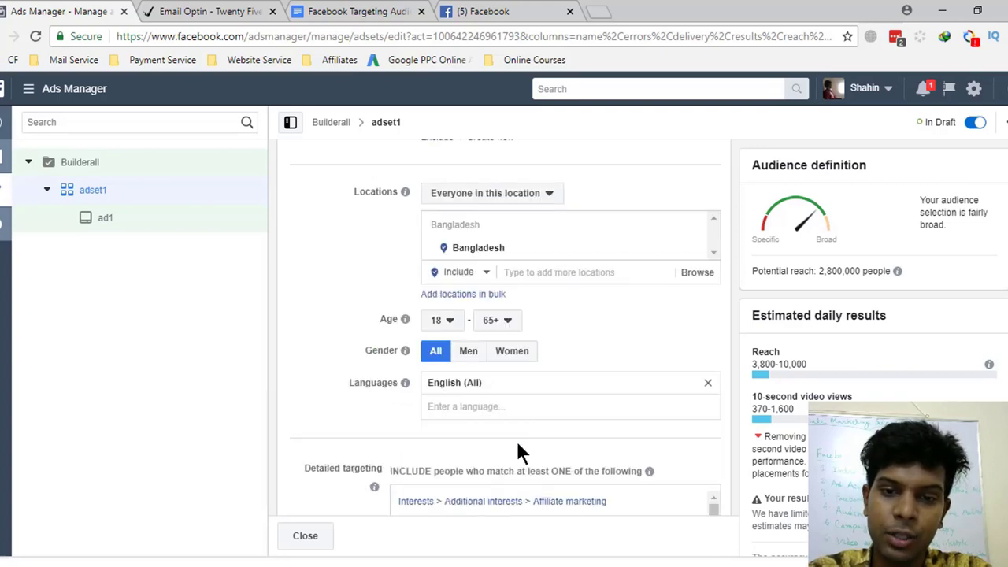
{"action": "scroll", "coordinate": [519, 454], "scroll_direction": "up", "scroll_amount": 5}
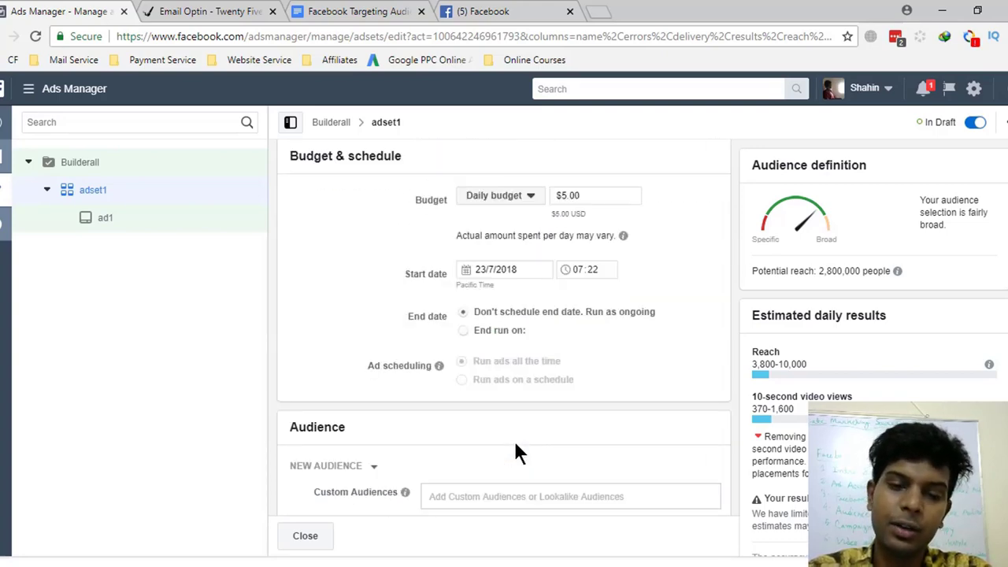
{"action": "scroll", "coordinate": [517, 446], "scroll_direction": "down", "scroll_amount": 2}
{"action": "scroll", "coordinate": [519, 452], "scroll_direction": "up", "scroll_amount": 1}
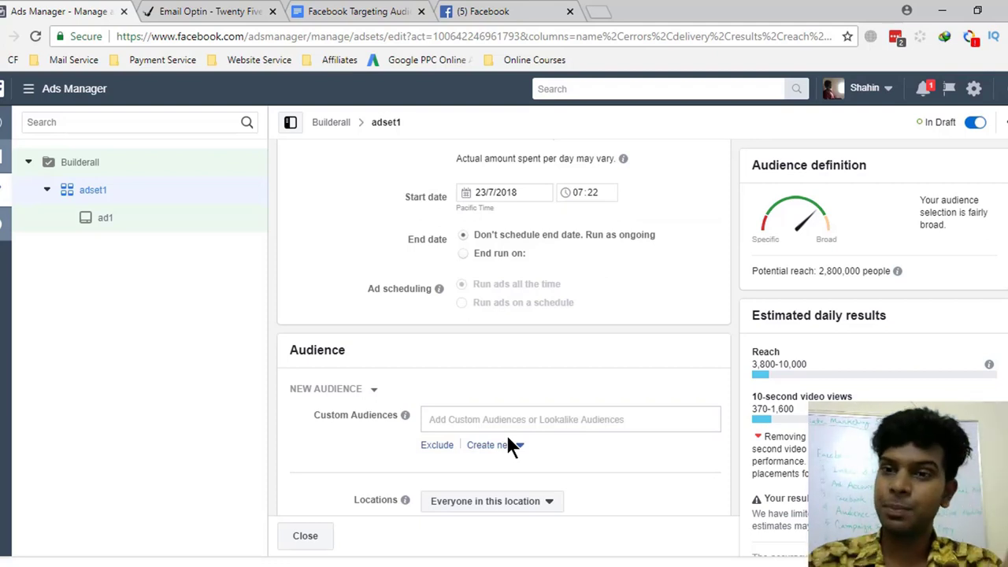
{"action": "scroll", "coordinate": [508, 440], "scroll_direction": "down", "scroll_amount": 3}
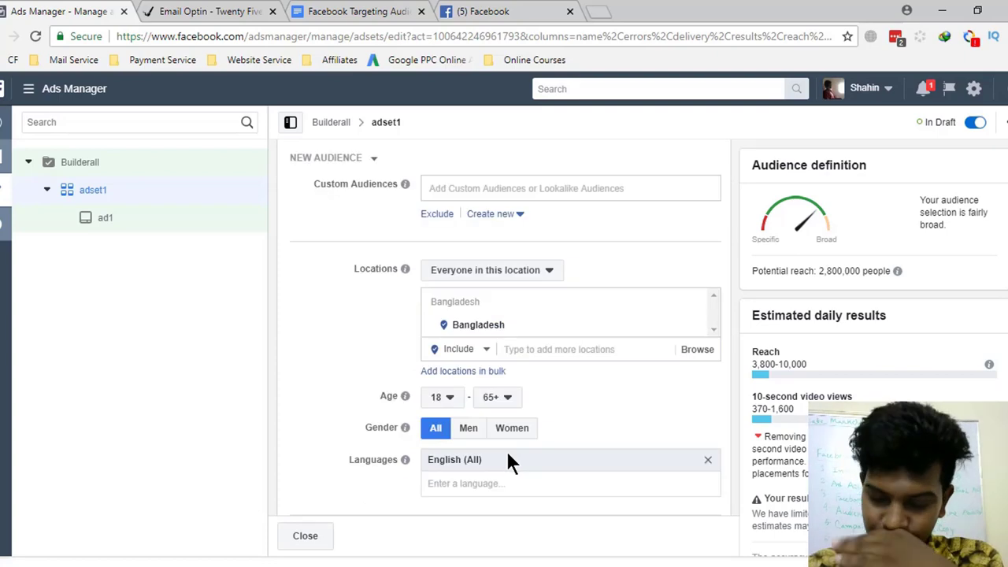
{"action": "scroll", "coordinate": [508, 453], "scroll_direction": "down", "scroll_amount": 2}
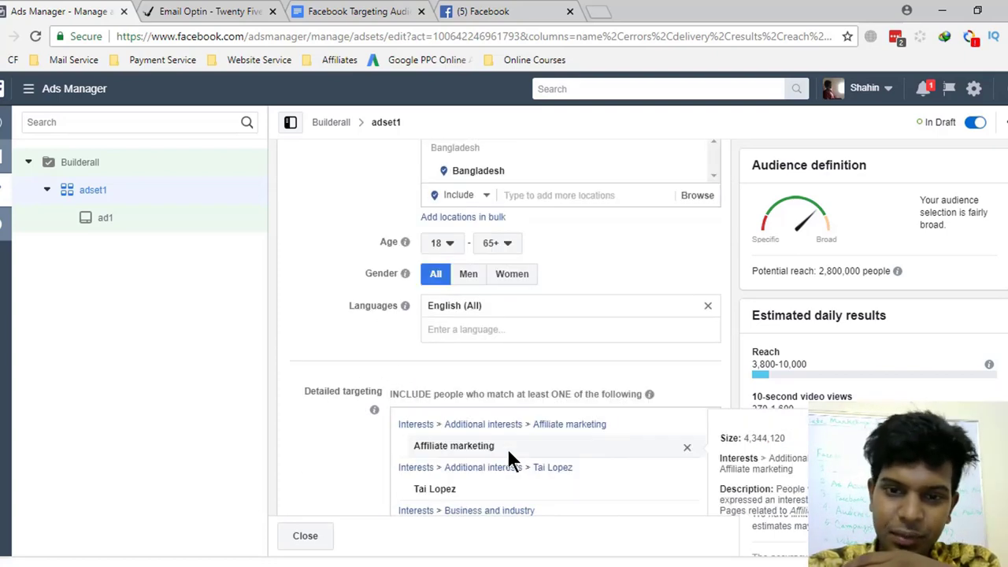
{"action": "scroll", "coordinate": [508, 453], "scroll_direction": "up", "scroll_amount": 2}
{"action": "scroll", "coordinate": [508, 461], "scroll_direction": "up", "scroll_amount": 2}
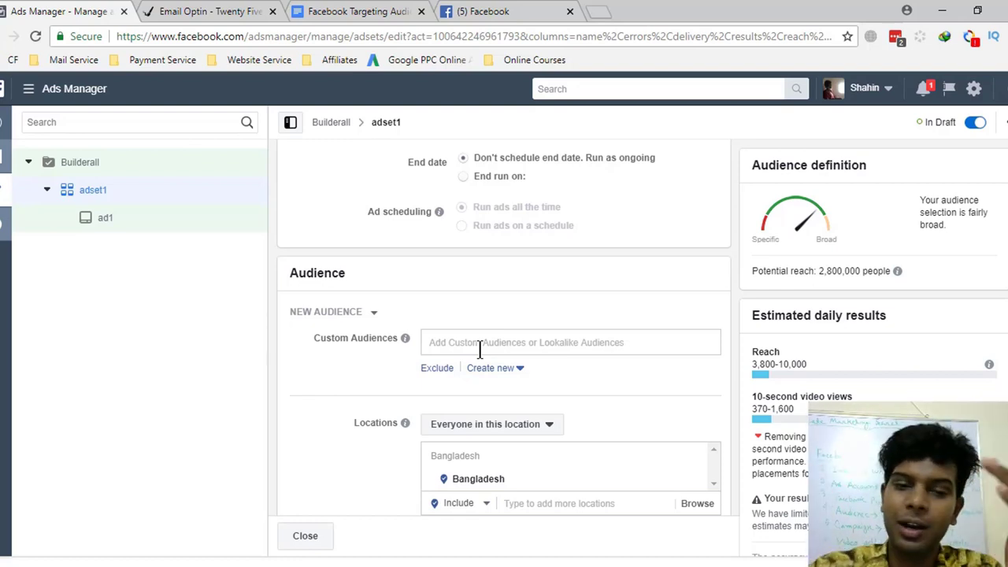
{"action": "scroll", "coordinate": [478, 351], "scroll_direction": "down", "scroll_amount": 4}
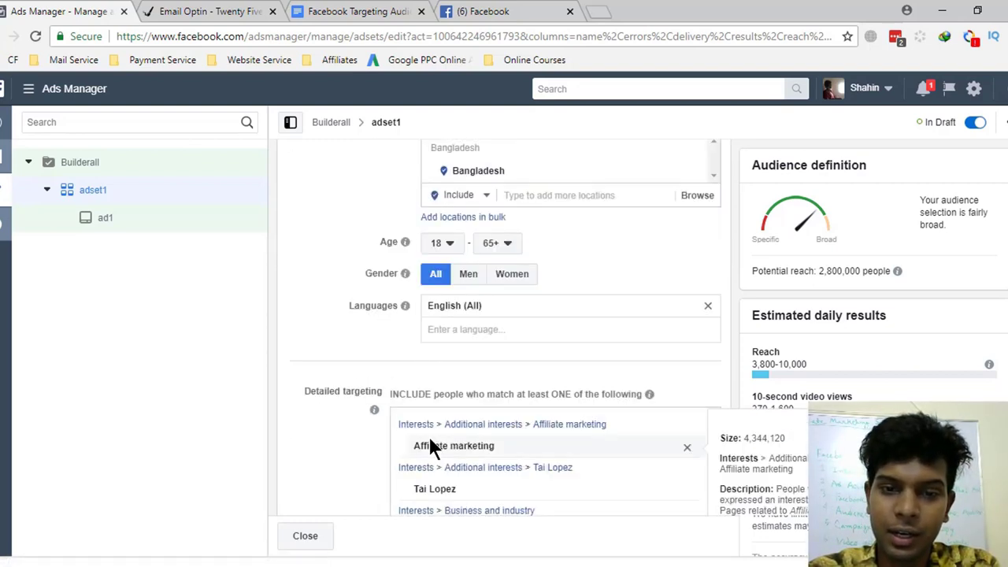
{"action": "scroll", "coordinate": [429, 440], "scroll_direction": "down", "scroll_amount": 2}
{"action": "scroll", "coordinate": [357, 447], "scroll_direction": "down", "scroll_amount": 4}
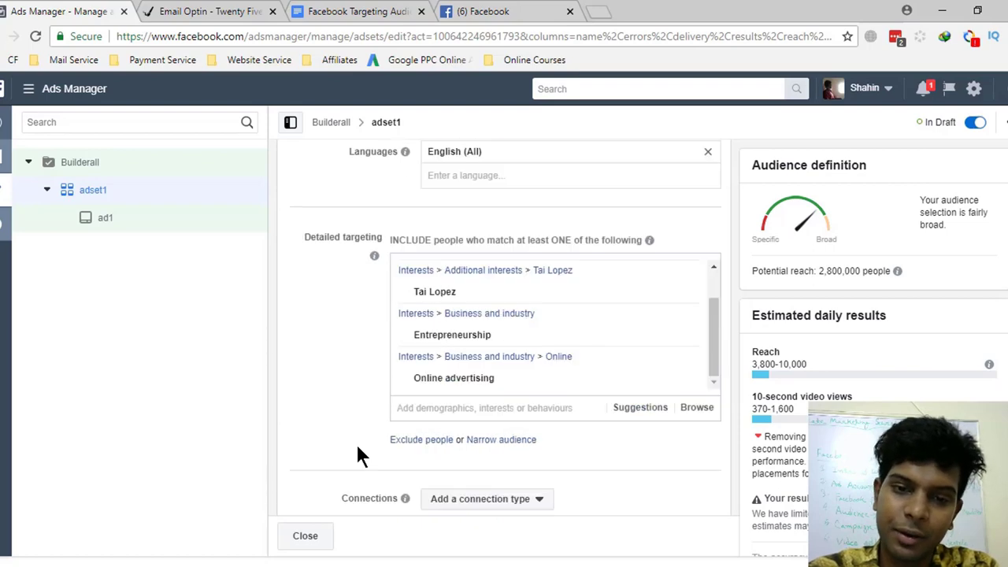
{"action": "scroll", "coordinate": [358, 448], "scroll_direction": "up", "scroll_amount": 4}
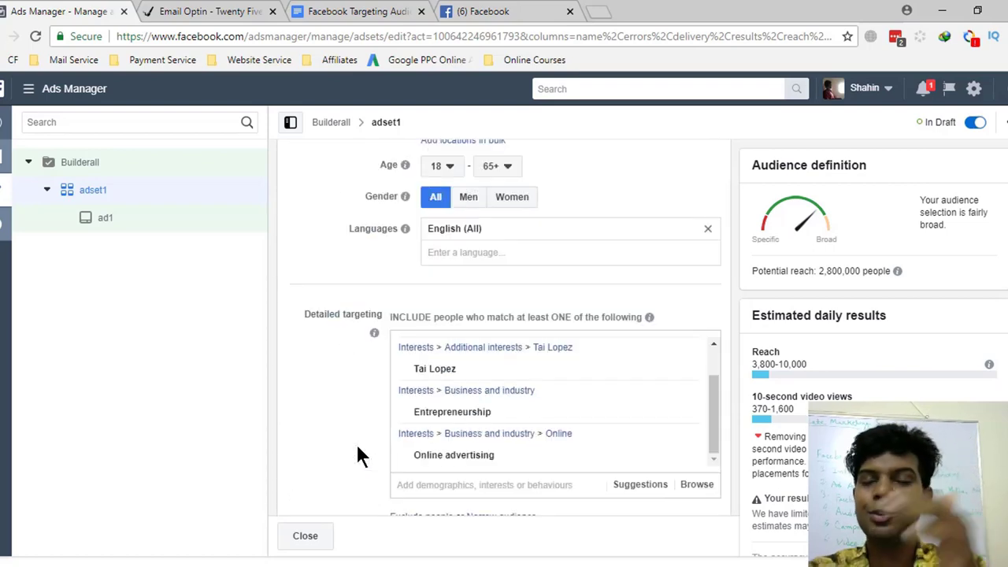
{"action": "scroll", "coordinate": [356, 449], "scroll_direction": "up", "scroll_amount": 2}
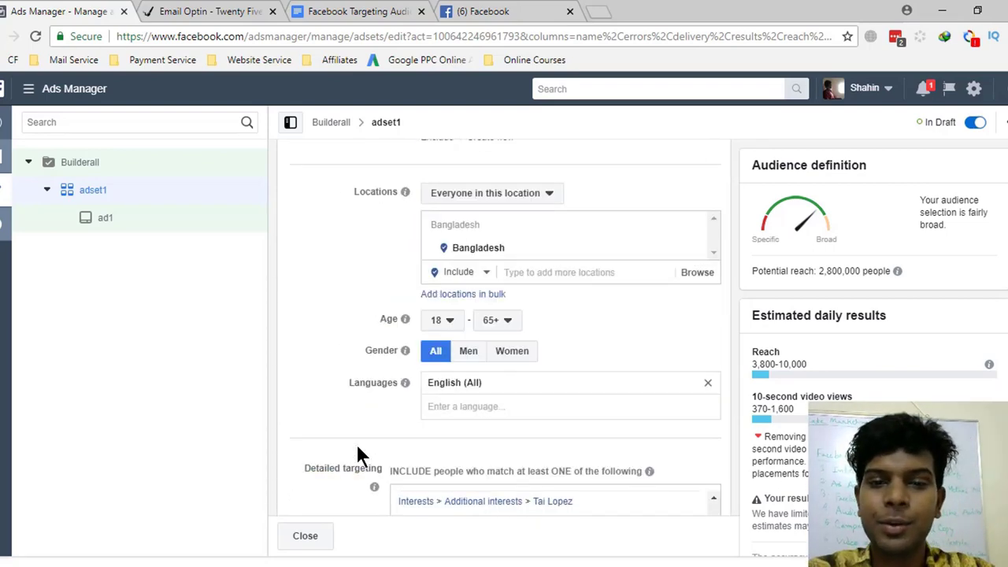
{"action": "scroll", "coordinate": [441, 315], "scroll_direction": "up", "scroll_amount": 1}
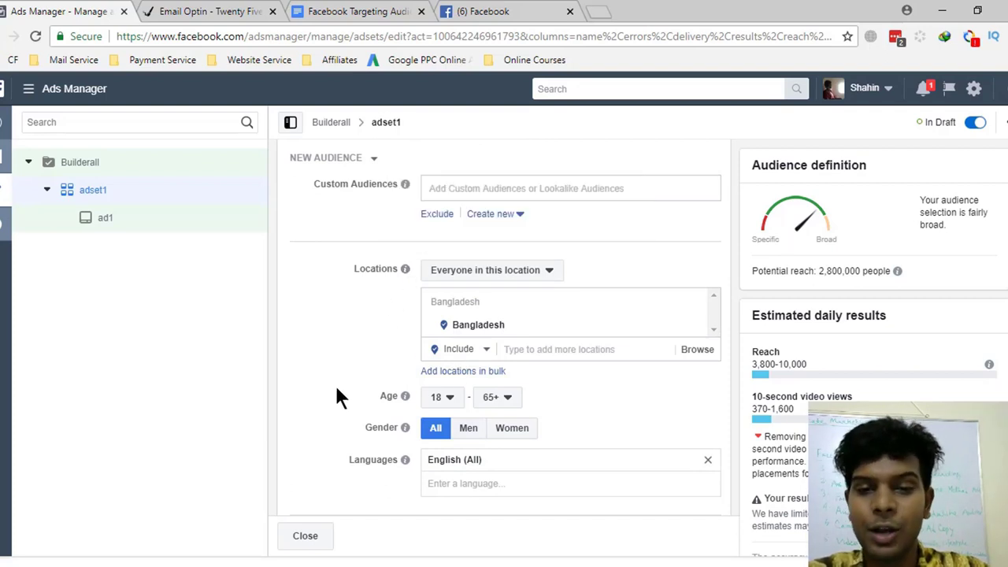
{"action": "scroll", "coordinate": [338, 390], "scroll_direction": "up", "scroll_amount": 1}
{"action": "scroll", "coordinate": [373, 400], "scroll_direction": "up", "scroll_amount": 1}
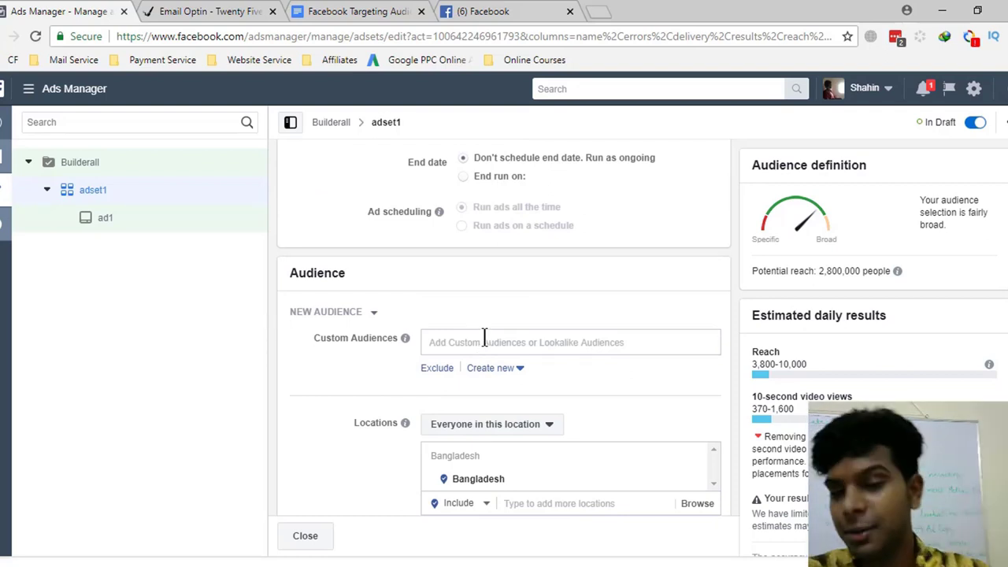
{"action": "scroll", "coordinate": [443, 354], "scroll_direction": "down", "scroll_amount": 3}
{"action": "scroll", "coordinate": [444, 355], "scroll_direction": "down", "scroll_amount": 2}
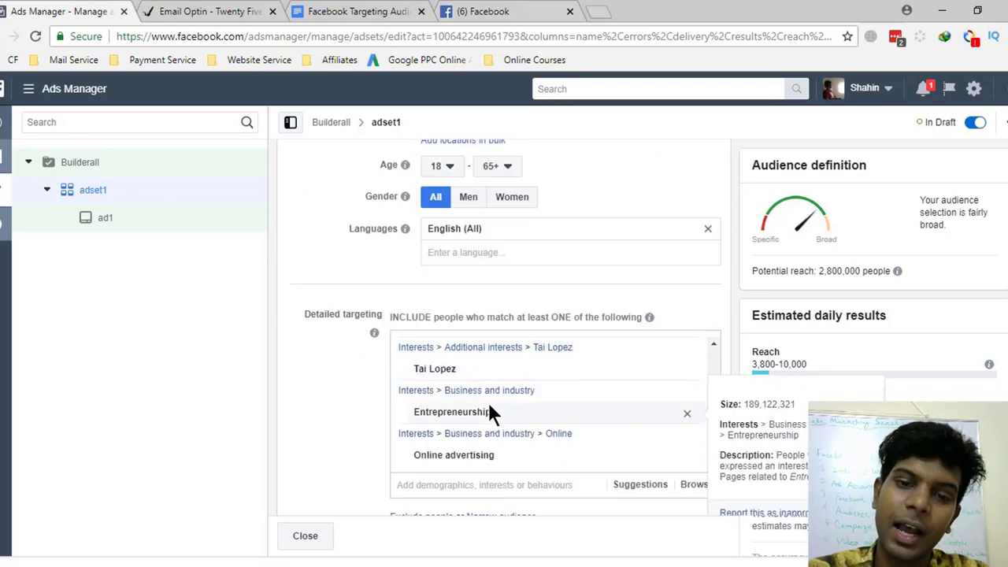
{"action": "scroll", "coordinate": [488, 403], "scroll_direction": "up", "scroll_amount": 1}
{"action": "scroll", "coordinate": [376, 391], "scroll_direction": "up", "scroll_amount": 2}
{"action": "scroll", "coordinate": [376, 391], "scroll_direction": "down", "scroll_amount": 1}
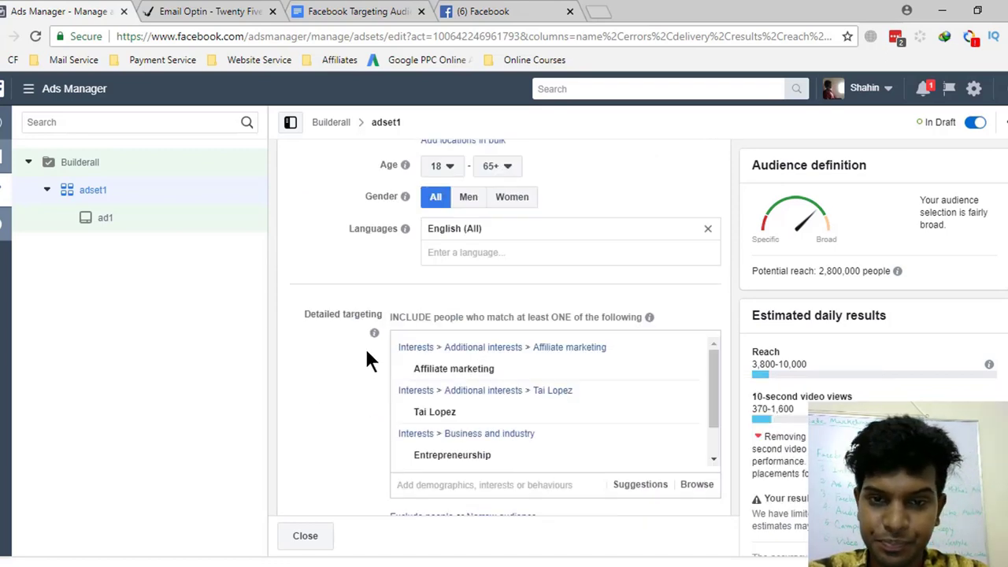
{"action": "scroll", "coordinate": [367, 355], "scroll_direction": "up", "scroll_amount": 3}
{"action": "scroll", "coordinate": [327, 386], "scroll_direction": "down", "scroll_amount": 4}
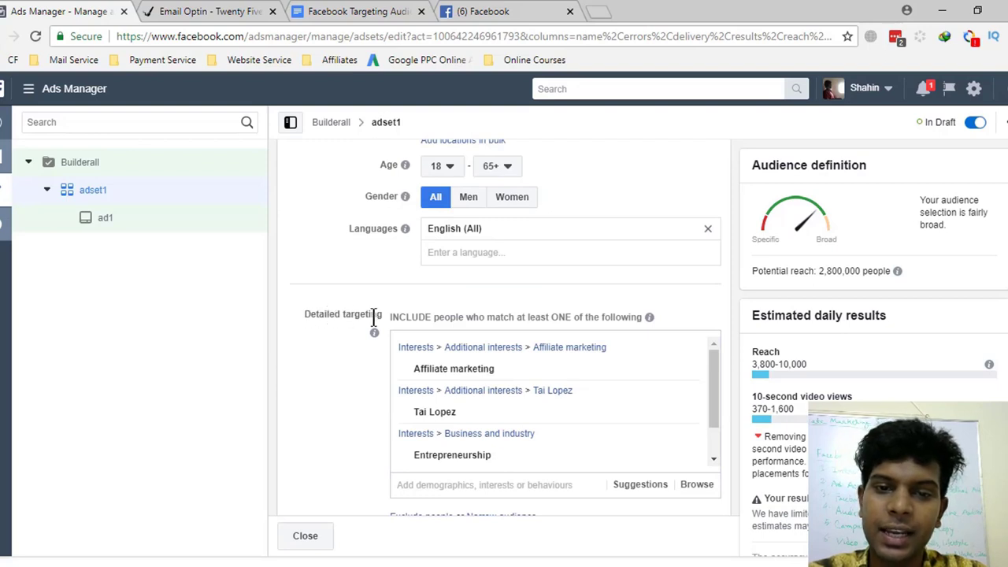
{"action": "scroll", "coordinate": [432, 394], "scroll_direction": "up", "scroll_amount": 3}
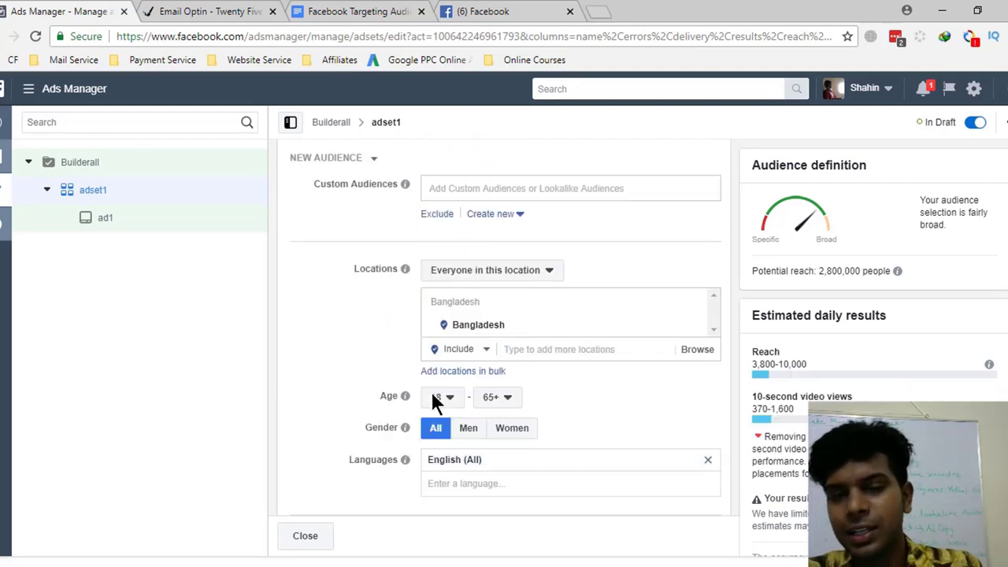
{"action": "scroll", "coordinate": [431, 394], "scroll_direction": "down", "scroll_amount": 8}
{"action": "scroll", "coordinate": [430, 389], "scroll_direction": "up", "scroll_amount": 14}
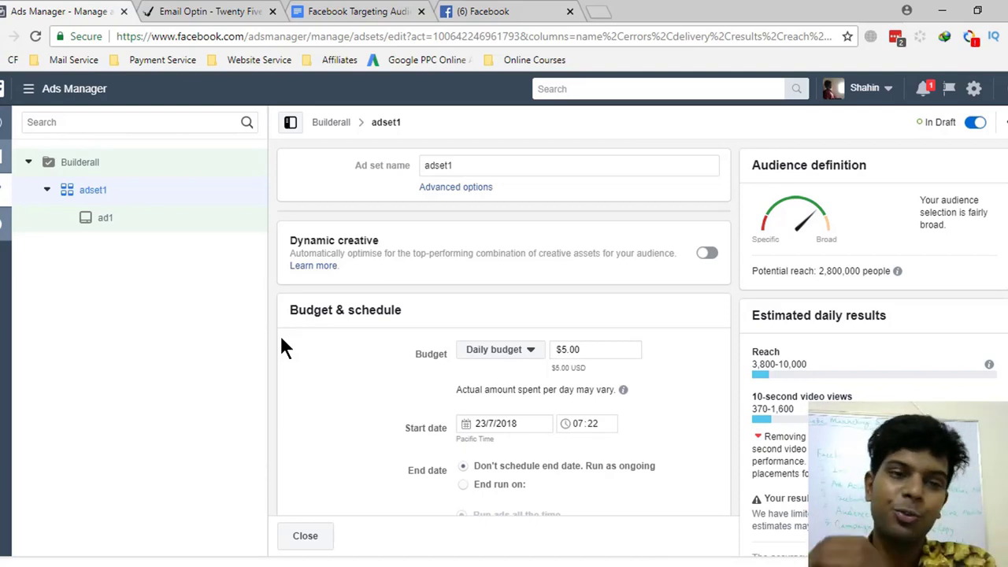
- Check the Facebook news feed, return to adset1, then open the course outline whiteboard image
{"action": "left_click", "coordinate": [461, 10]}
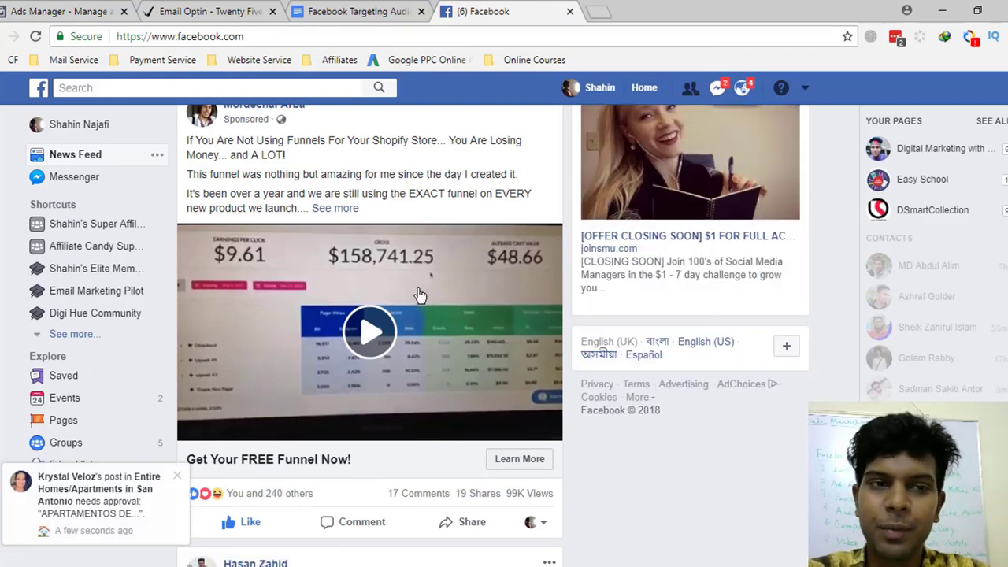
{"action": "left_click", "coordinate": [65, 11]}
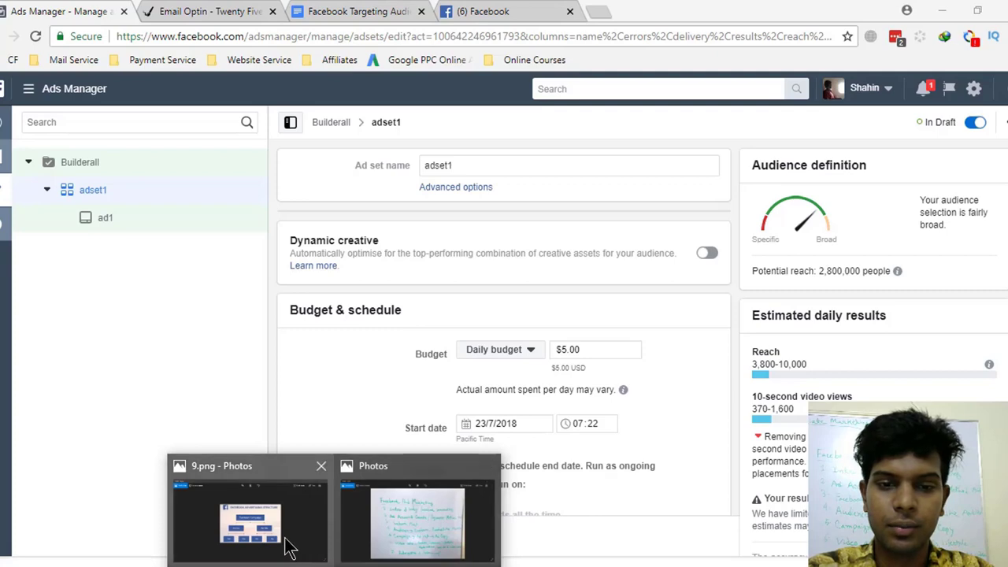
{"action": "left_click", "coordinate": [288, 543]}
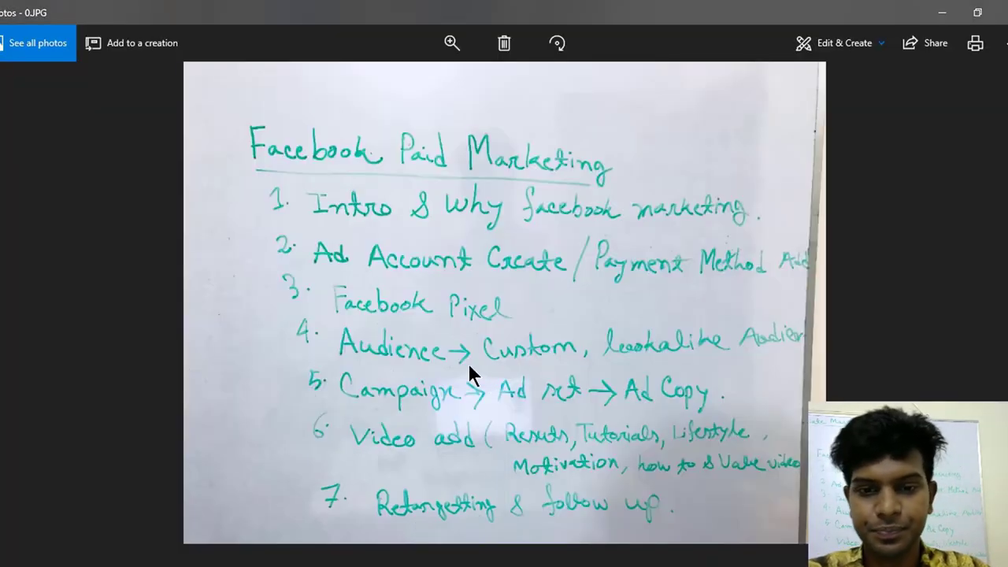